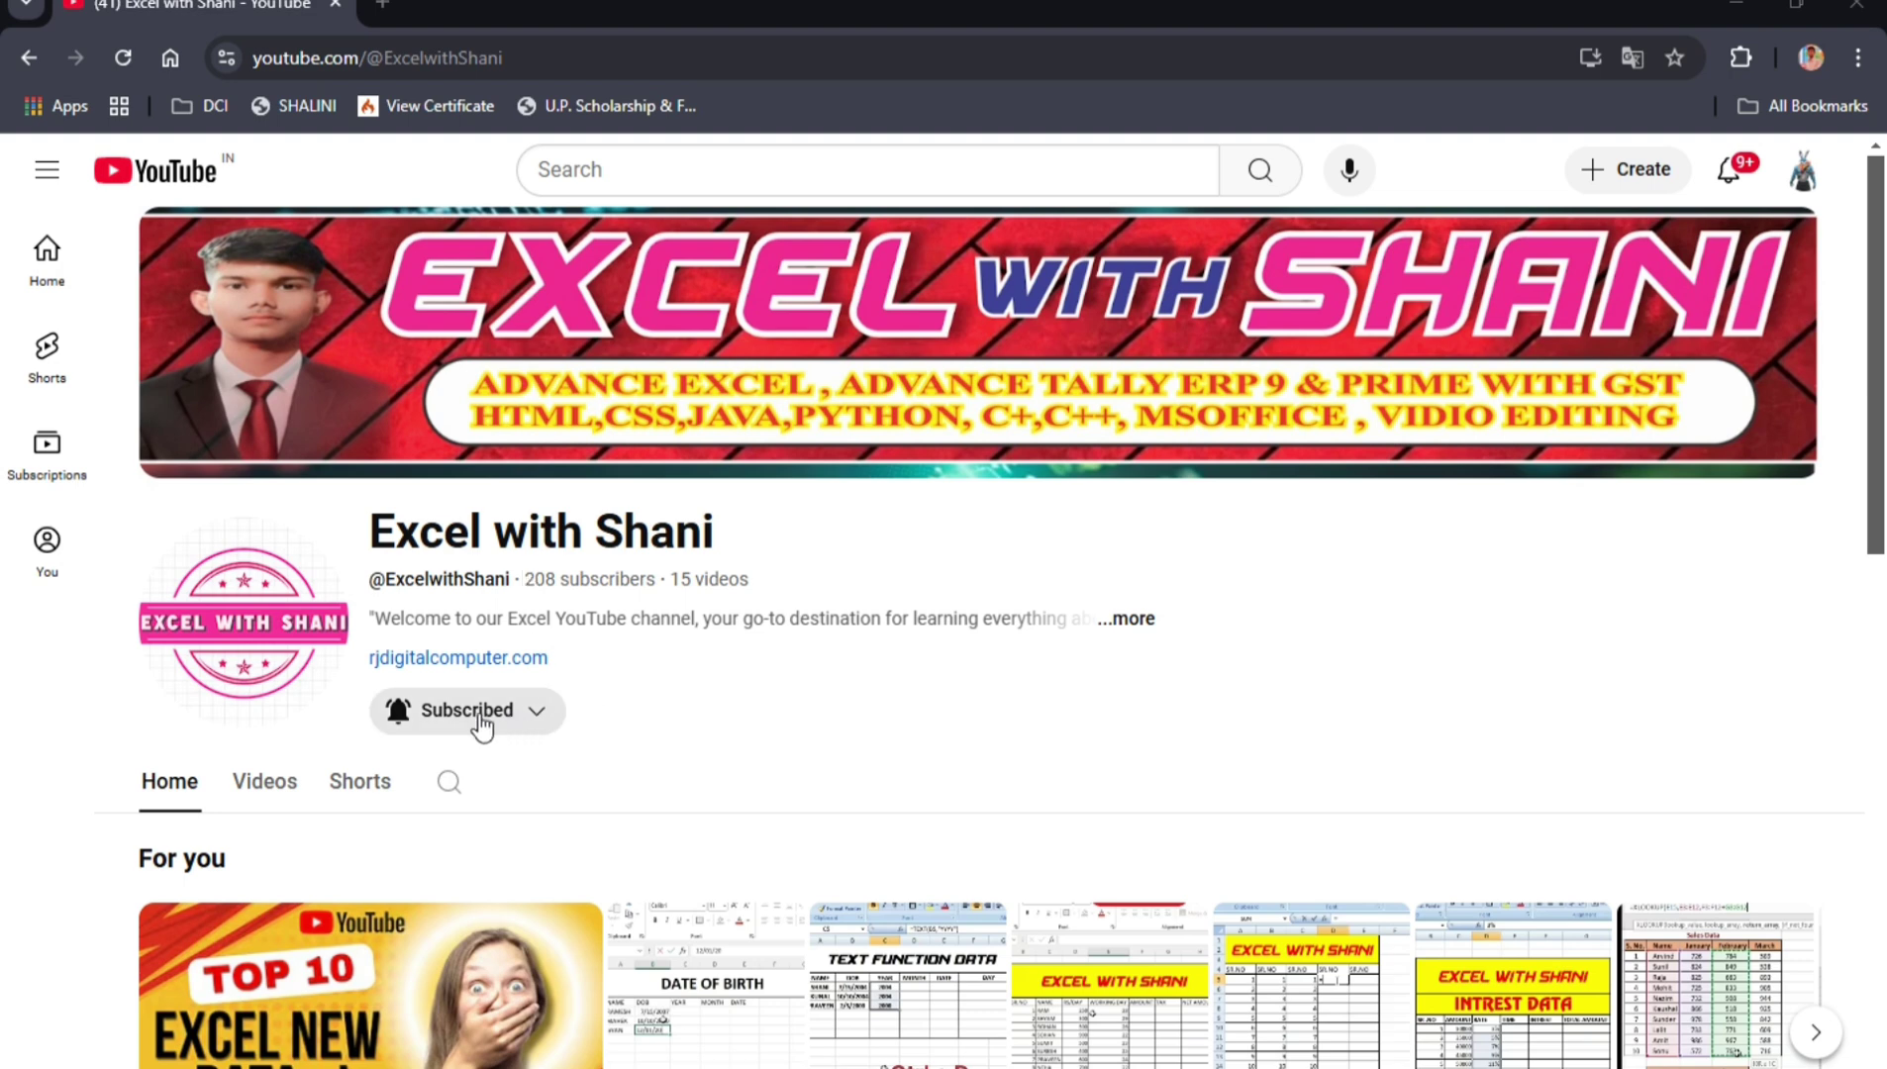
Minimize the YouTube channel page and switch to the blank Excel workbook.
left_click(521, 725)
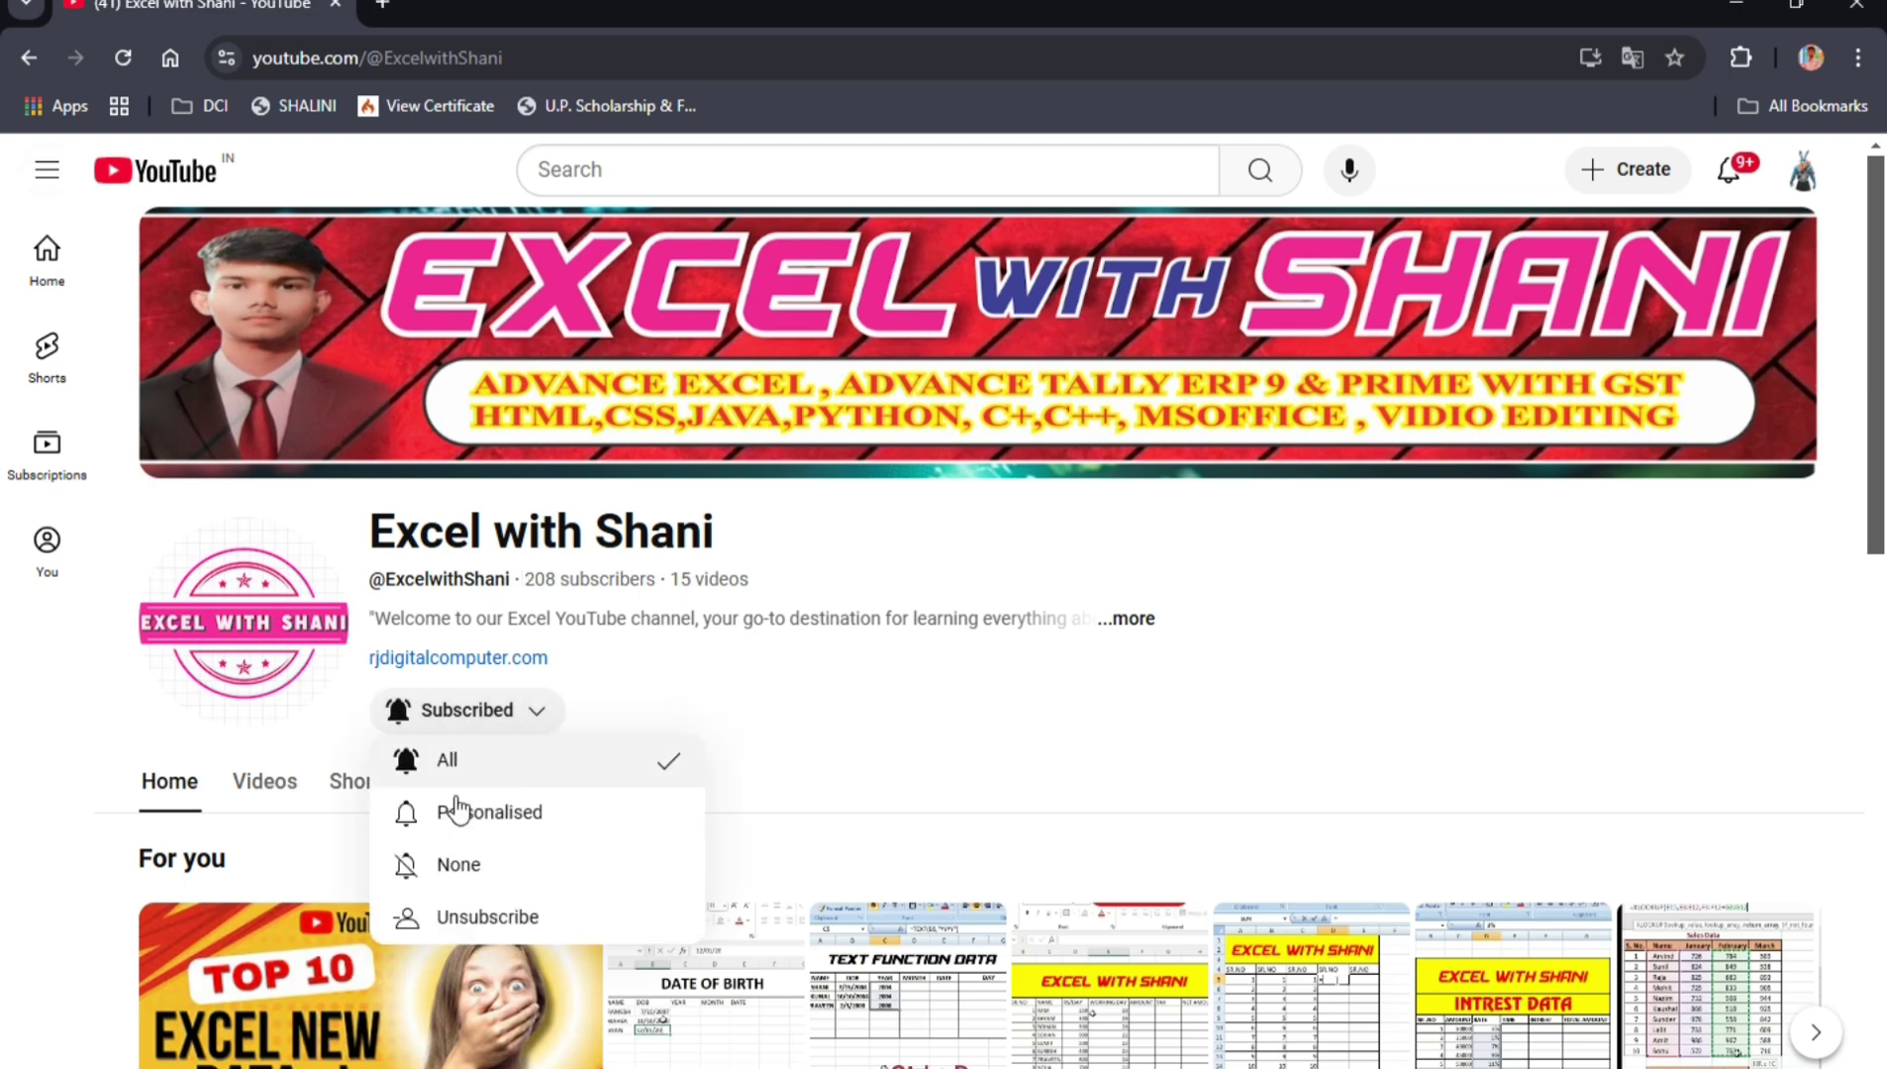
left_click(780, 685)
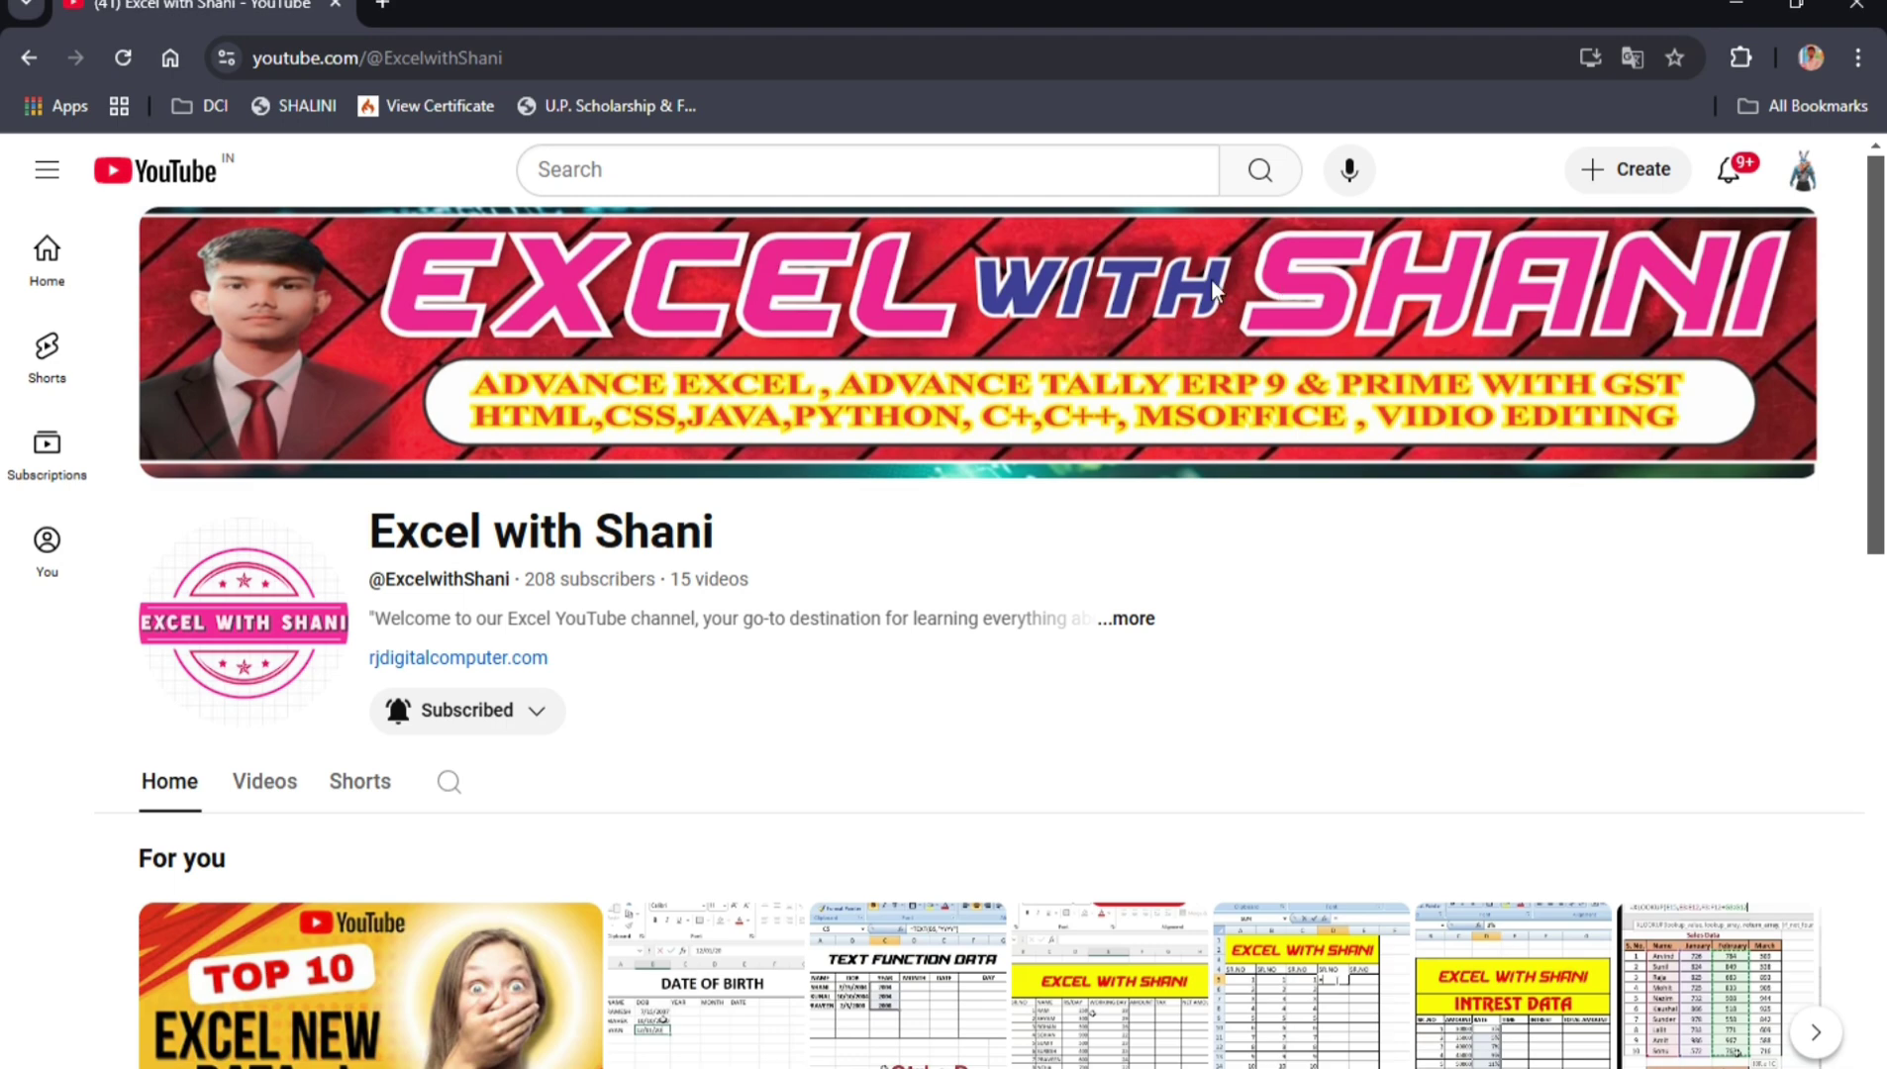
left_click(1734, 4)
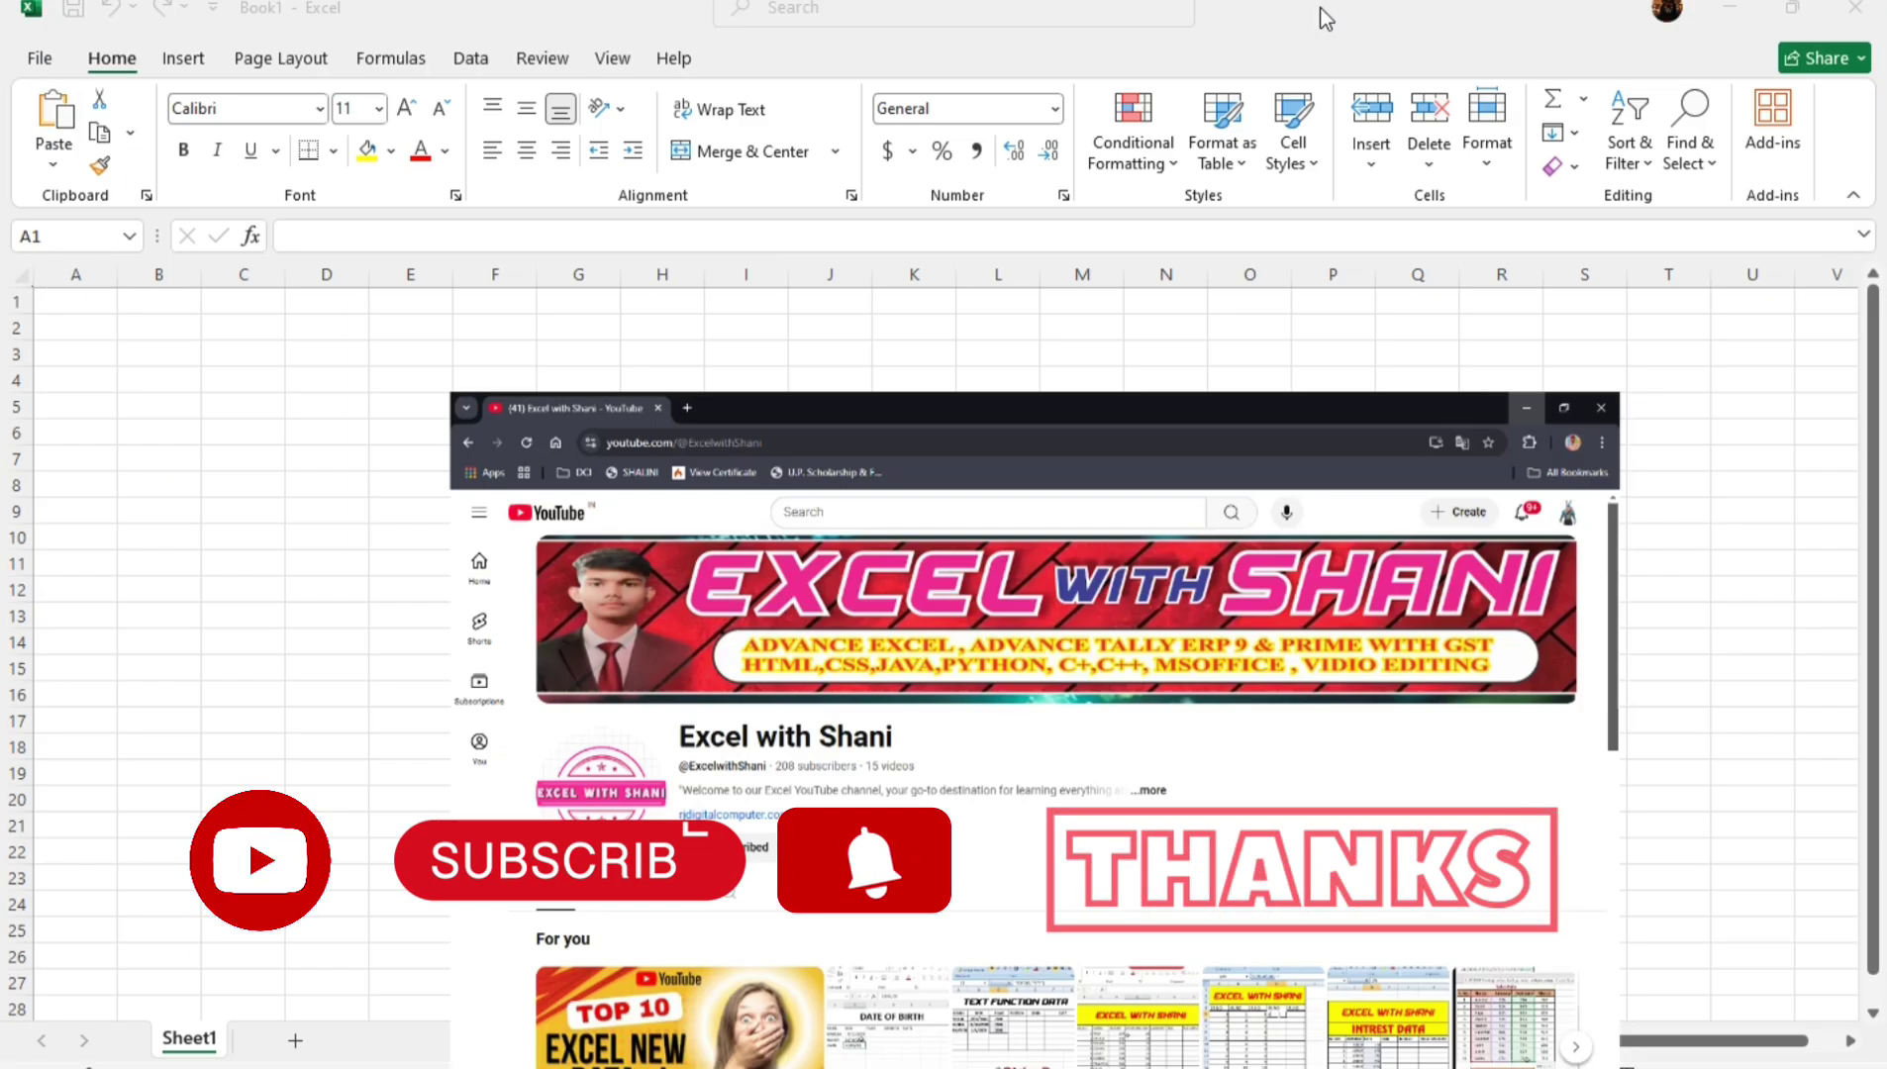
left_click(592, 433)
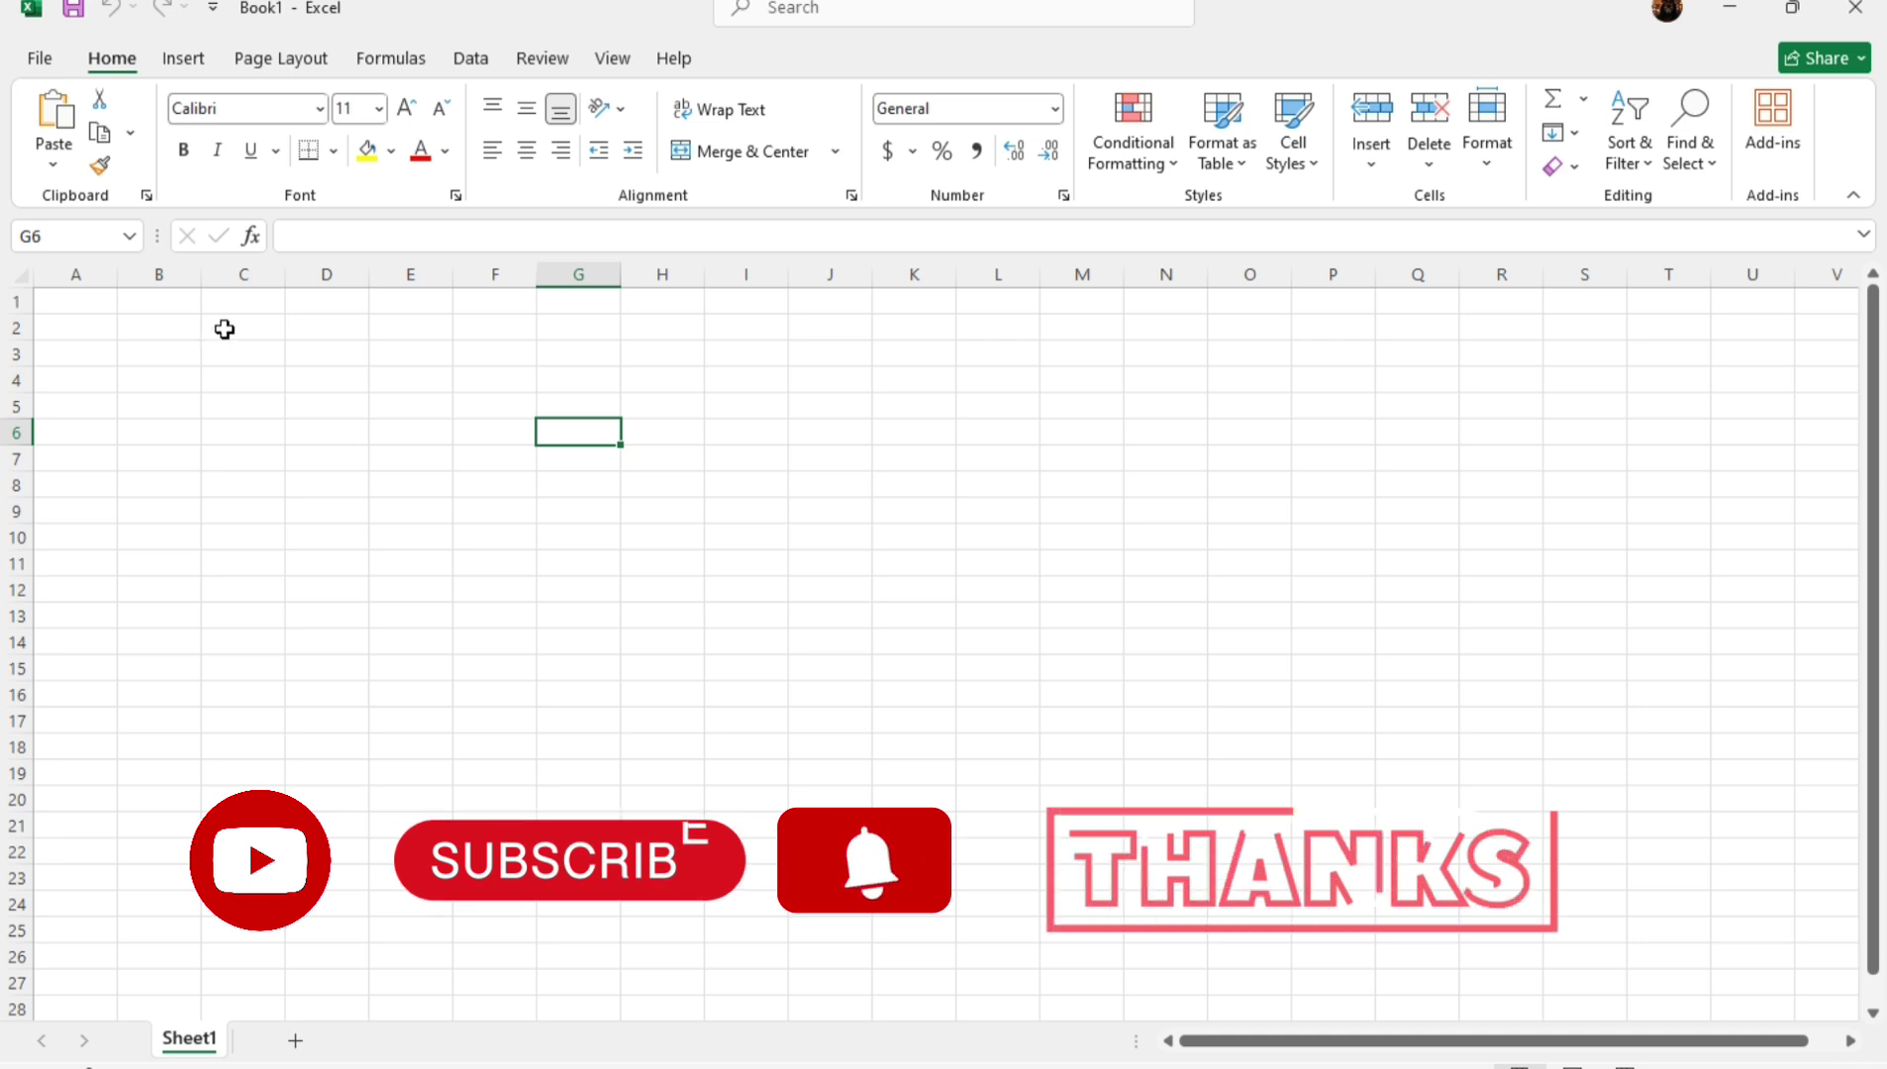
Merge and center cells D1:D2, make them bold and enter 1.
left_click(325, 307)
left_click(346, 333)
left_click_drag(295, 303, 312, 318)
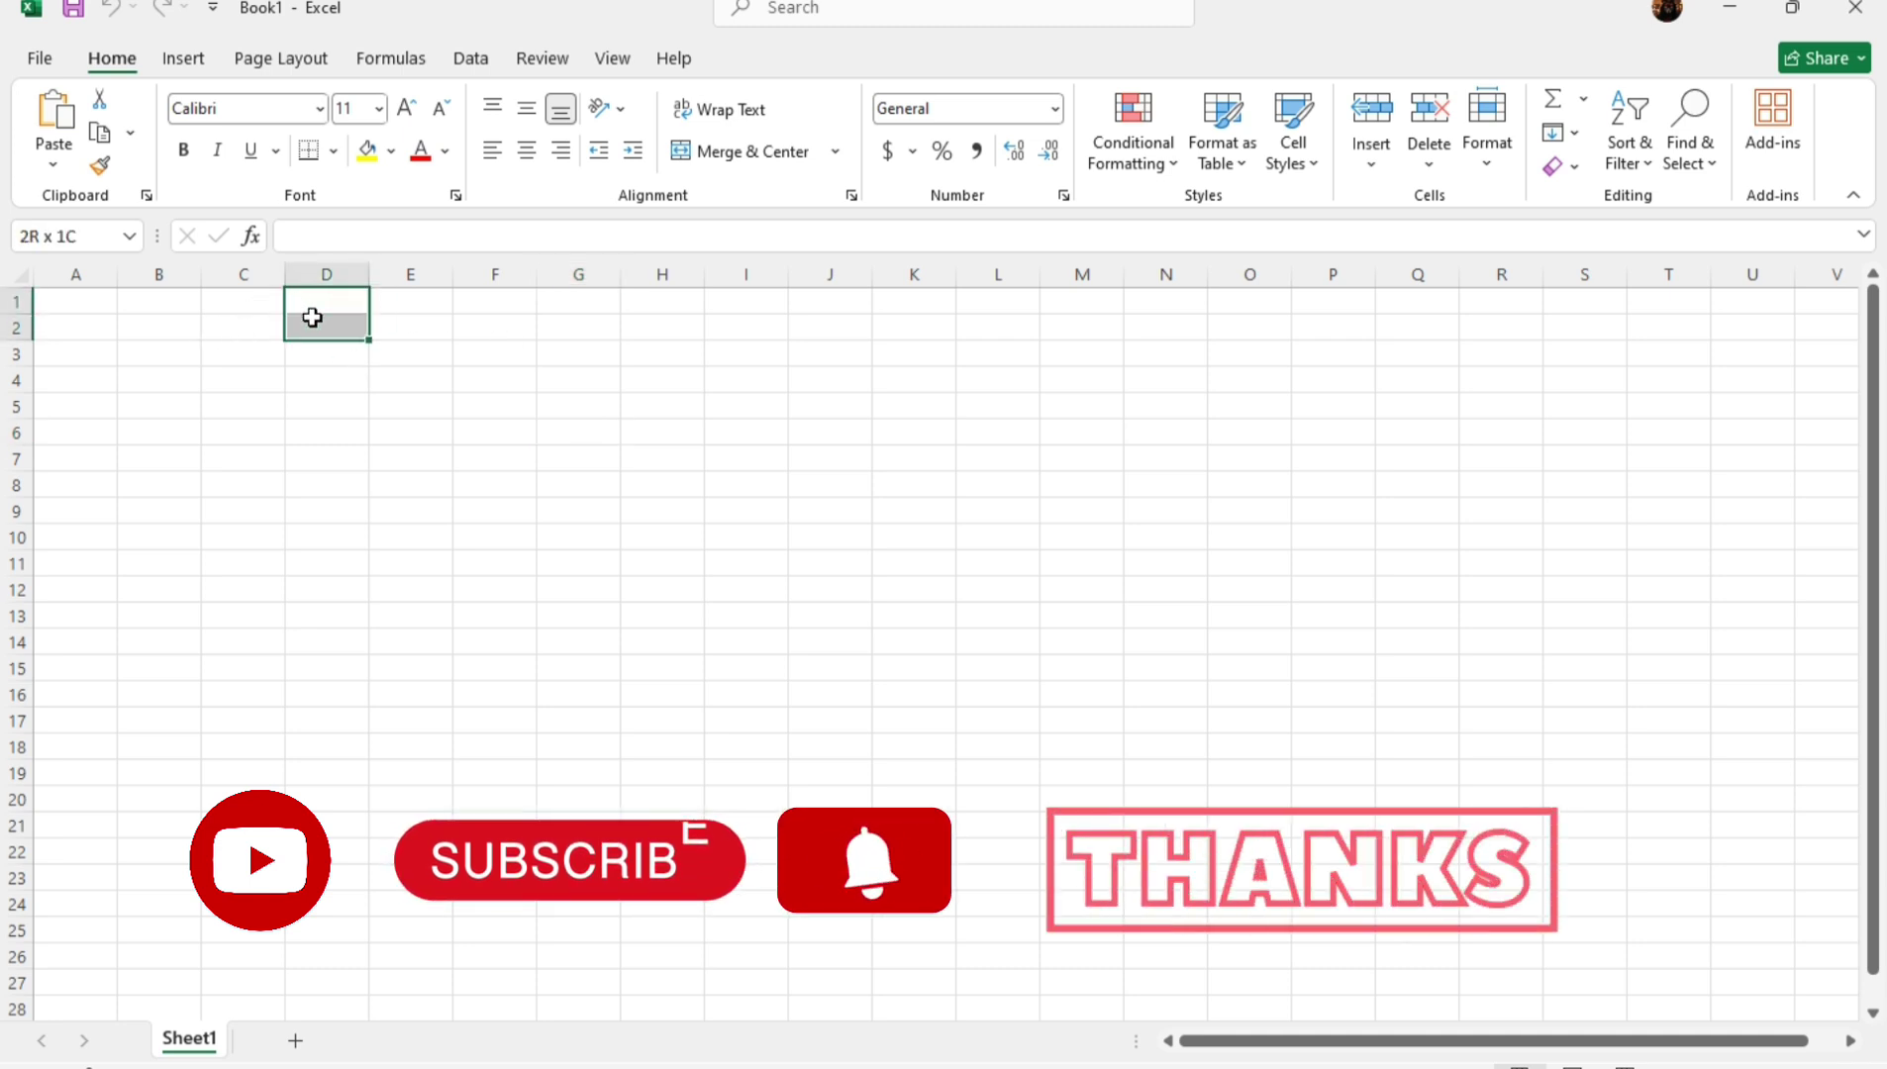
left_click(753, 150)
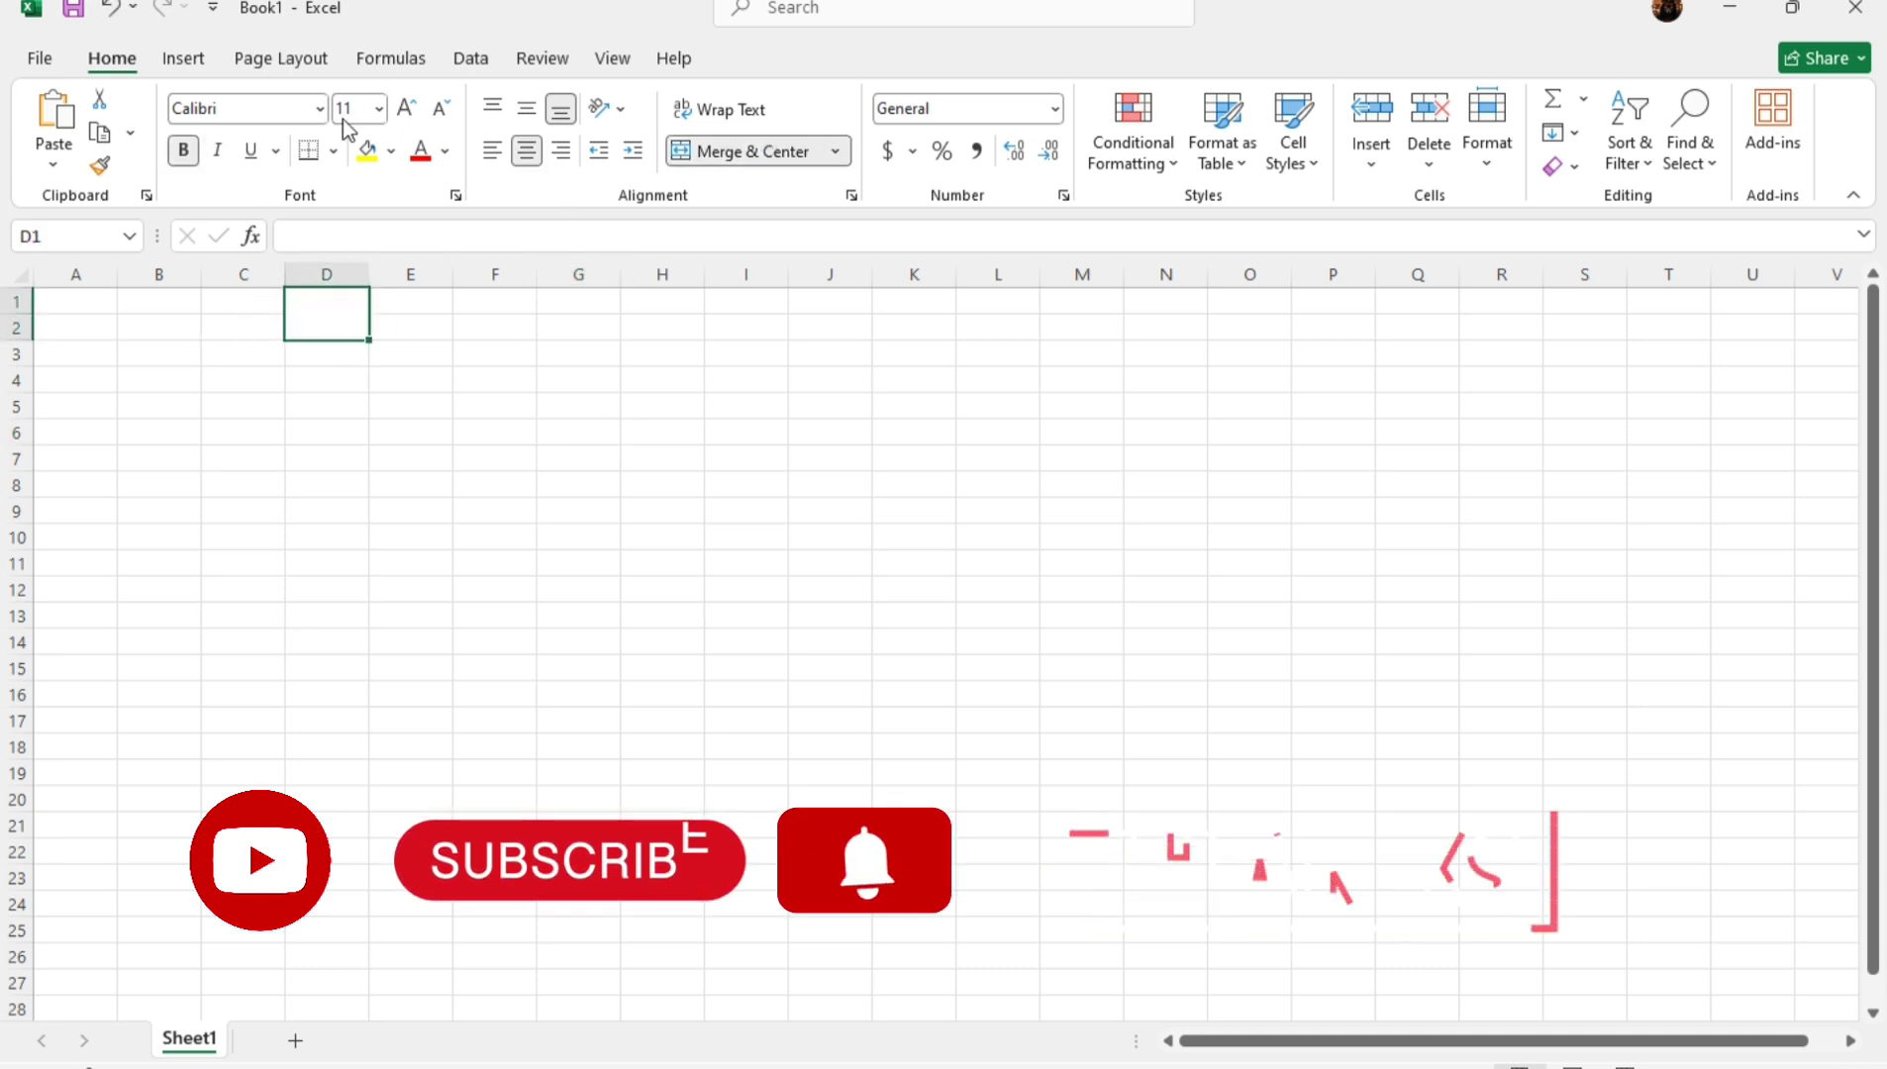
type("1")
key("Return")
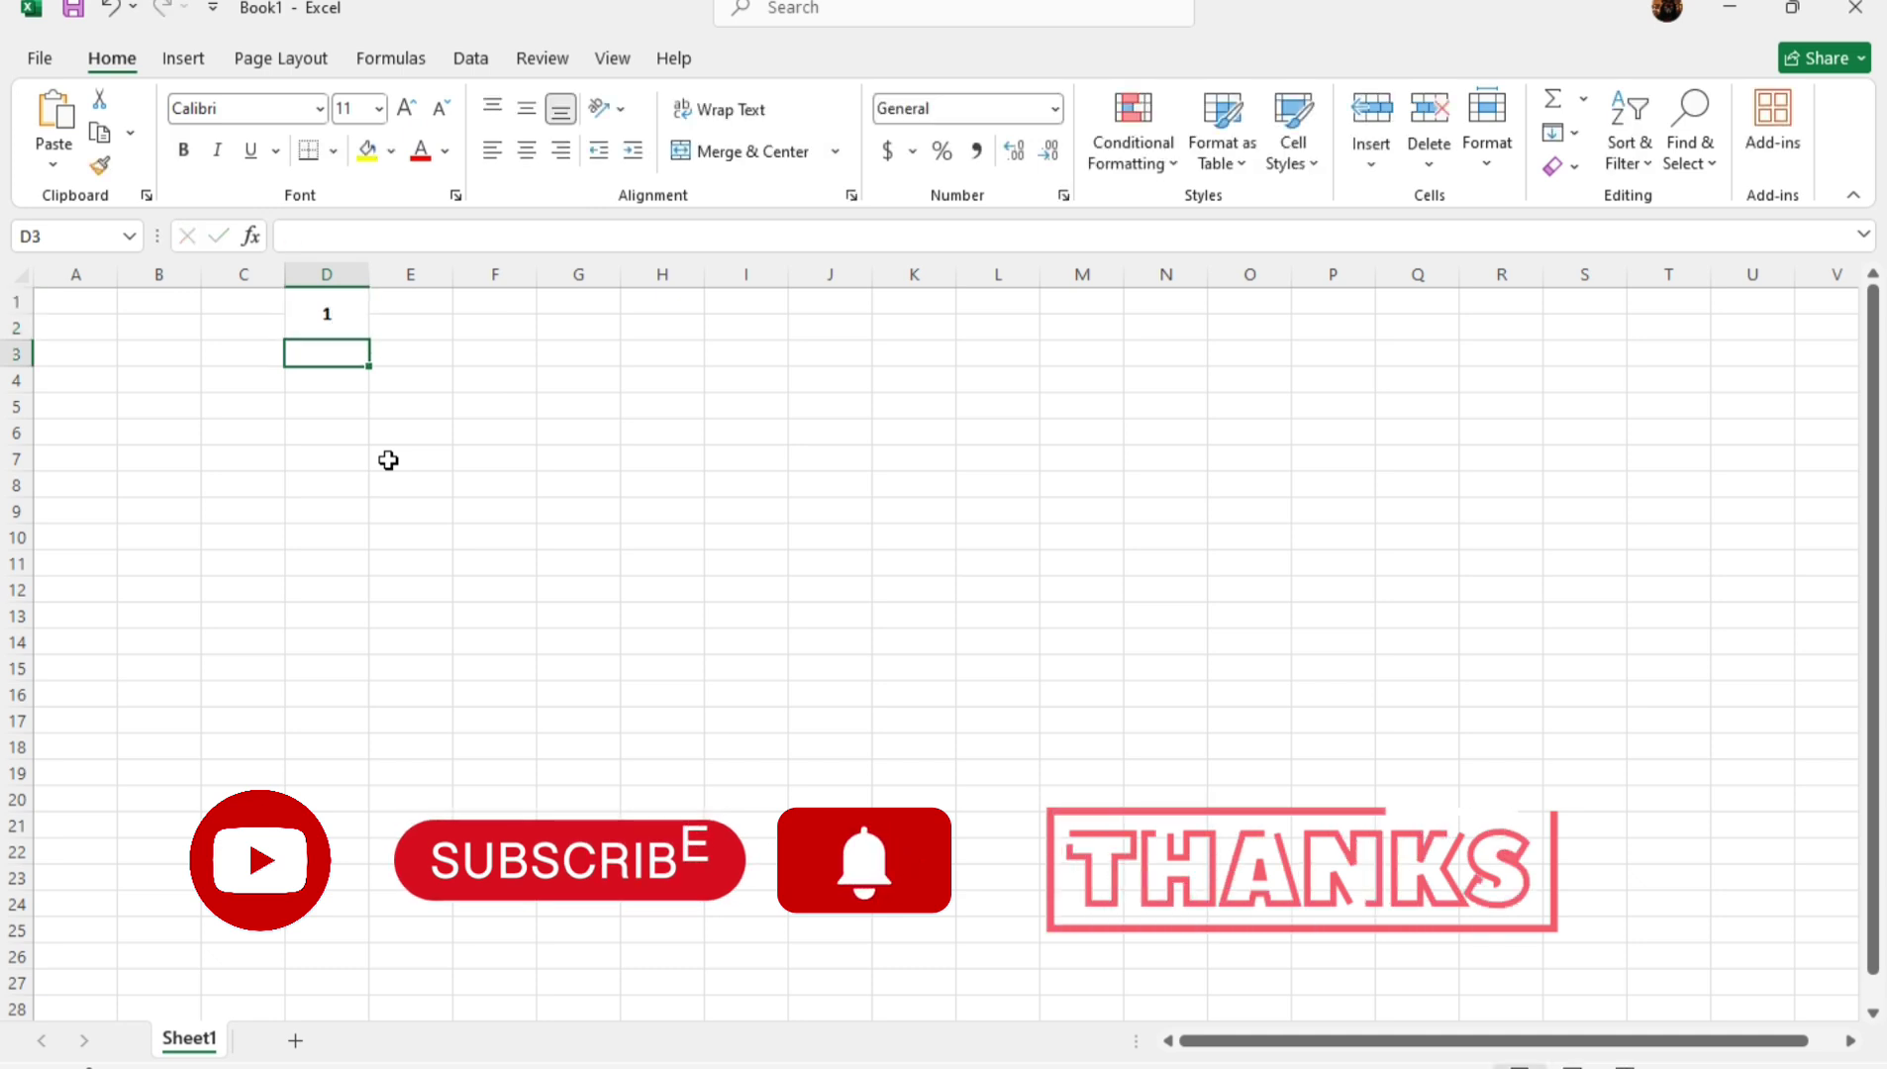
Merge and center cells F1:M4 and give the merged block an outside border.
left_click(657, 408)
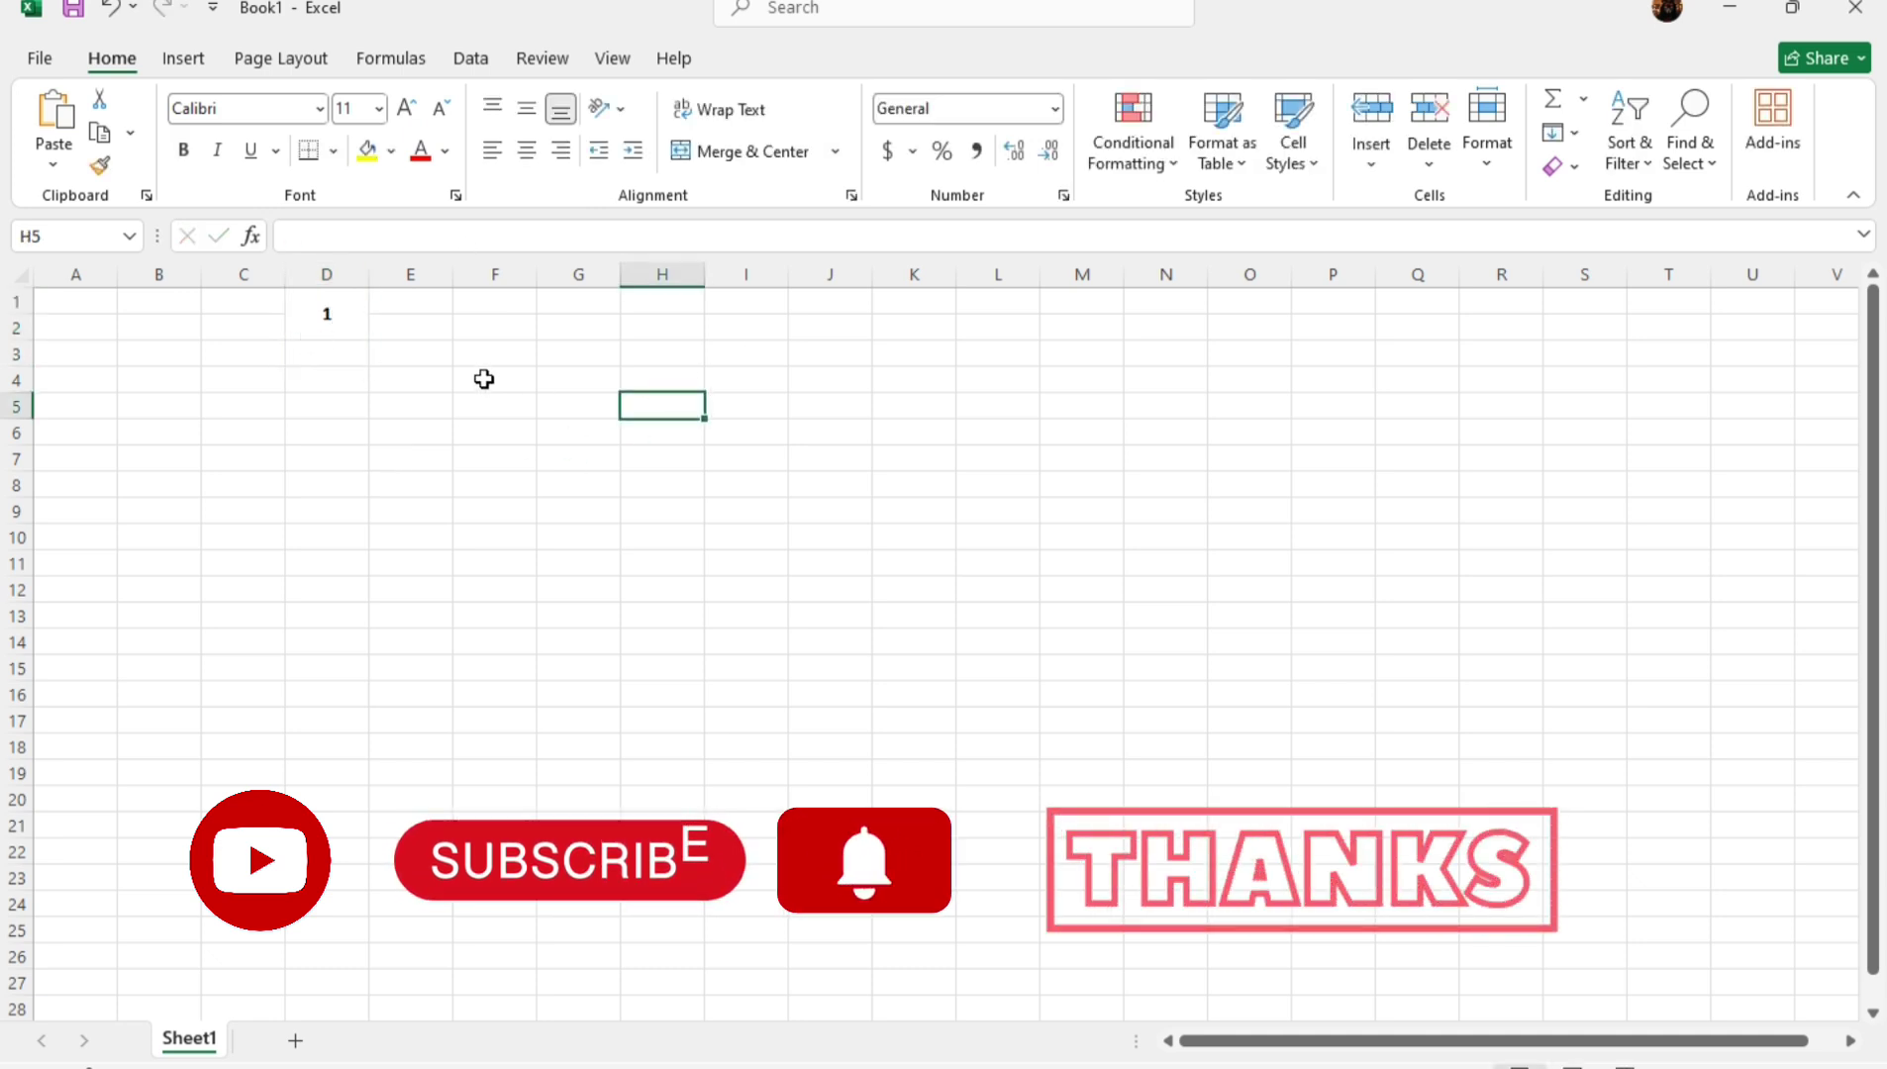
left_click_drag(493, 303, 1065, 371)
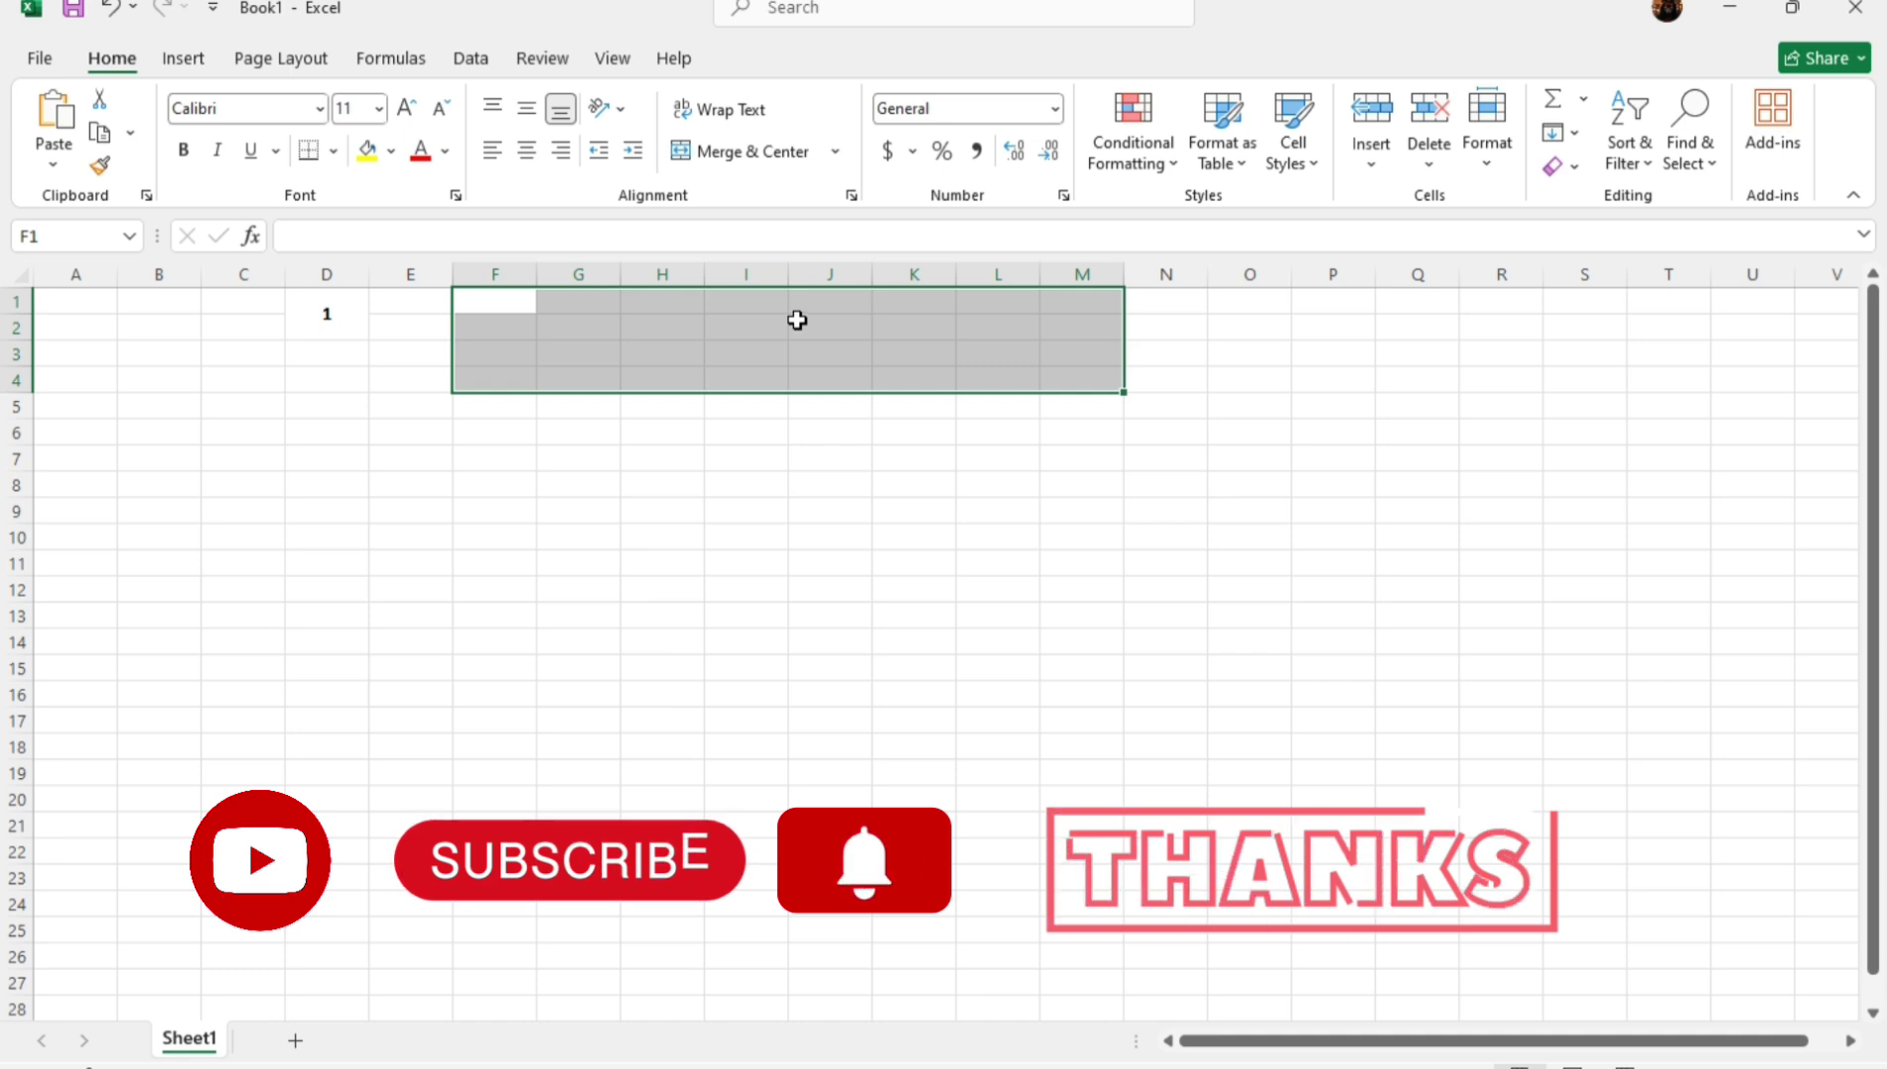
left_click(744, 158)
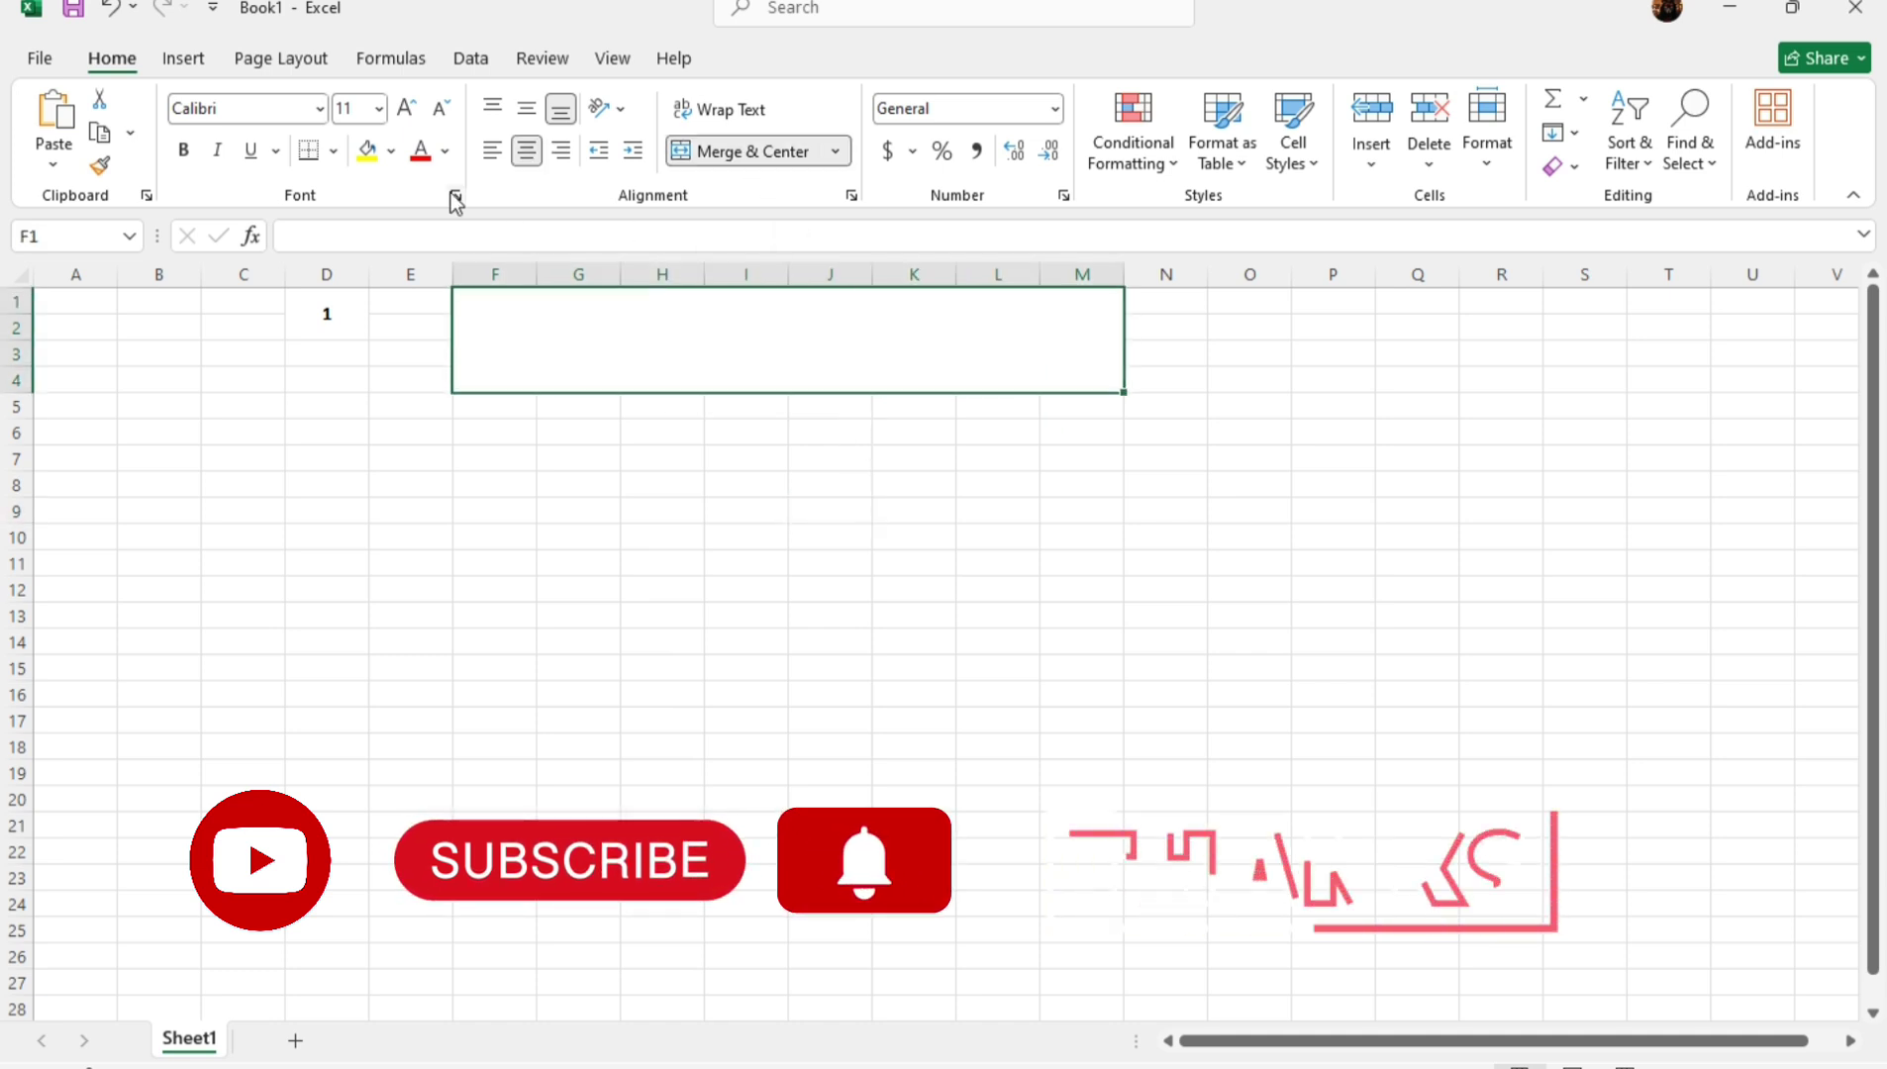
left_click(332, 152)
left_click(361, 484)
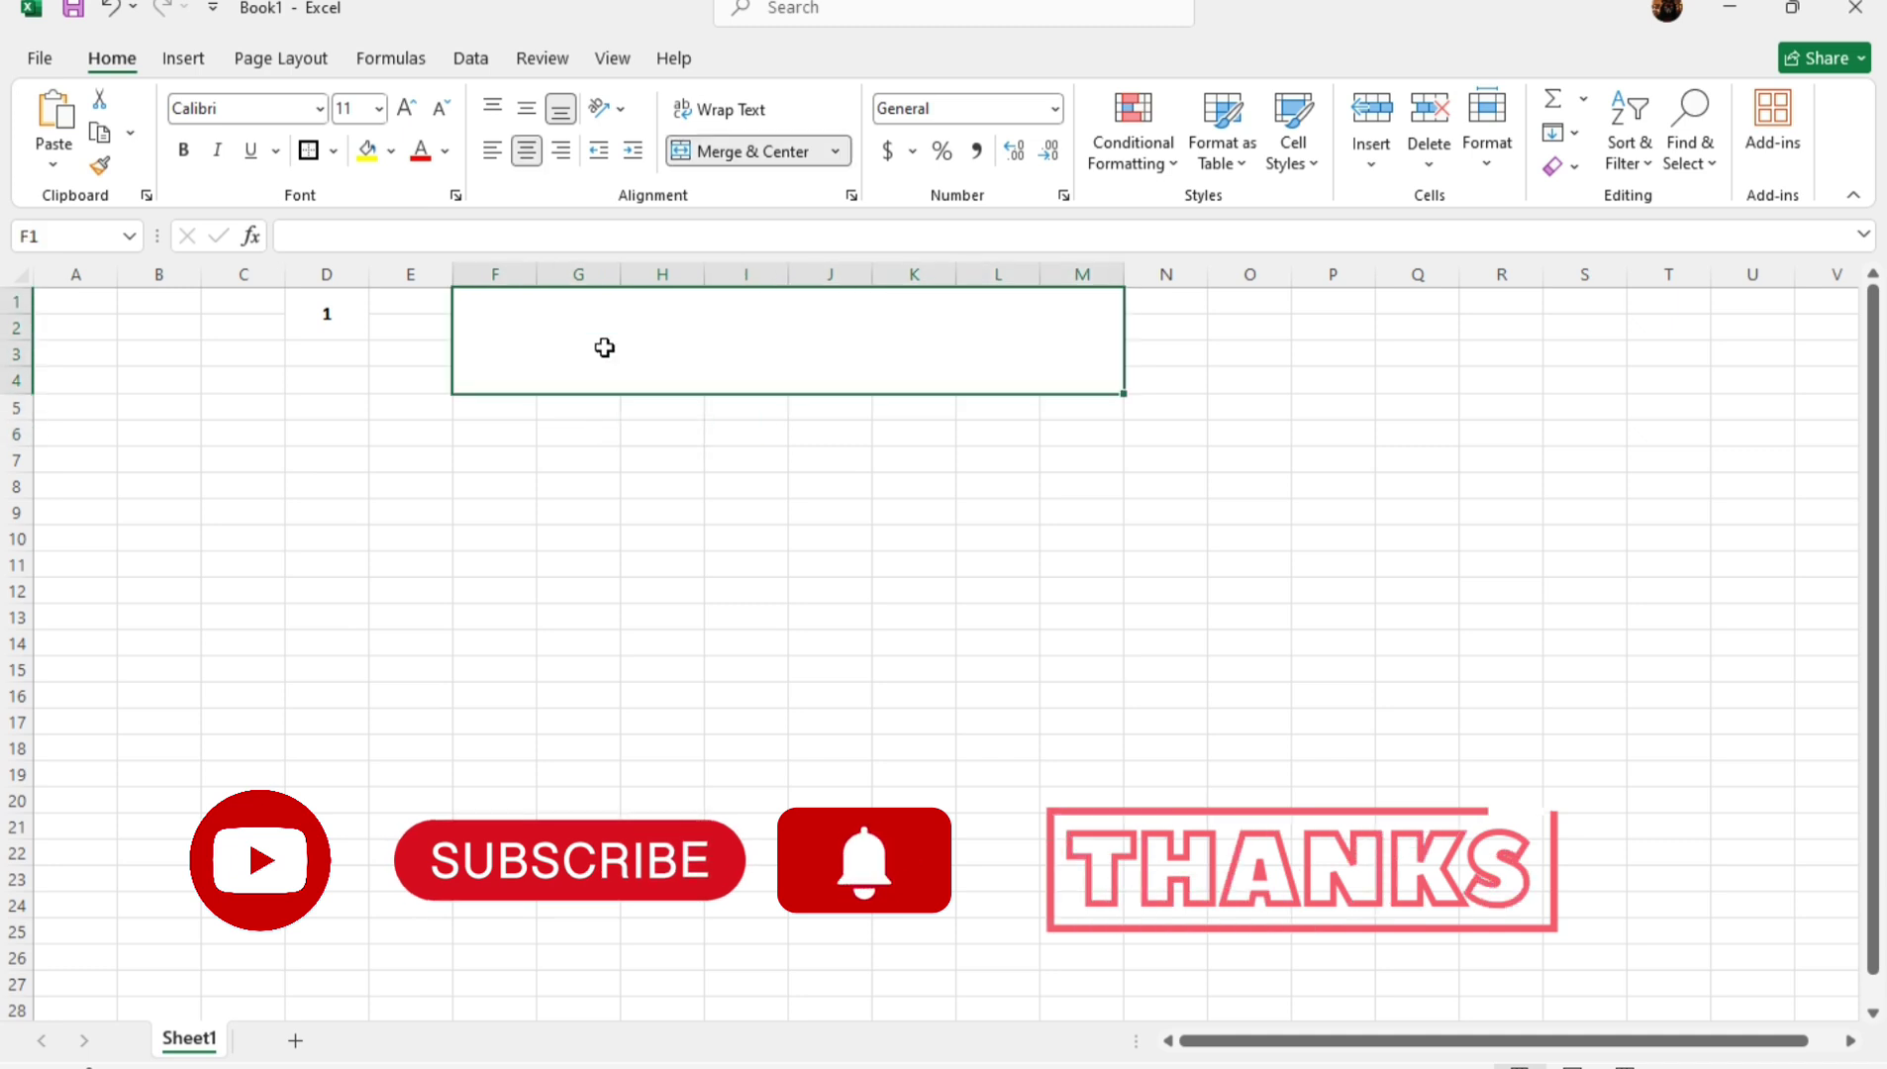
Enter the title ADVANCE VLOOKUP DATA in the merged block F1:M4.
type("ADVANC")
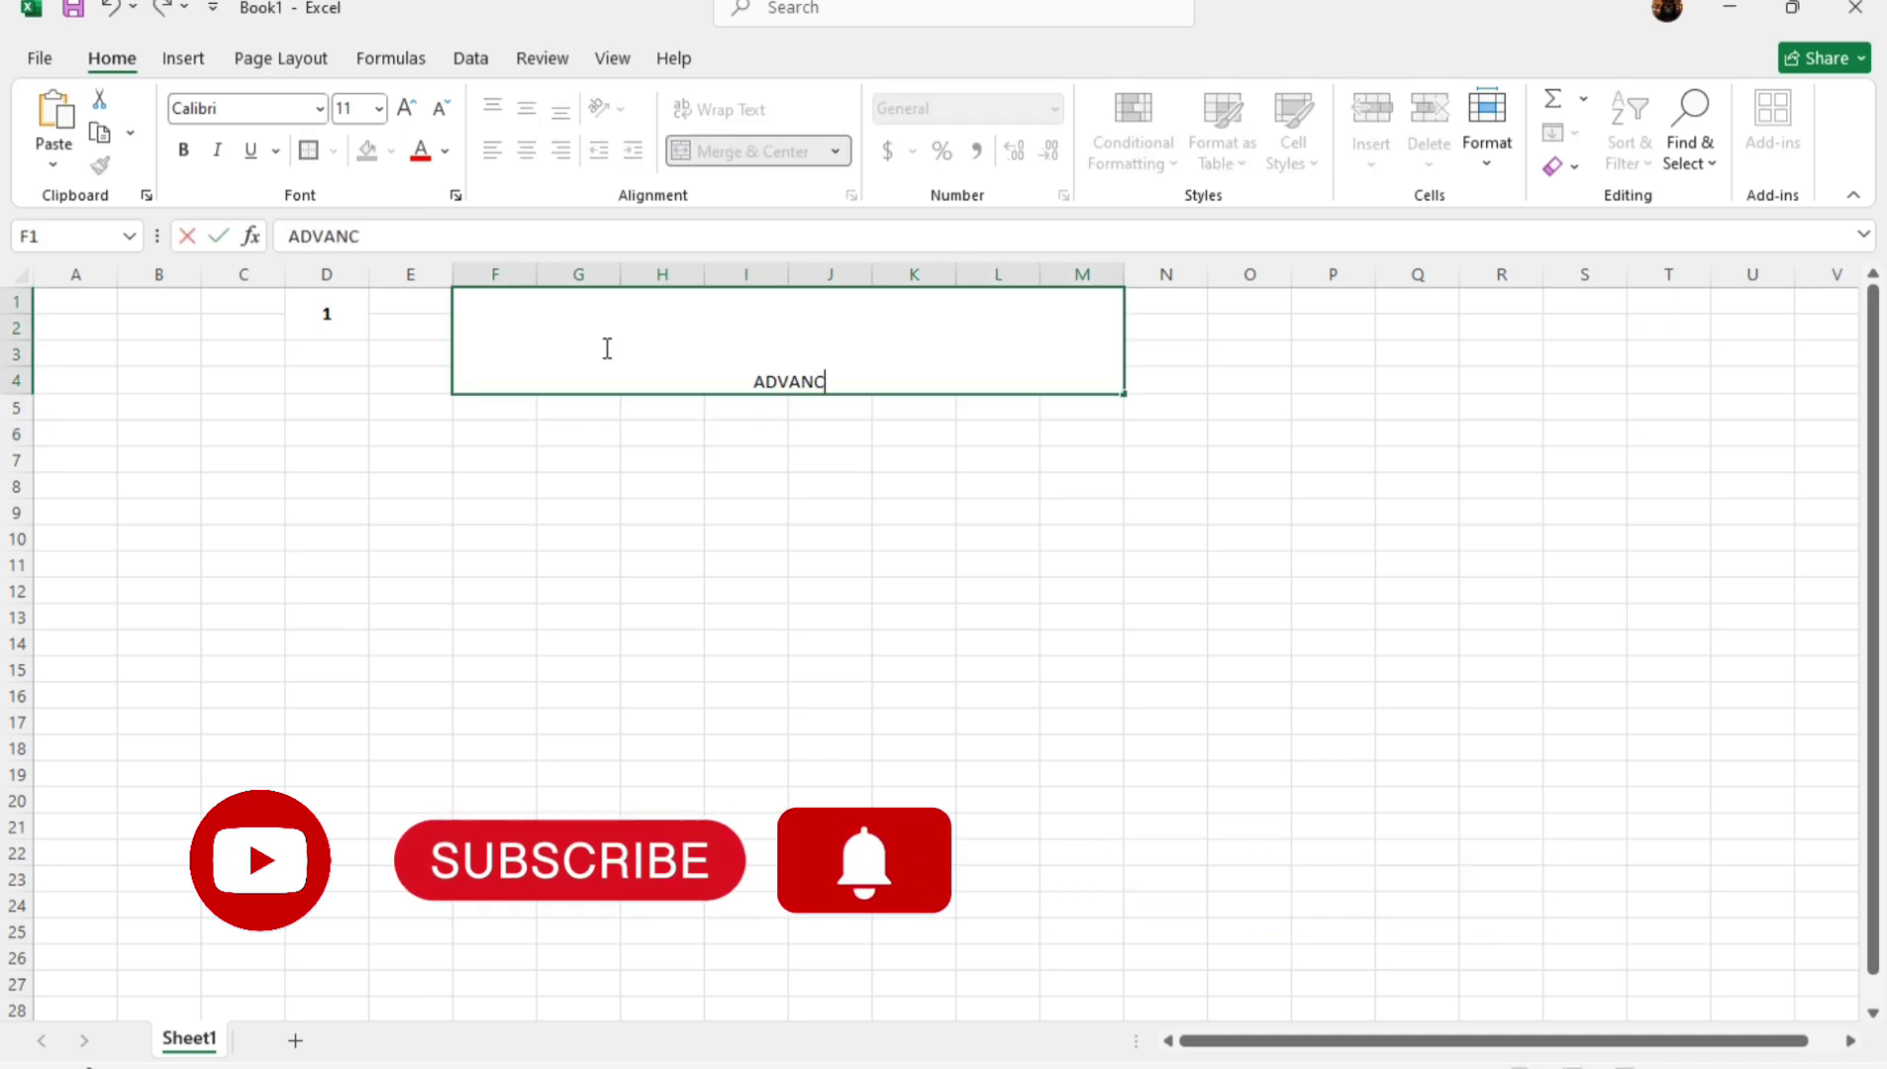
type("E VL")
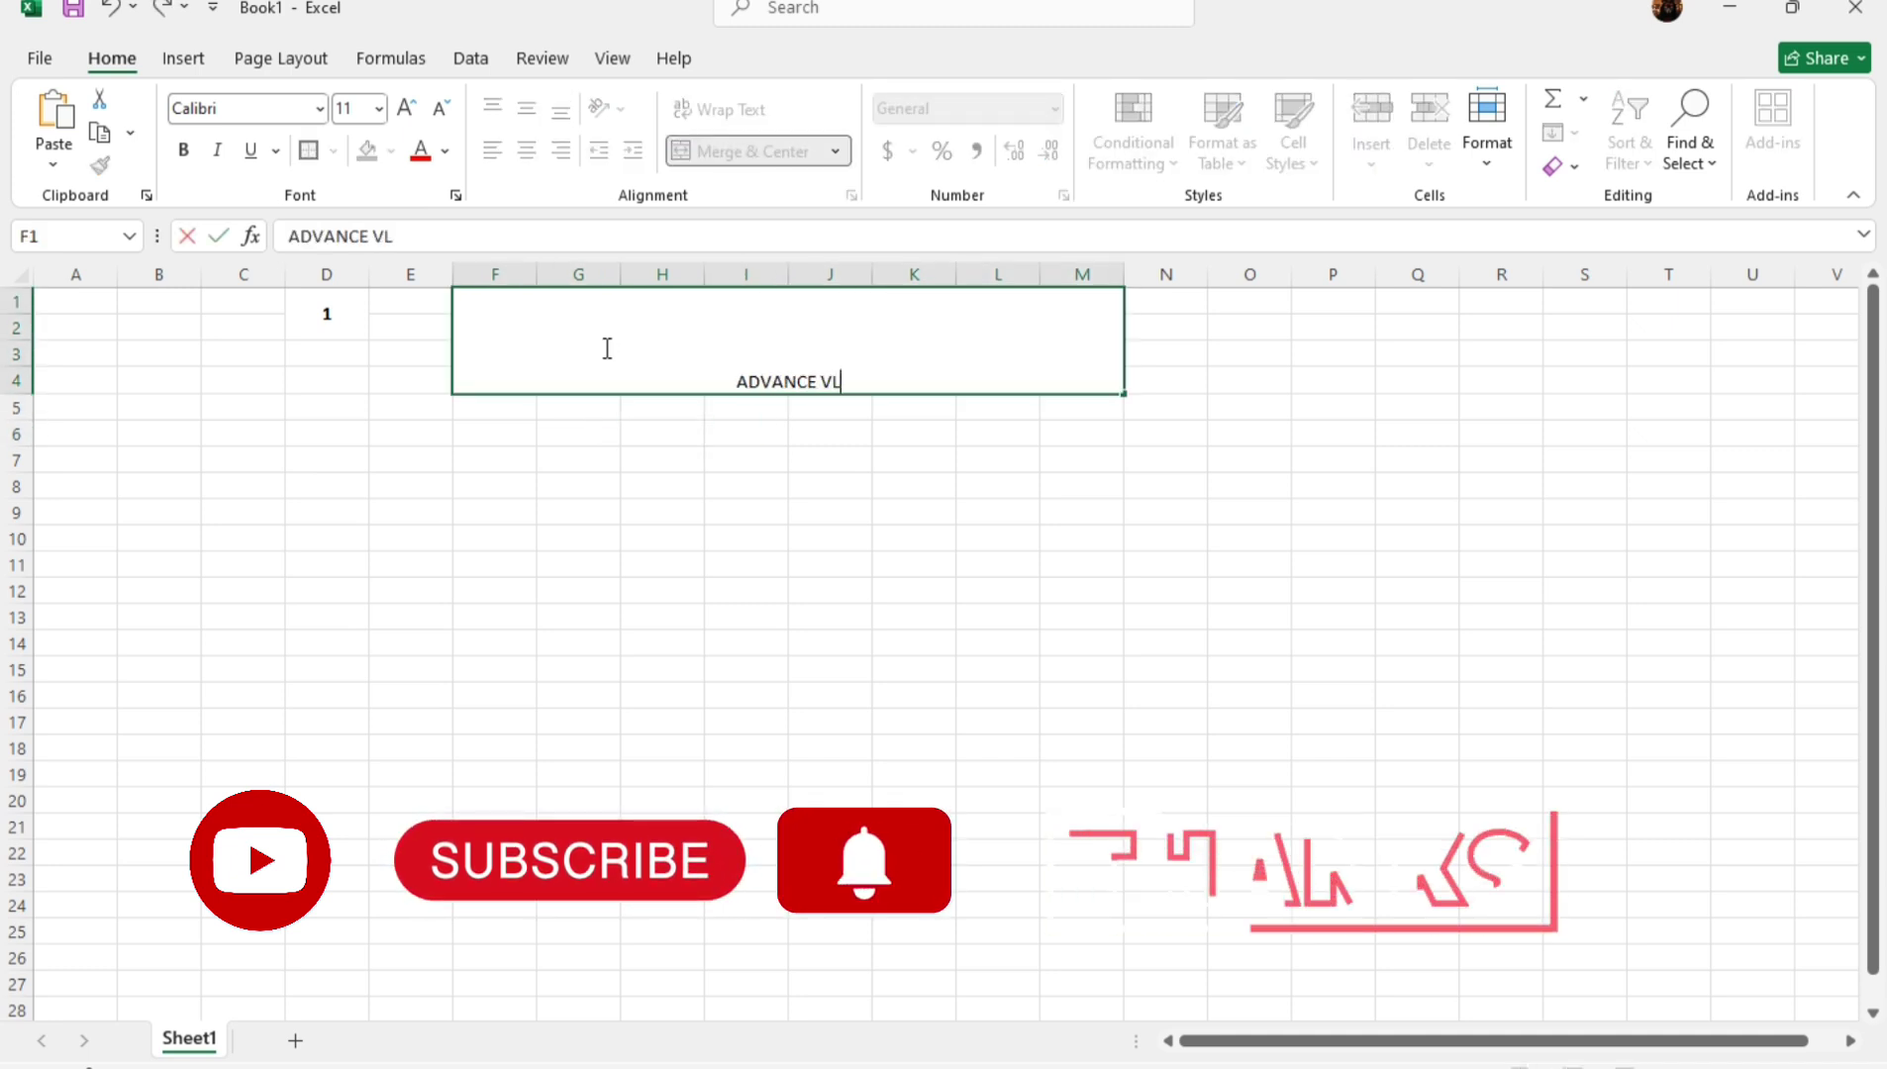
type("OOKUP DATA")
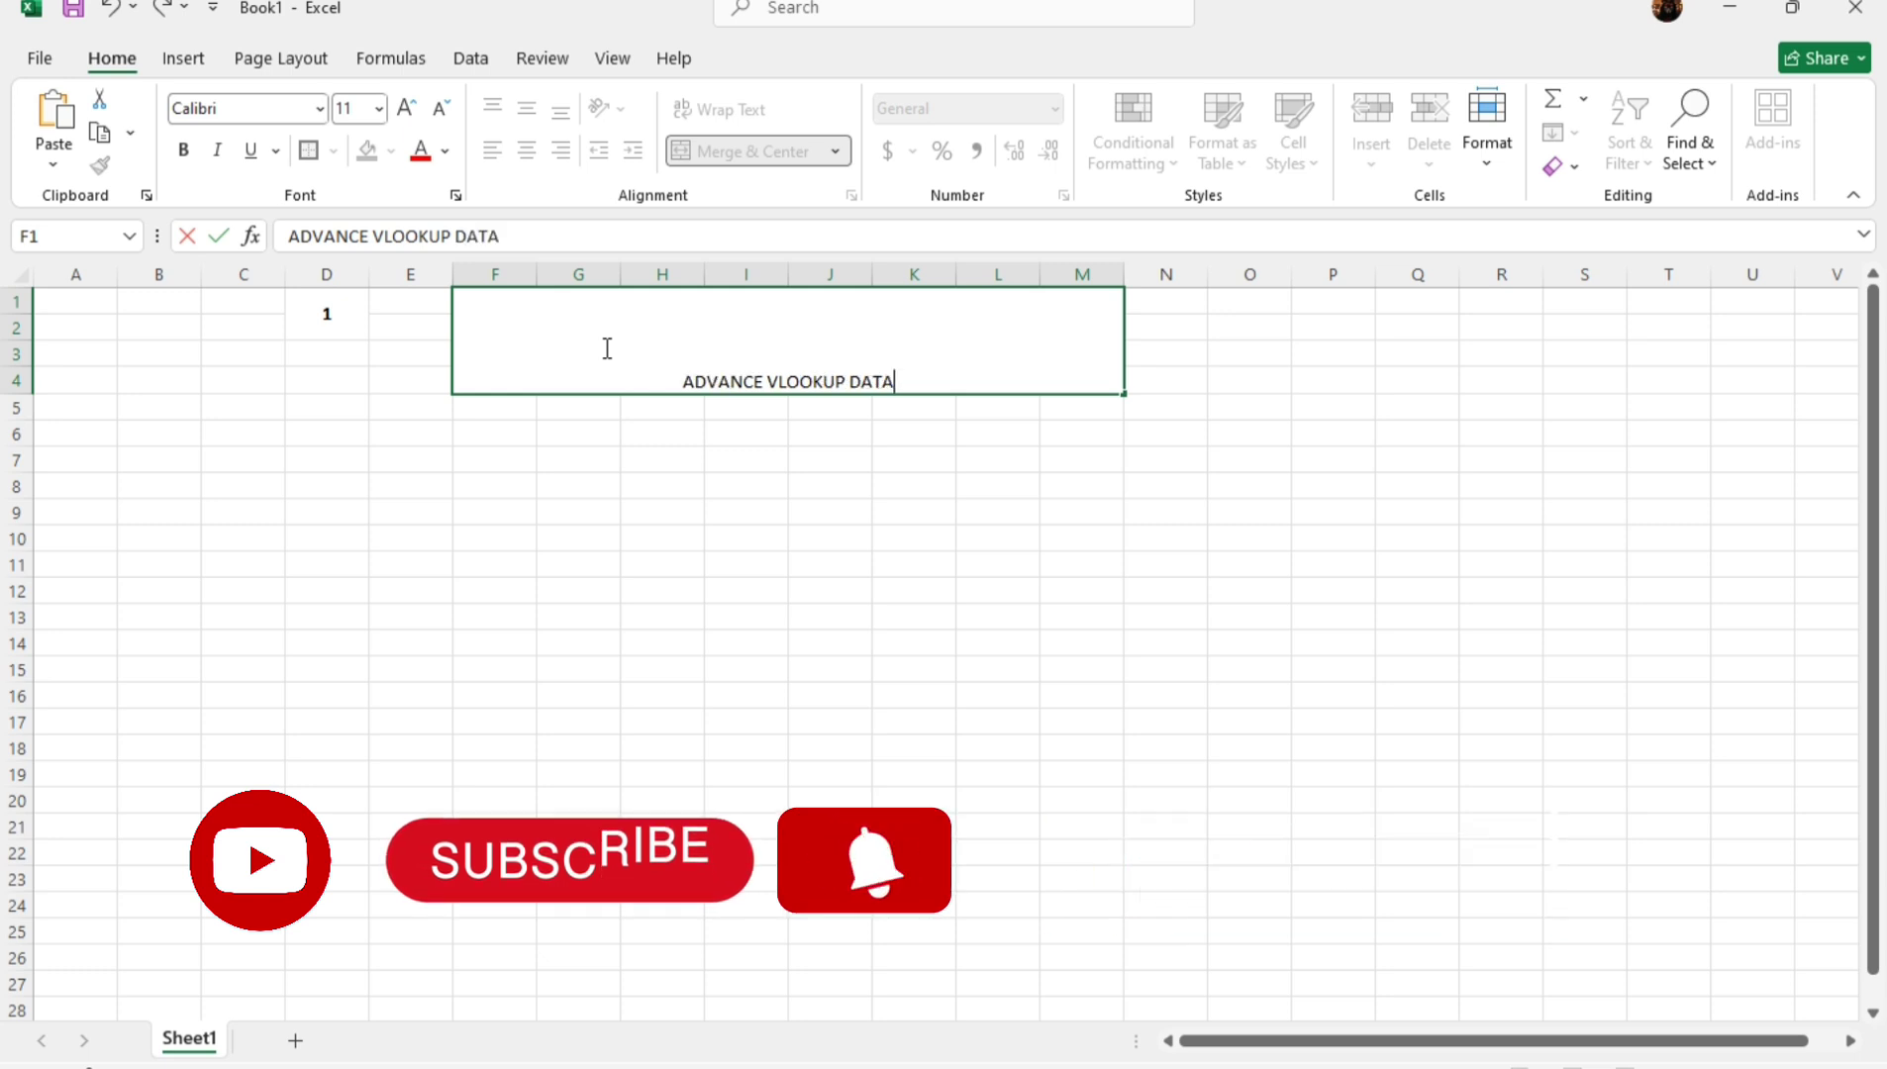
key("Return")
Middle-align the title in F1:M4 vertically and increase its font size to 28.
left_click(604, 348)
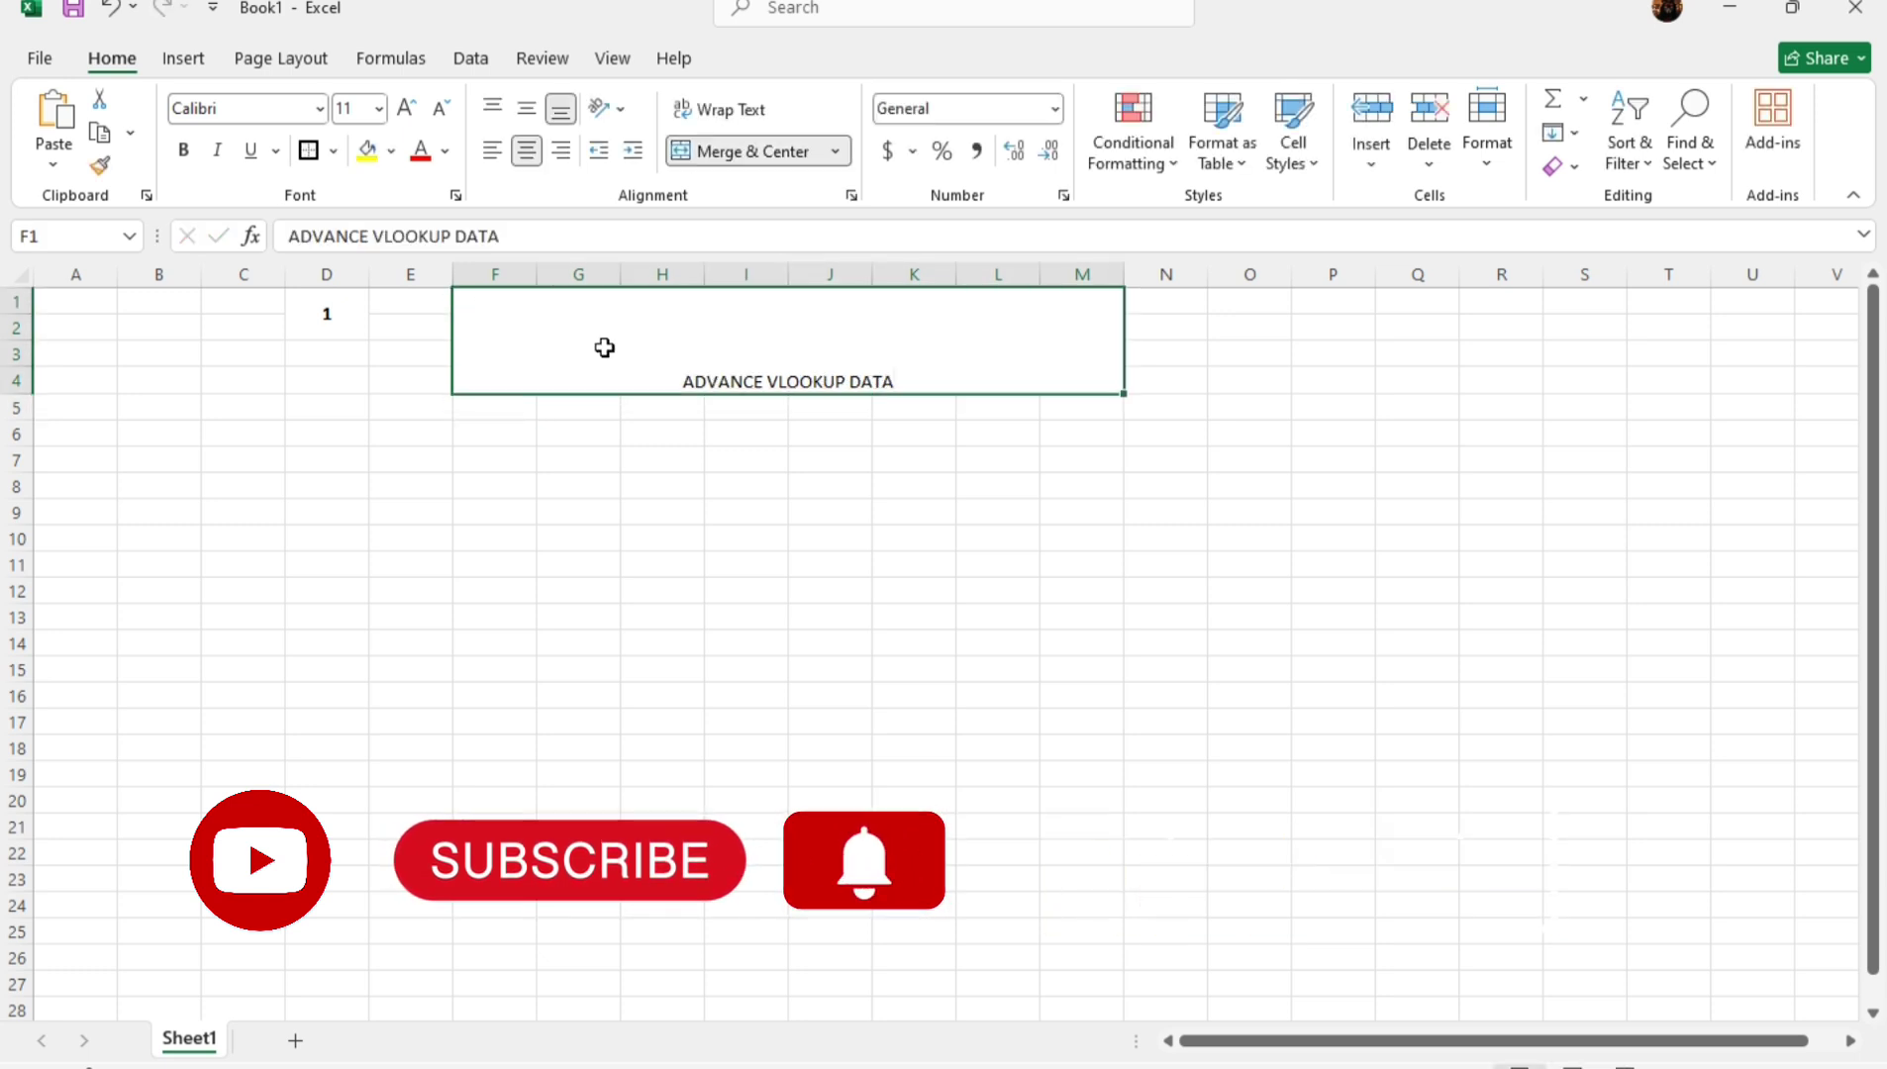
left_click(527, 107)
left_click(413, 119)
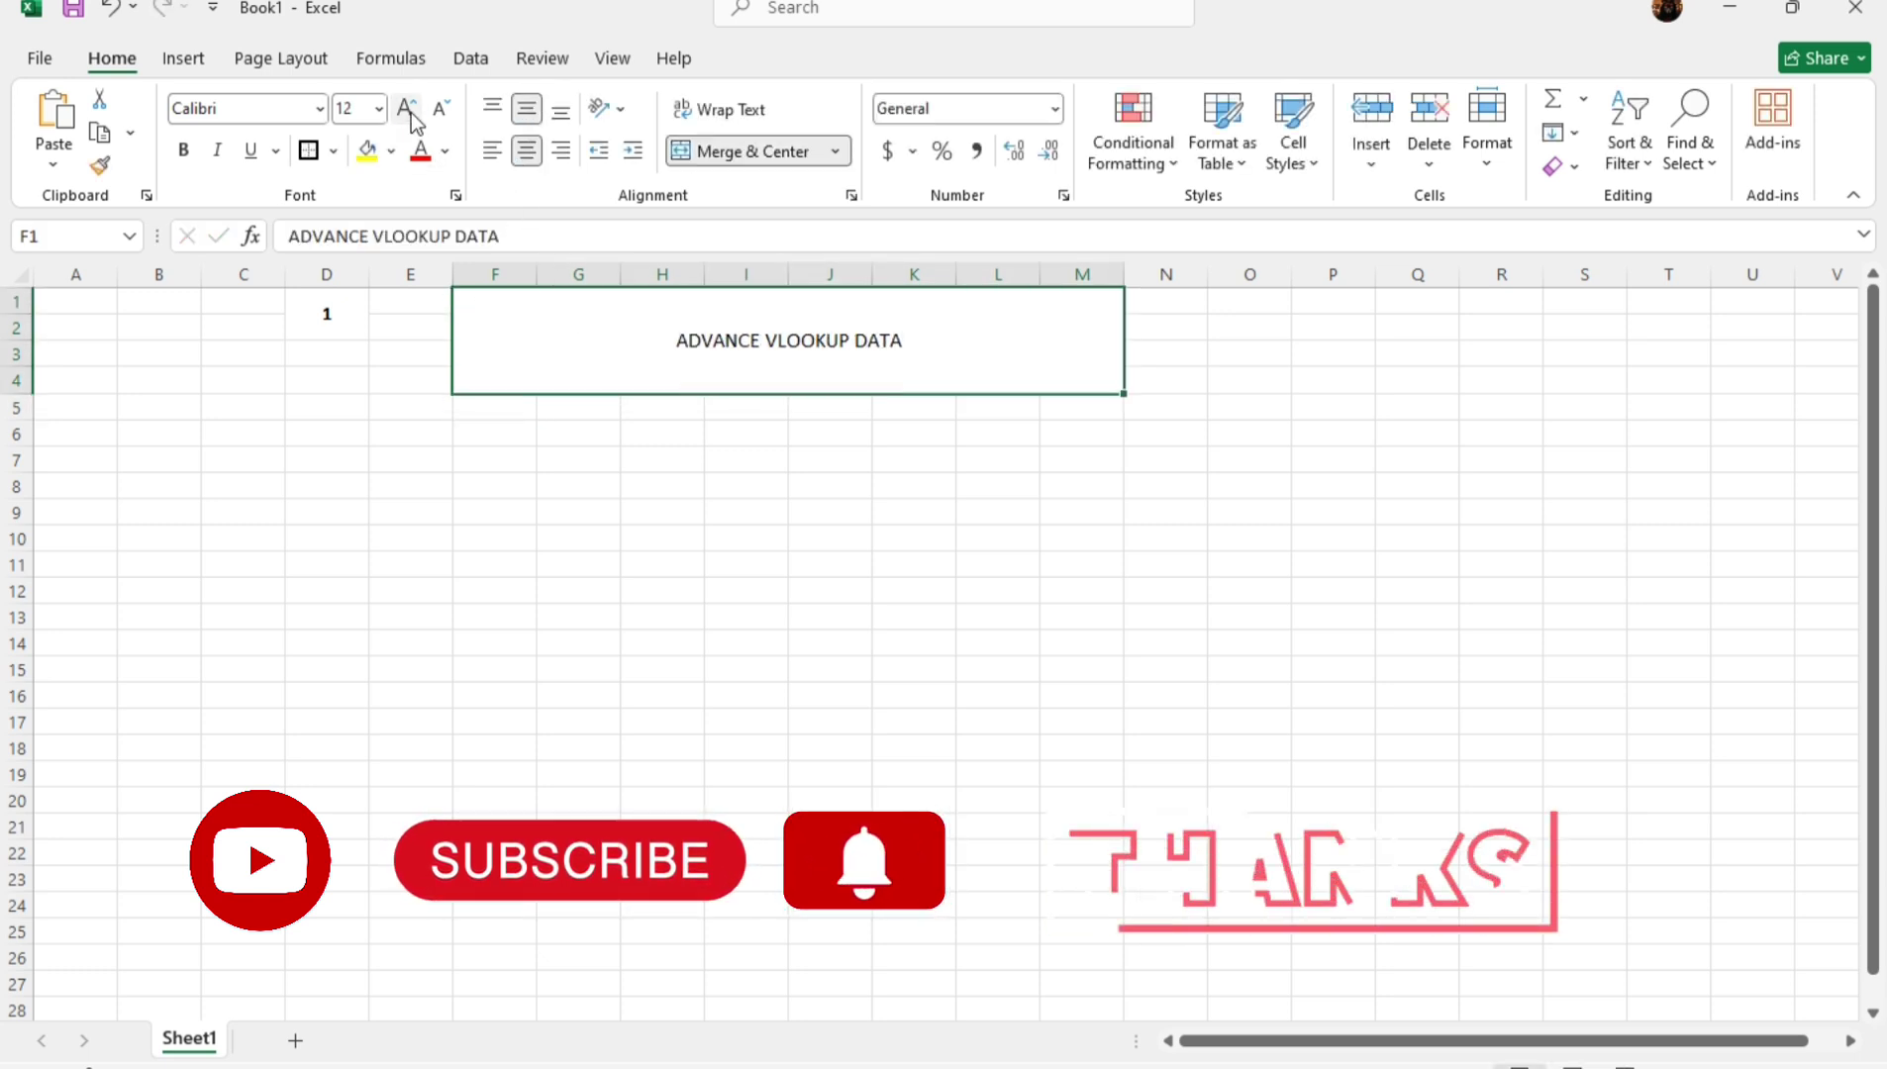
left_click(414, 119)
left_click(414, 119)
left_click(413, 119)
left_click(413, 119)
left_click(414, 119)
left_click(414, 119)
left_click(414, 119)
left_click(413, 119)
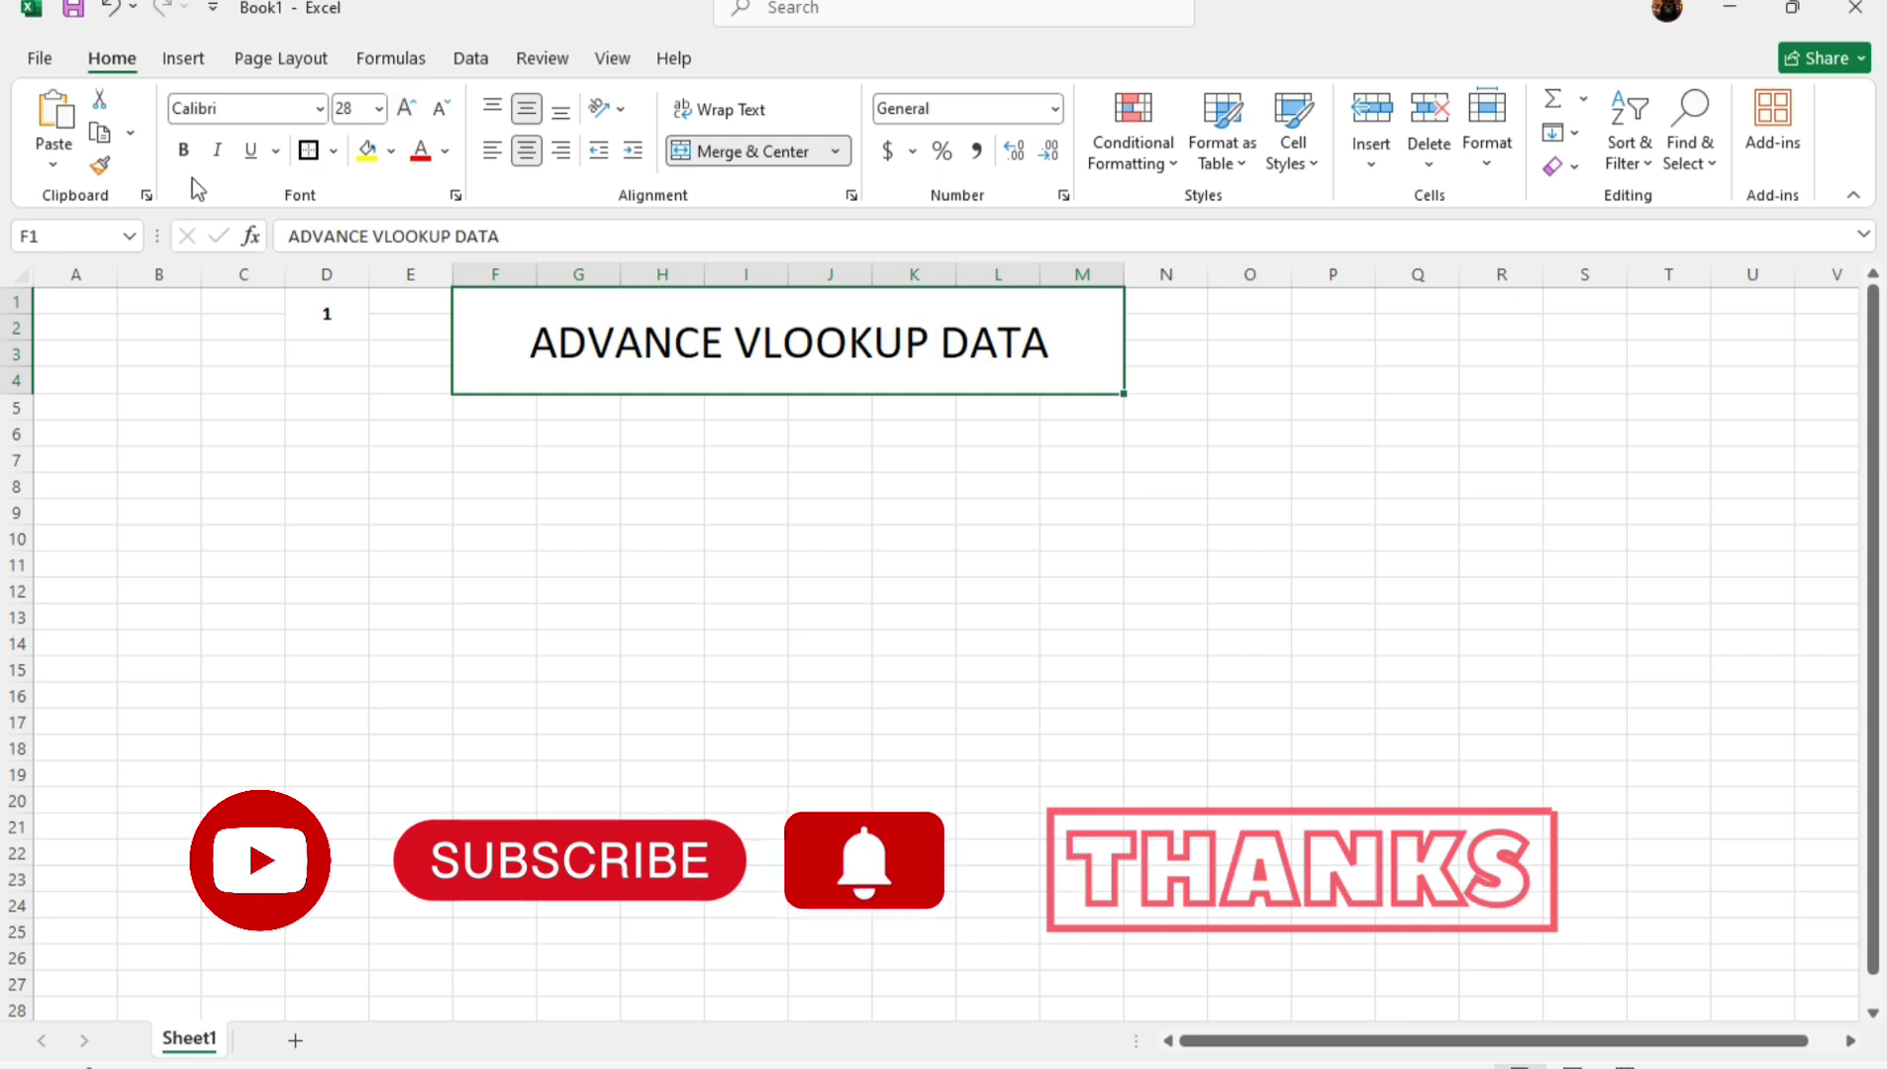
Make the title in F1:M4 bold and change its font to Spantaran.
left_click(183, 149)
left_click(746, 513)
left_click(518, 375)
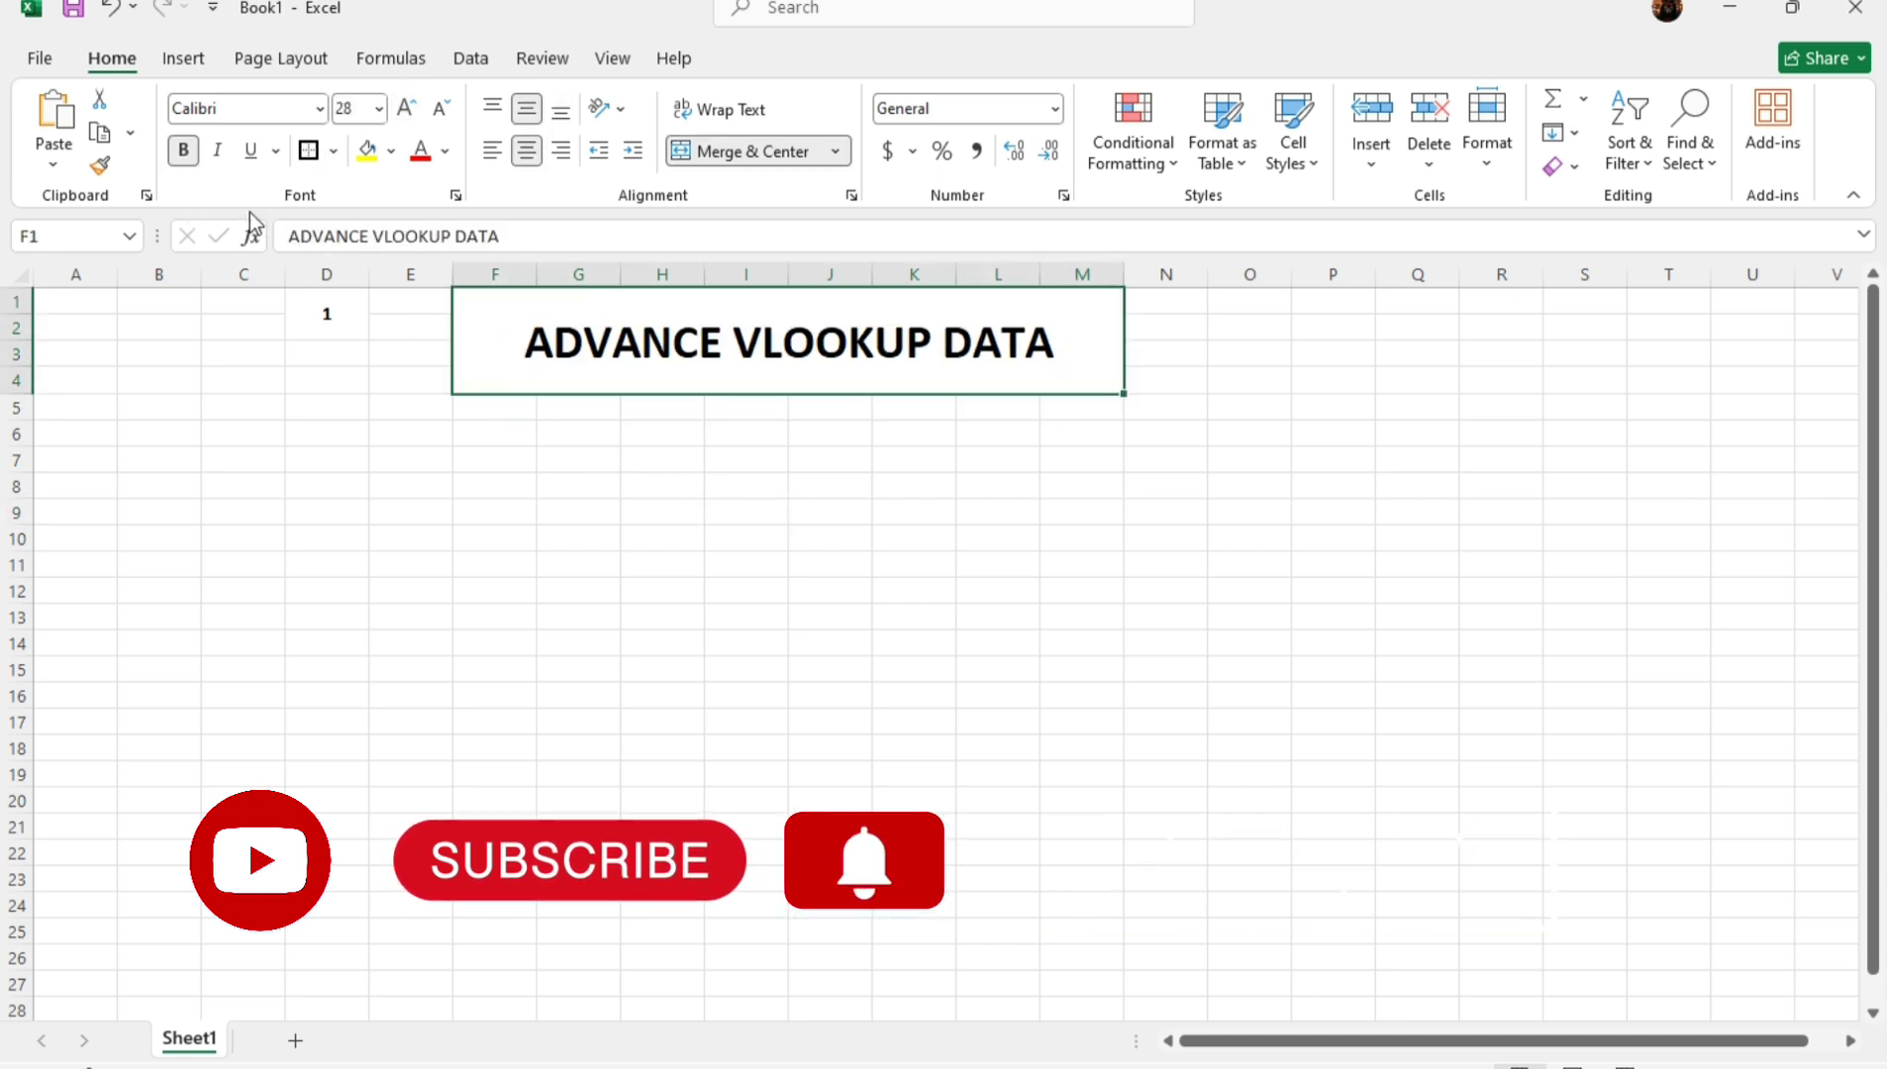
left_click(306, 108)
type("Schadow BT")
left_click(302, 150)
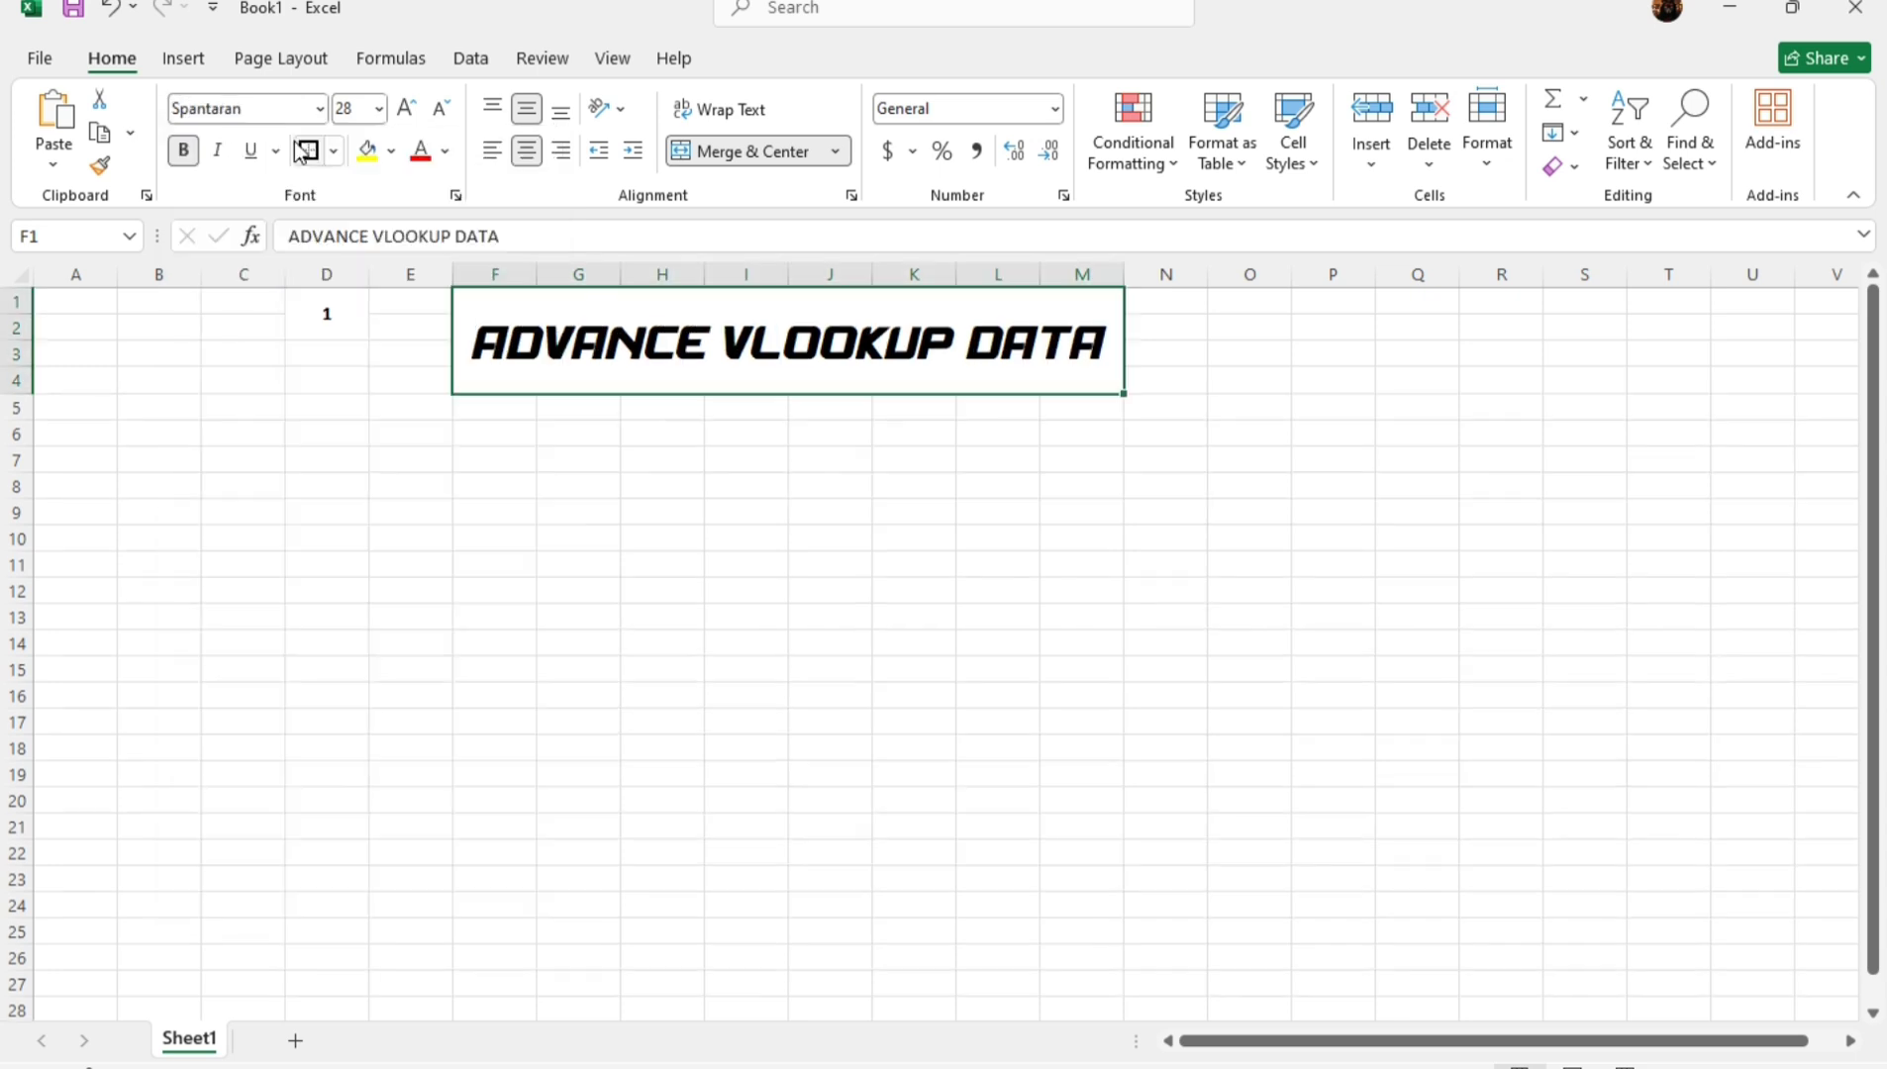
left_click(817, 562)
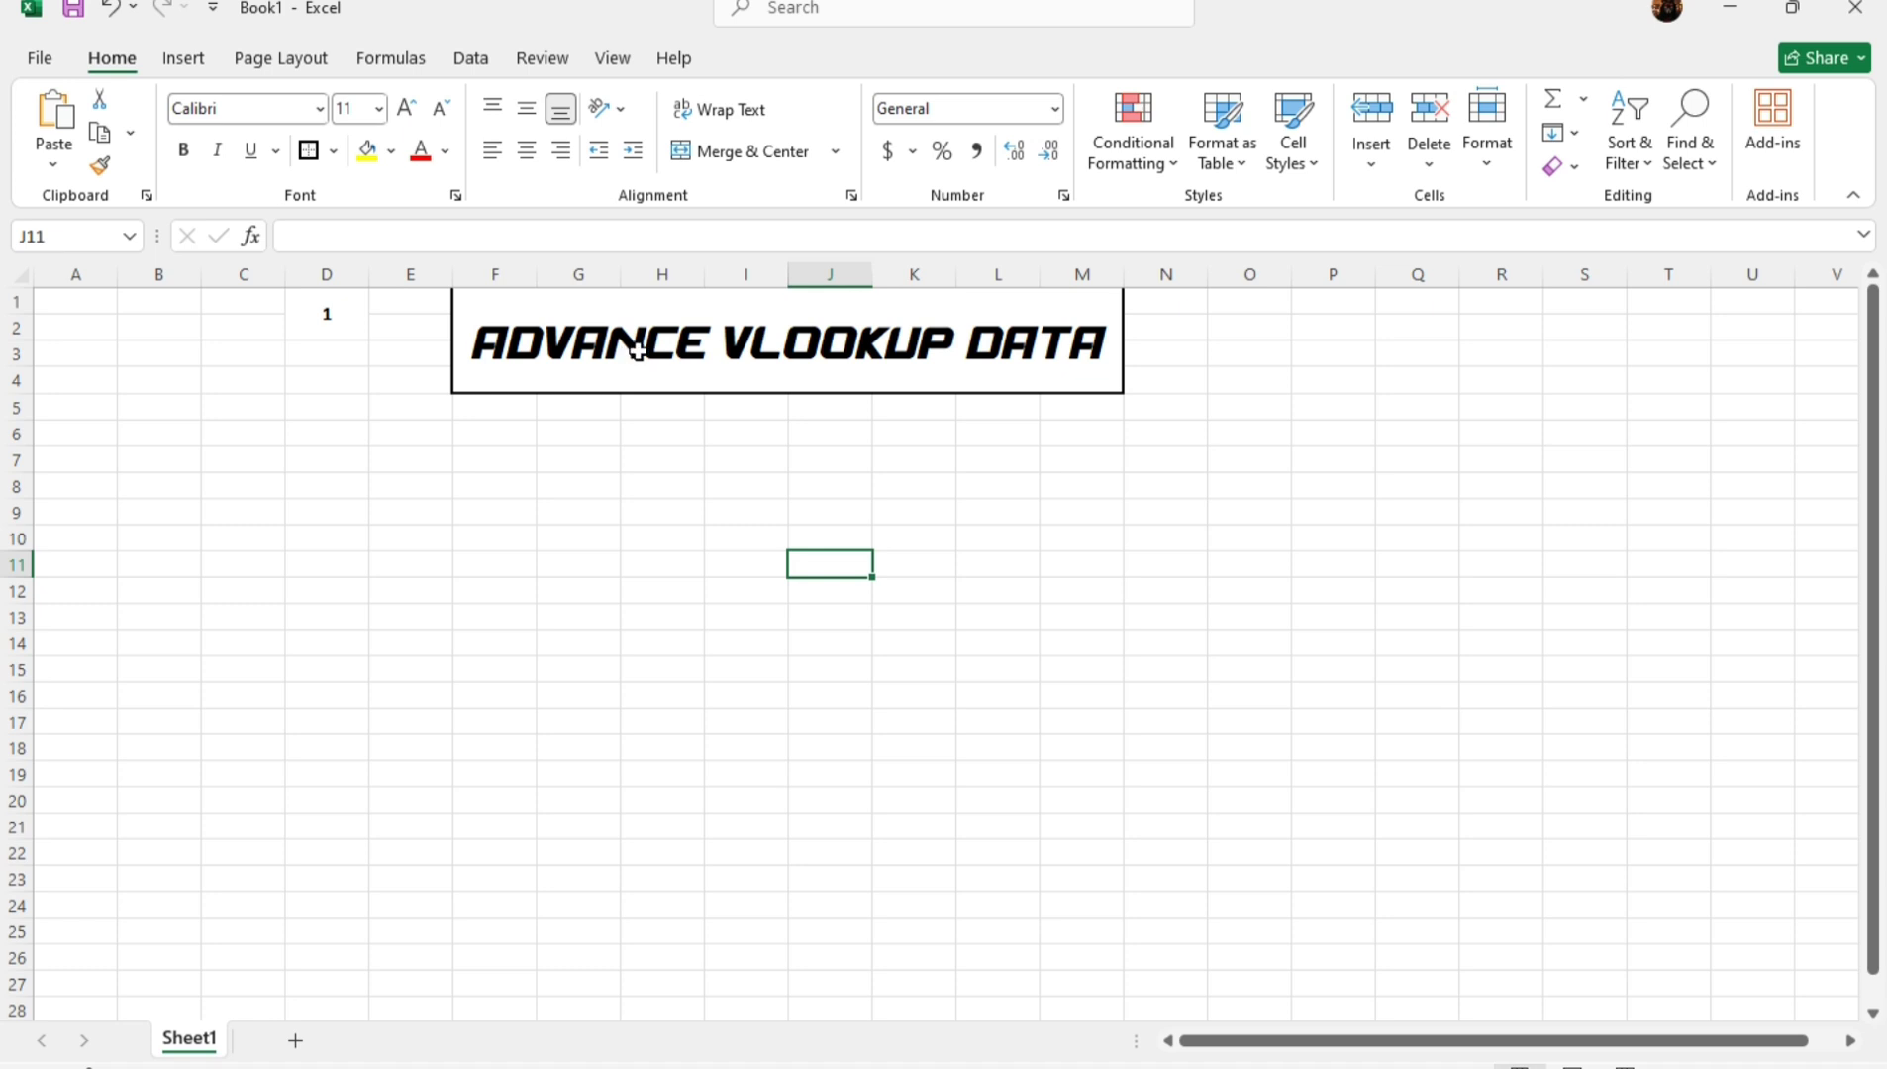
Enter the column headers EMP ID in F5 and EMP NAME in G5.
left_click(490, 414)
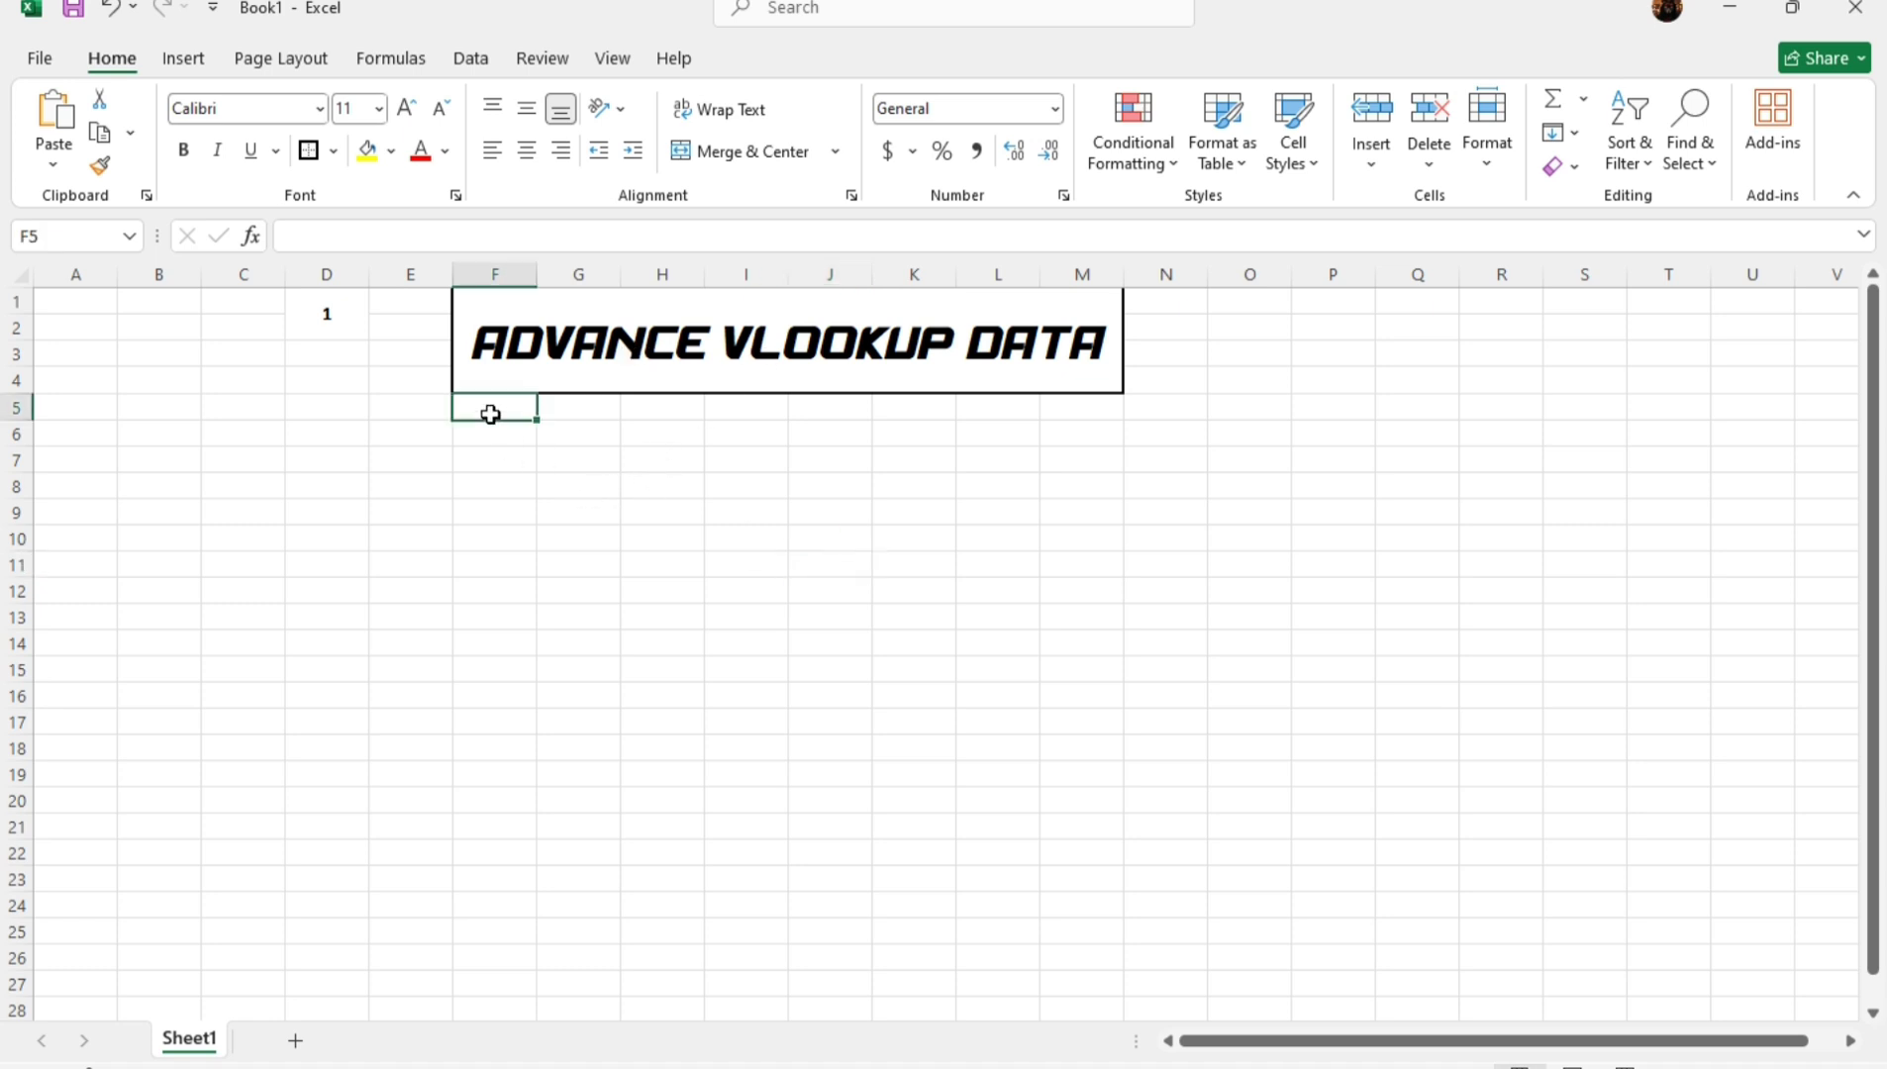
type("E")
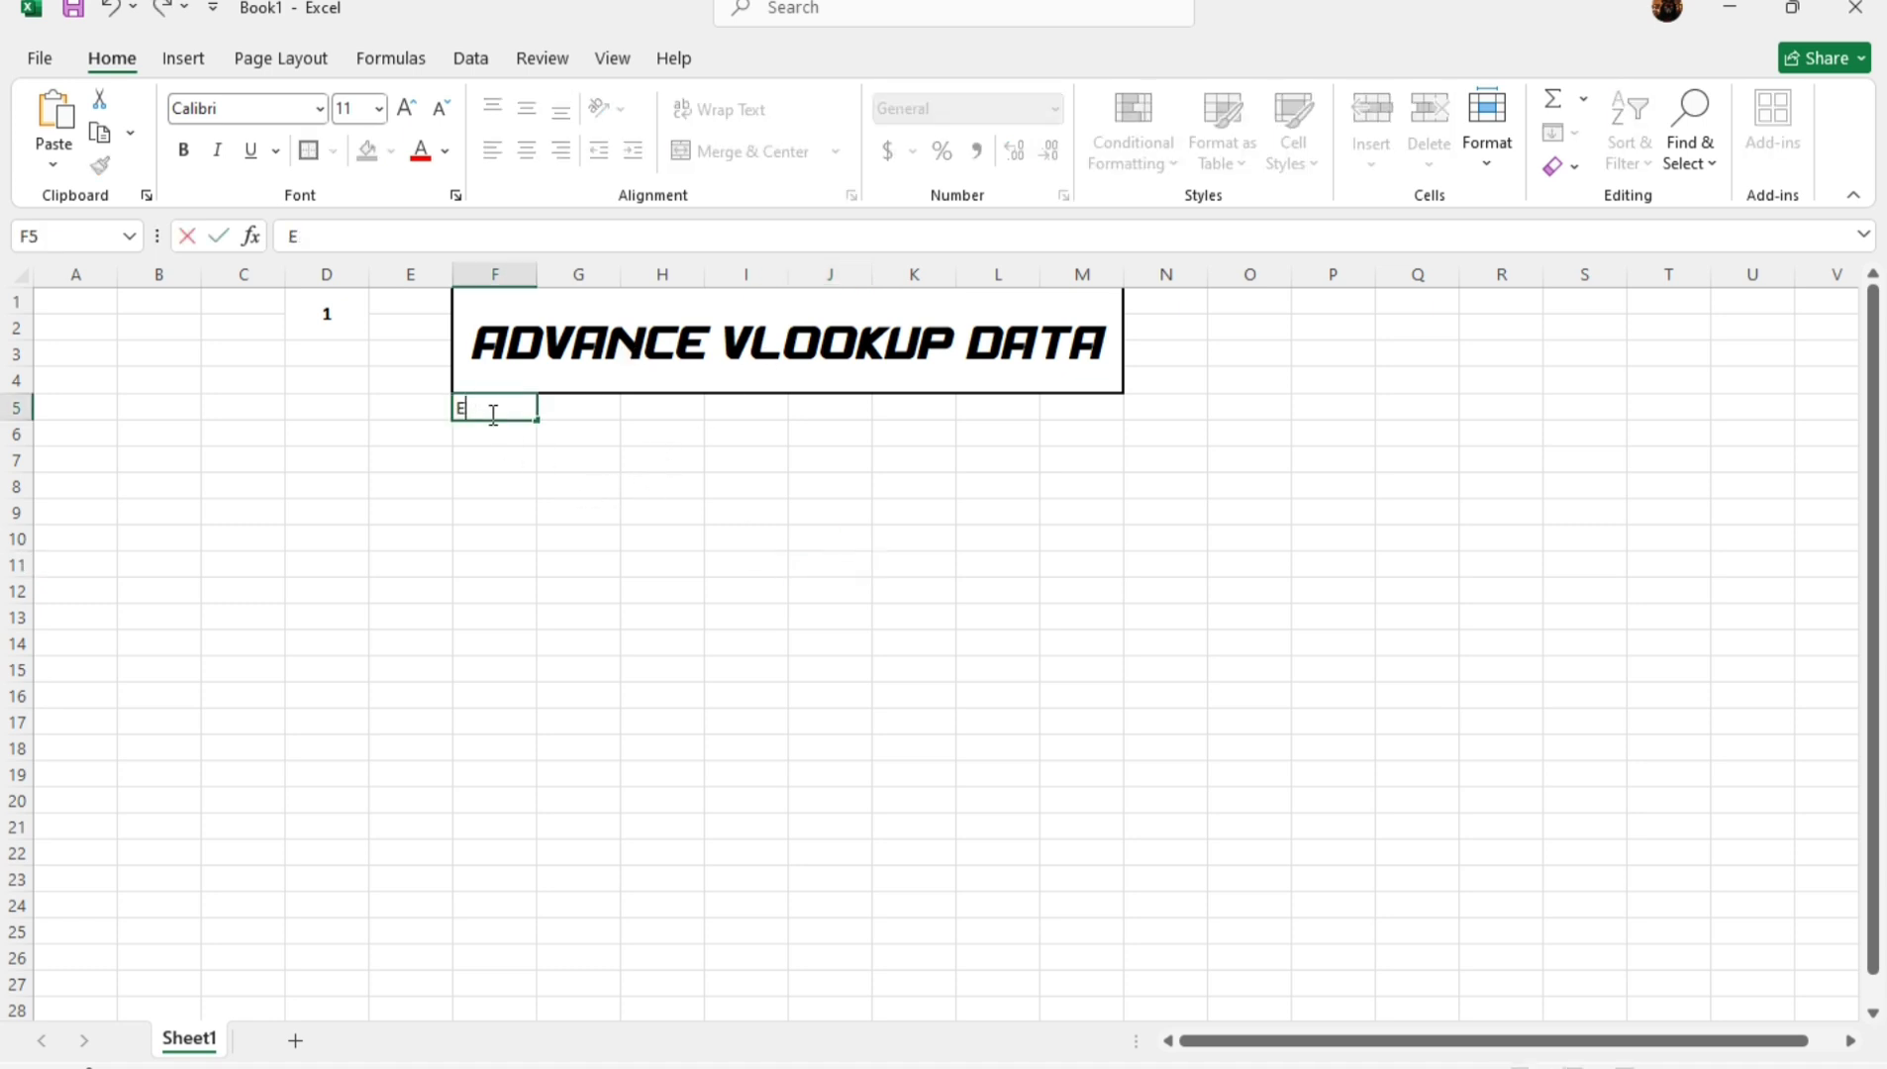
type("PMP ID")
key("Tab")
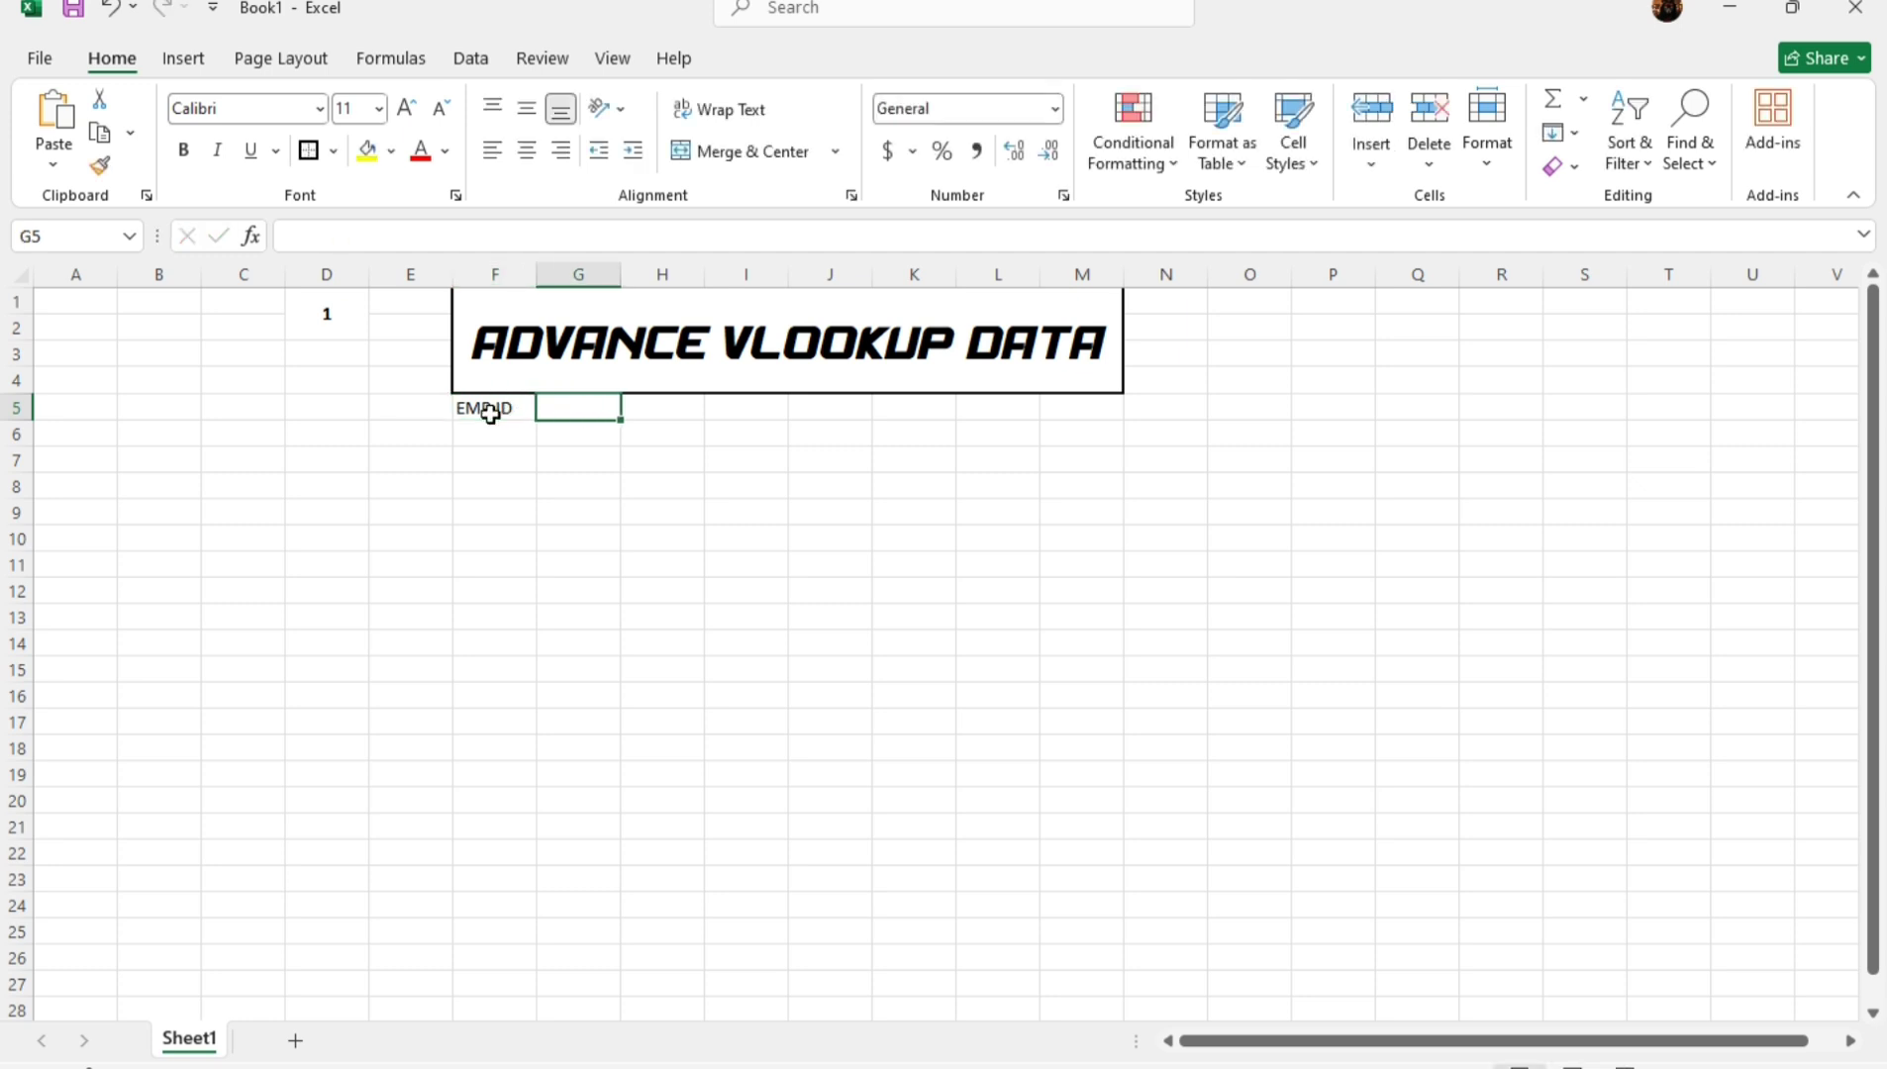
type("EM")
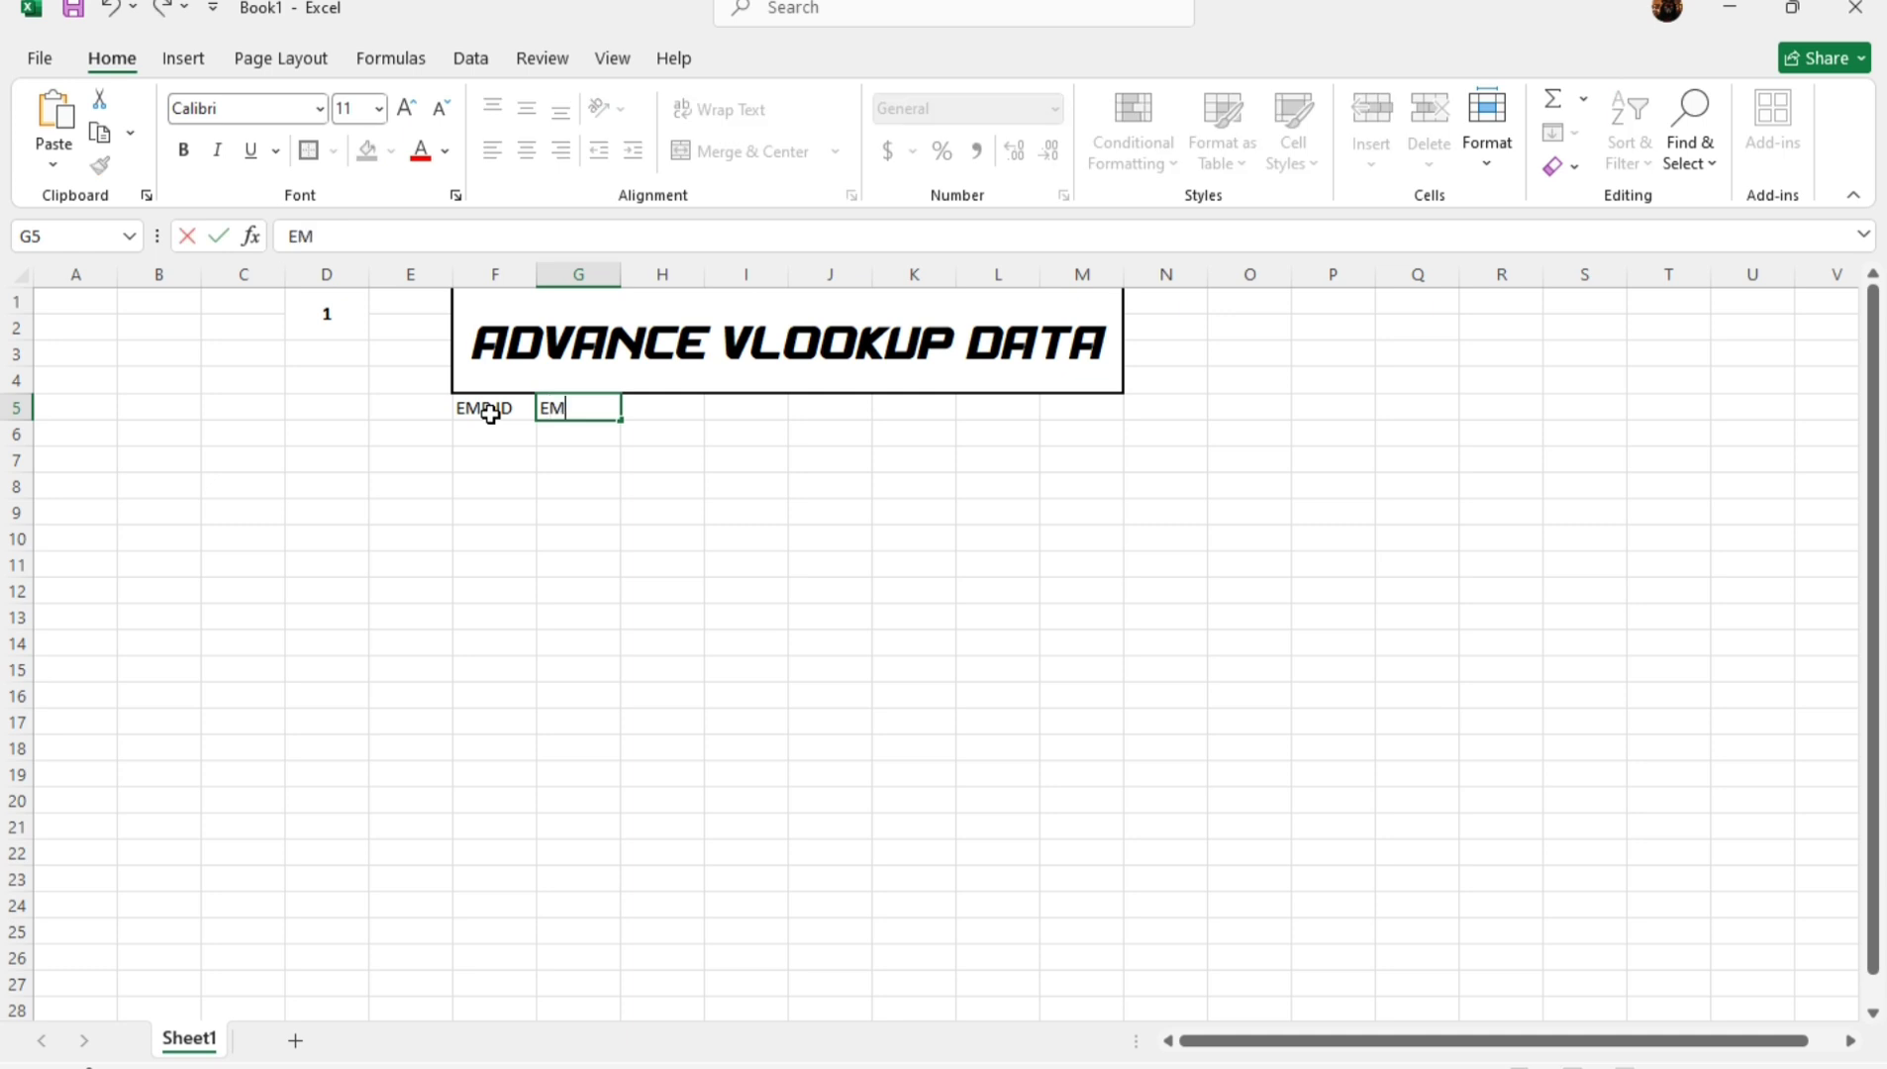
type("P NAME")
key("Tab")
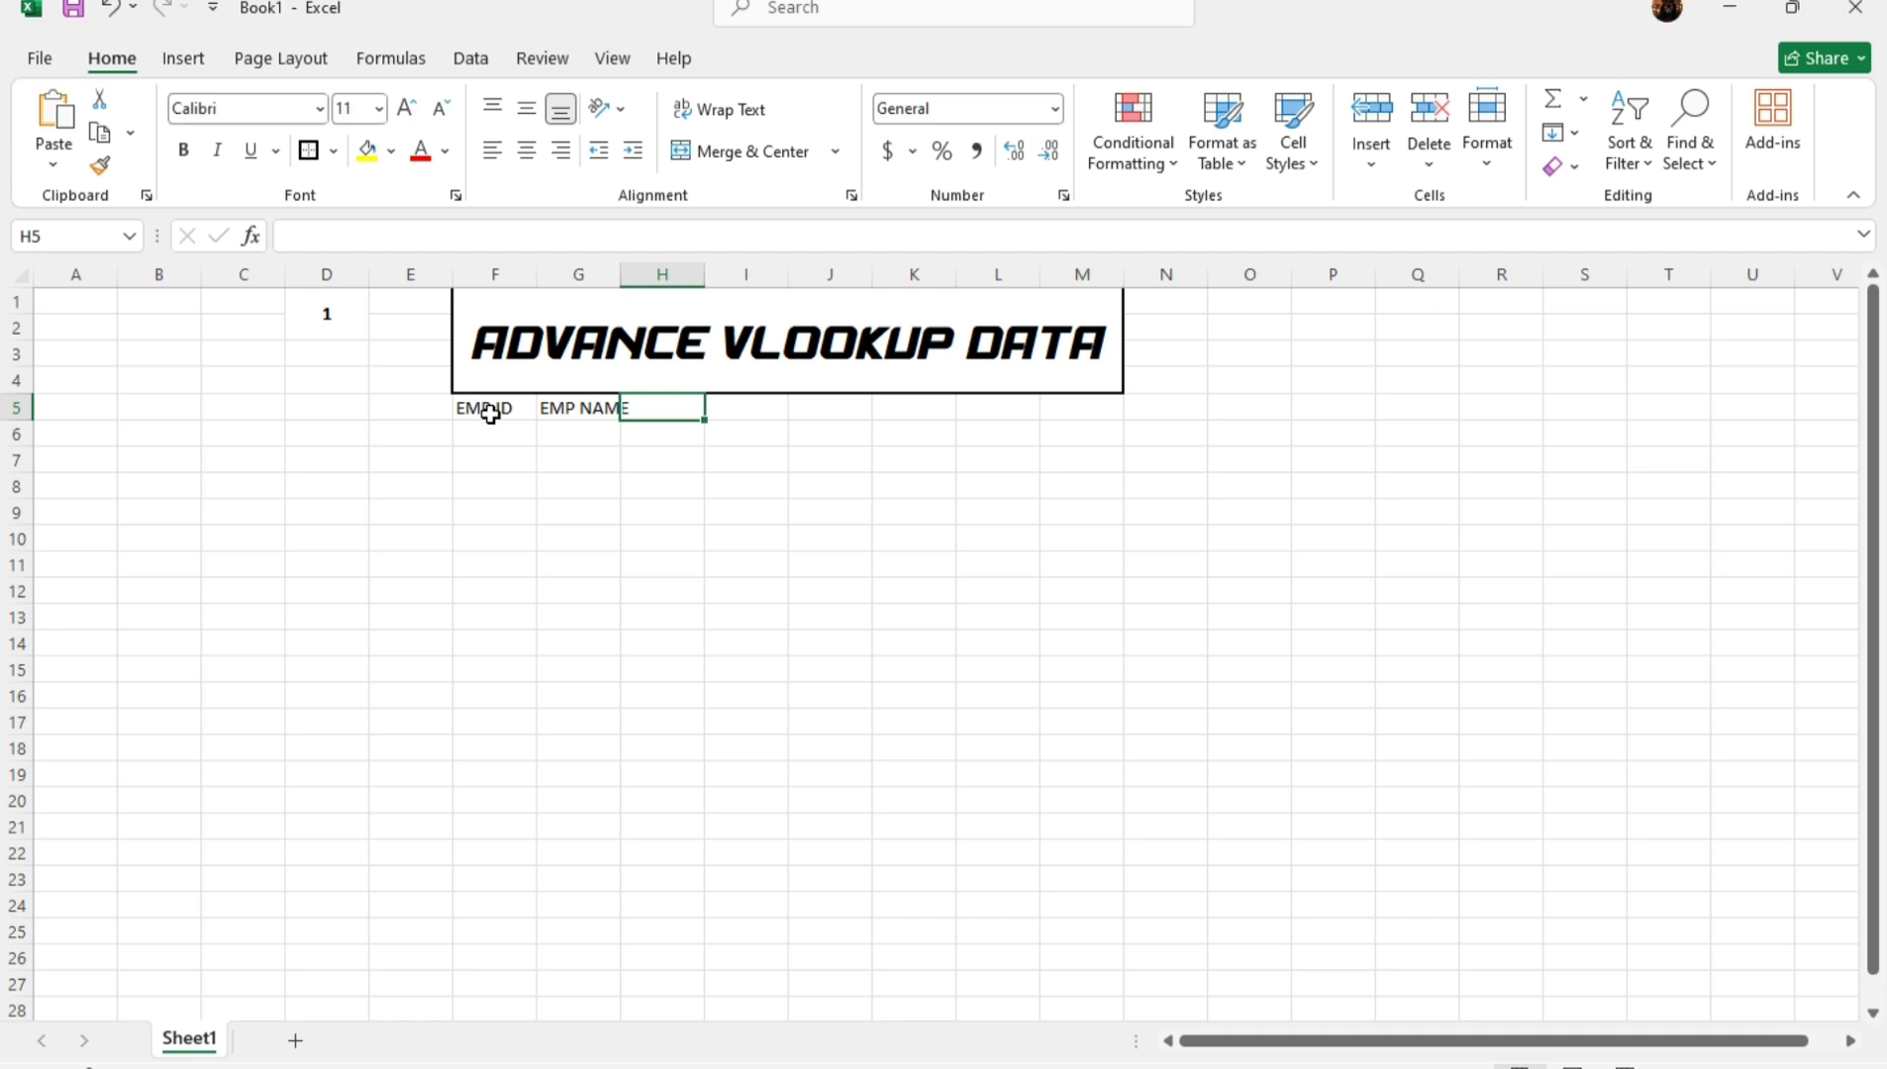
Enter the column headers GENDER in H5 and AGE in I5.
type("G")
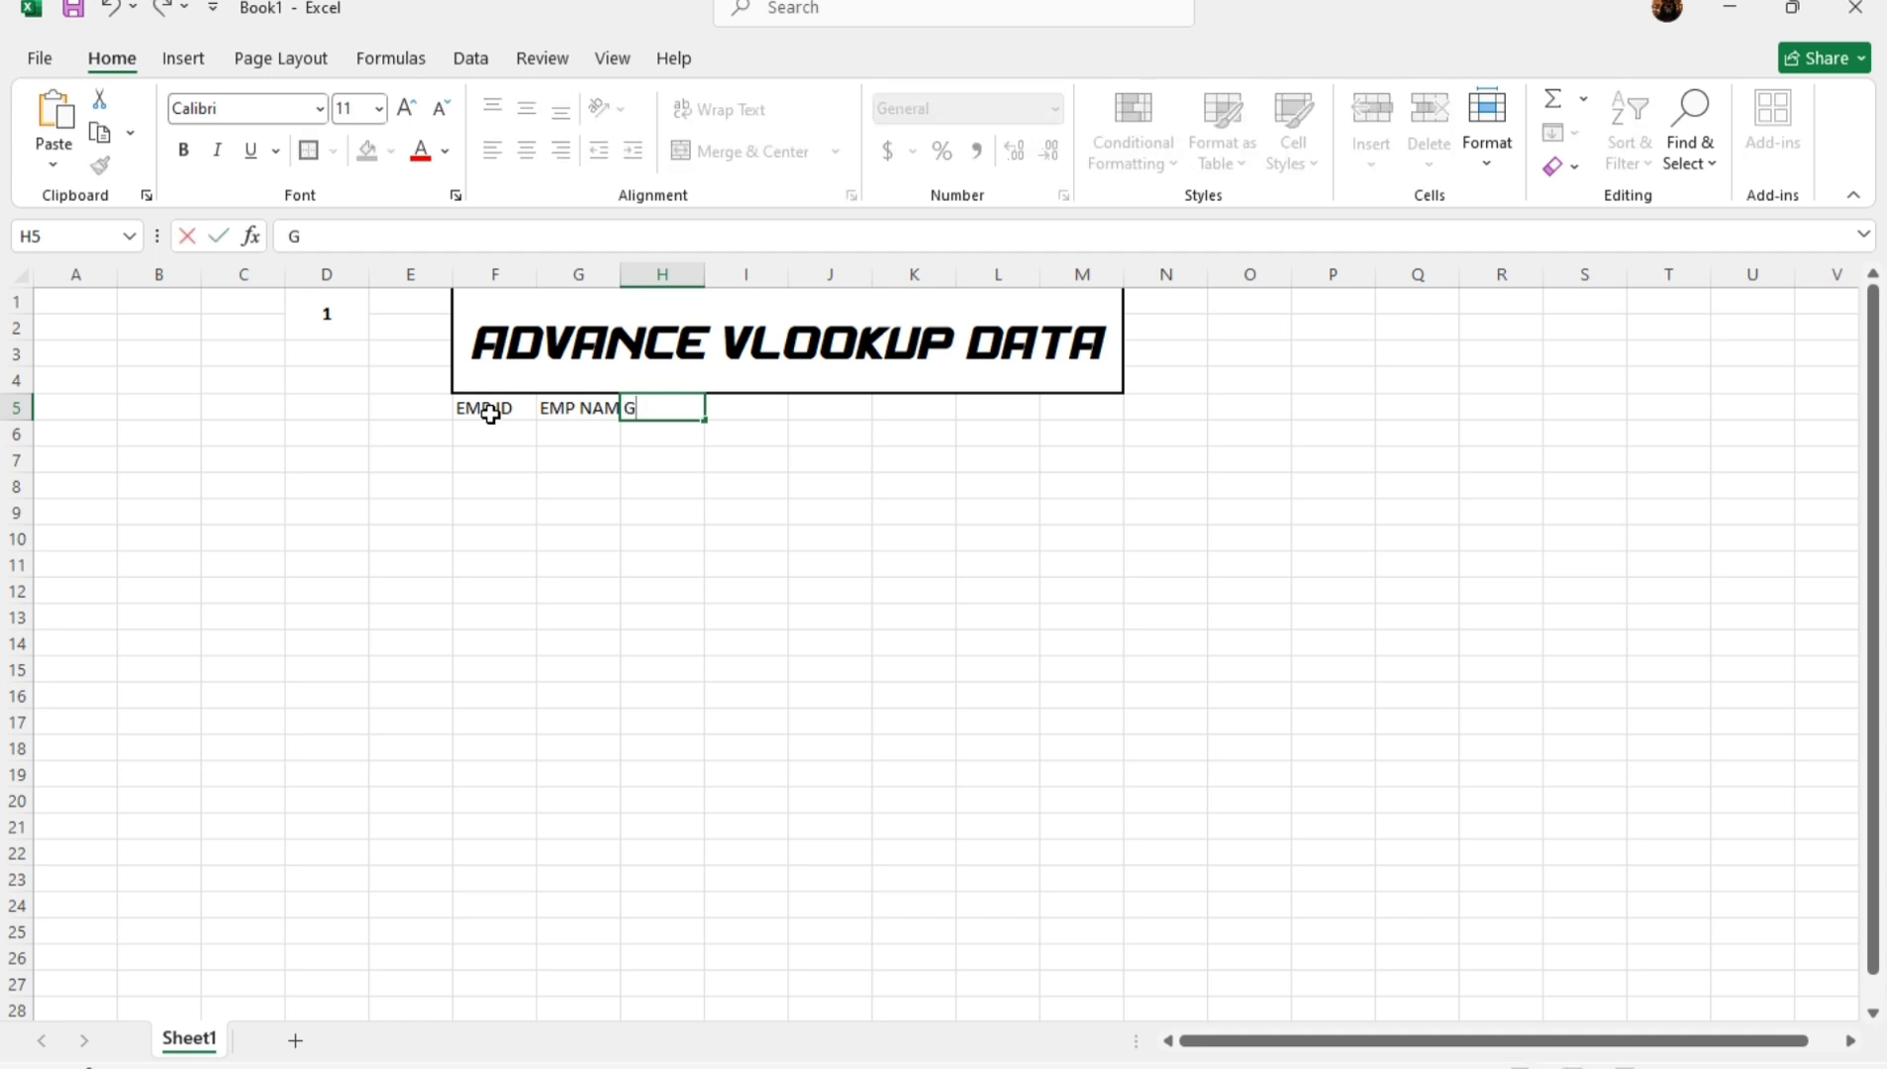
type("ENDAR")
key("BackSpace")
type("R")
key("Tab")
type("AGE")
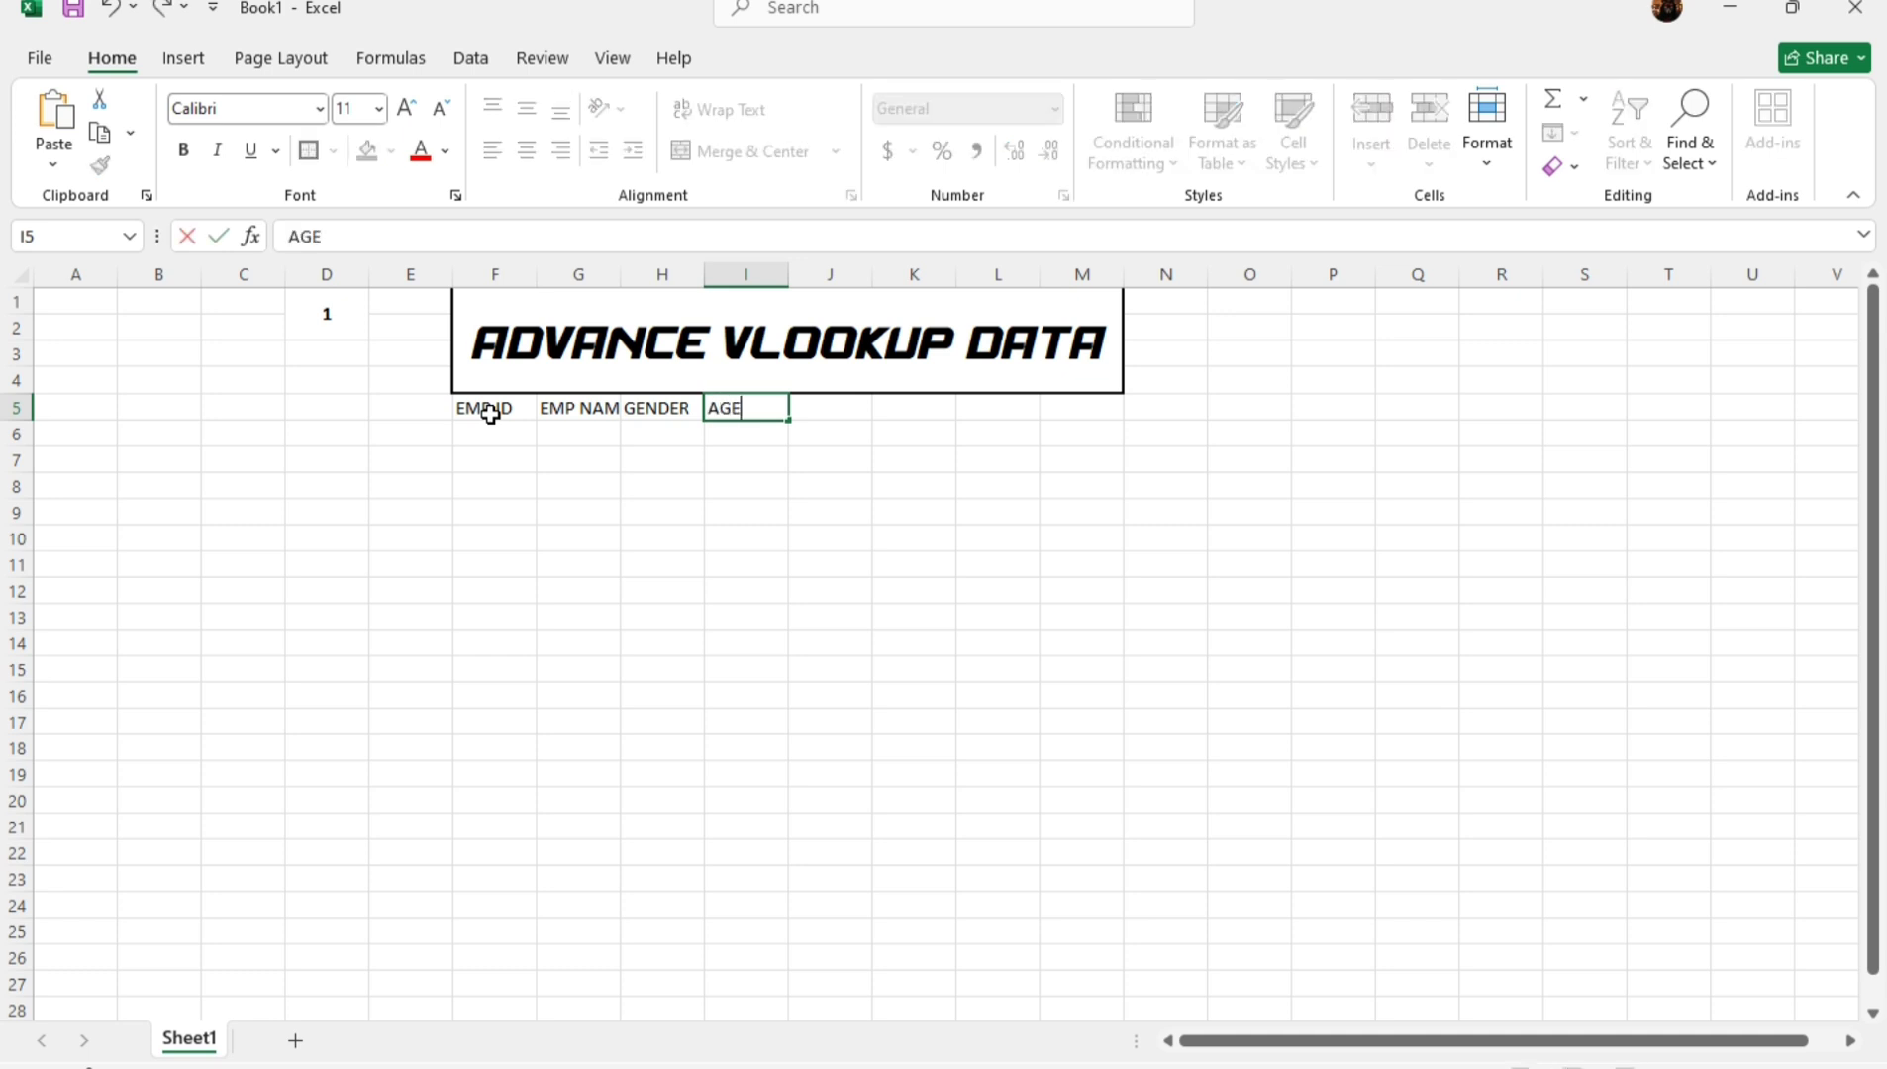
key("Tab")
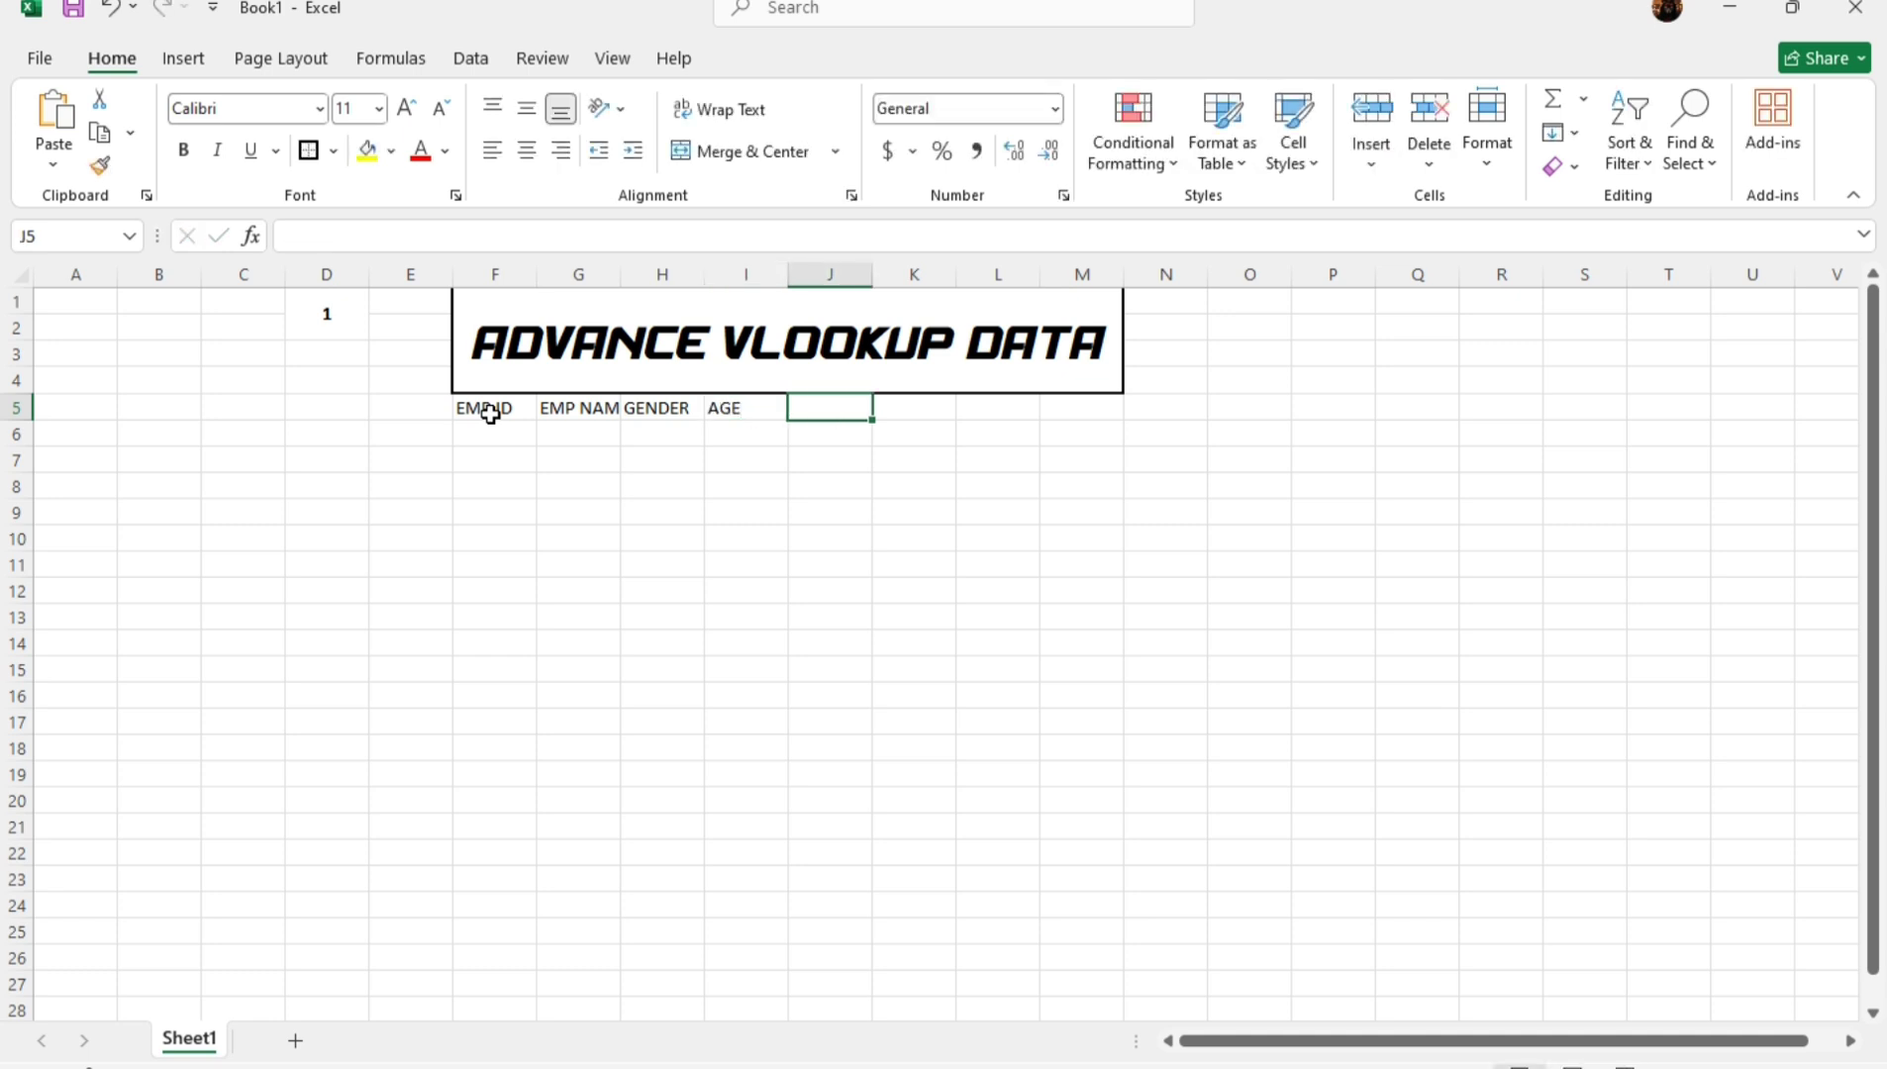
Enter the column headers MOB NO in J5 and DATE JOINING in K5.
type("MOB NO")
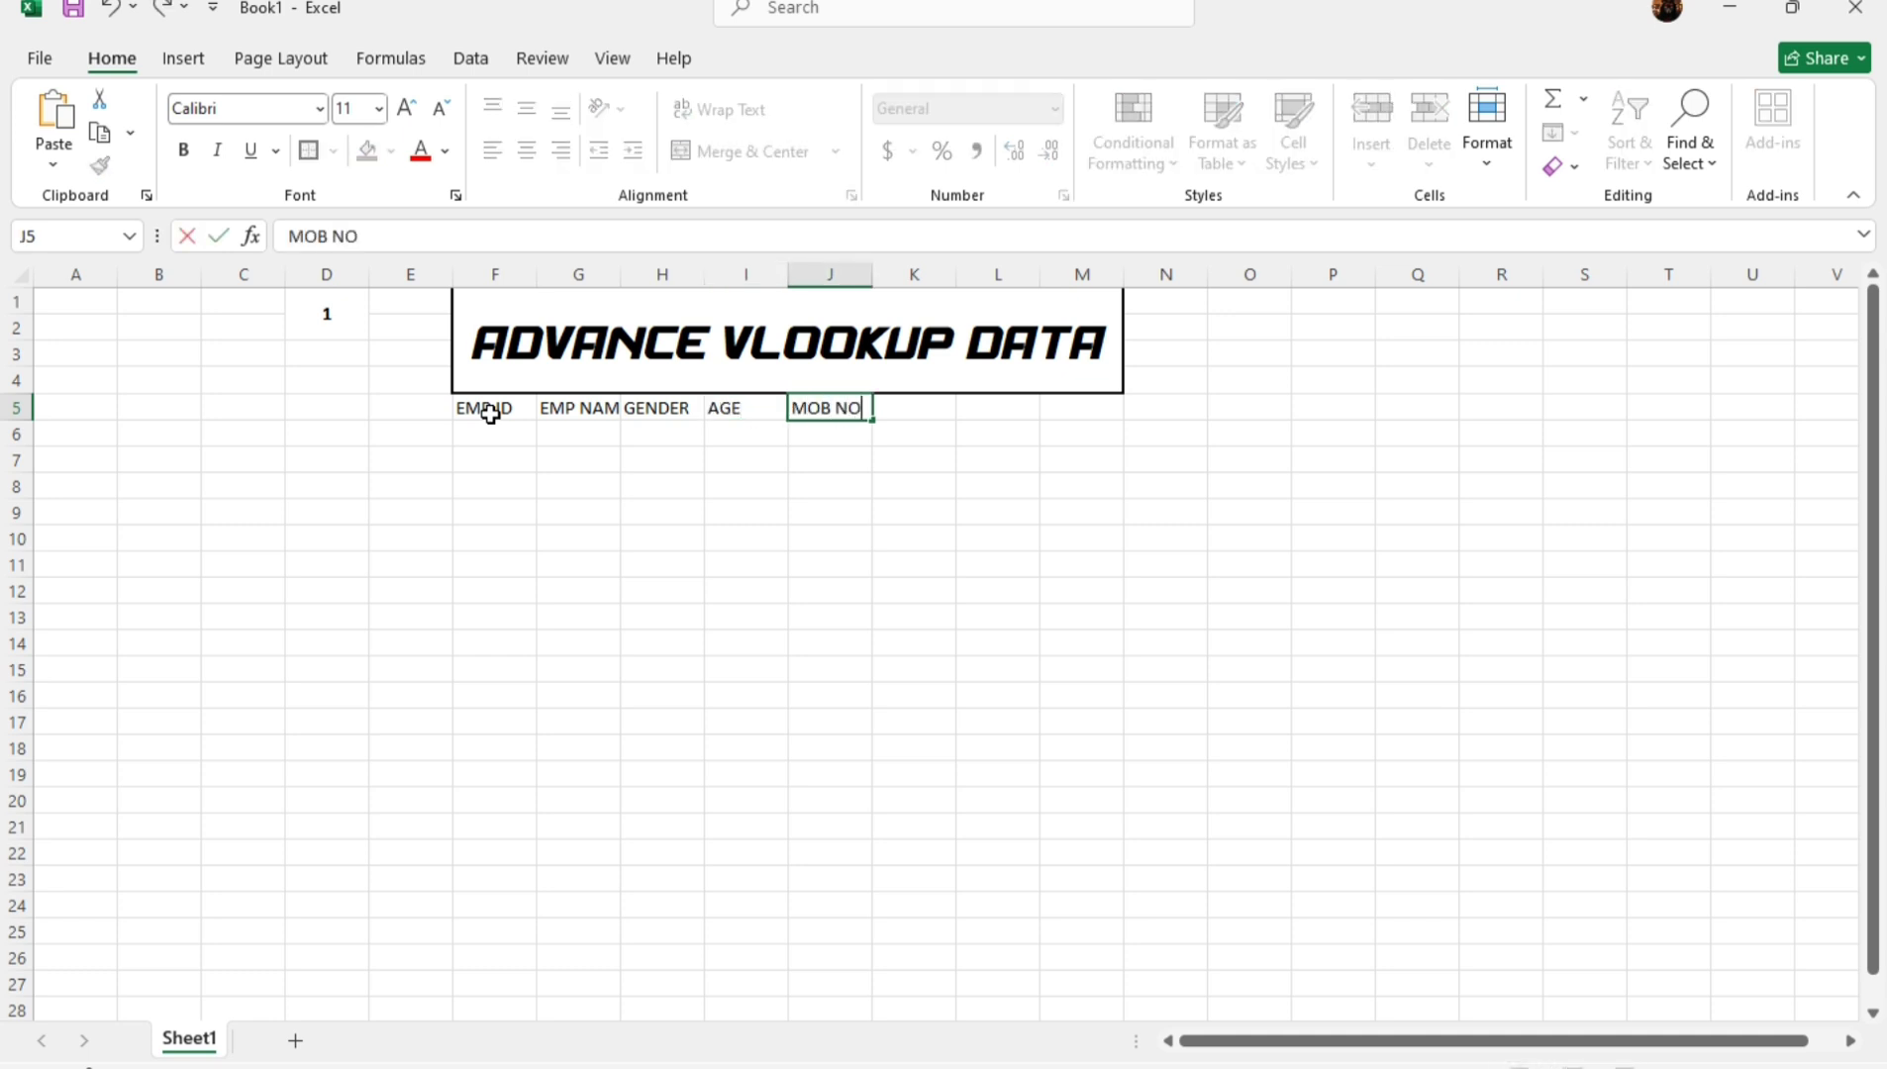
key("Tab")
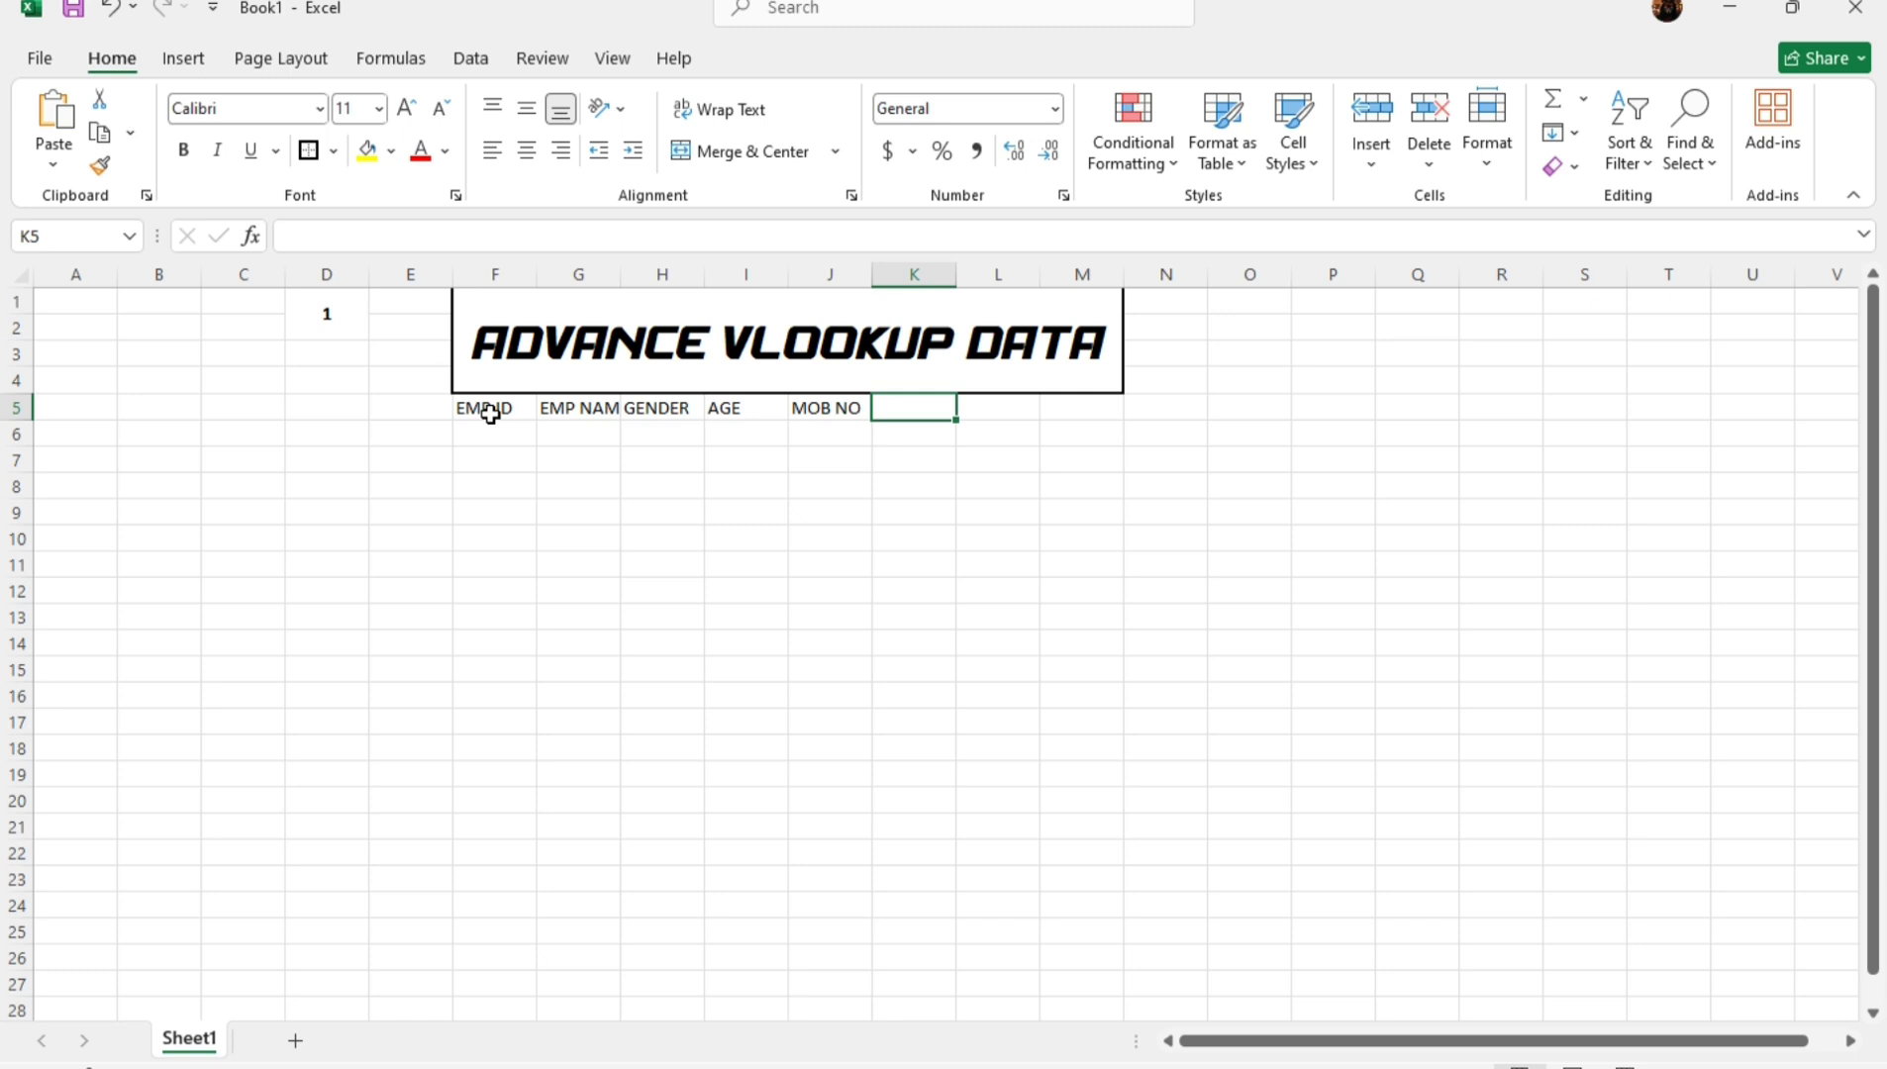
type("DATE JO")
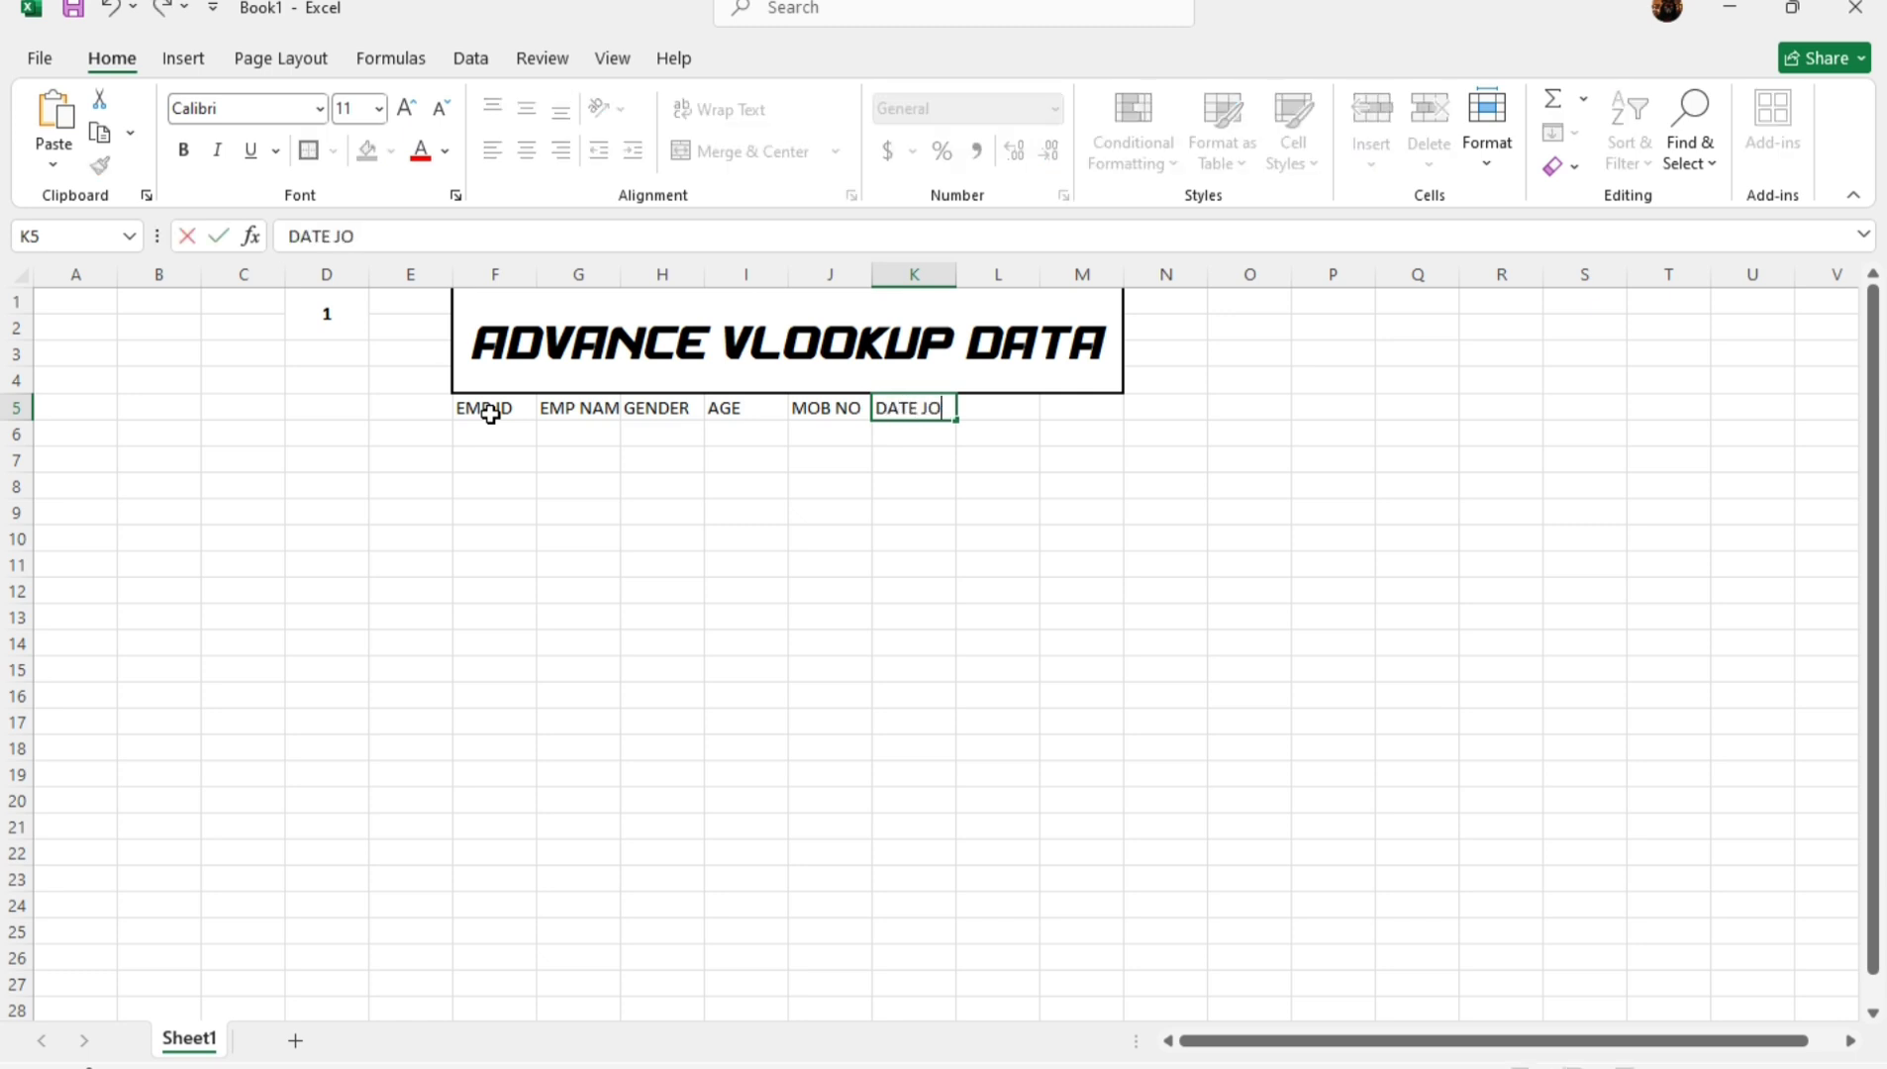
type("INING")
key("Tab")
Enter the column header DEPARTMENT in L5.
type("DEPAR")
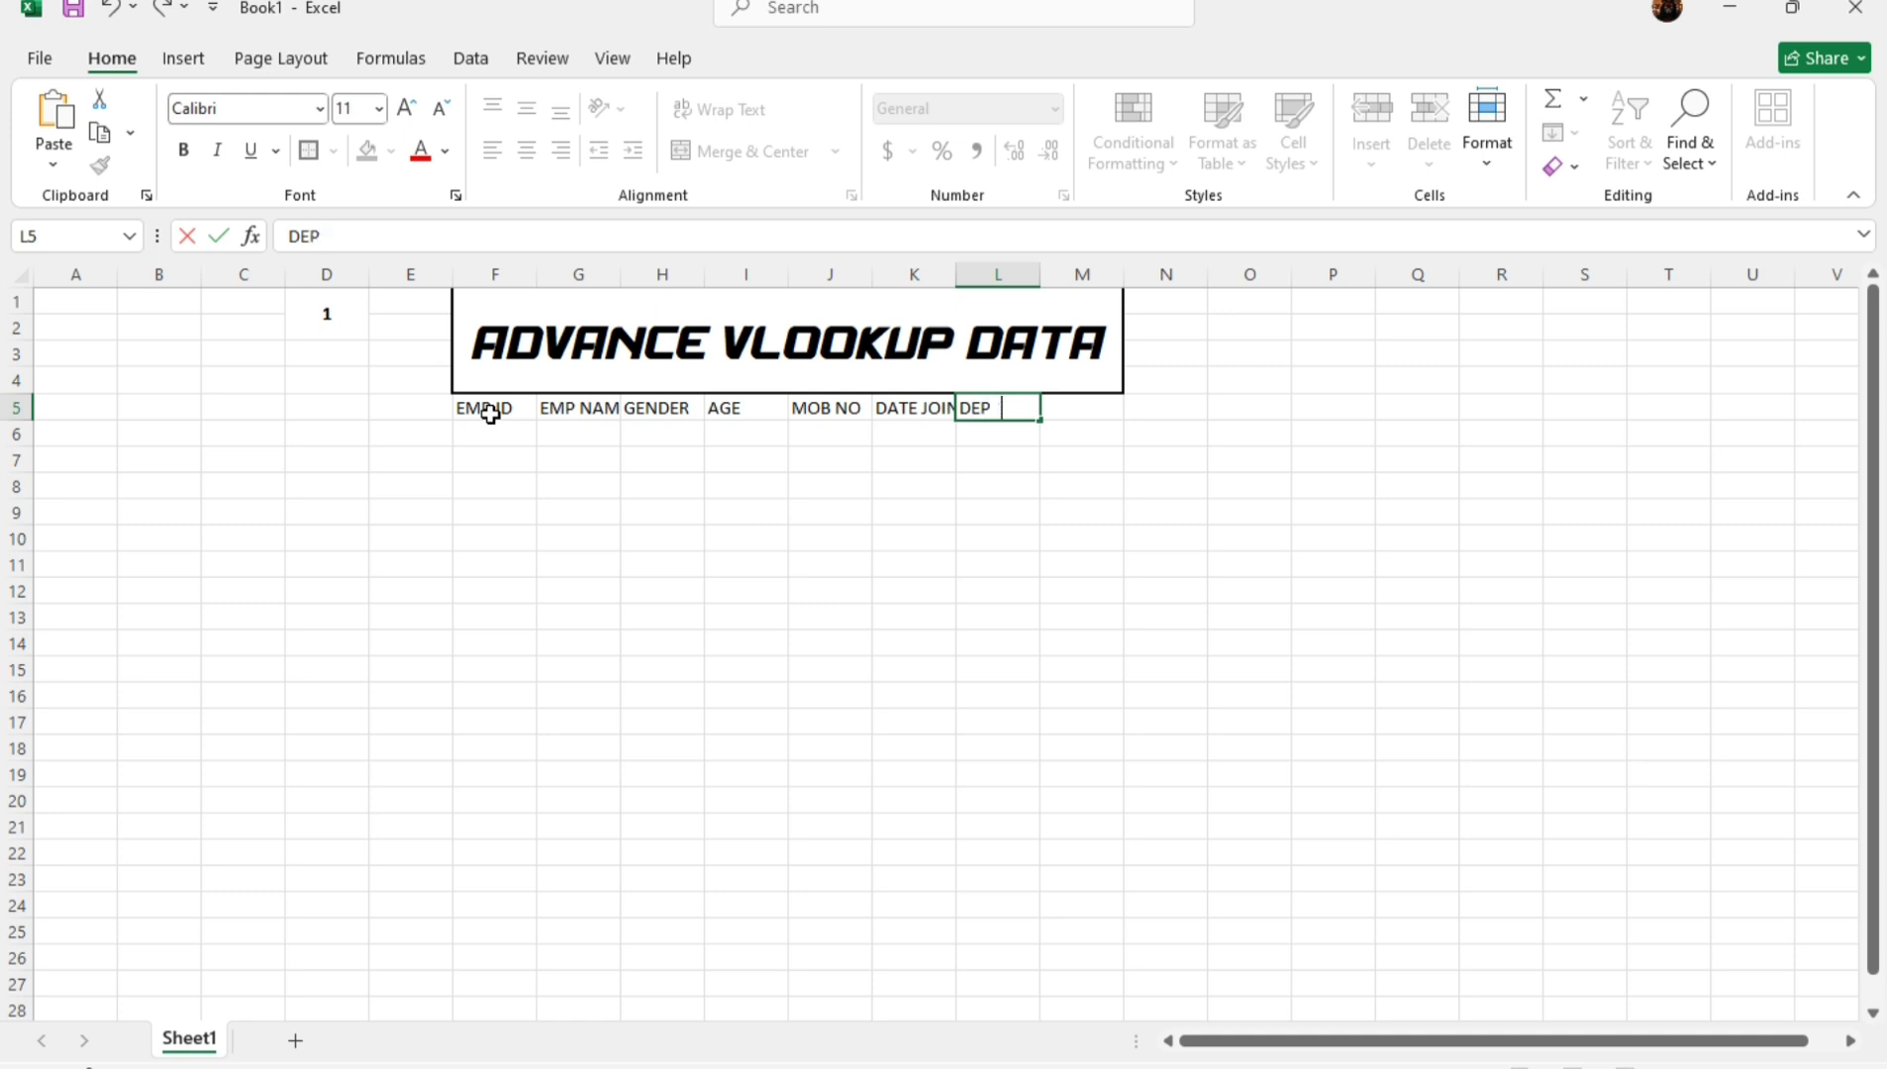
key("BackSpace")
key("BackSpace")
type("ARTMENT")
key("Tab")
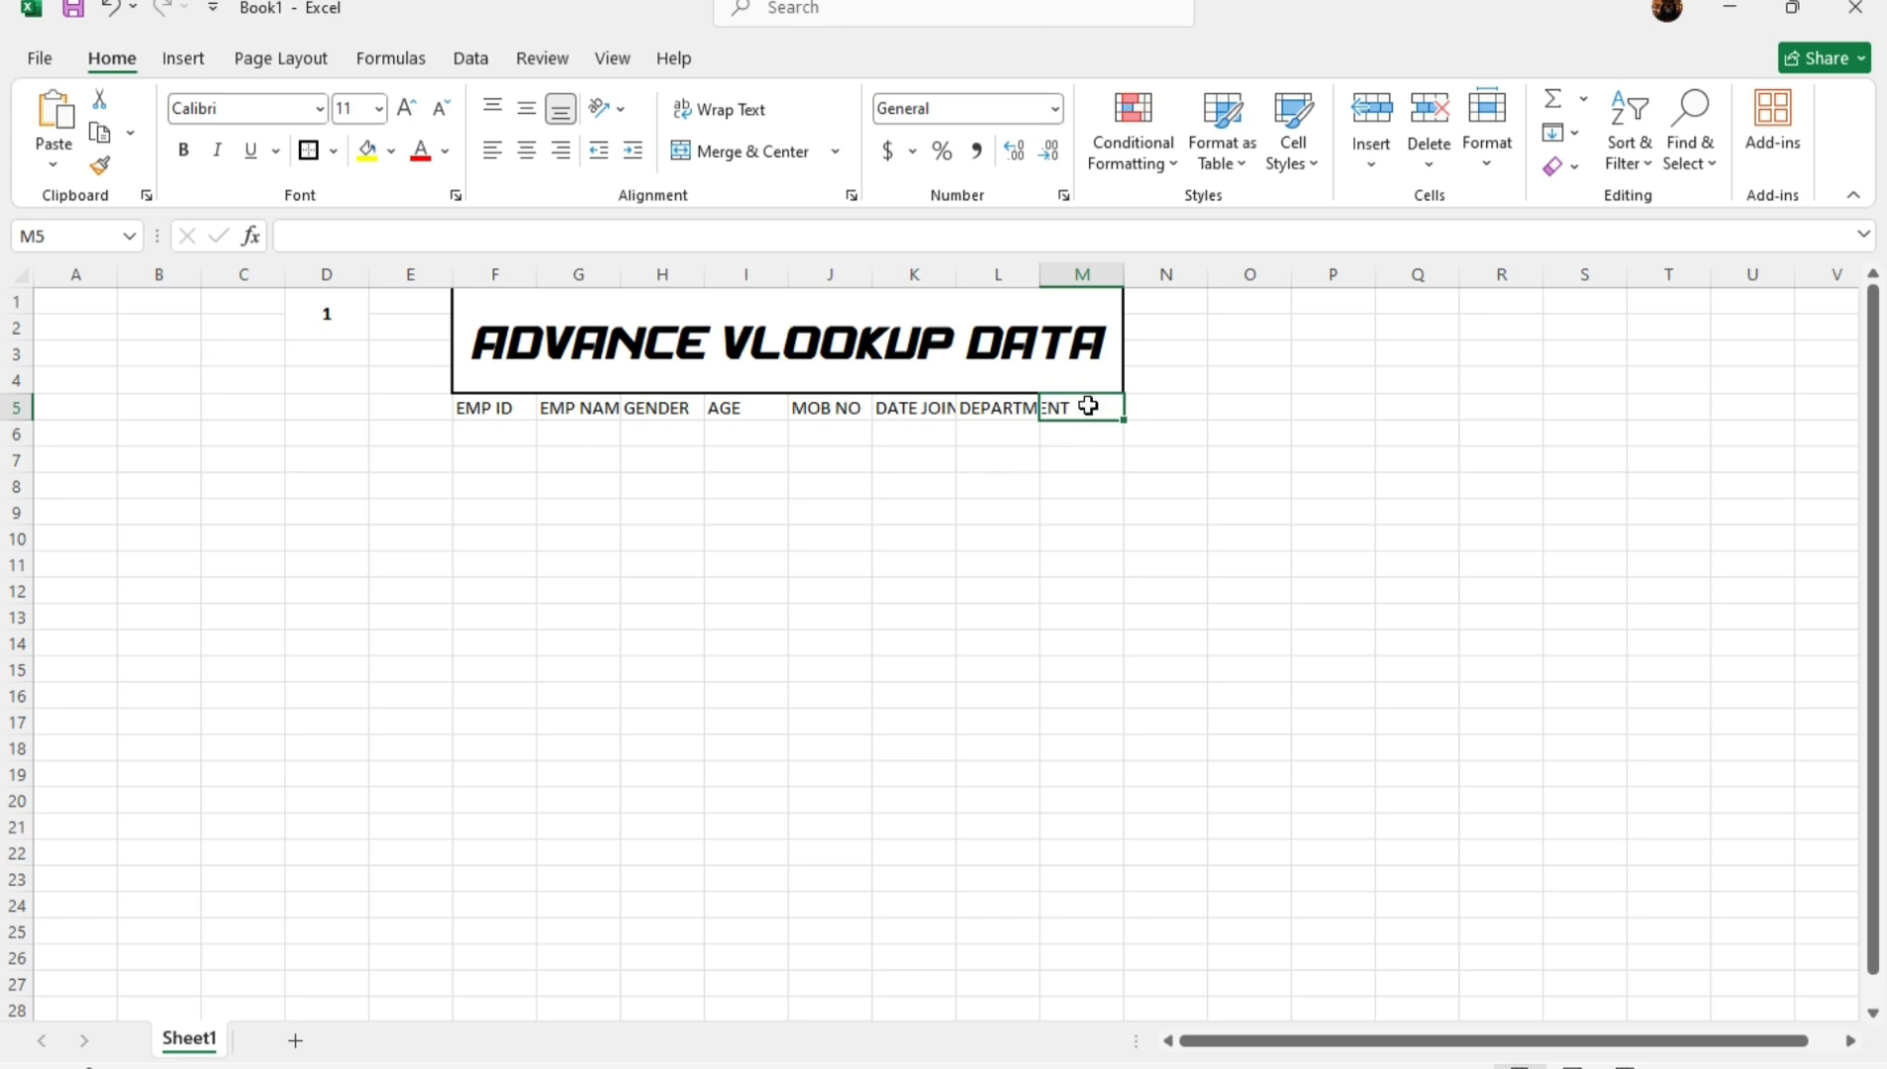
Enter the column header STATUS in M5 and autofit the width of column L.
type("STUT")
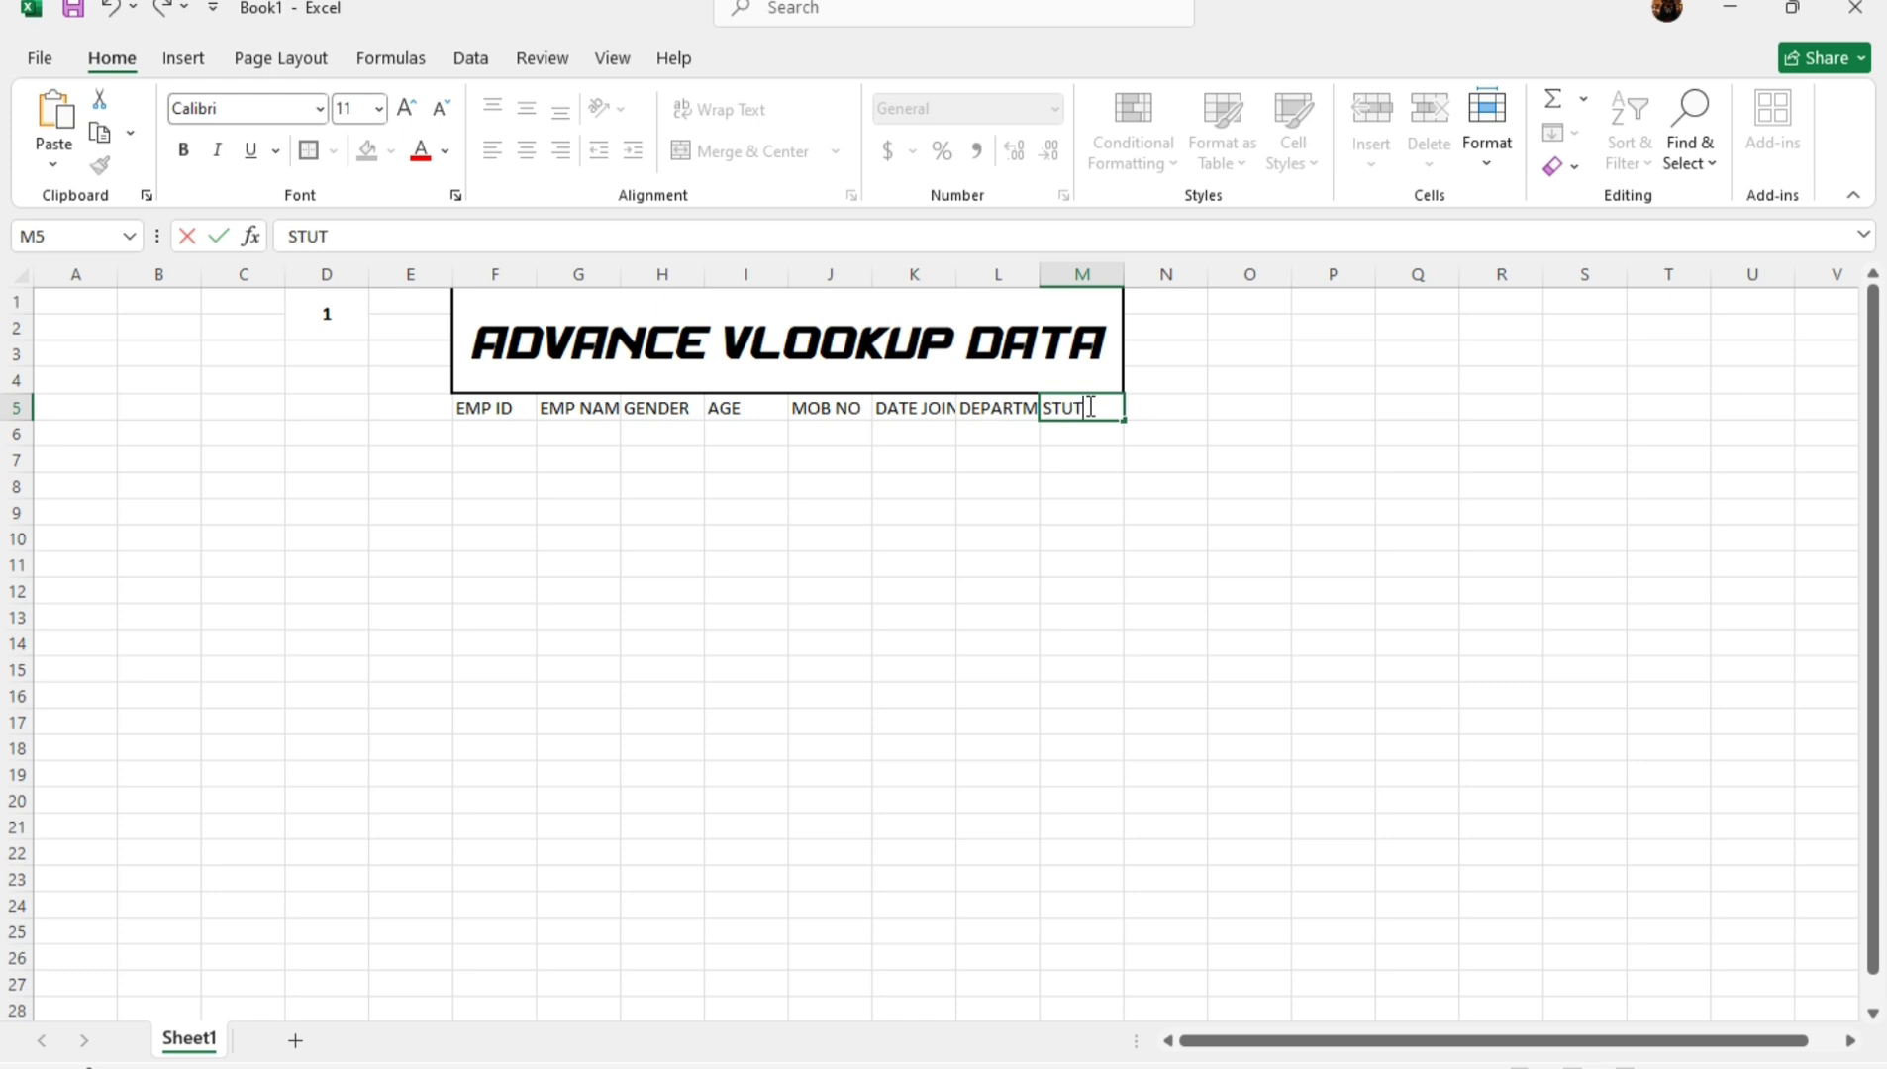
key("BackSpace")
key("BackSpace")
key("Return")
double_click(1040, 274)
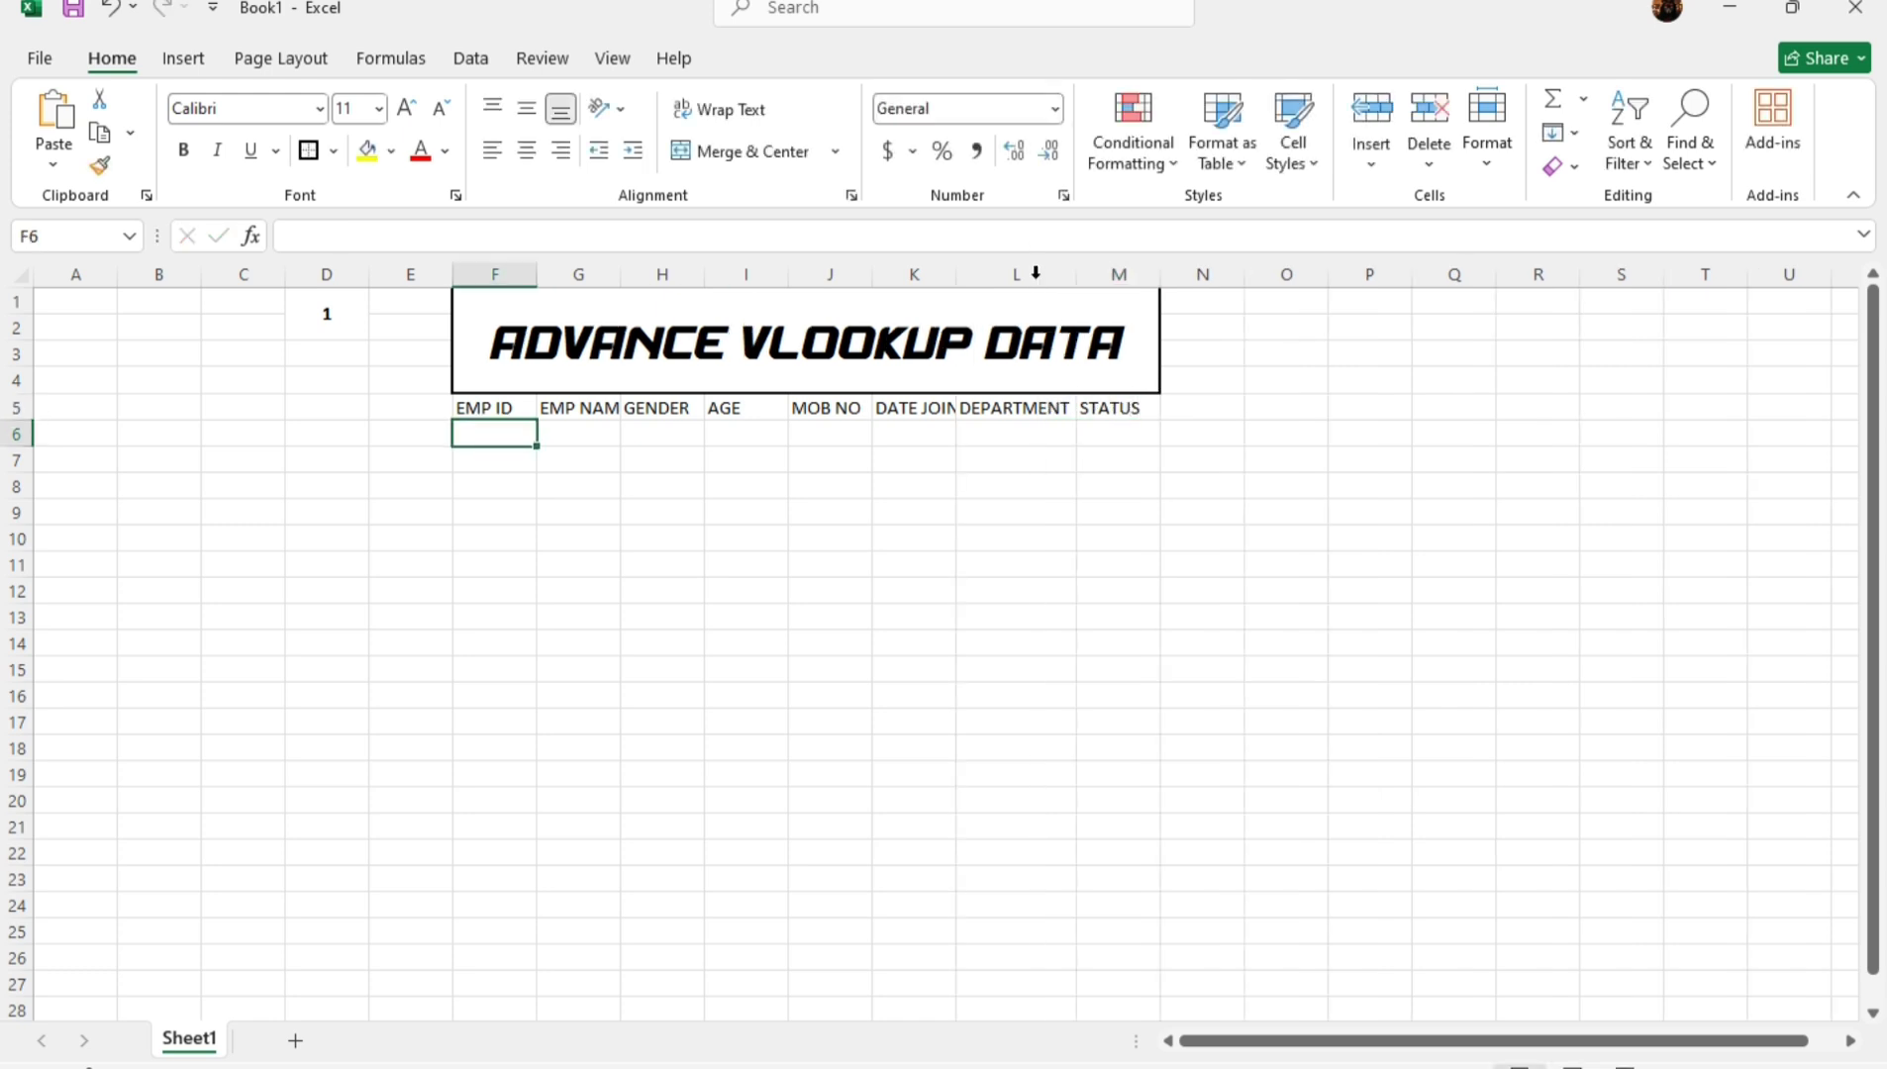
Autofit the width of column K and manually narrow columns J and K.
double_click(956, 275)
left_click(914, 487)
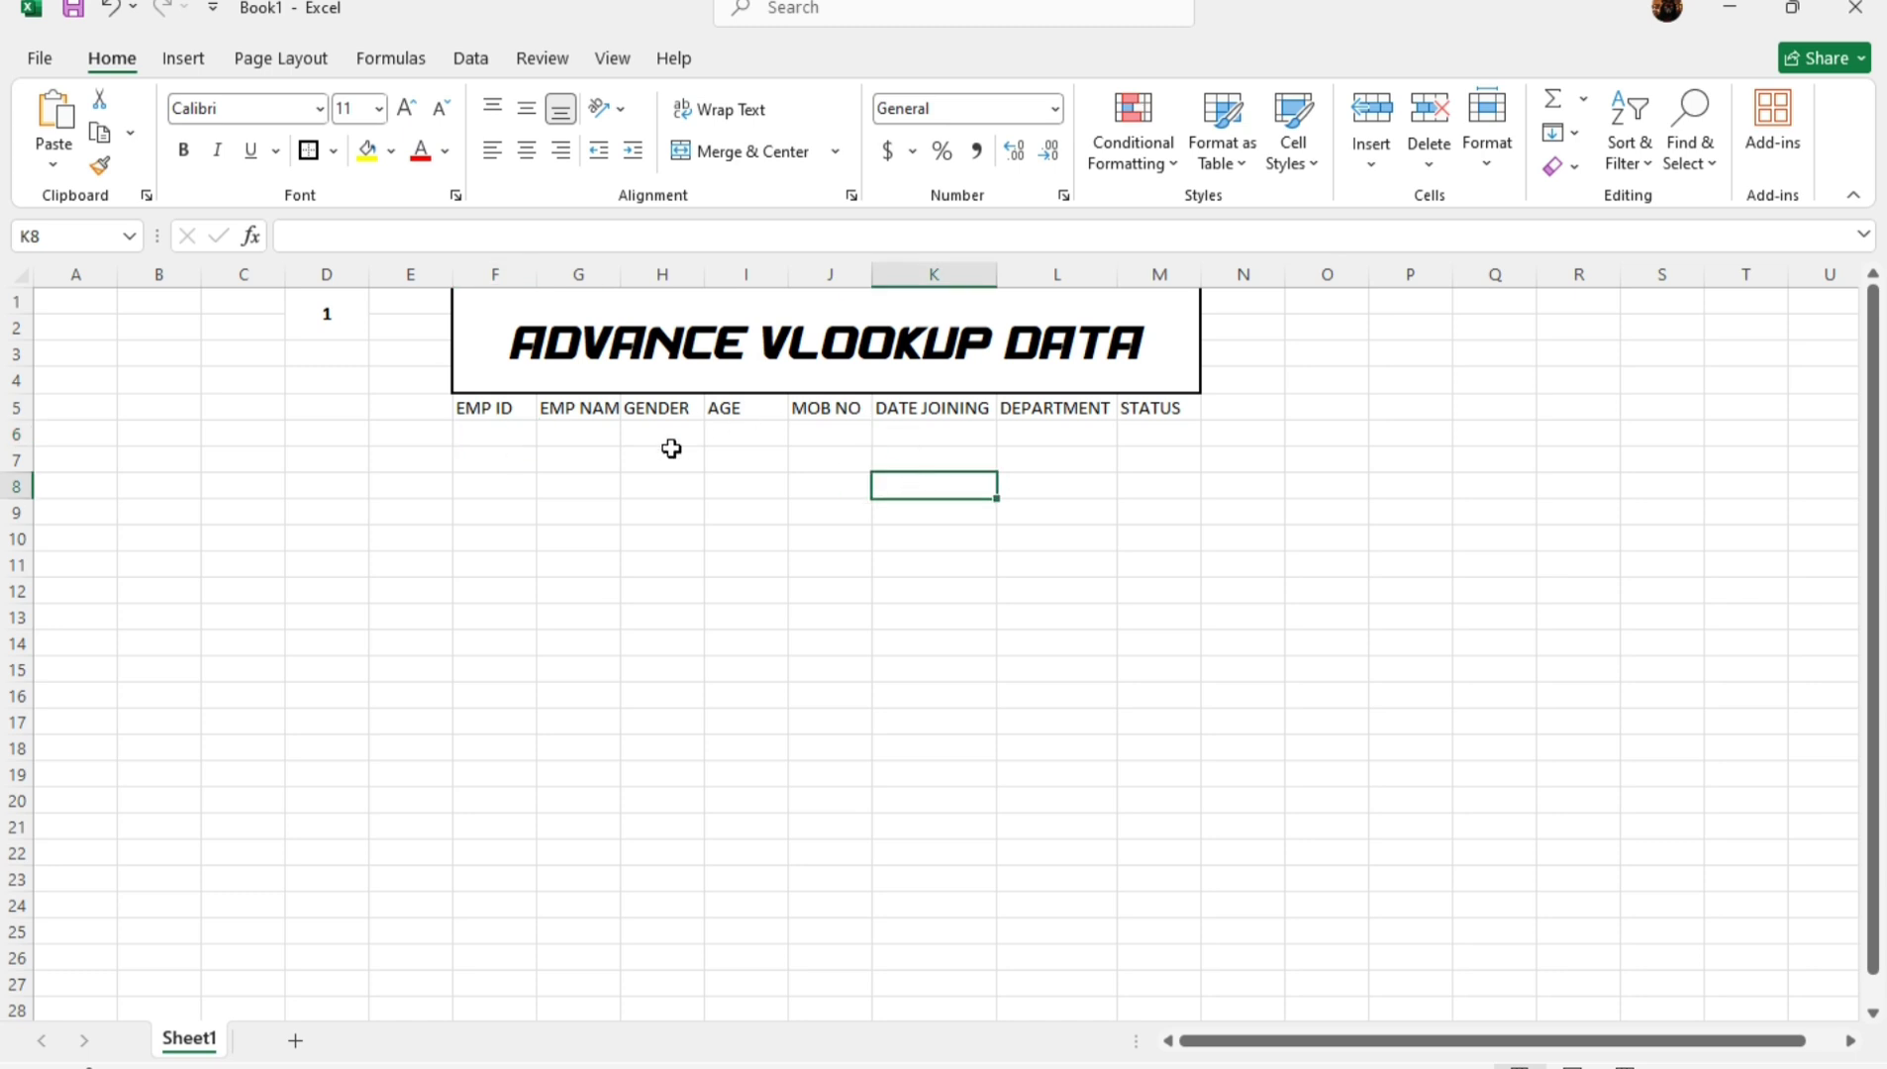
left_click_drag(870, 278, 834, 278)
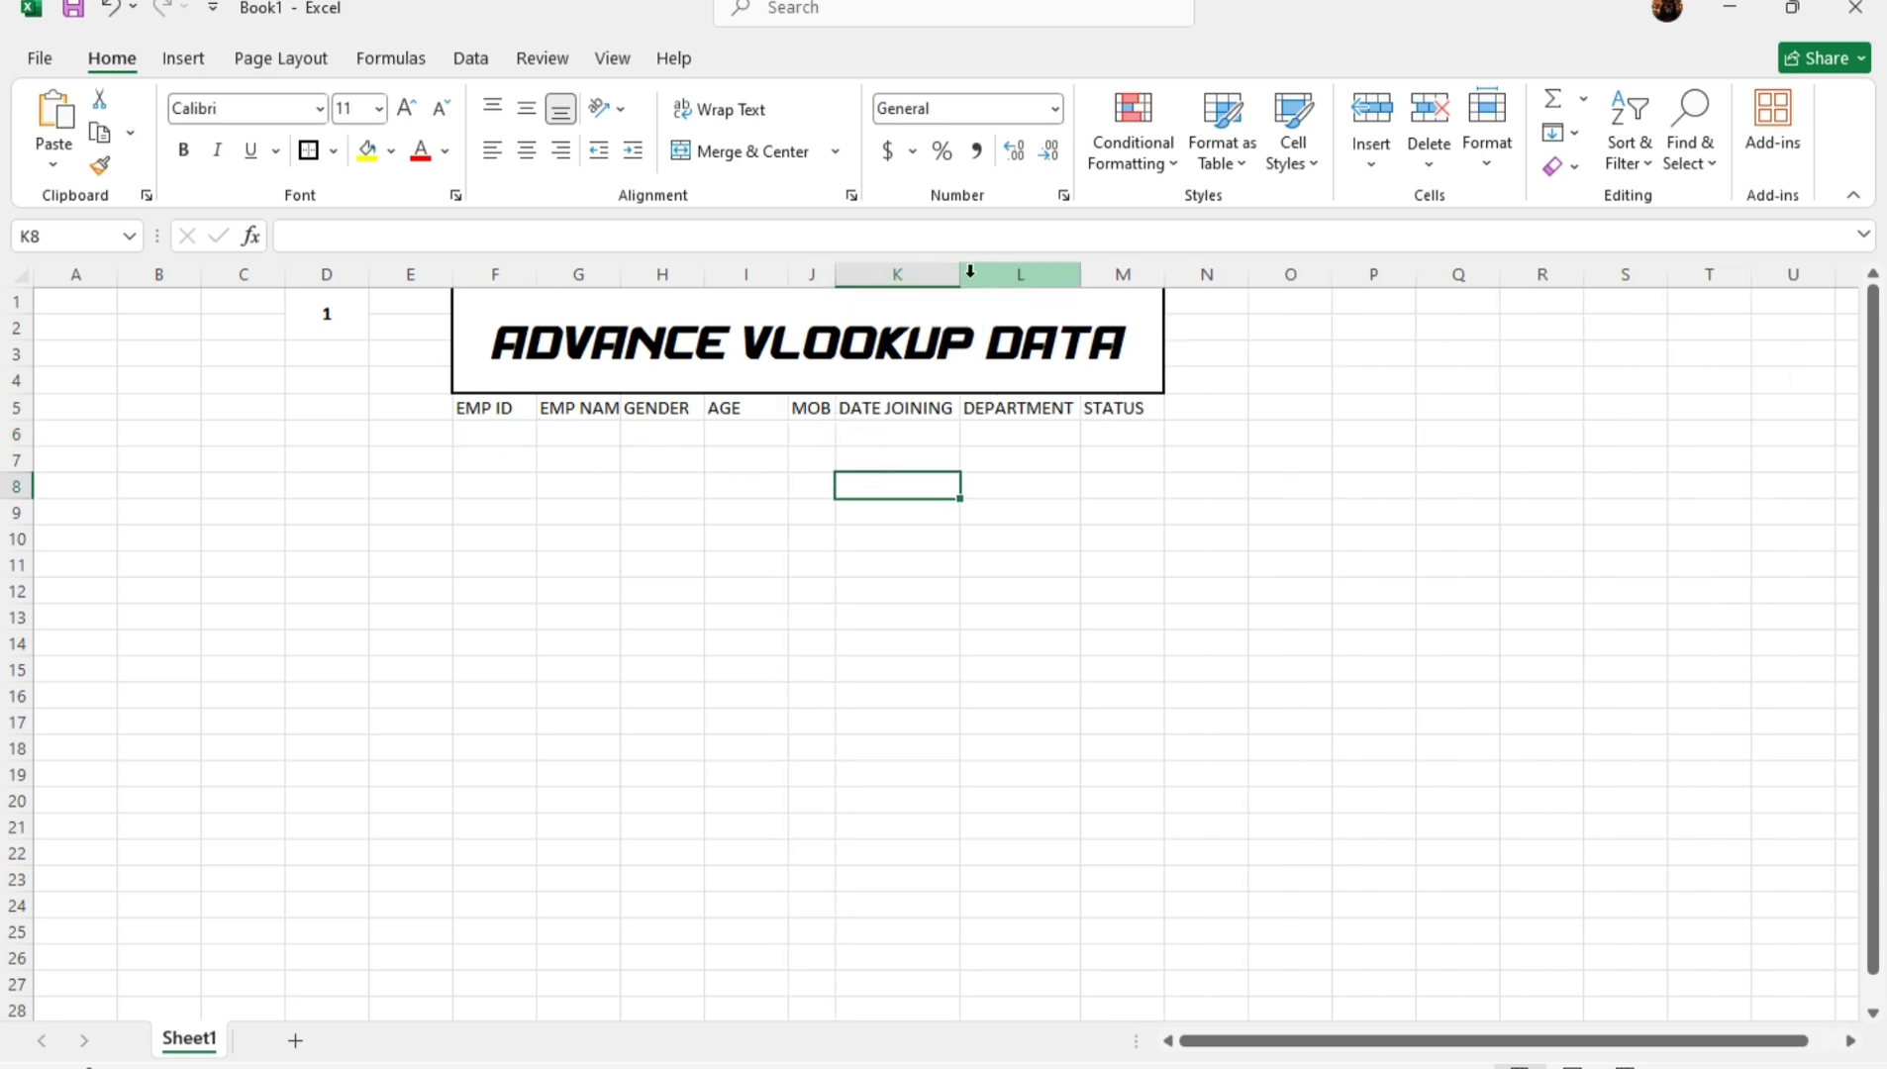
left_click_drag(960, 278, 928, 287)
left_click(1079, 513)
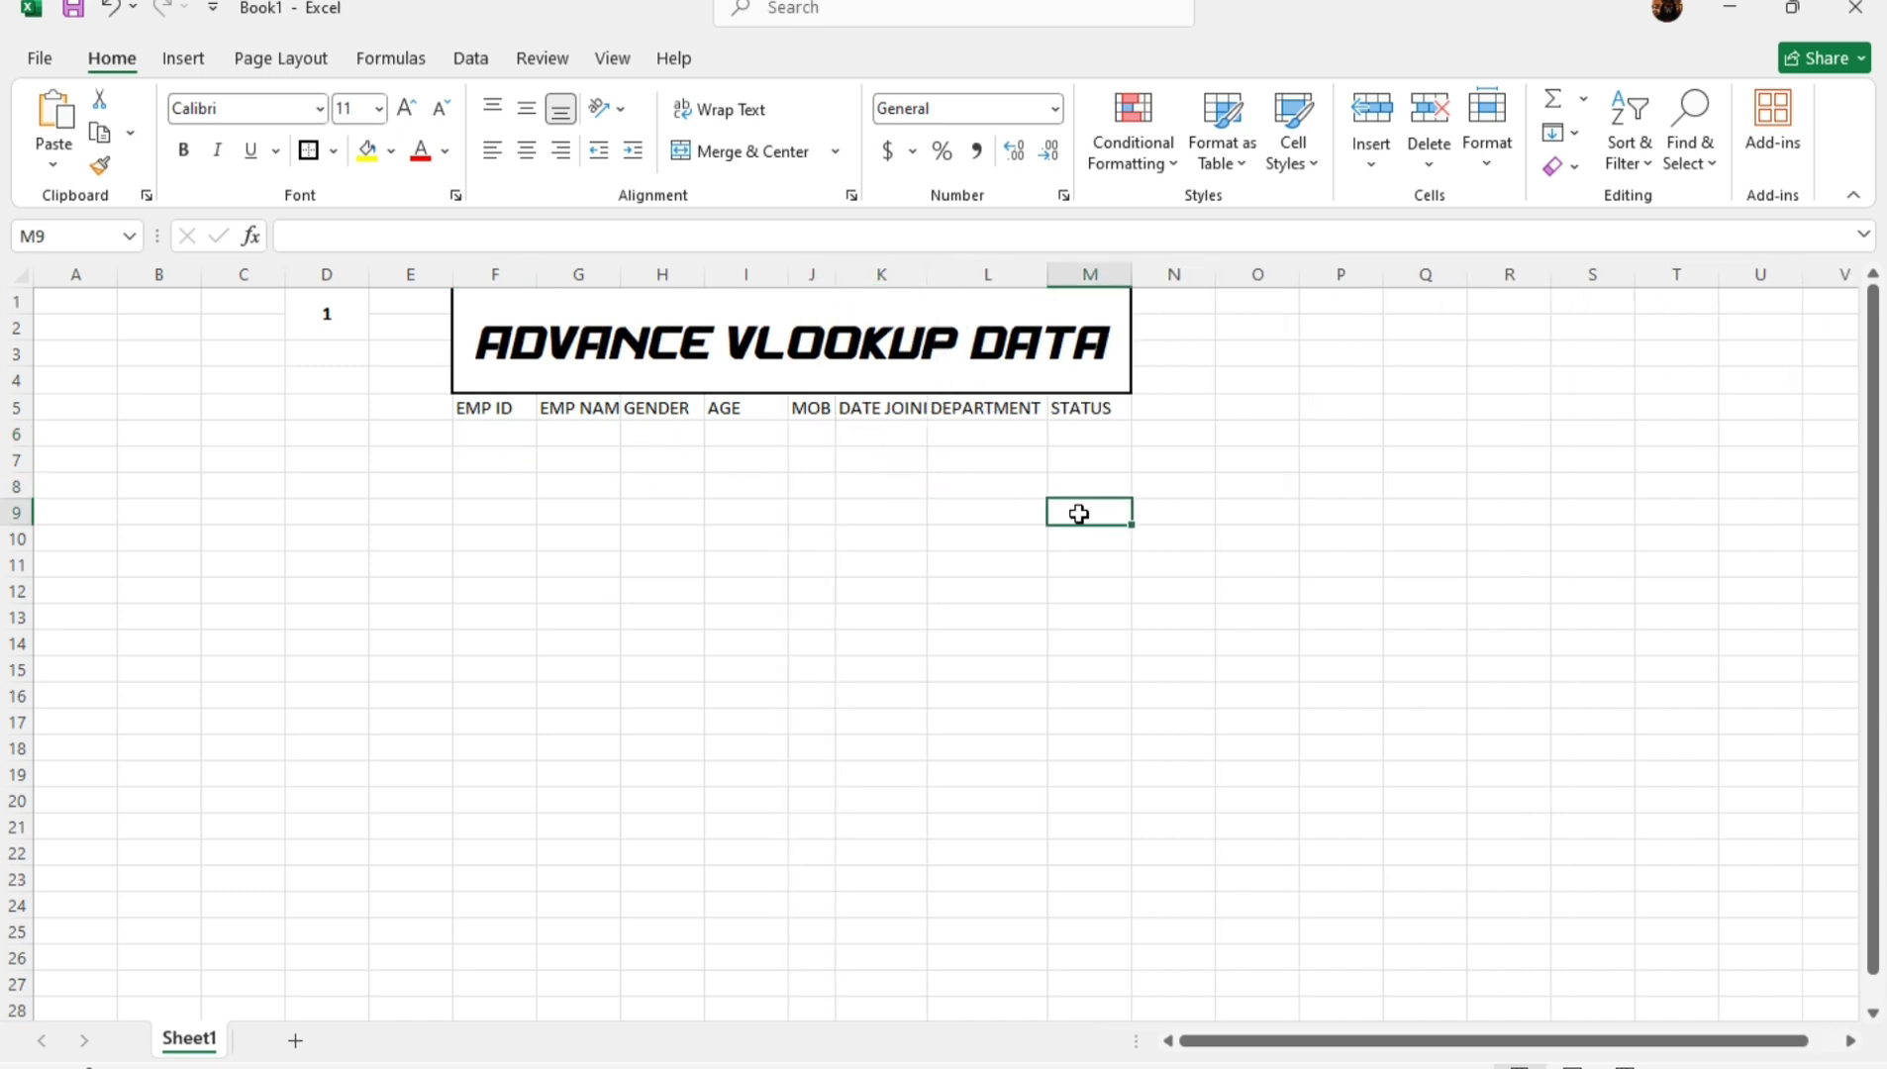
Autofit the width of all columns on the entire sheet.
key("ctrl+a")
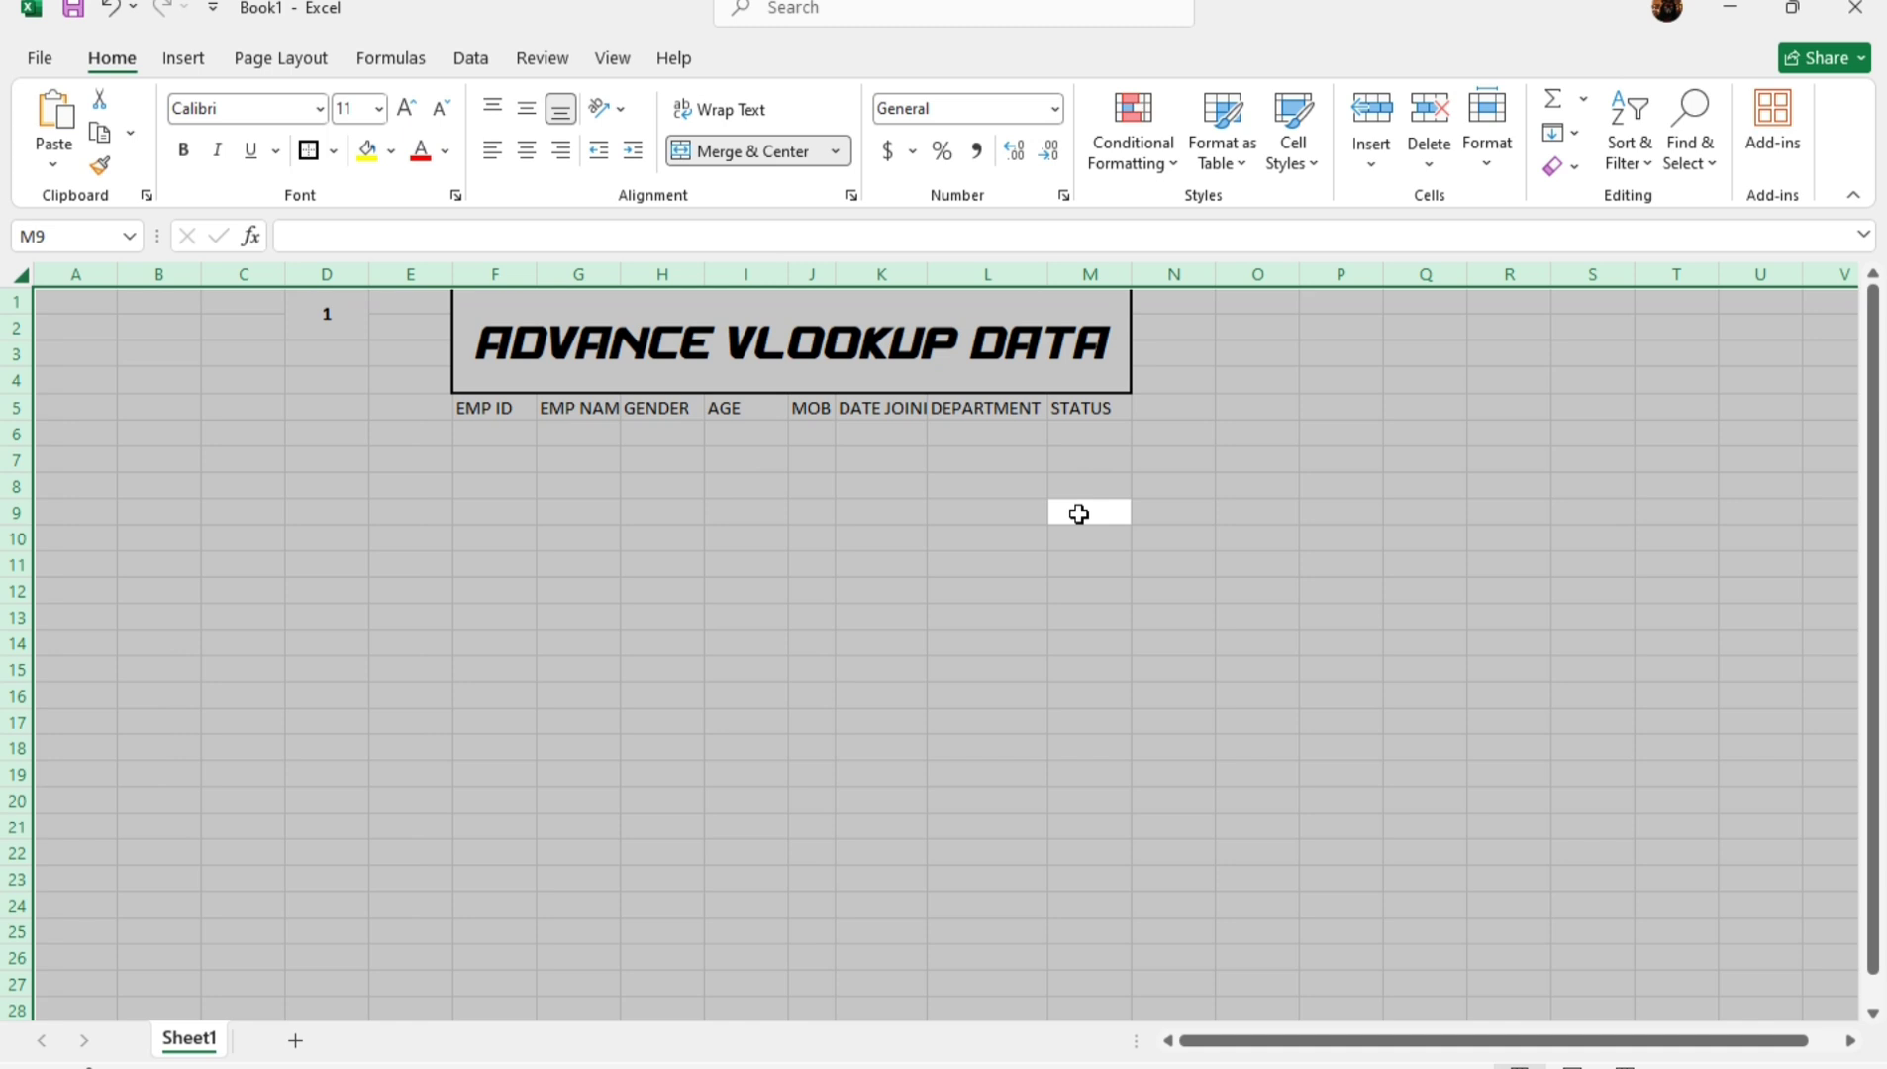
key("alt")
key("h")
key("o")
key("i")
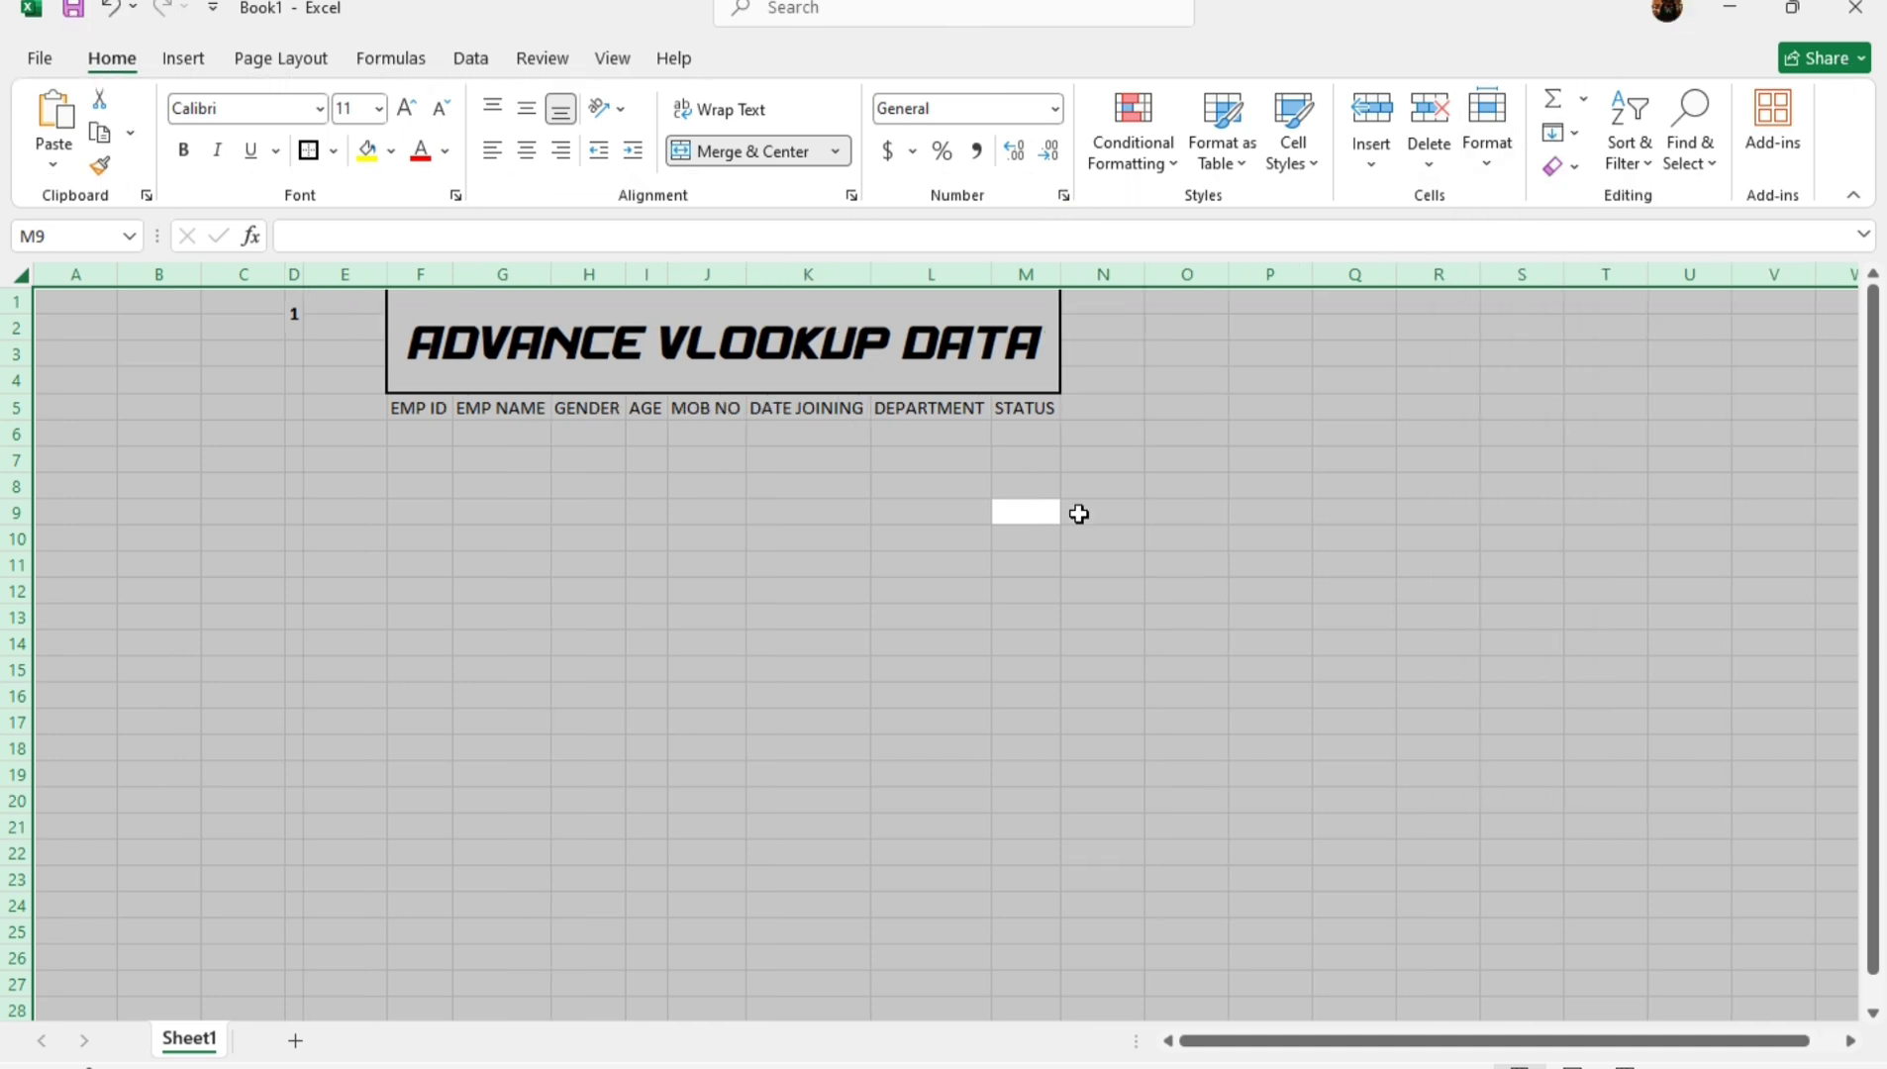
left_click(653, 485)
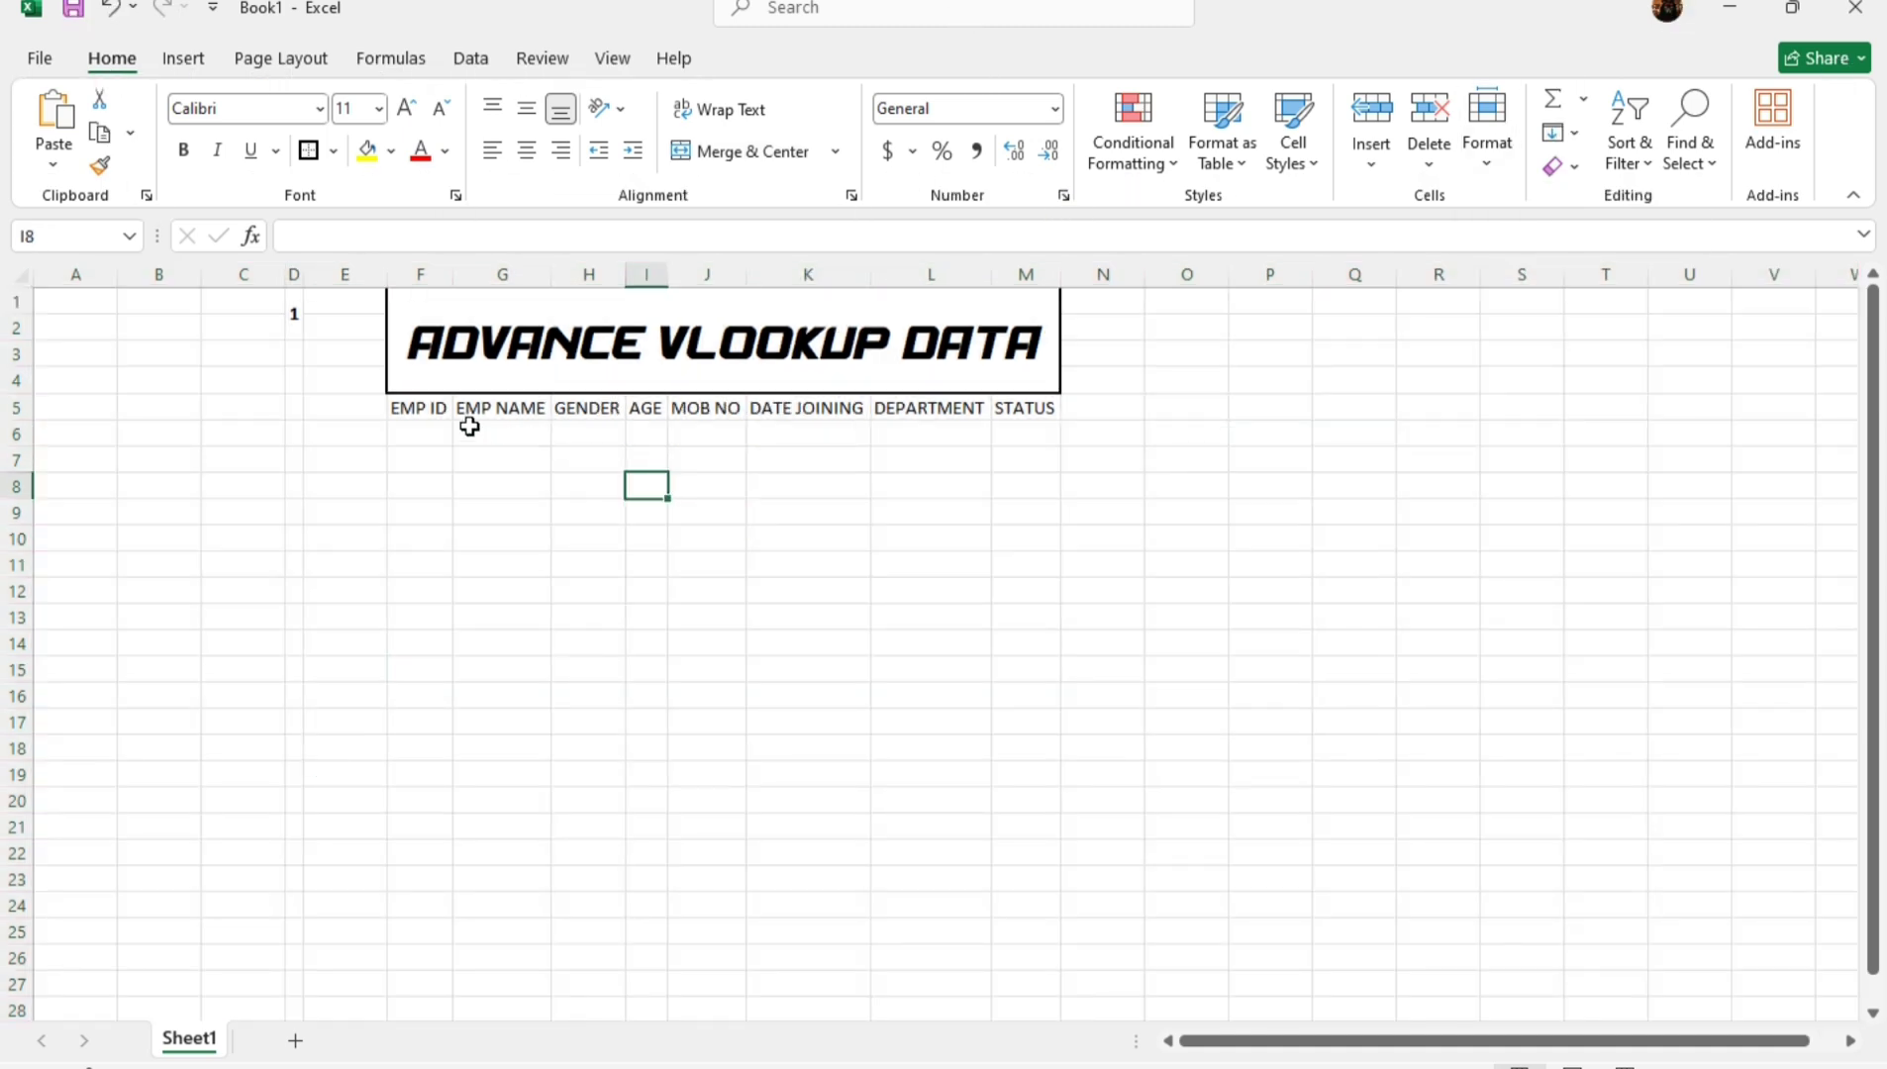
Apply AutoFit Column Width to the header row range F5:M5.
left_click_drag(429, 408, 1008, 426)
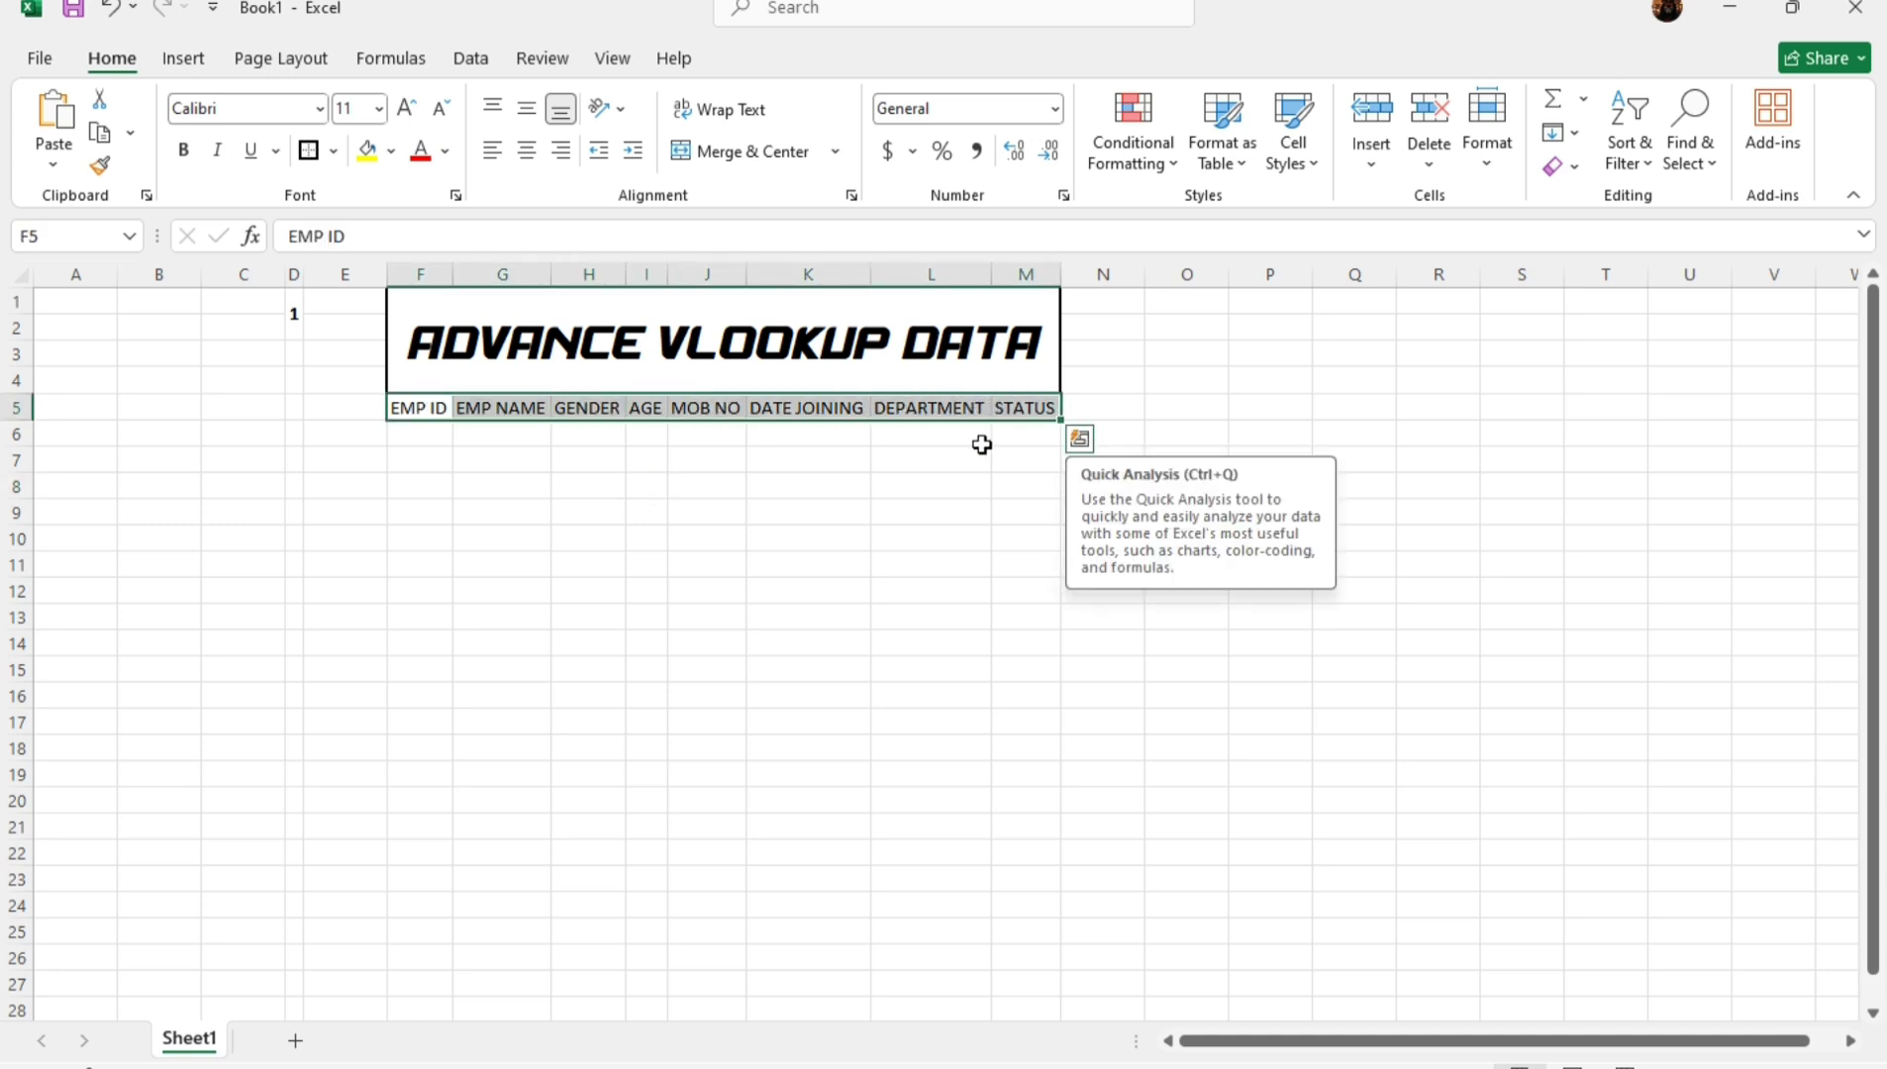
left_click(1484, 155)
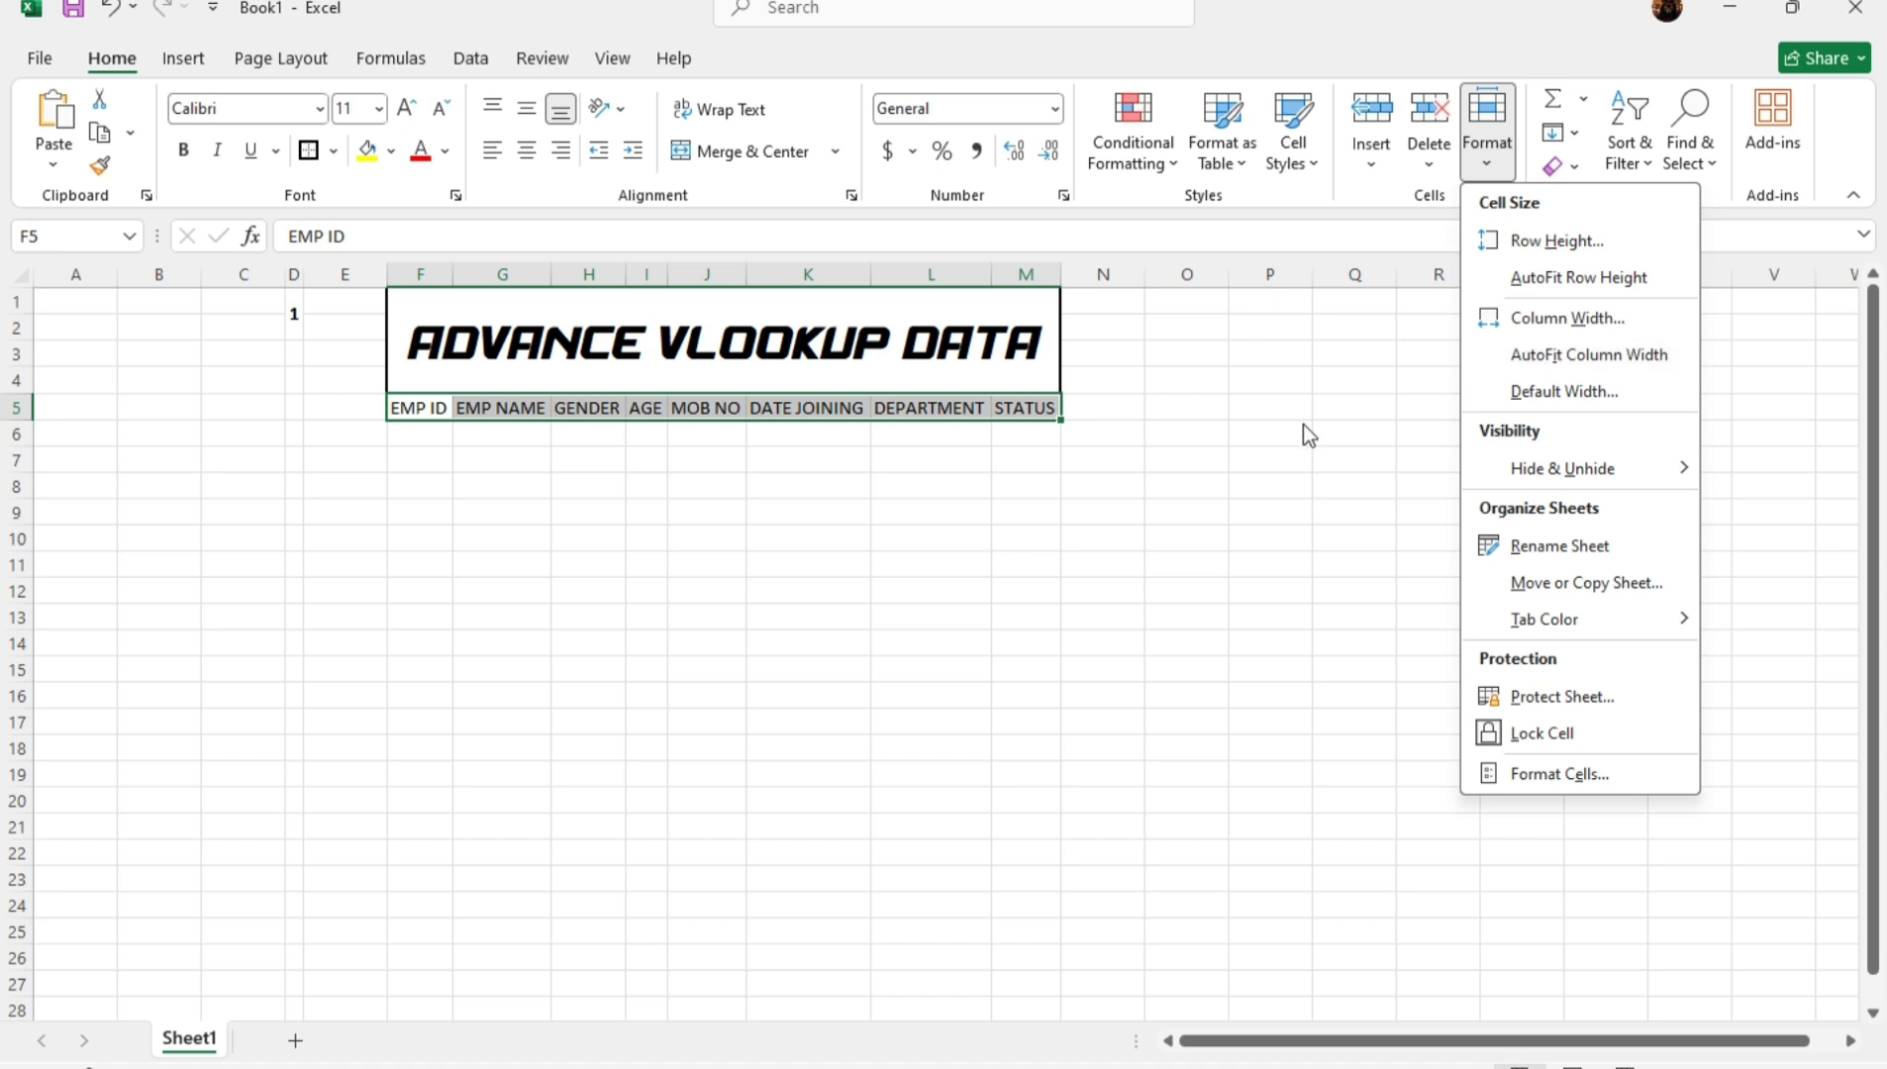
left_click(1574, 359)
left_click(404, 566)
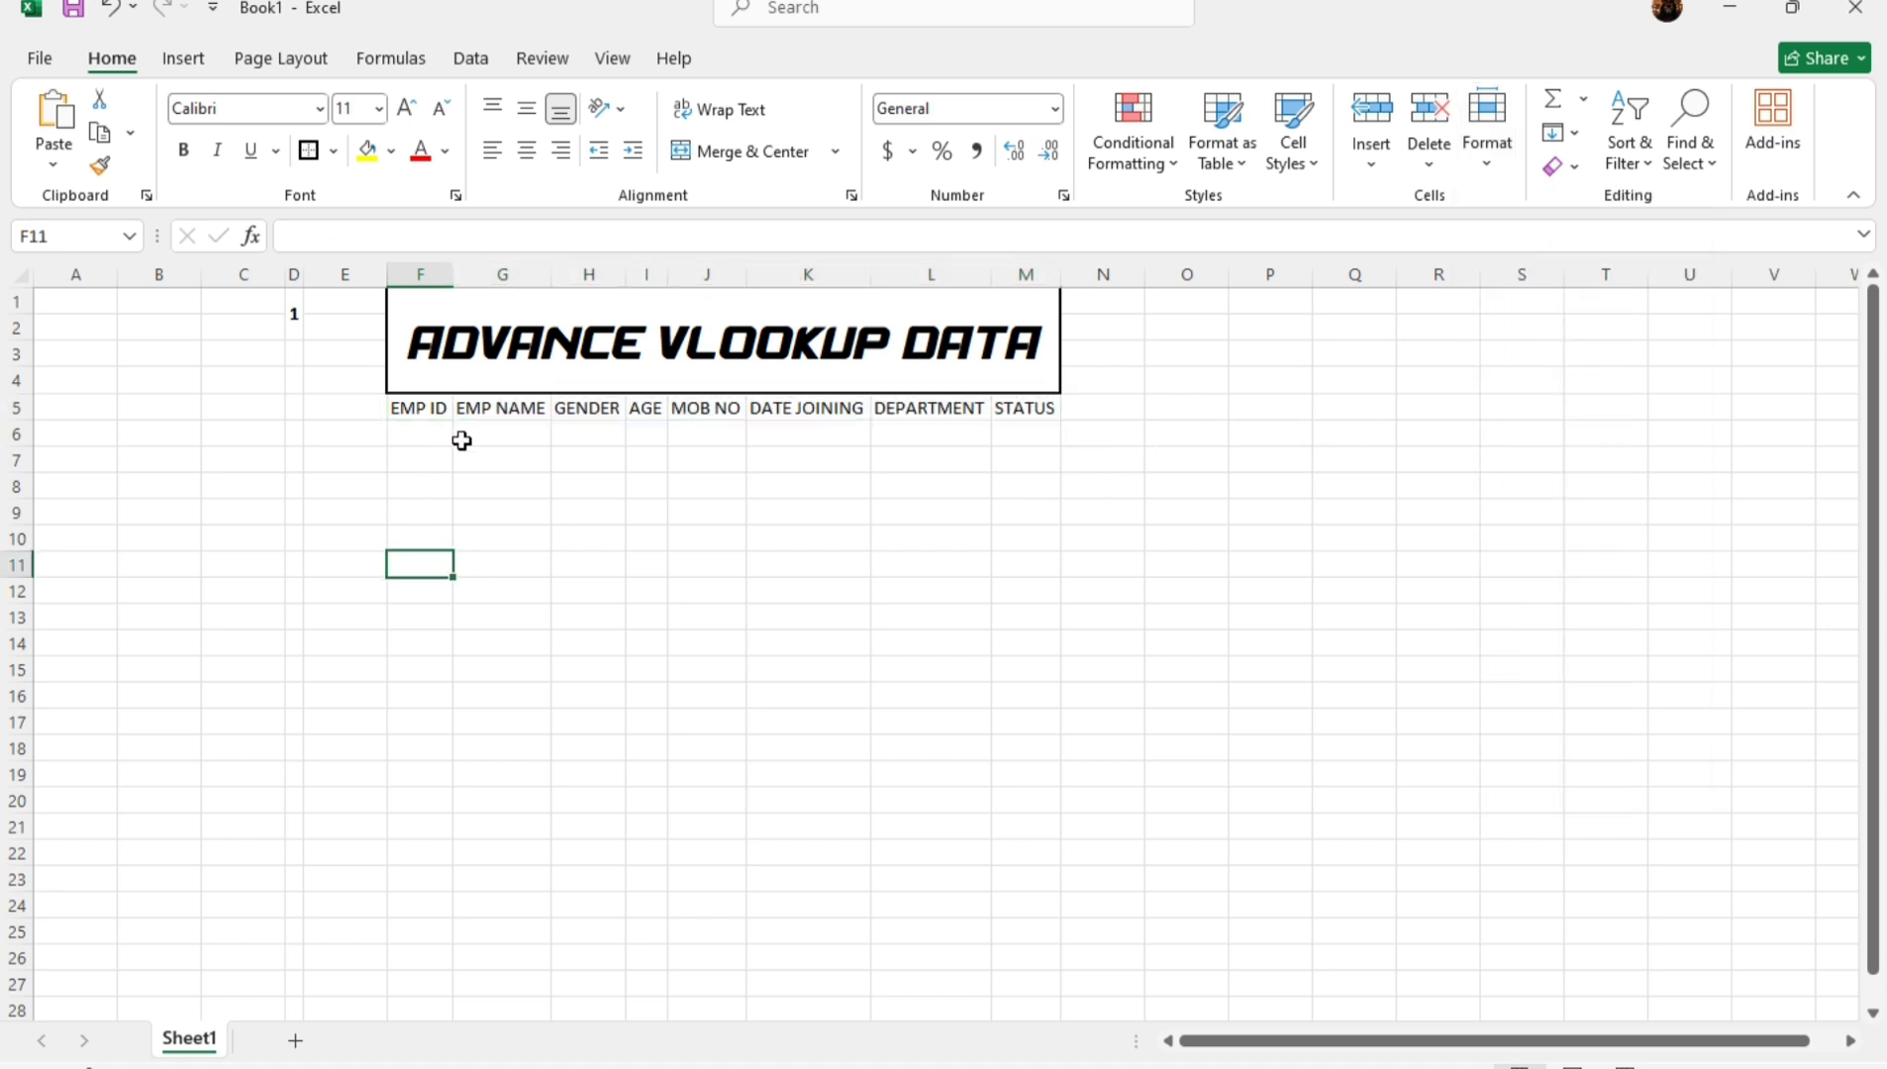
Enter the first two employee IDs in F6 and F7 and fill the series down to F15.
left_click(411, 437)
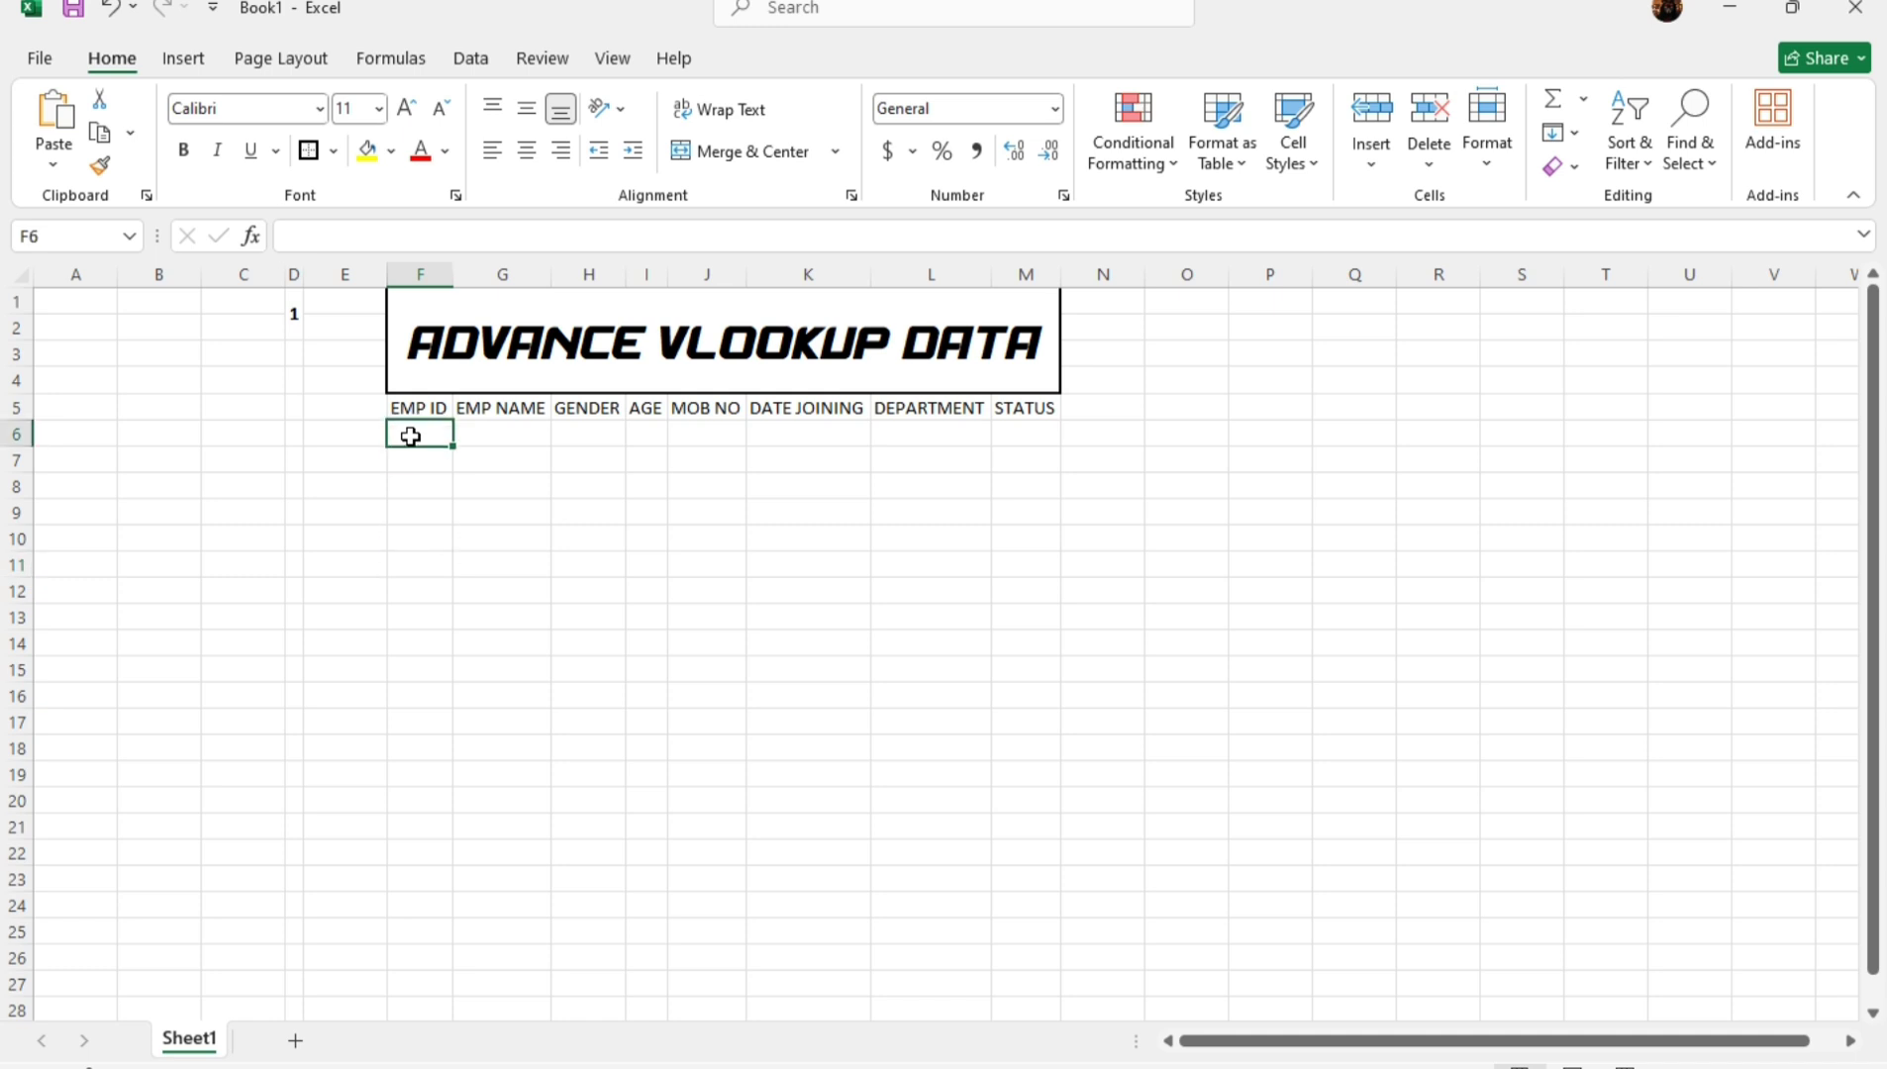
type("10")
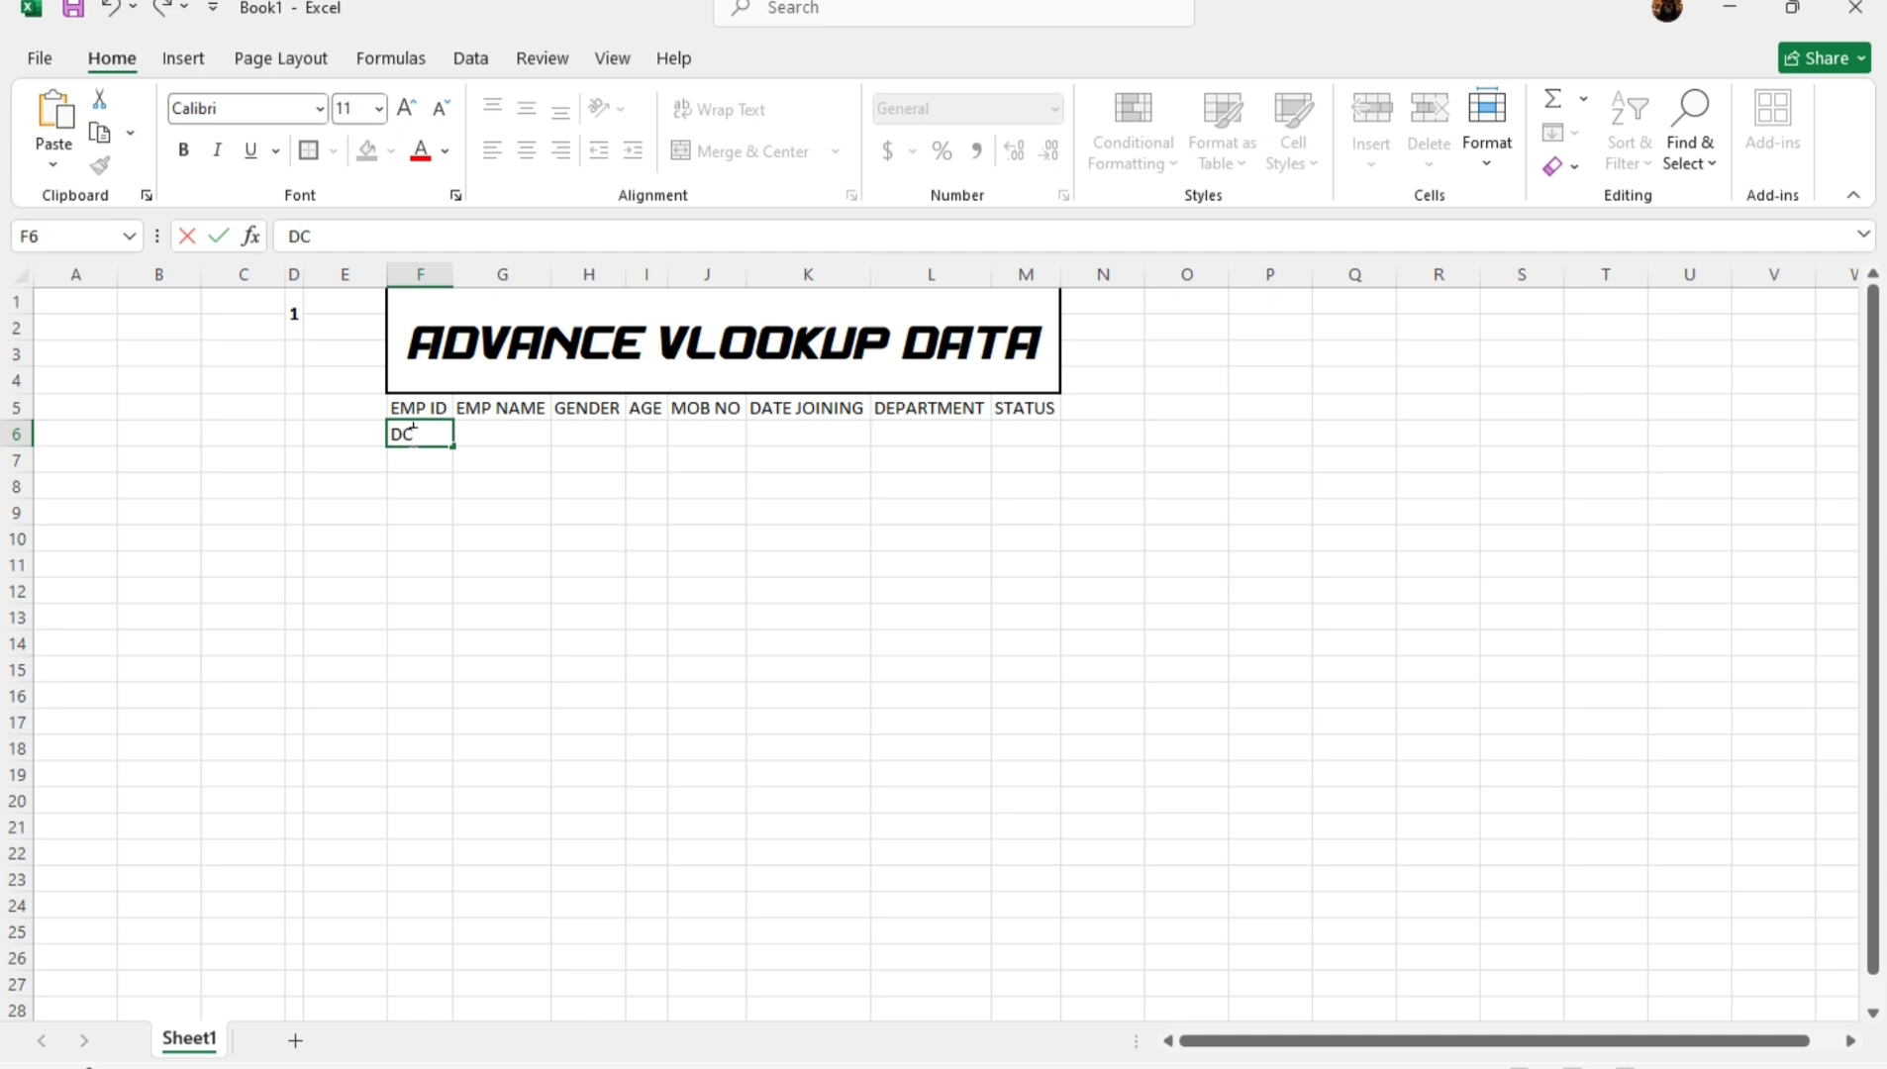
type("01")
key("Return")
type("DCI10")
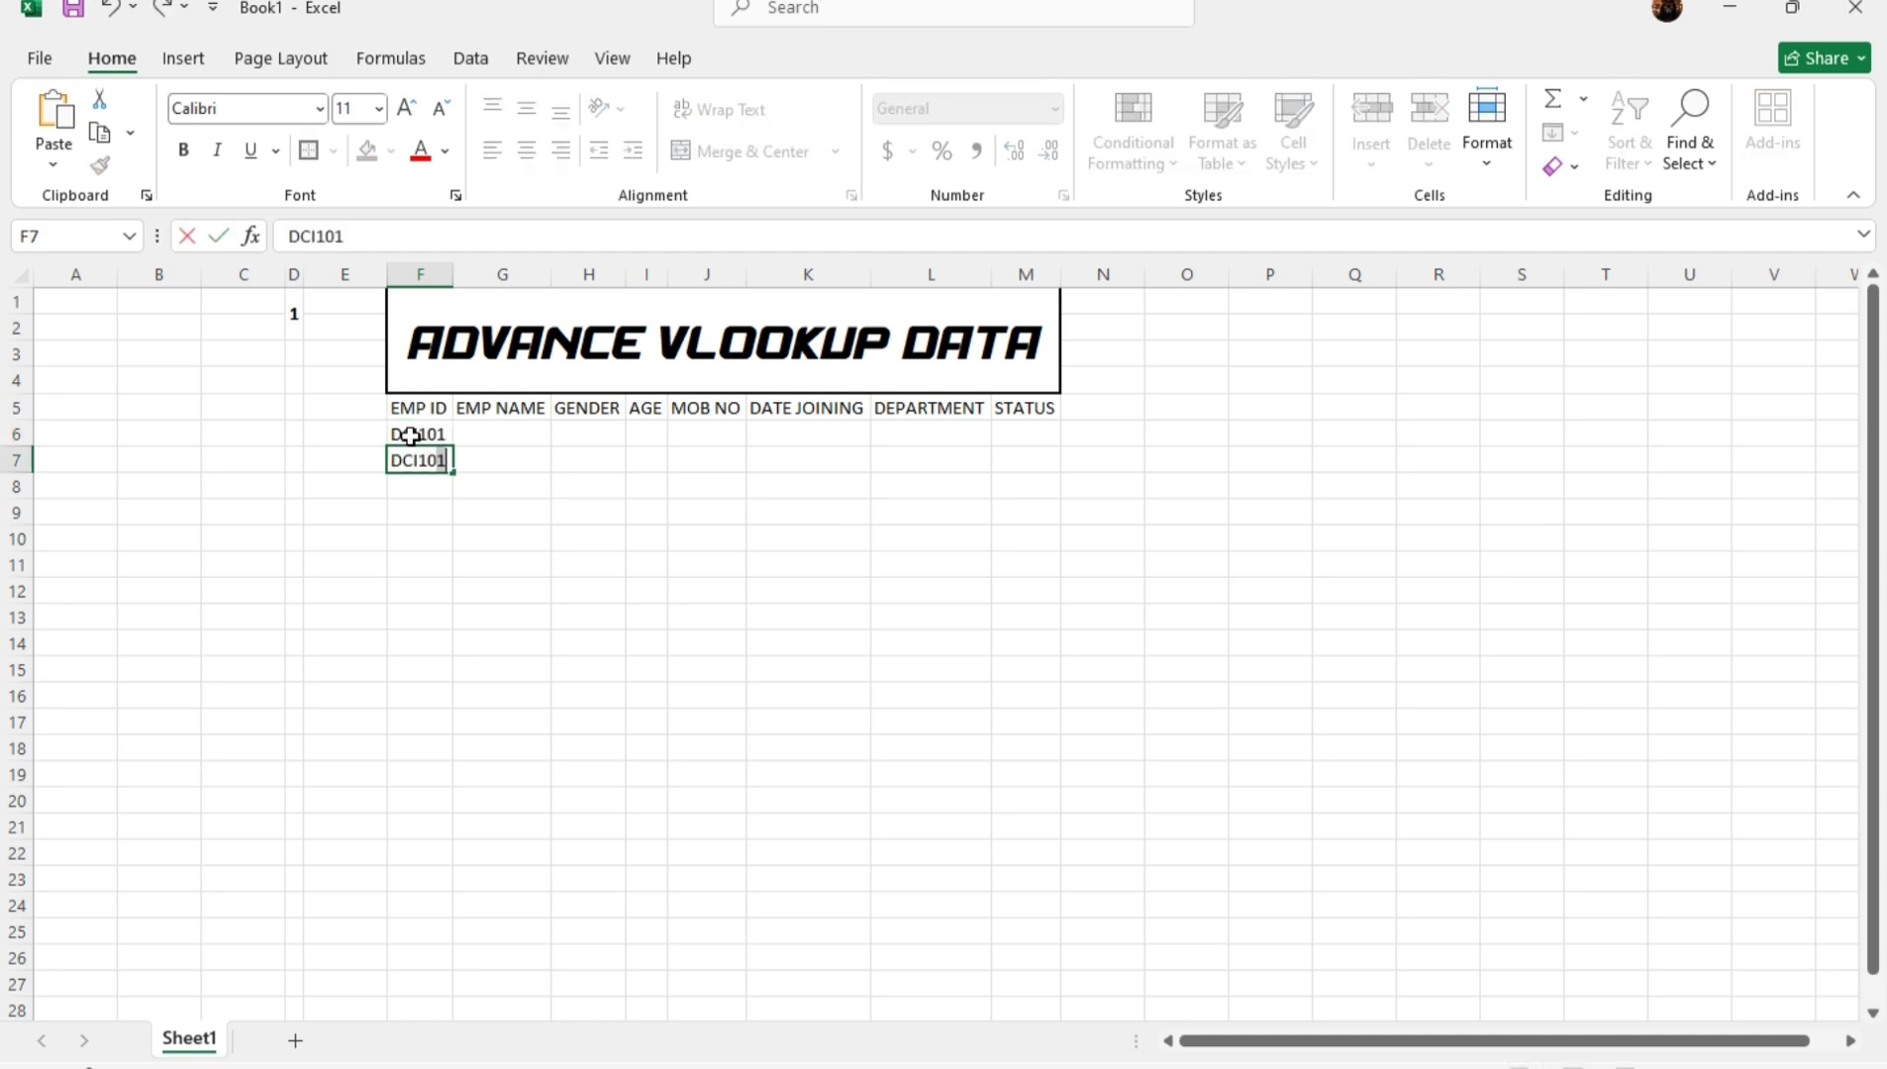
type("2")
key("Return")
left_click_drag(416, 433, 462, 683)
Enter the first three employees' names in G6 to G8.
left_click(501, 429)
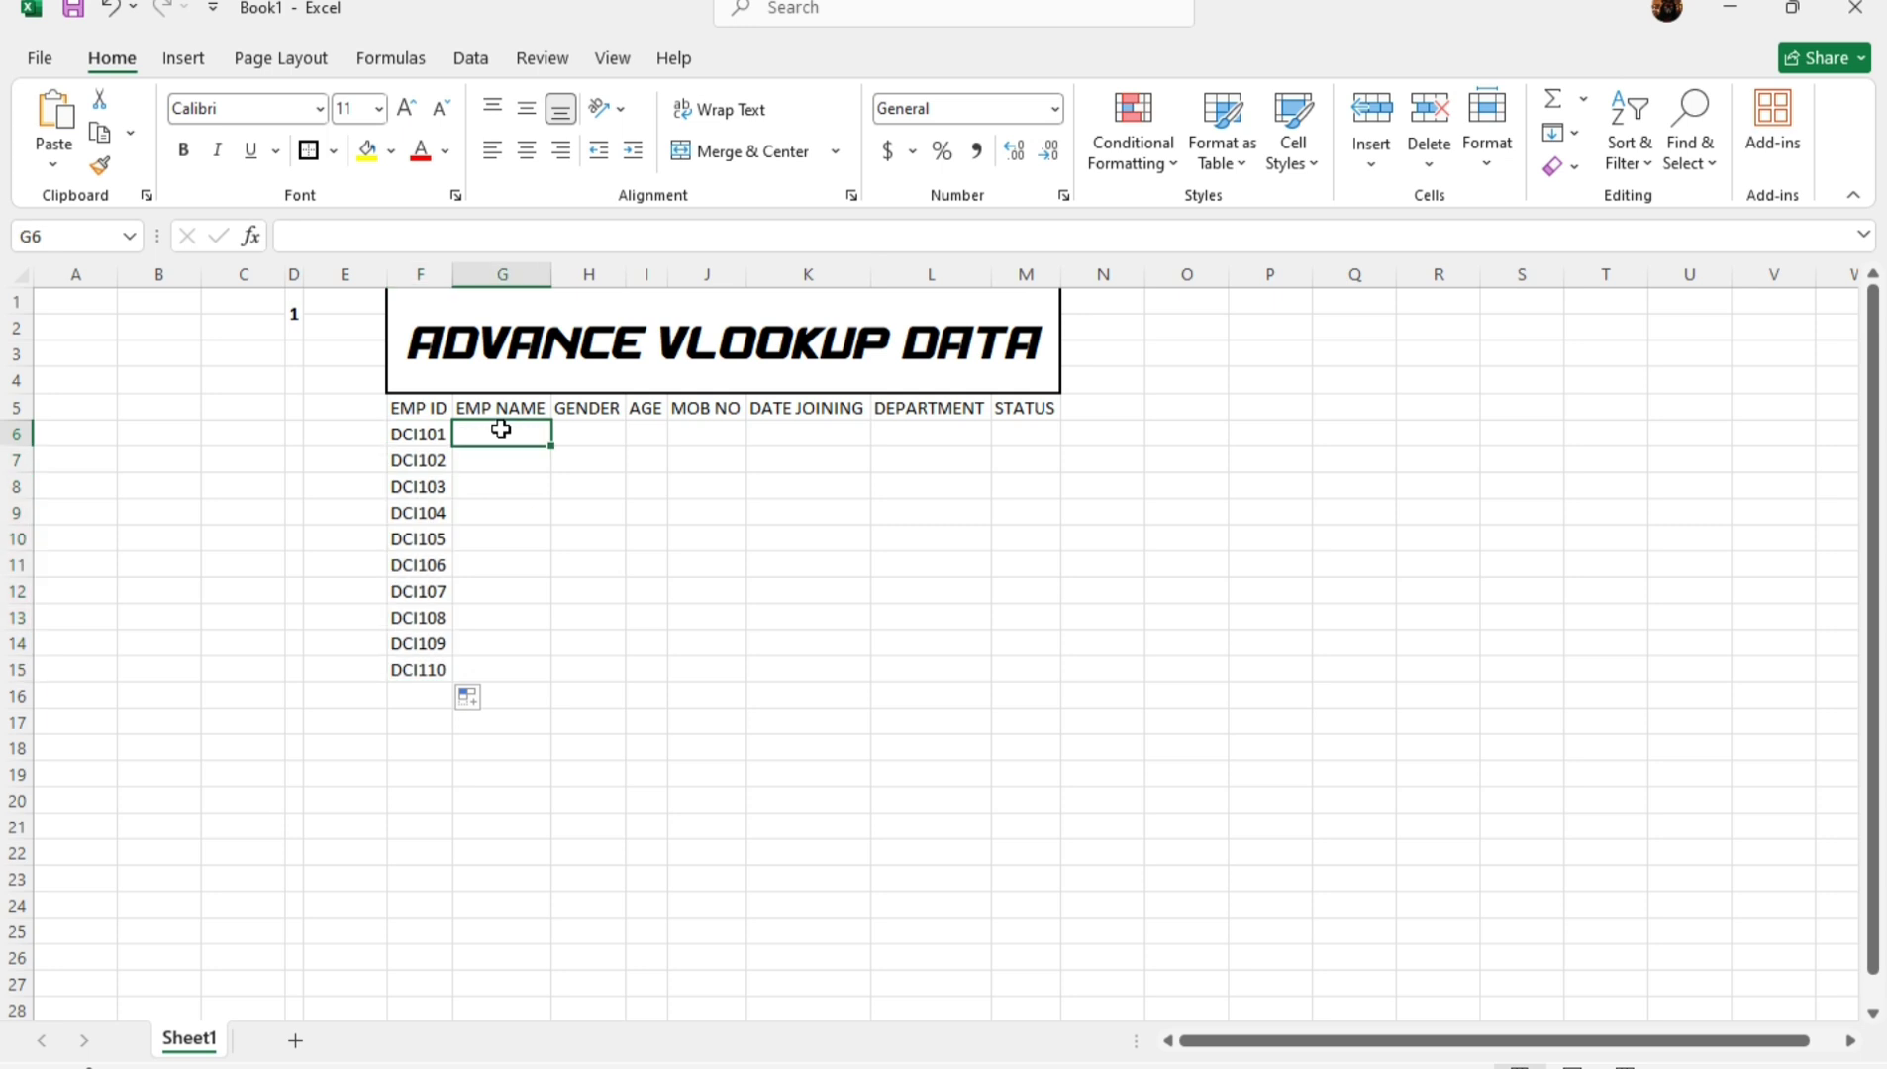
type("RAJ")
key("Return")
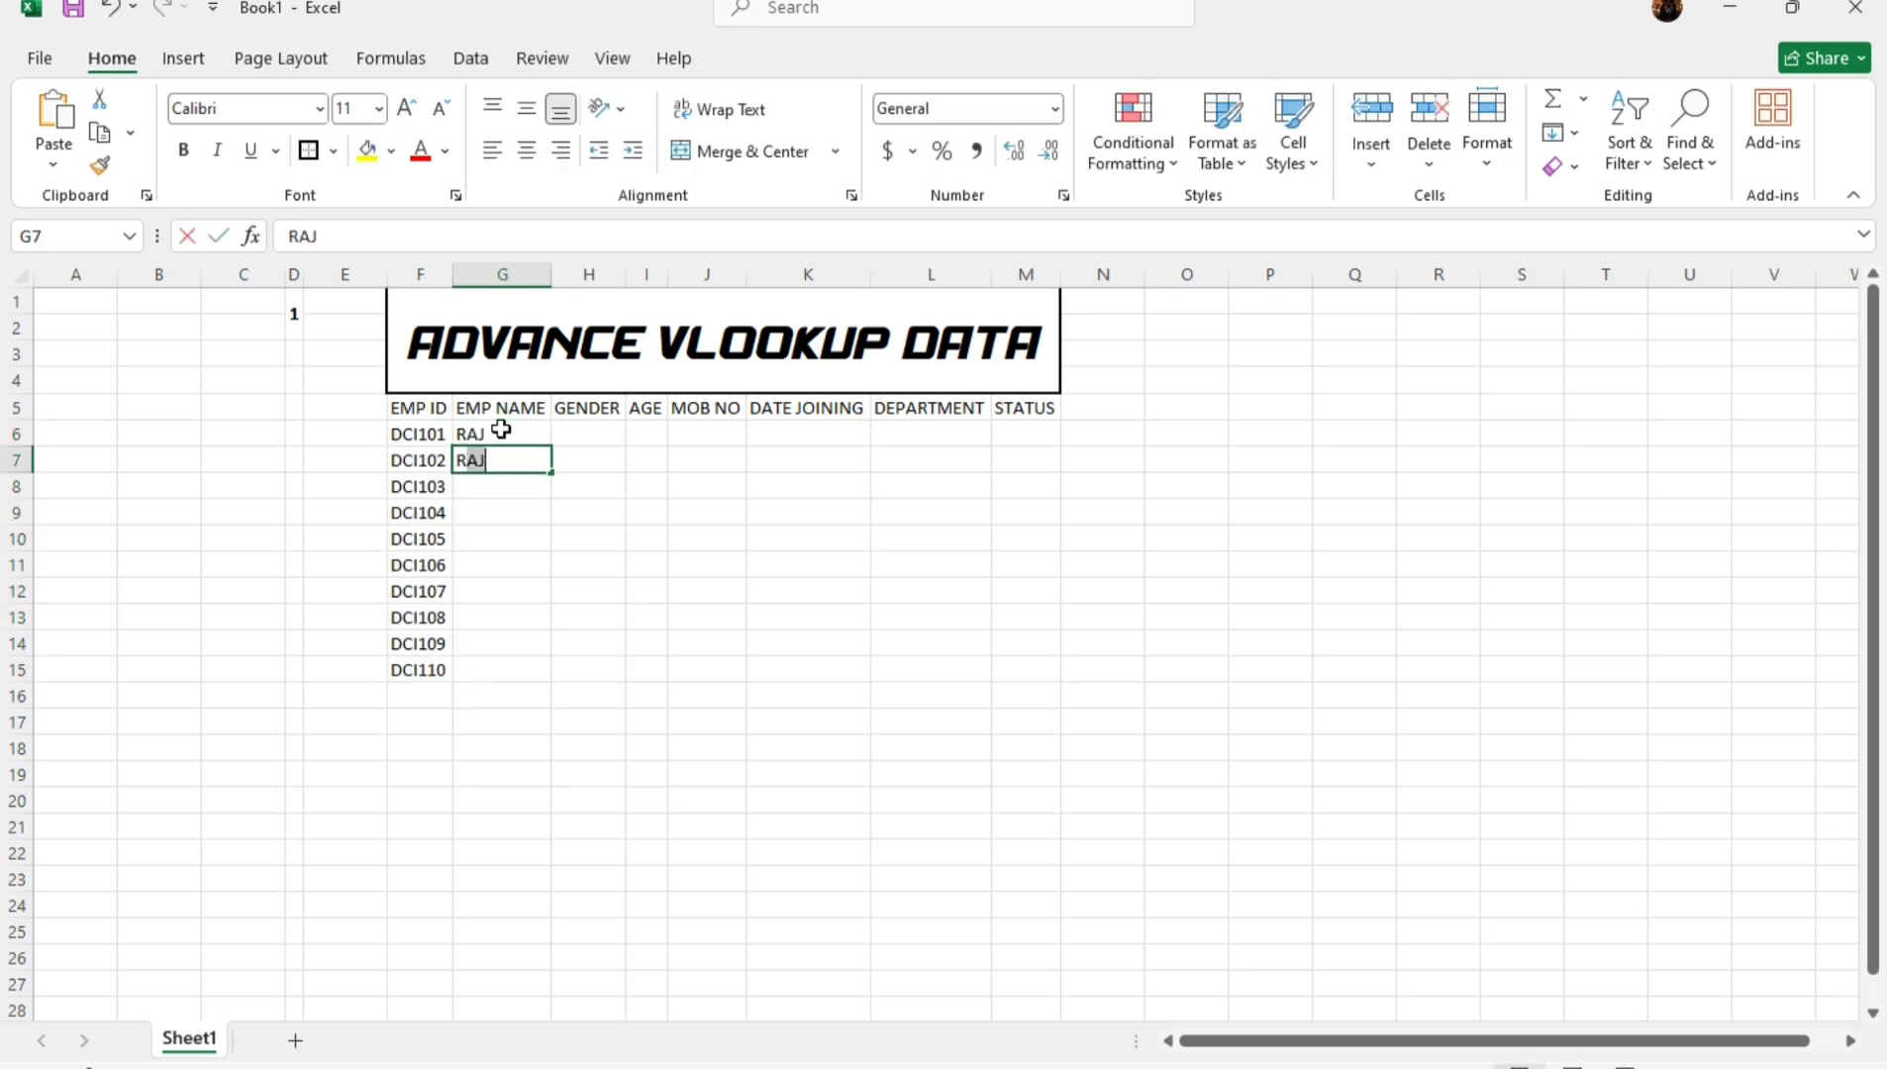
type("RAHUL")
key("Return")
type("SUBASH")
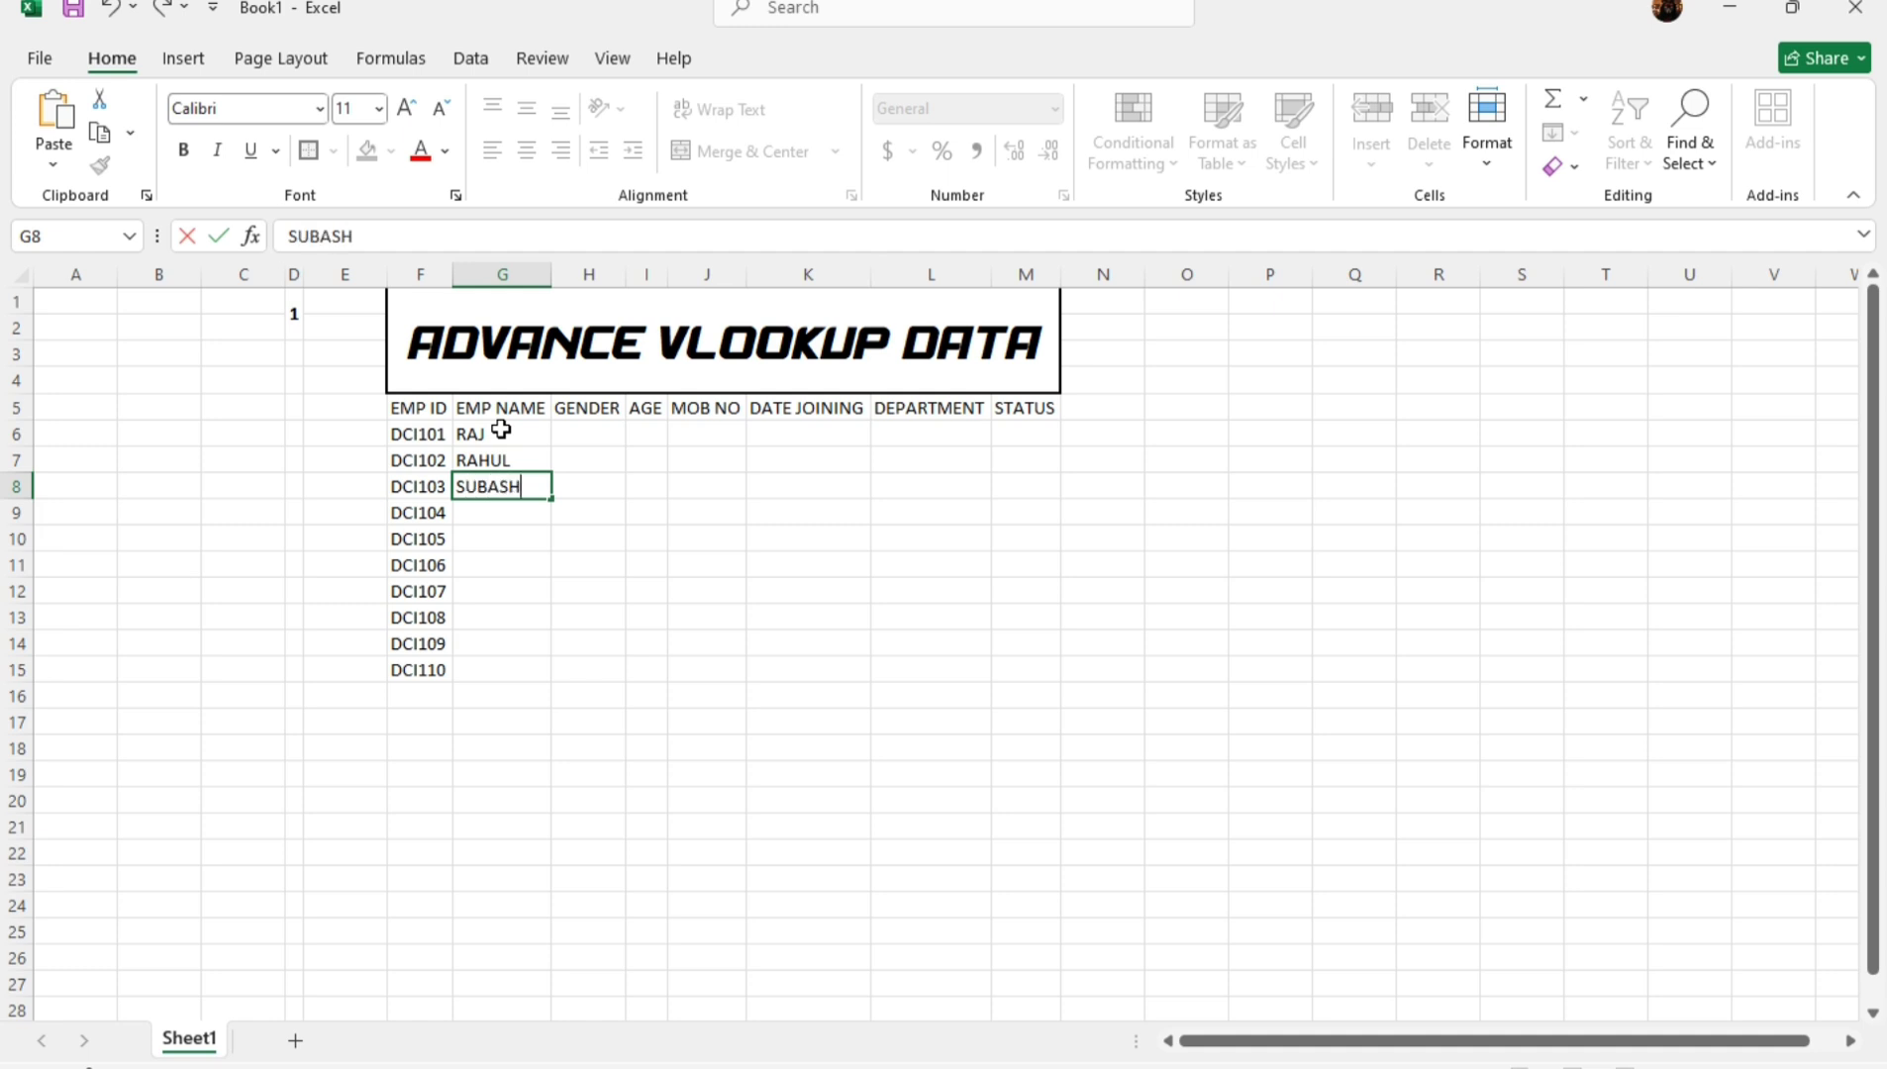
key("Return")
Enter the next four employees' names in G9 to G12.
type("RANES")
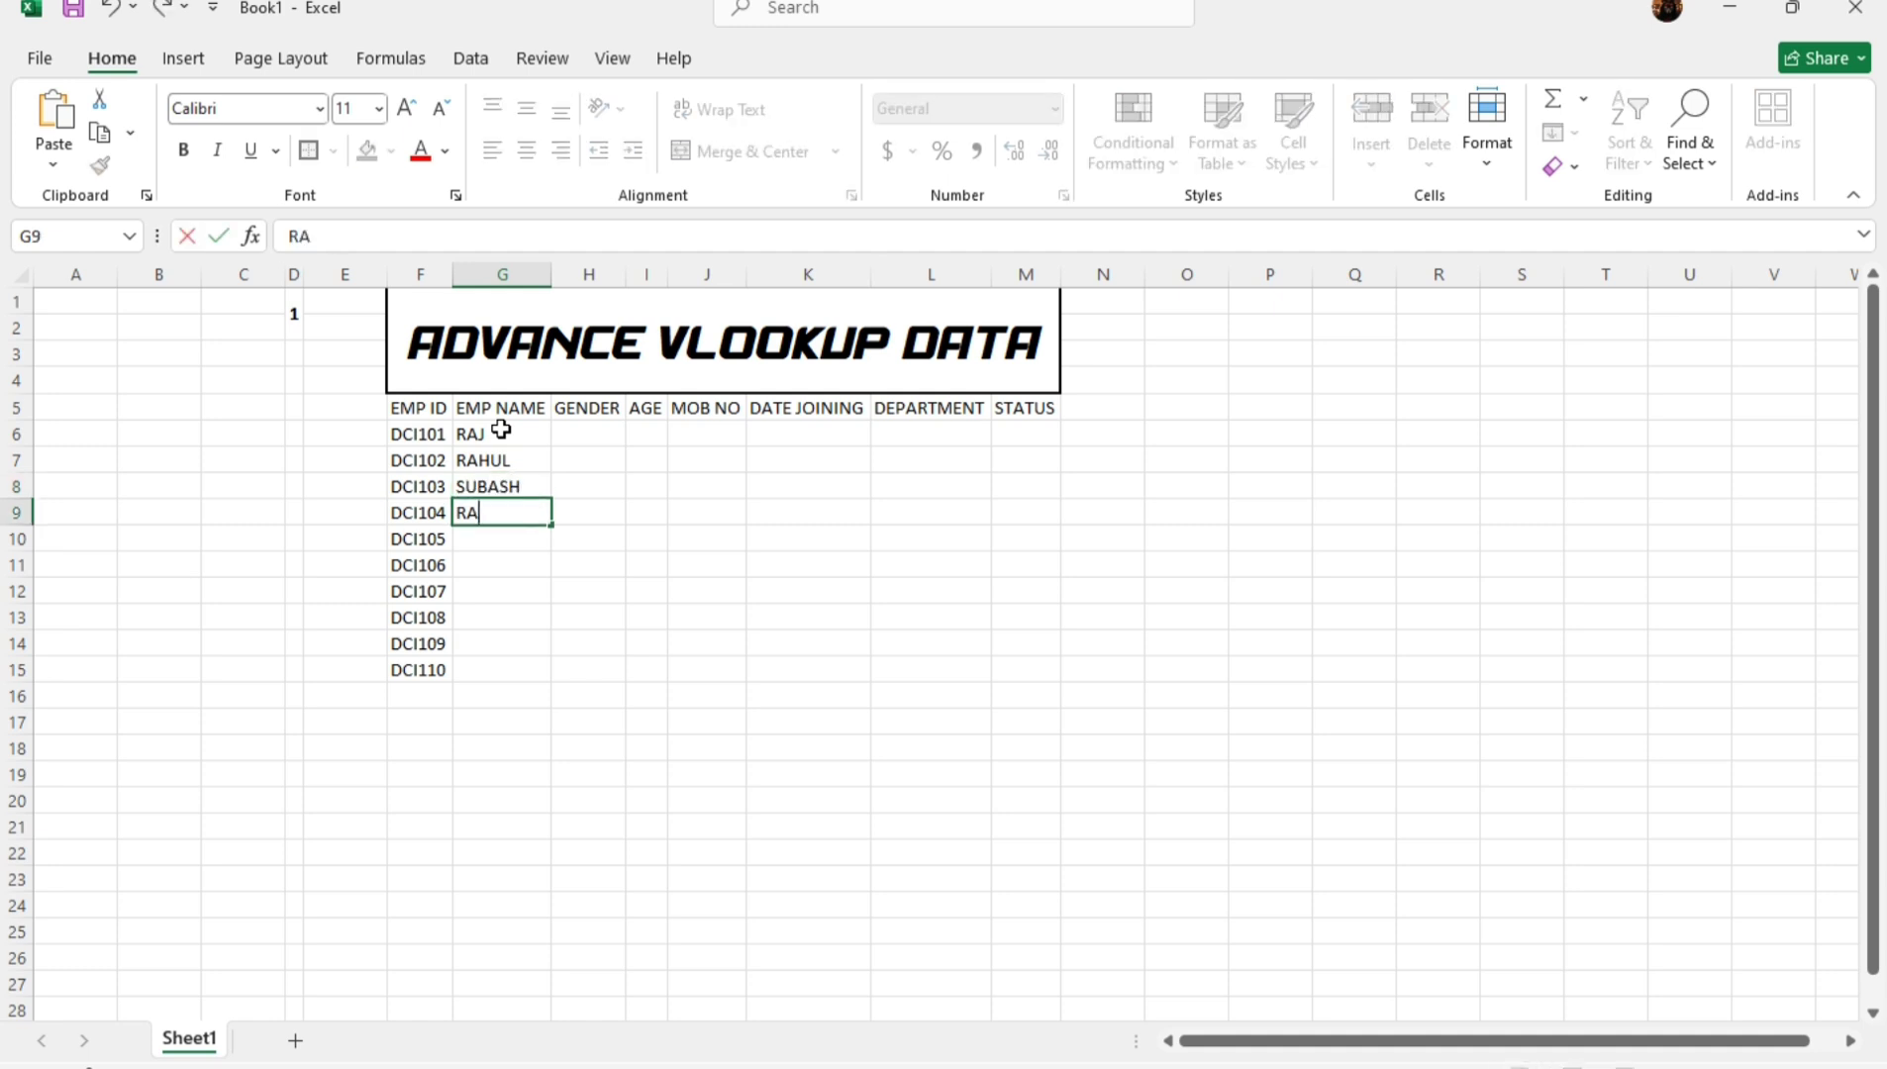
key("BackSpace")
key("BackSpace")
key("BackSpace")
type("MESH")
key("Return")
type("DINEHS")
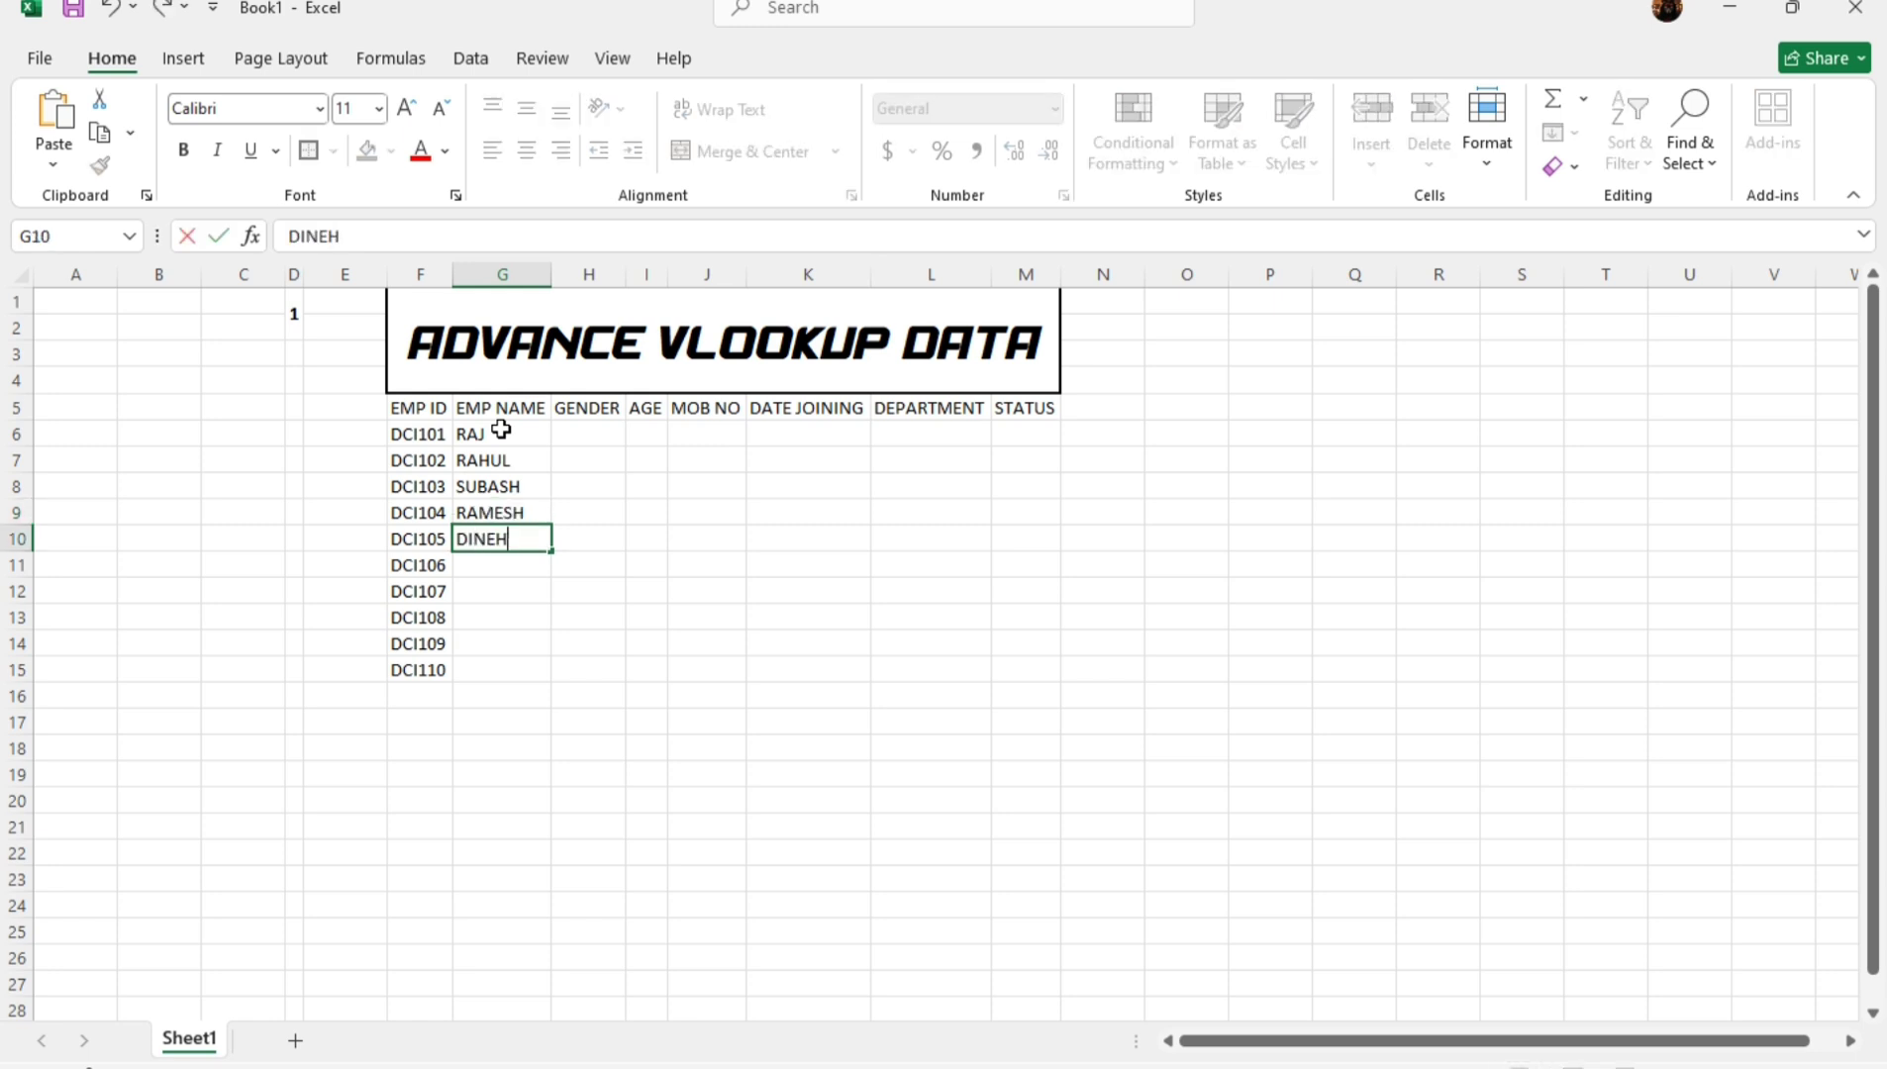
key("Return")
type("MAHESH")
key("Return")
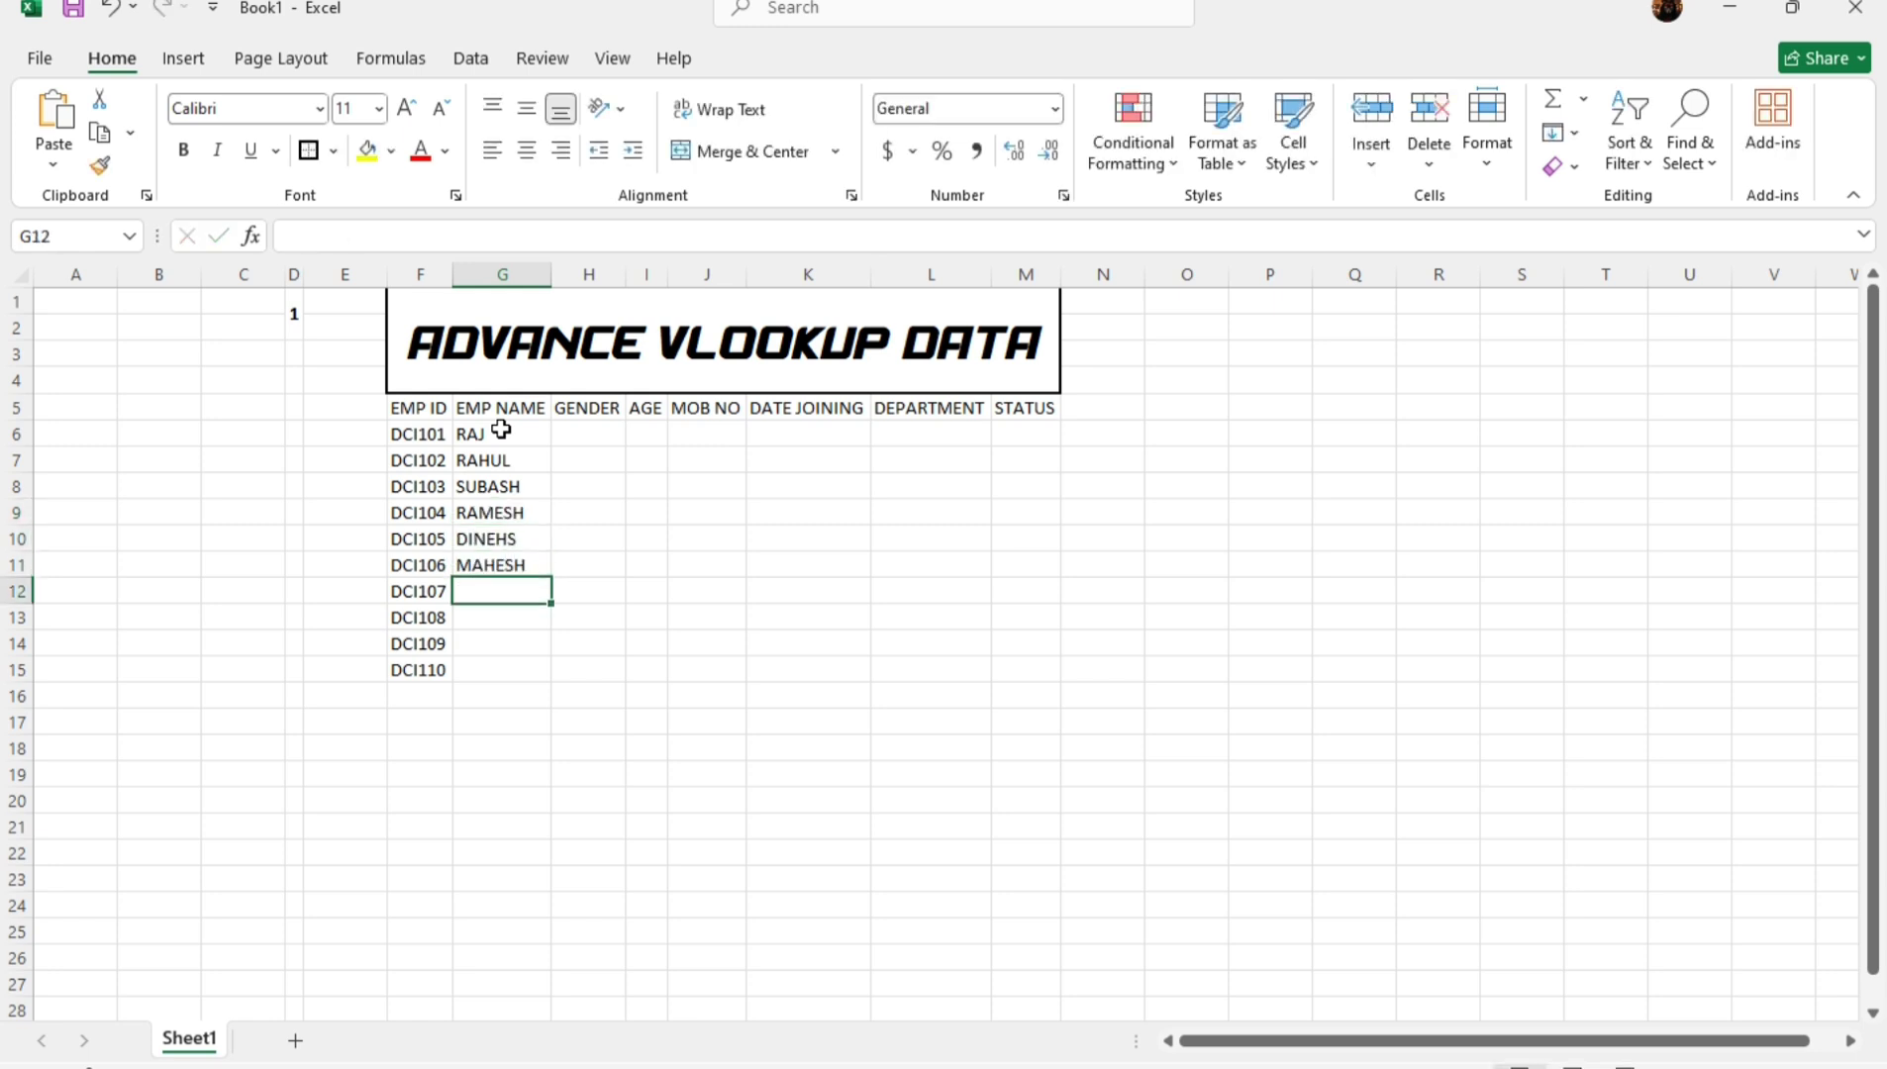
type("GANESH")
key("Return")
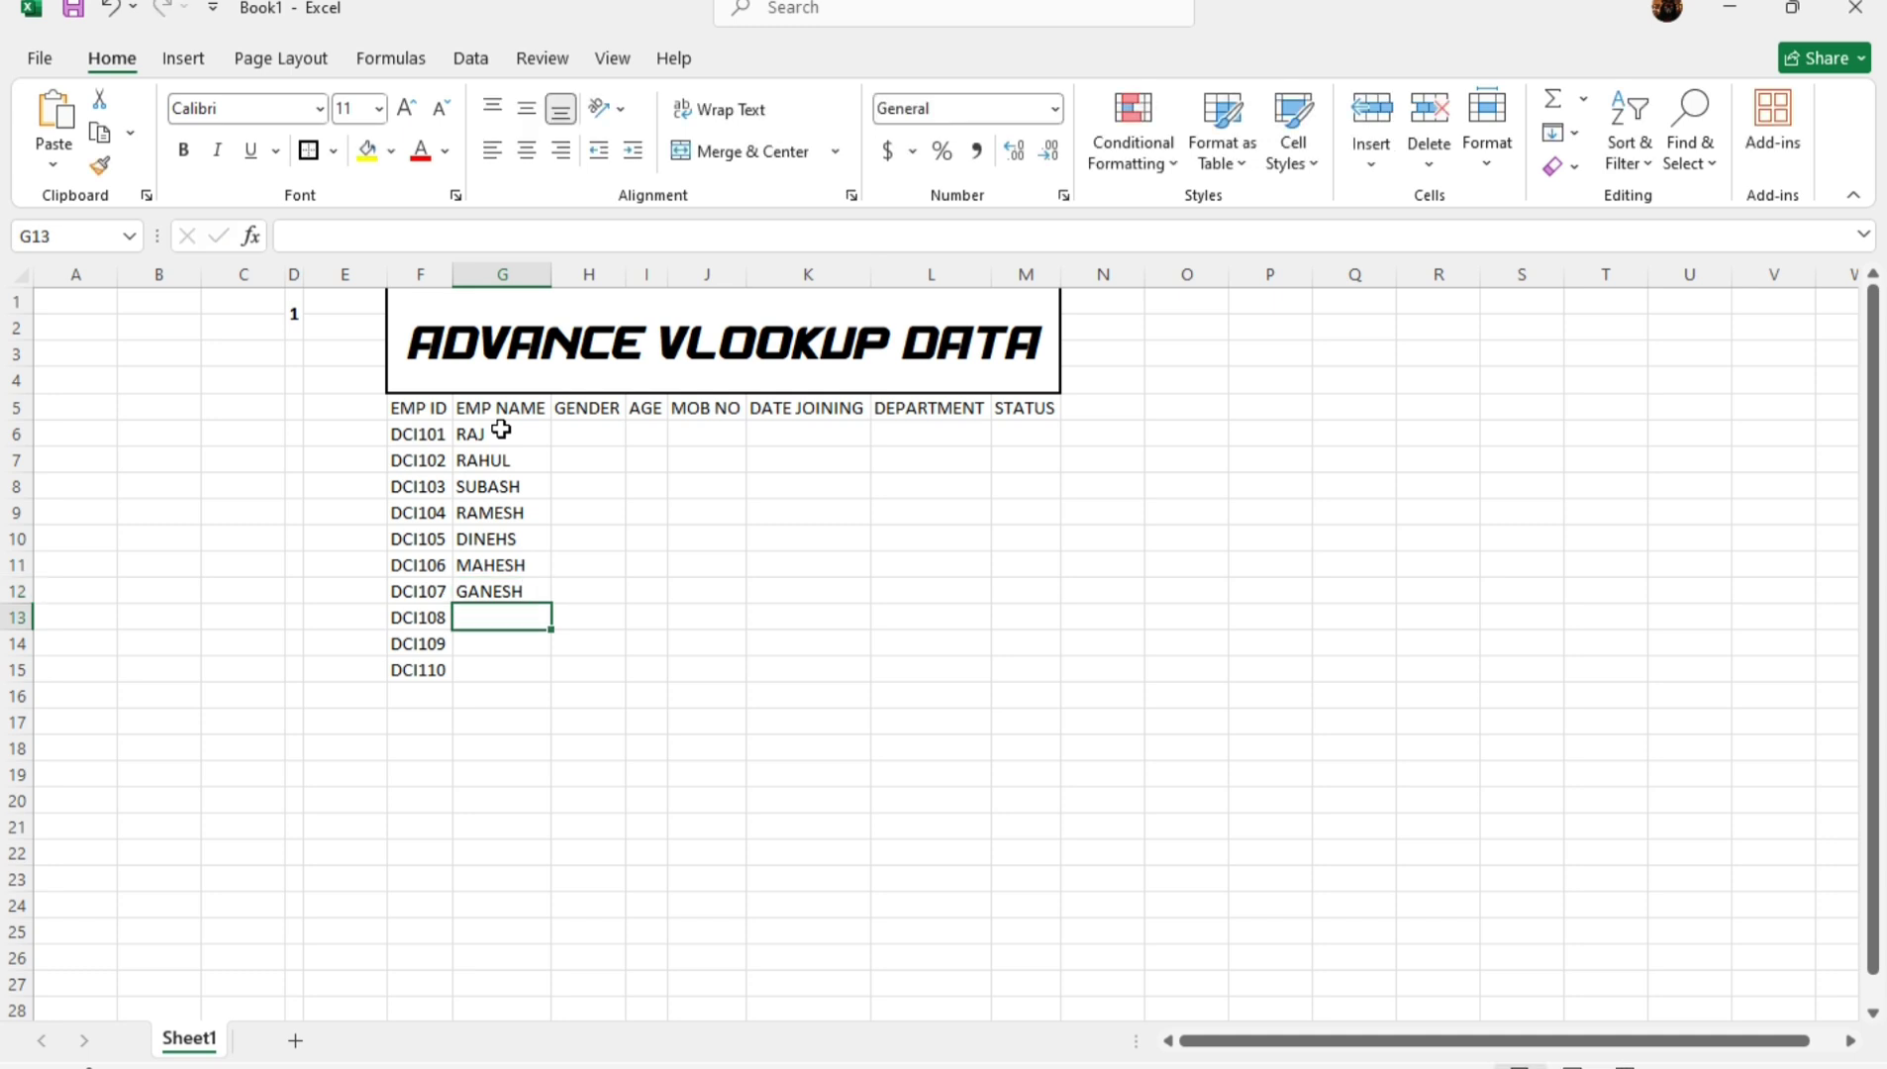
Enter the eighth employee's name in G13, correcting the mistyped entry.
type("RAH")
key("BackSpace")
key("BackSpace")
type("AY")
key("Return")
key("Up")
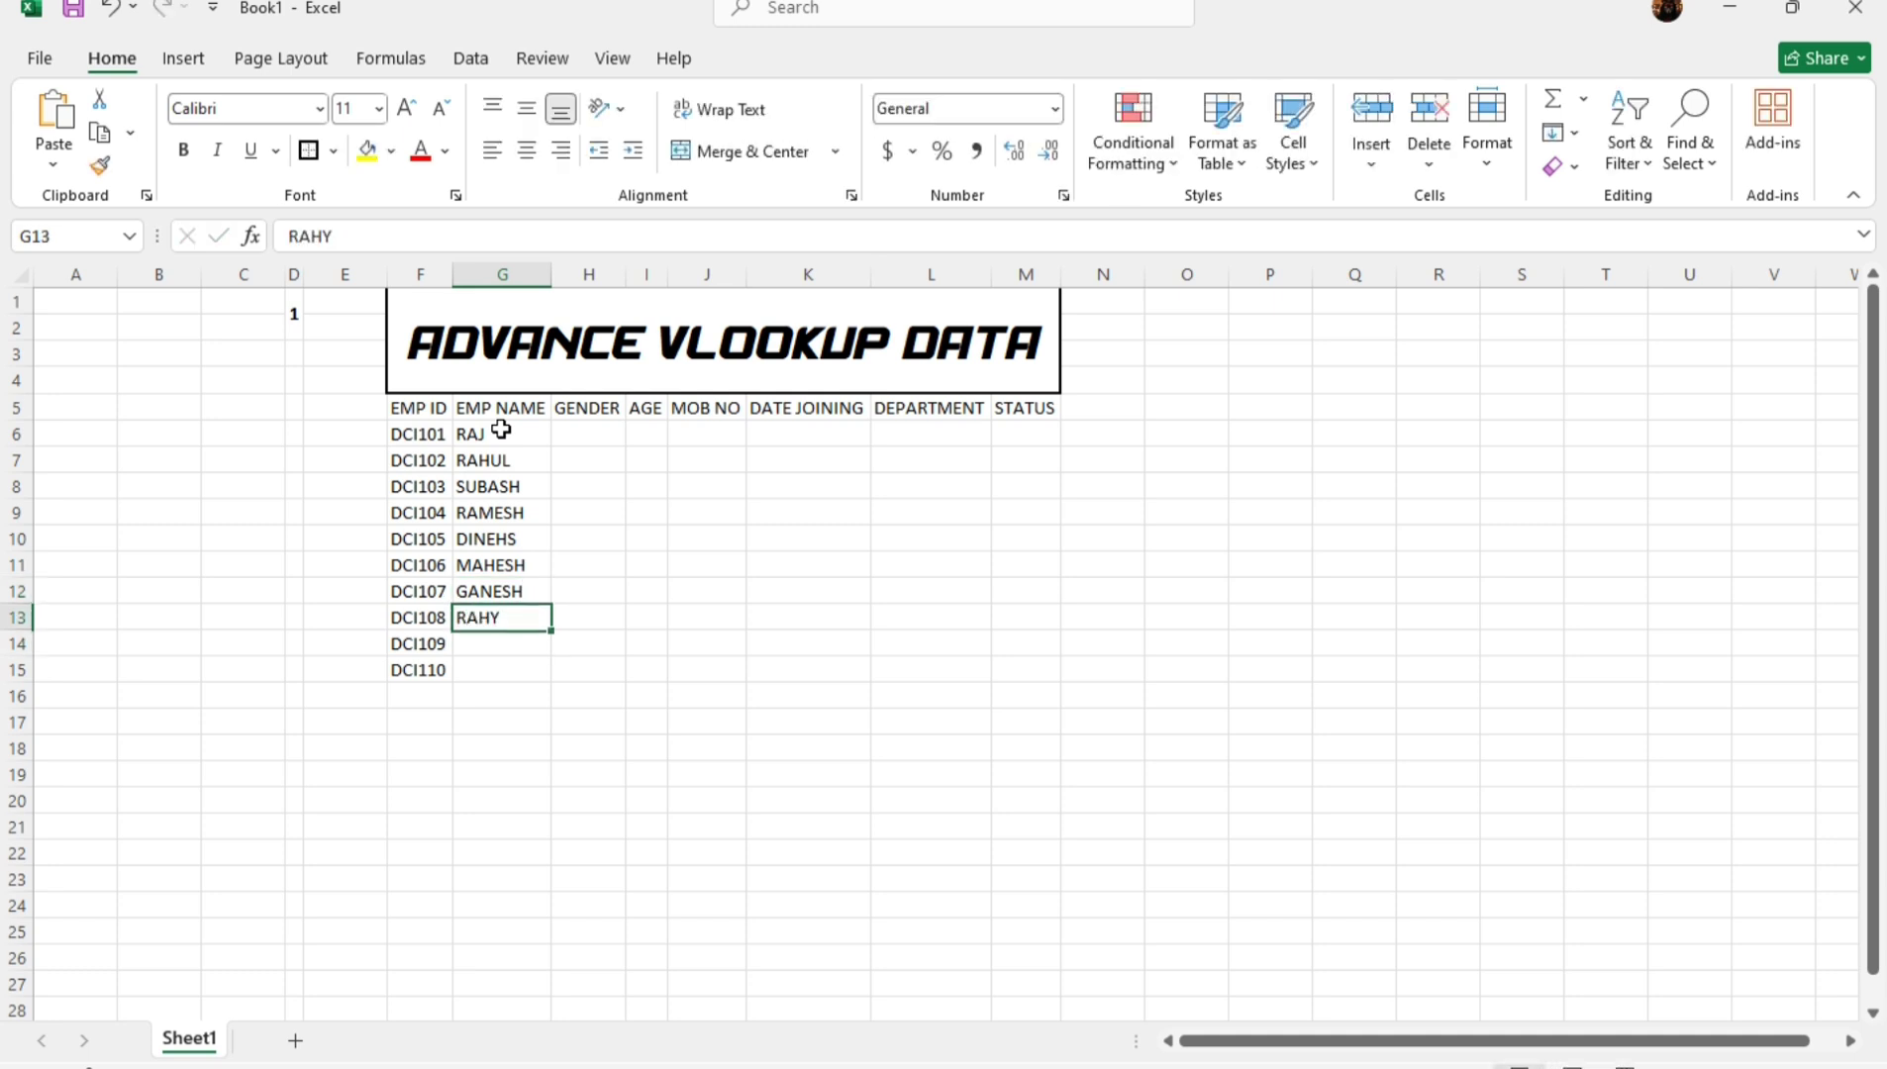
type("RAJ")
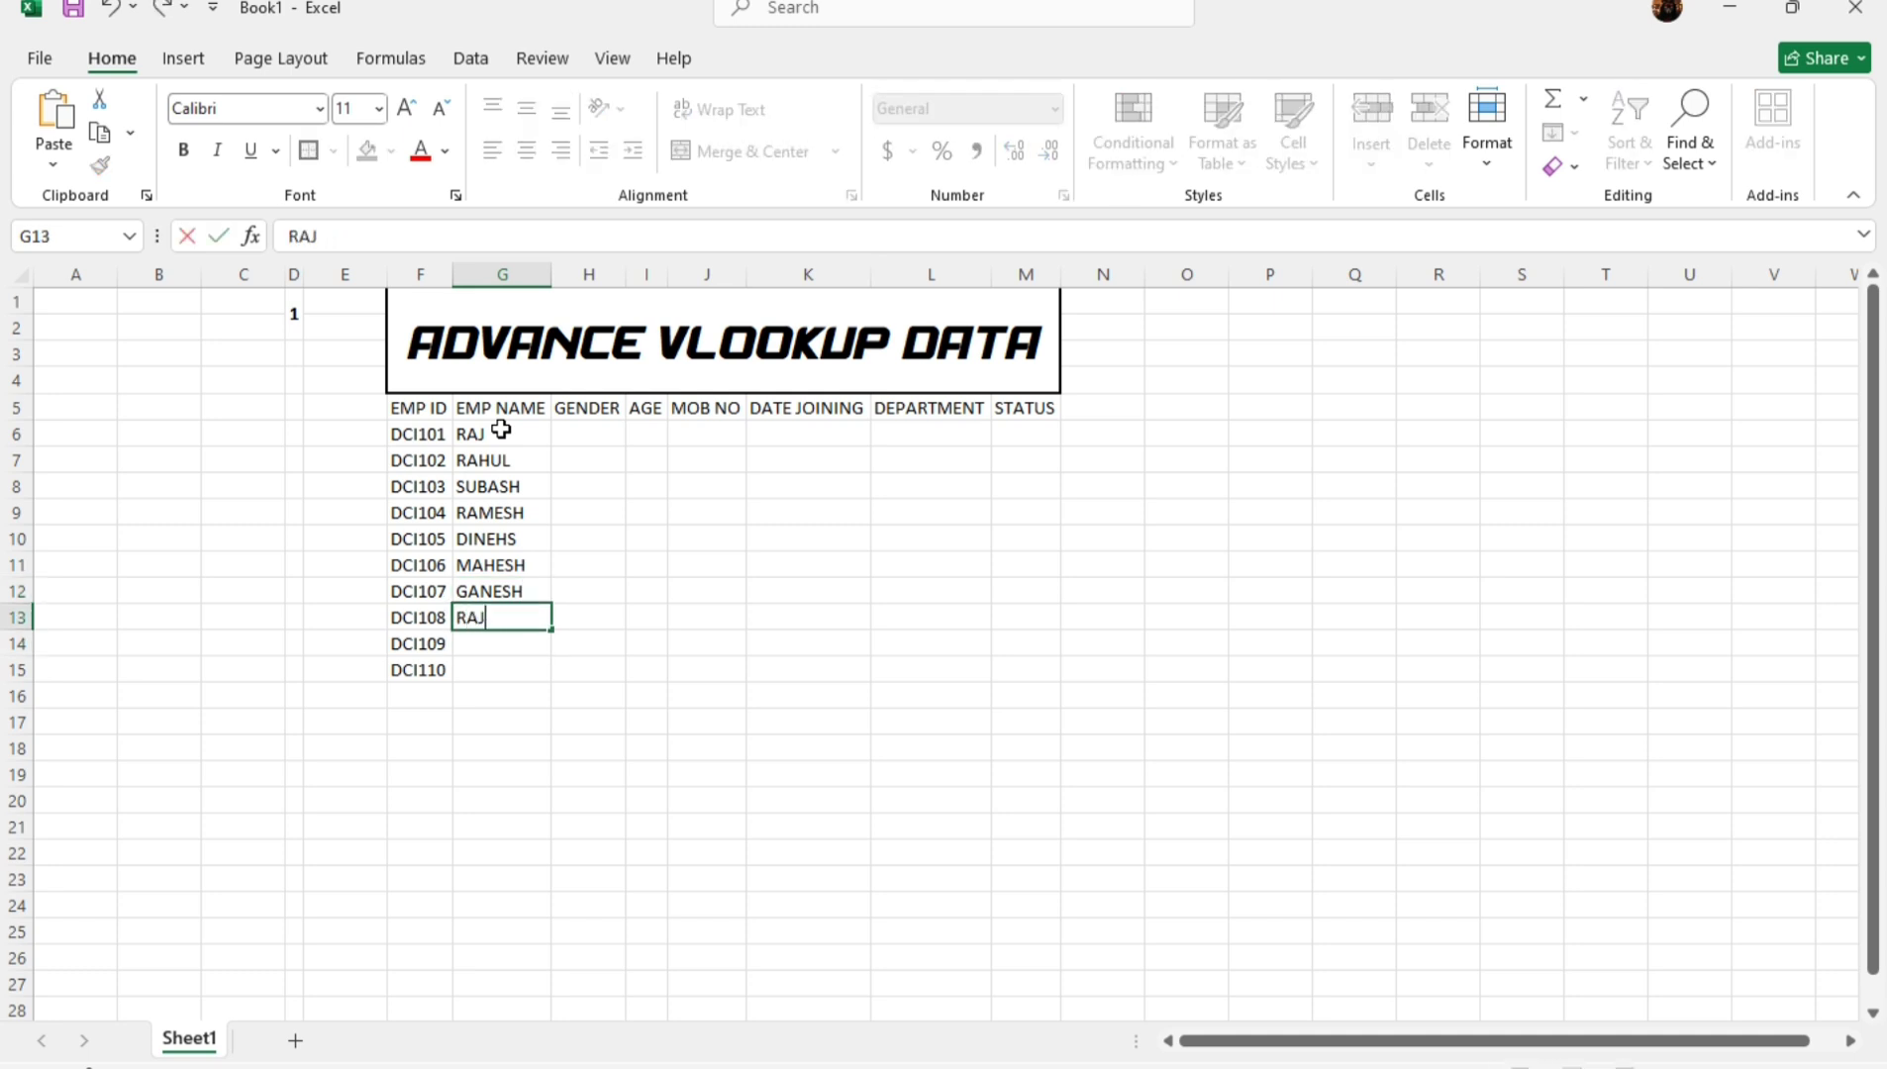
type("U")
key("Return")
Enter the last two employees' names in G14 and G15.
type("MAHEK")
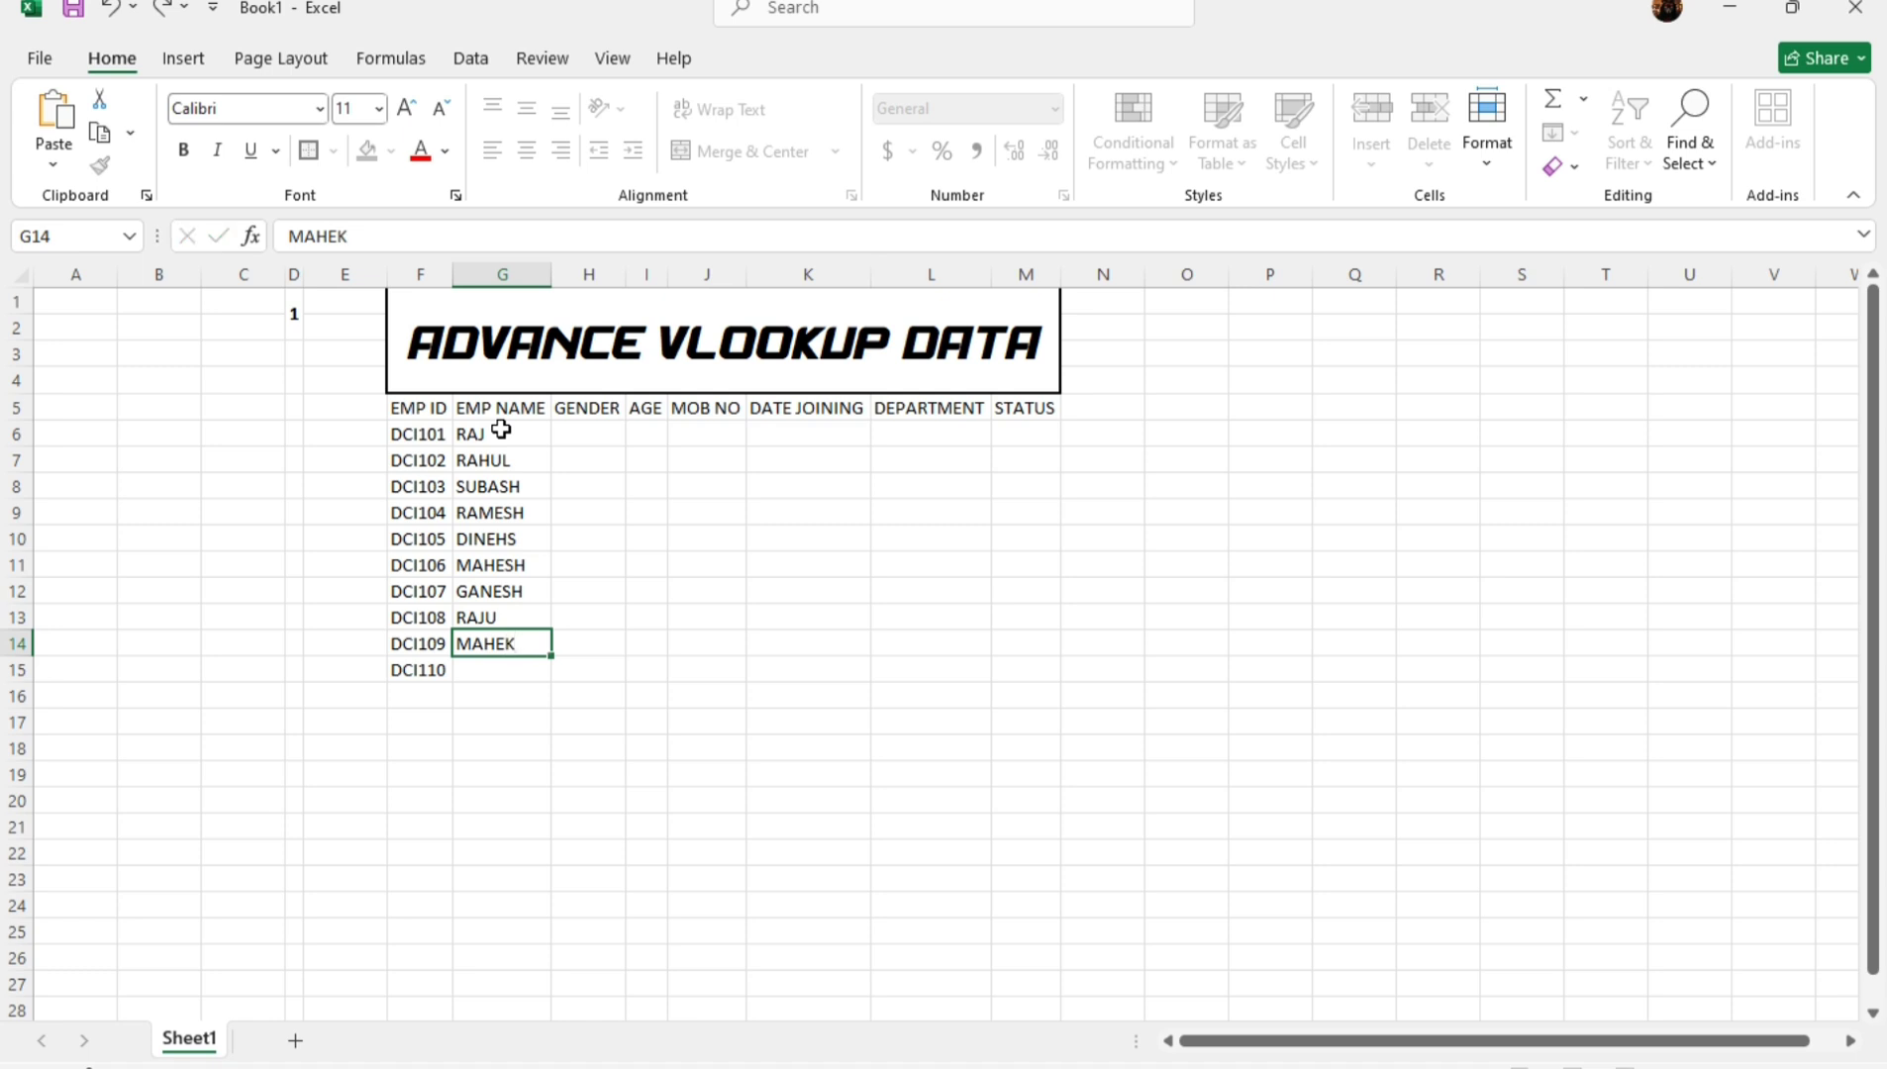
key("Return")
type("NO")
key("BackSpace")
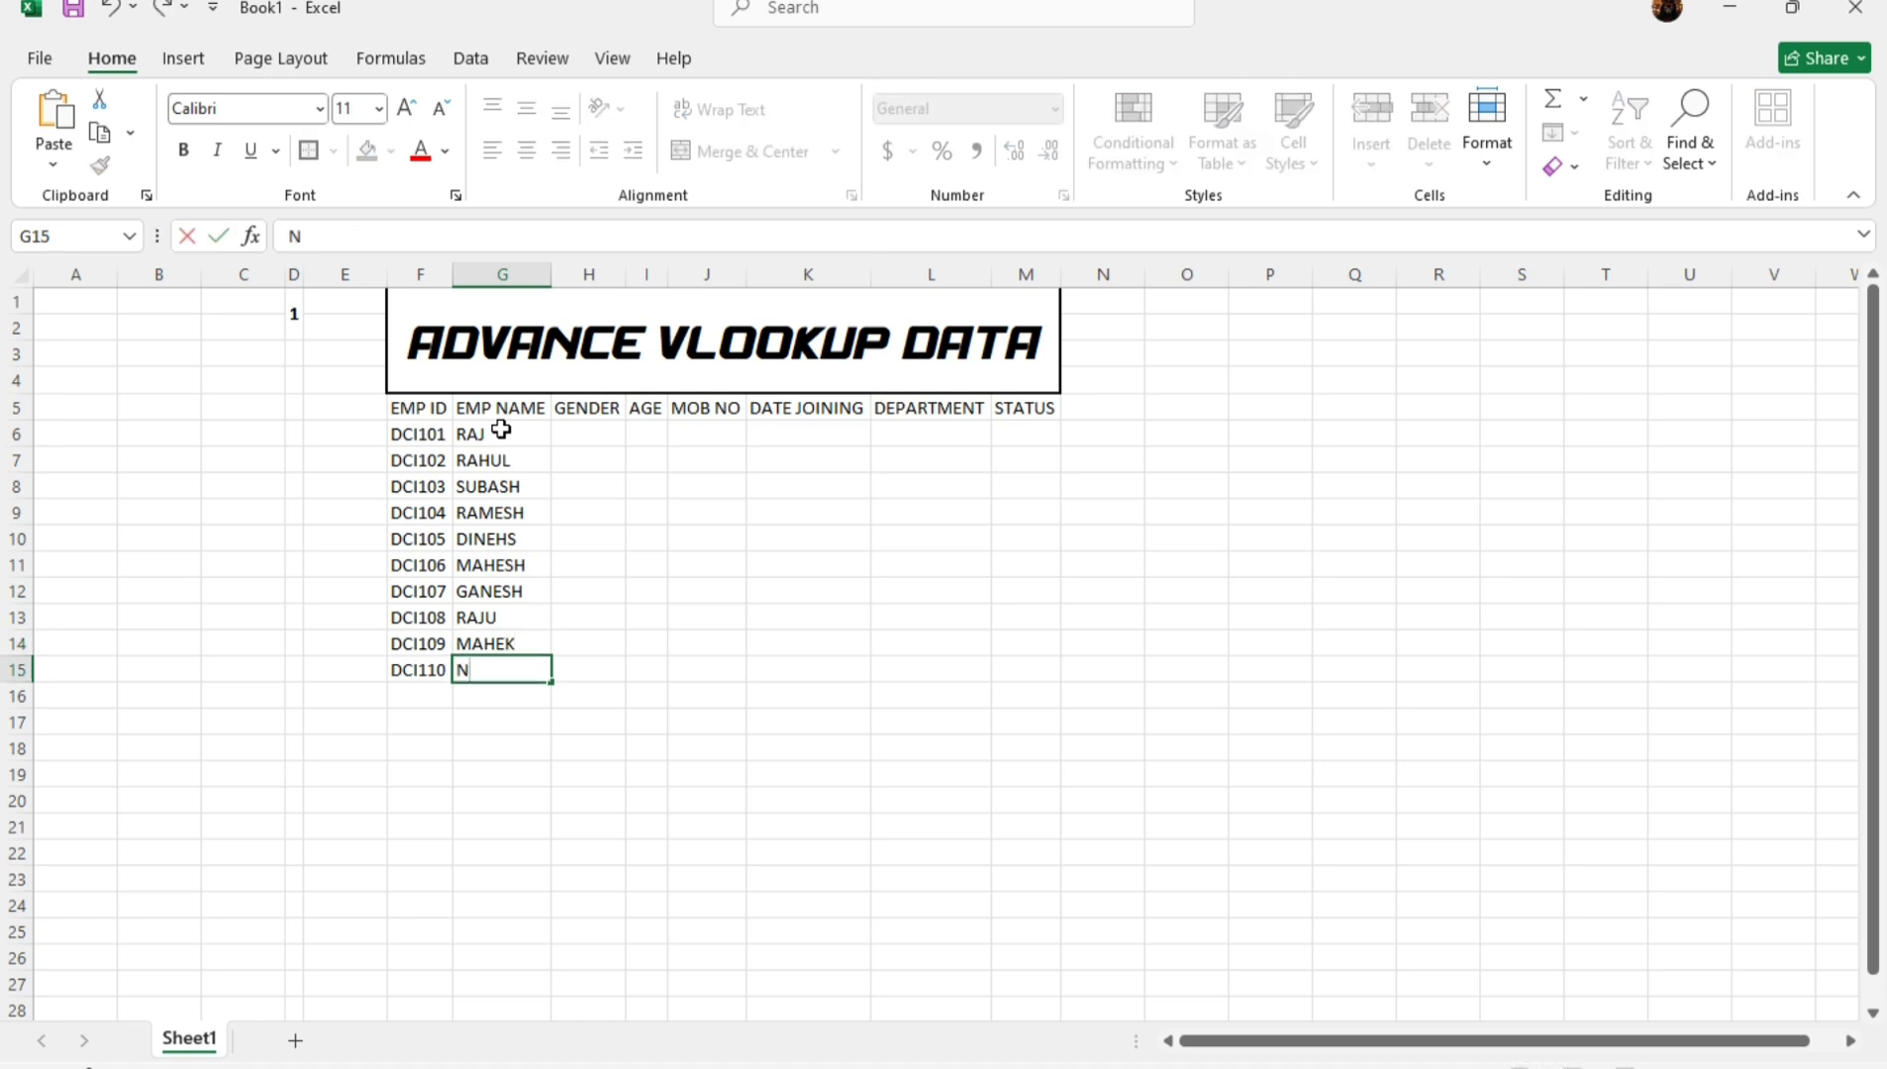
type("ITYA")
key("Return")
Enter gender M in H6 and fill it down to H13.
left_click(606, 433)
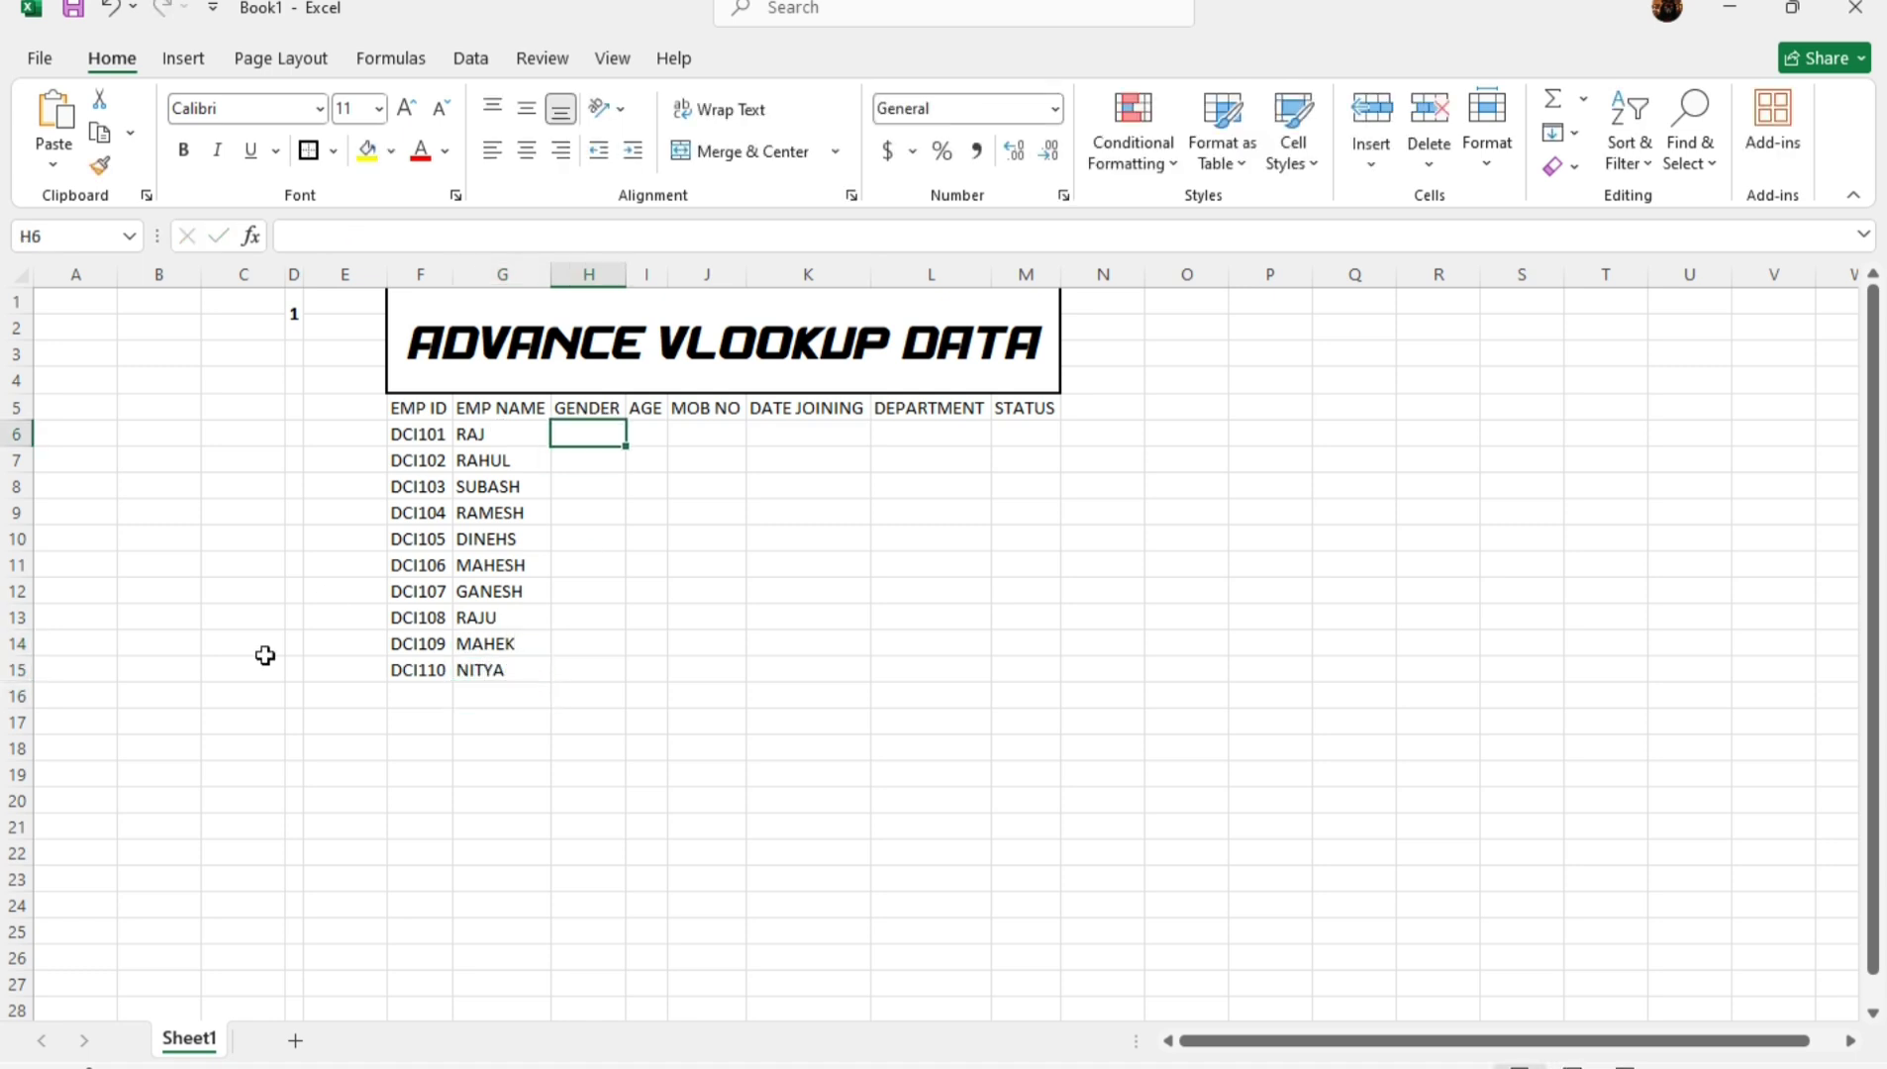
type("M")
key("Return")
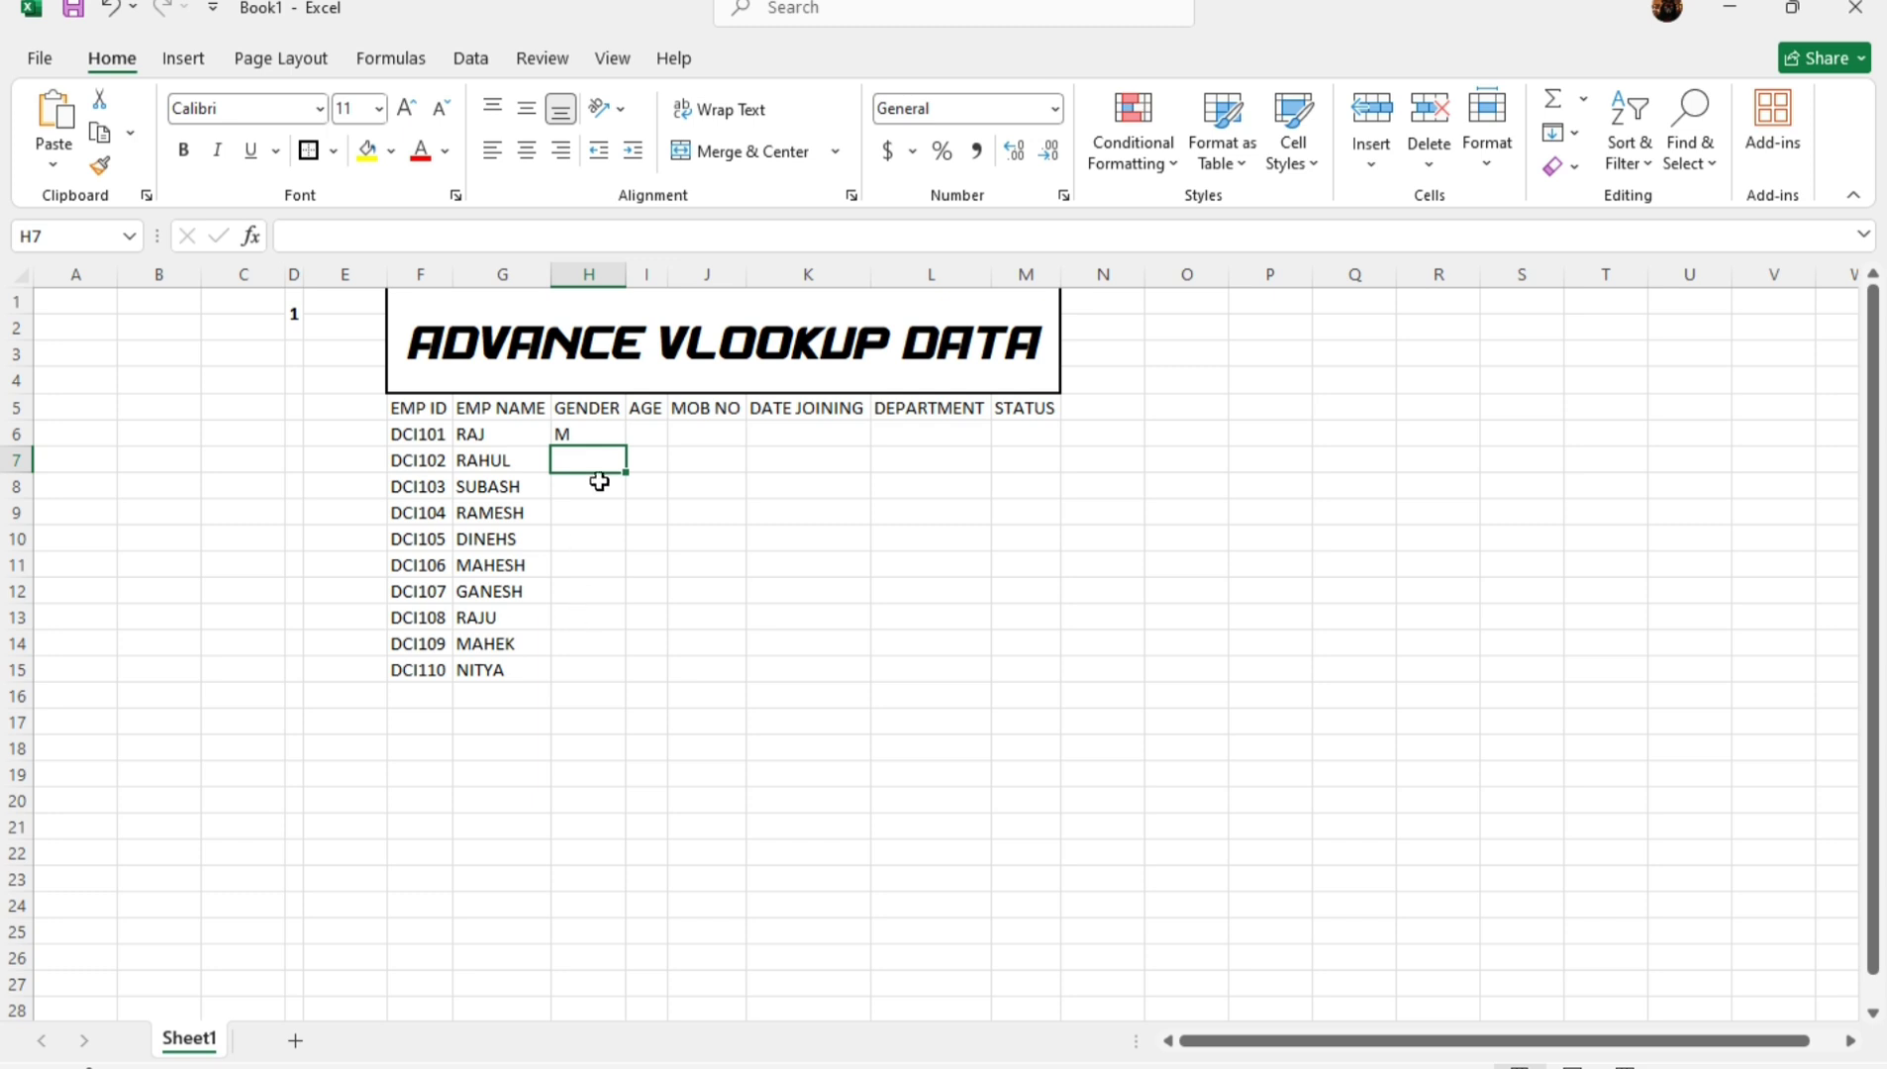
left_click(601, 434)
left_click_drag(627, 451, 615, 619)
Enter gender F in H14 and H15 for the last two employees.
left_click(589, 651)
type("F")
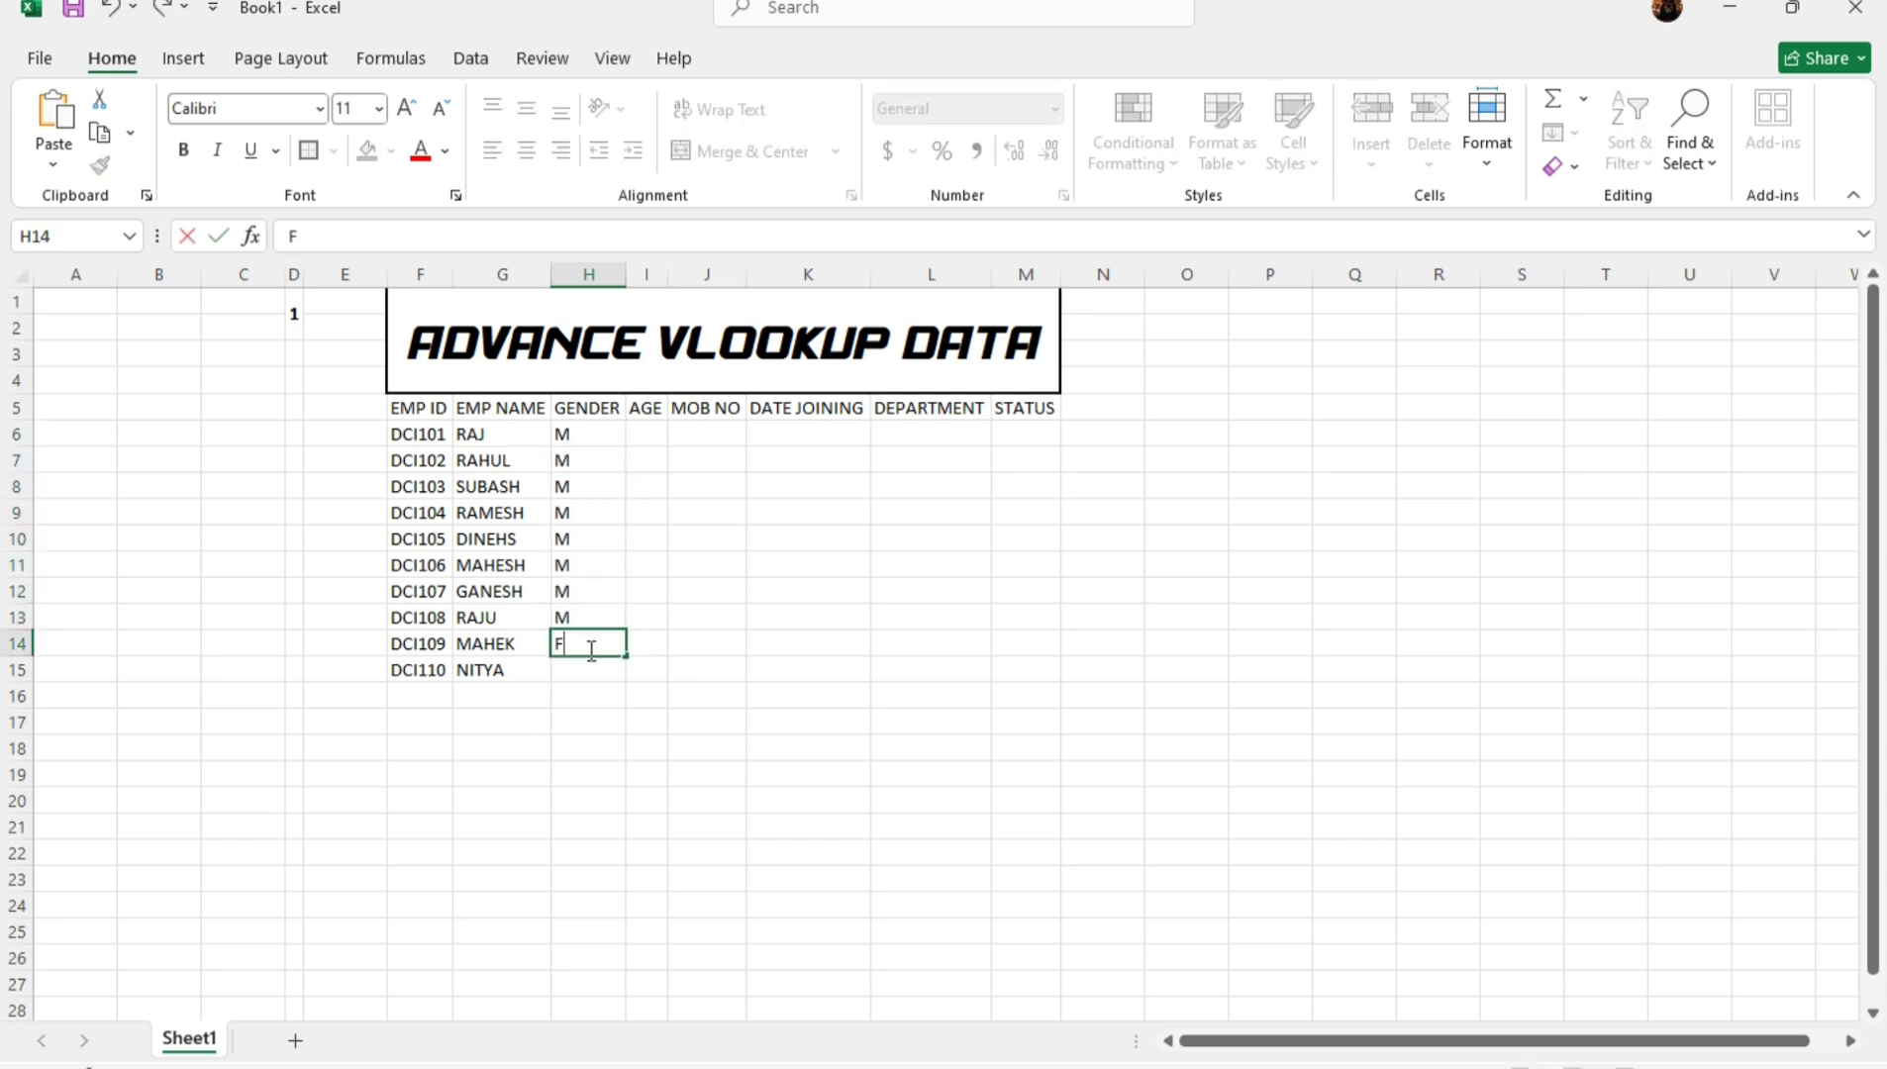
key("Return")
type("F")
key("Return")
Enter the ages 26, 24, 25, 26 and 28 in I6 to I10.
left_click(648, 433)
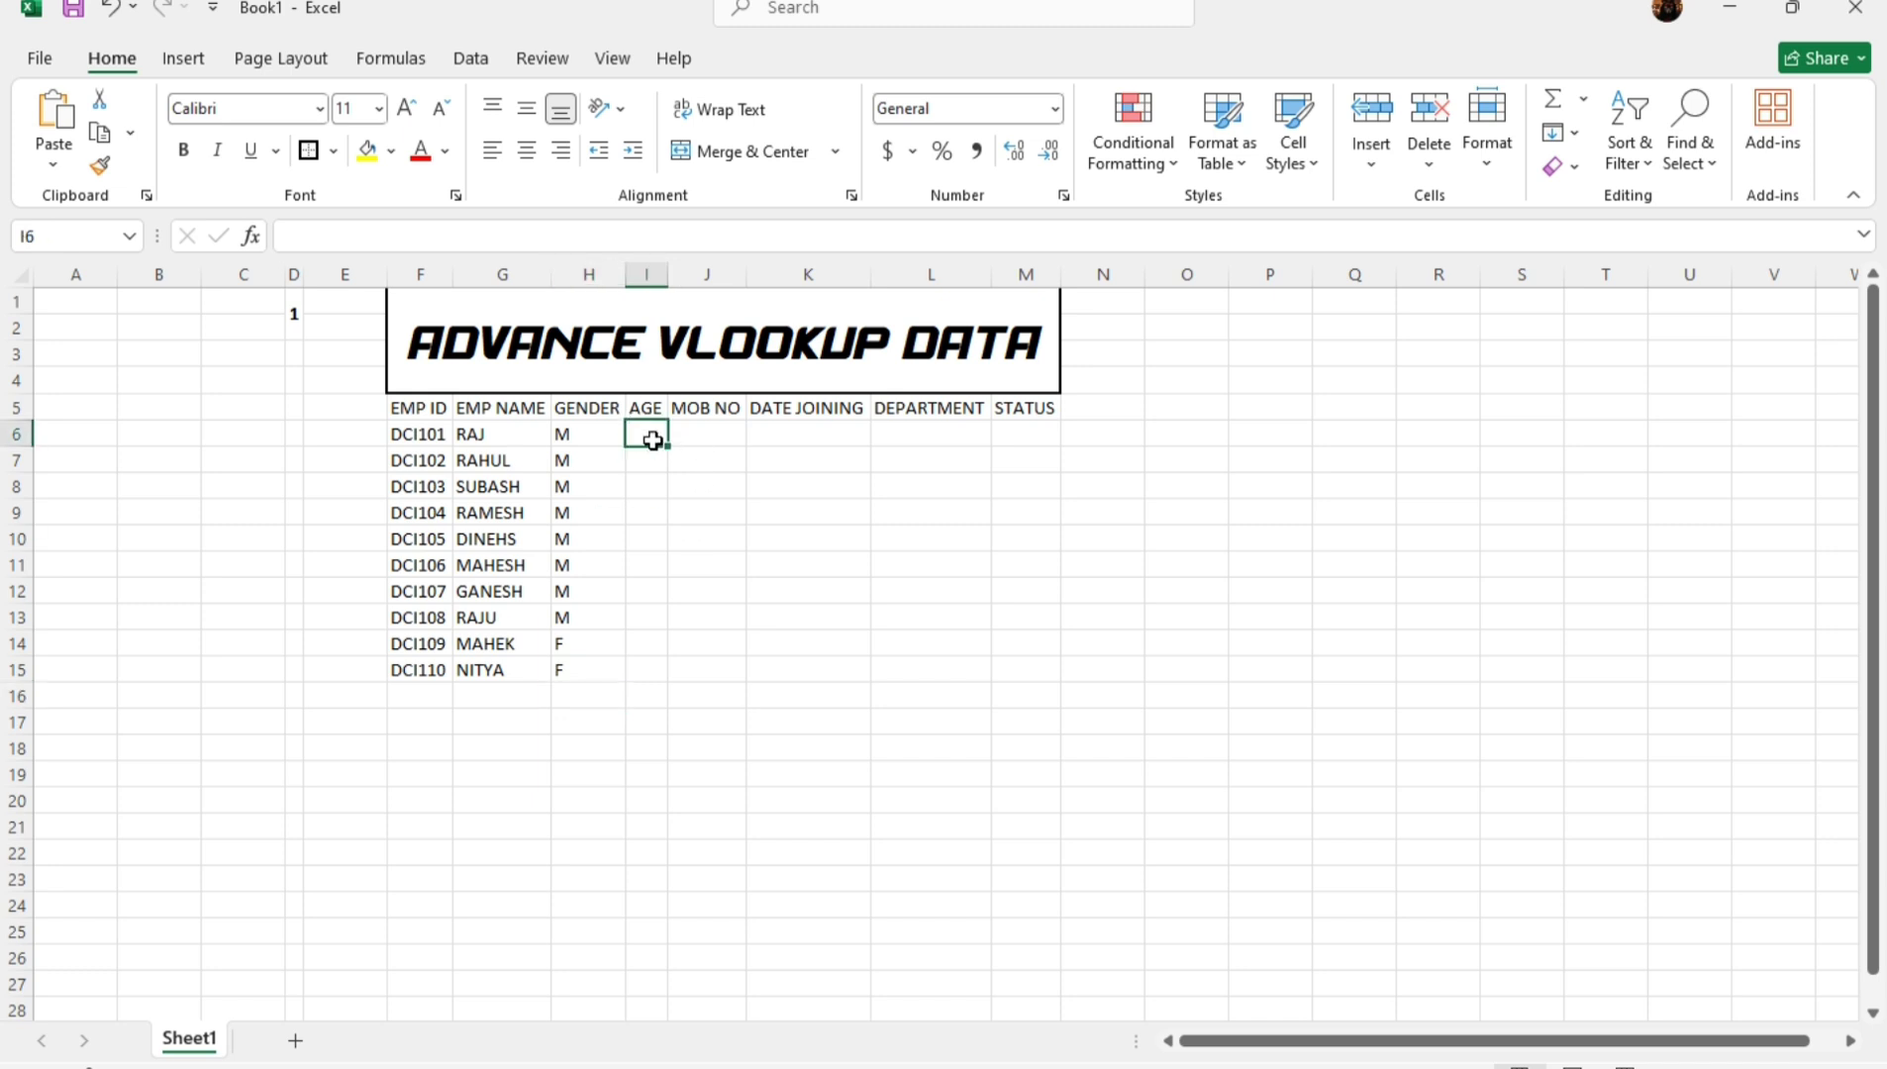
type("26")
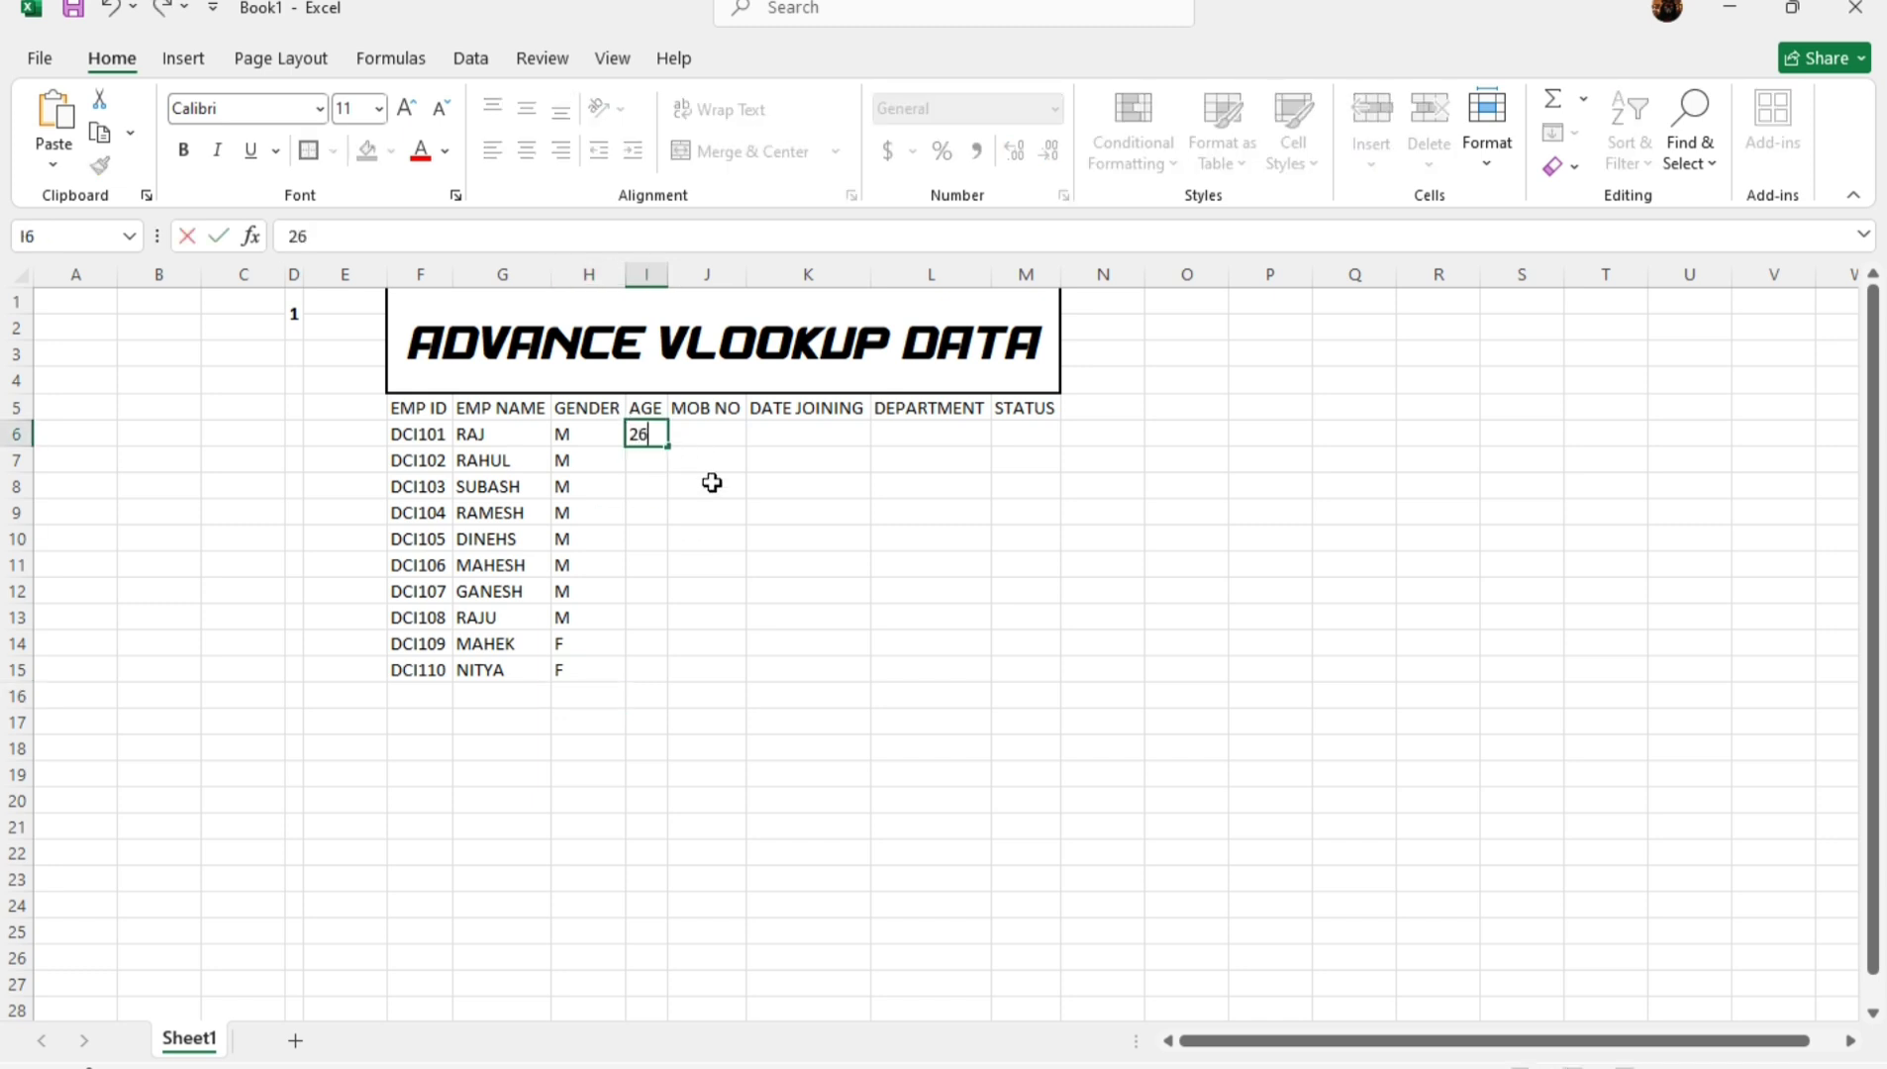
key("Return")
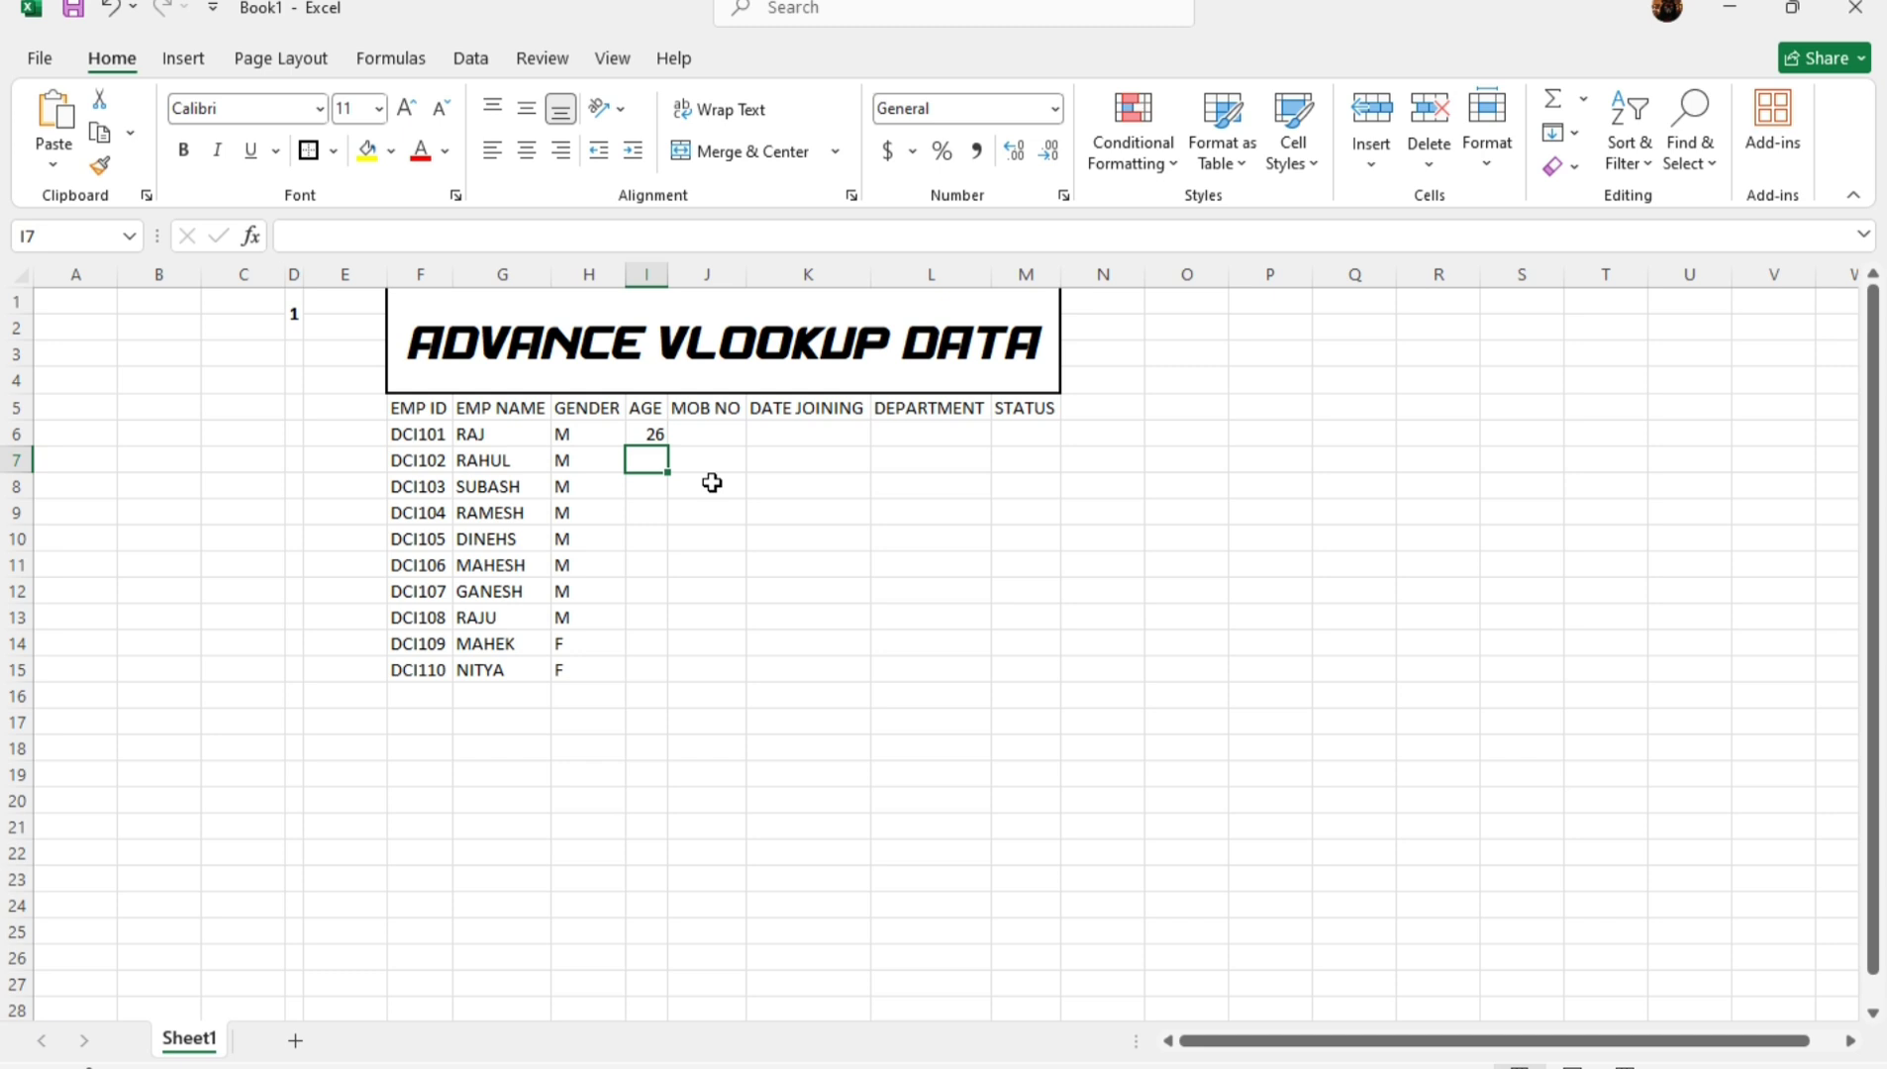
type("24")
type("5")
key("Return")
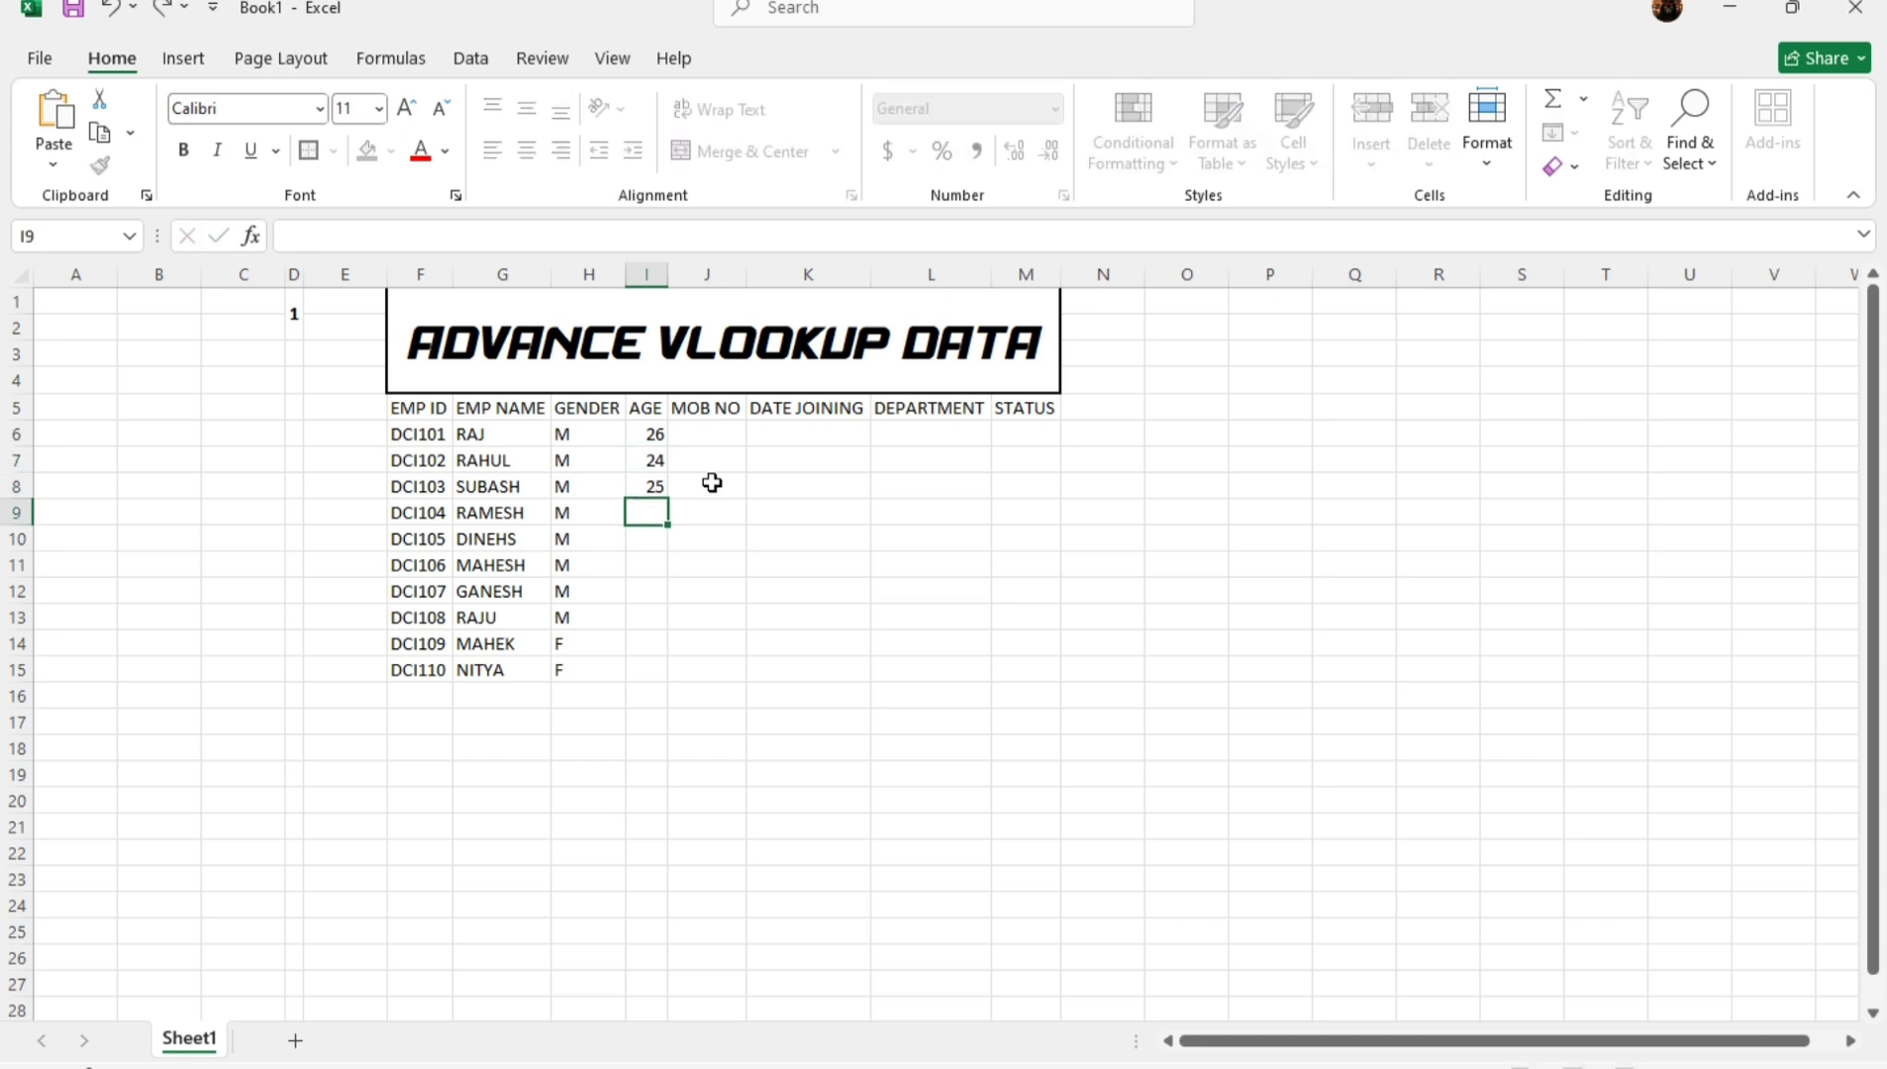
type("26")
key("Return")
type("28")
key("Return")
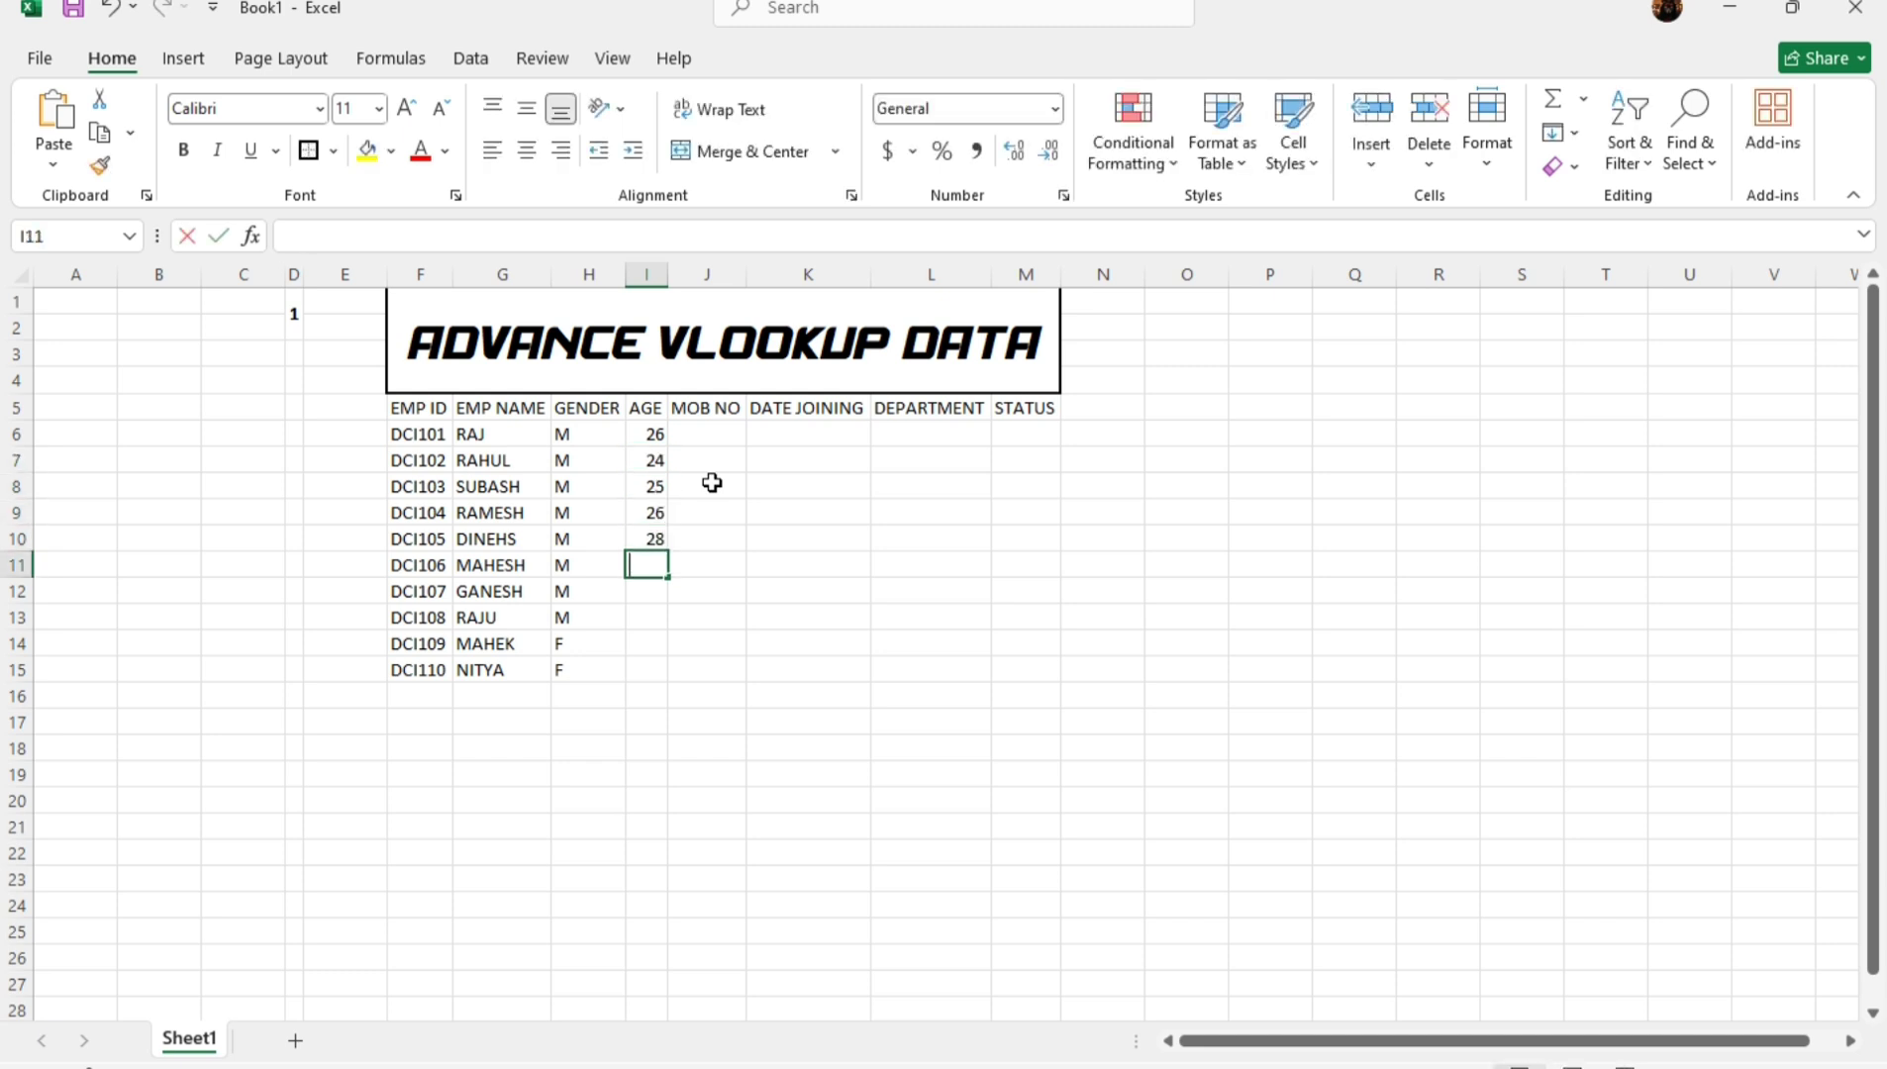
Enter the ages 22, 21, 23, 20 and 20 in I11 to I15.
type("22")
key("Return")
type("21")
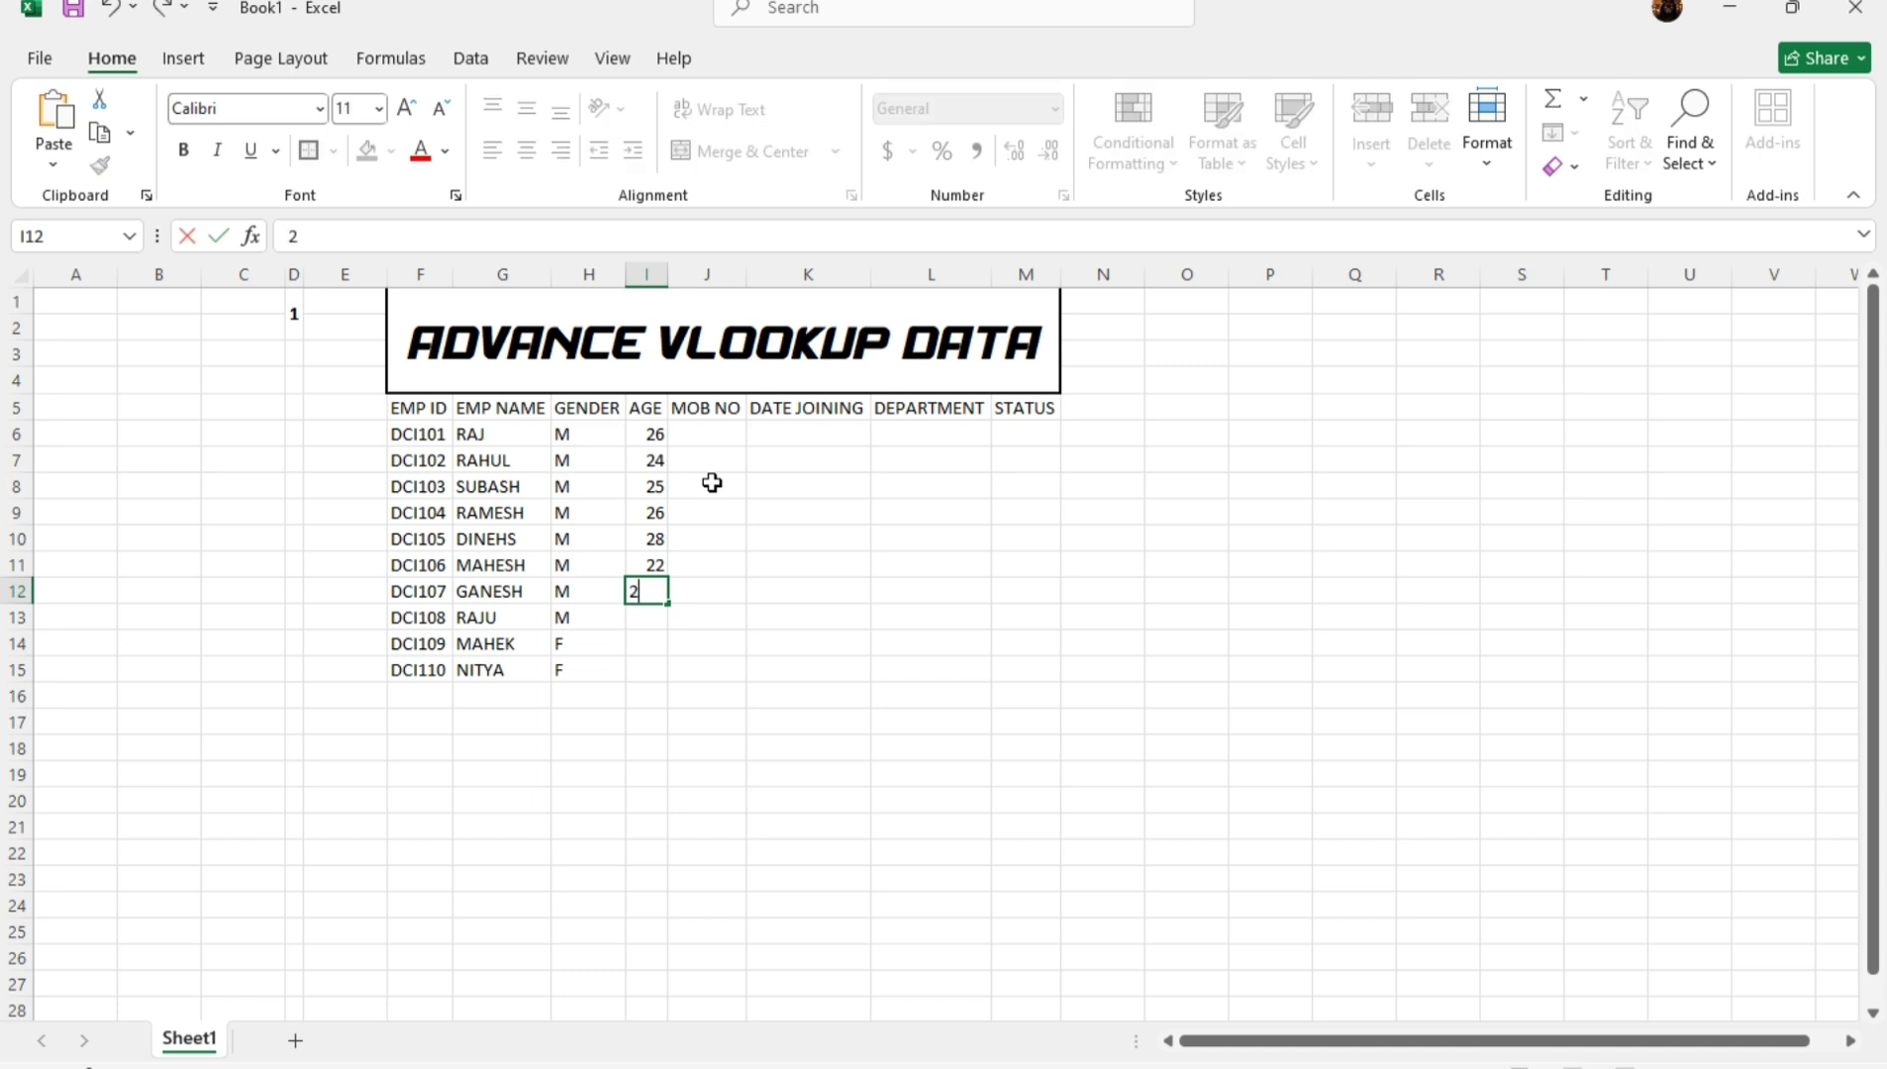
key("Return")
type("23")
key("Return")
type("20")
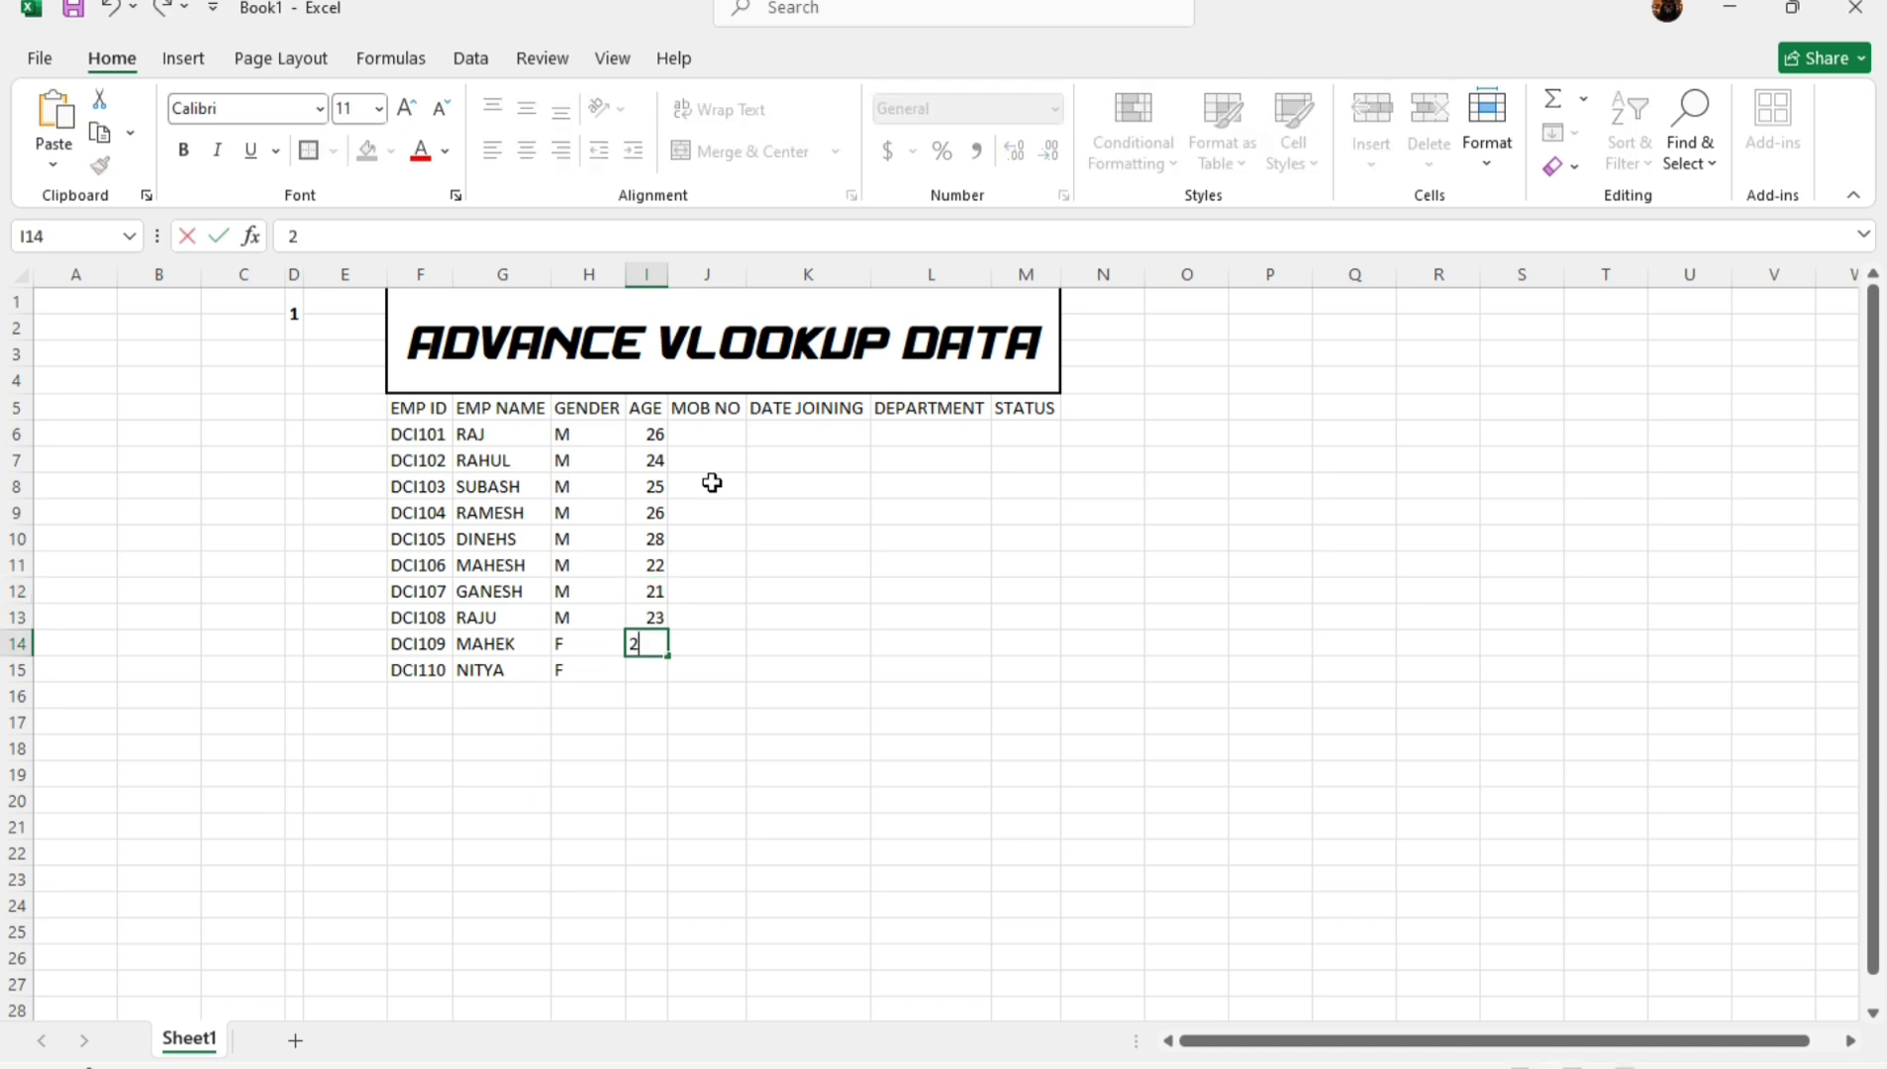
key("Return")
type("20")
key("Return")
Enter the mobile numbers of the first two employees in J6 and J7 under MOB NO.
left_click(709, 434)
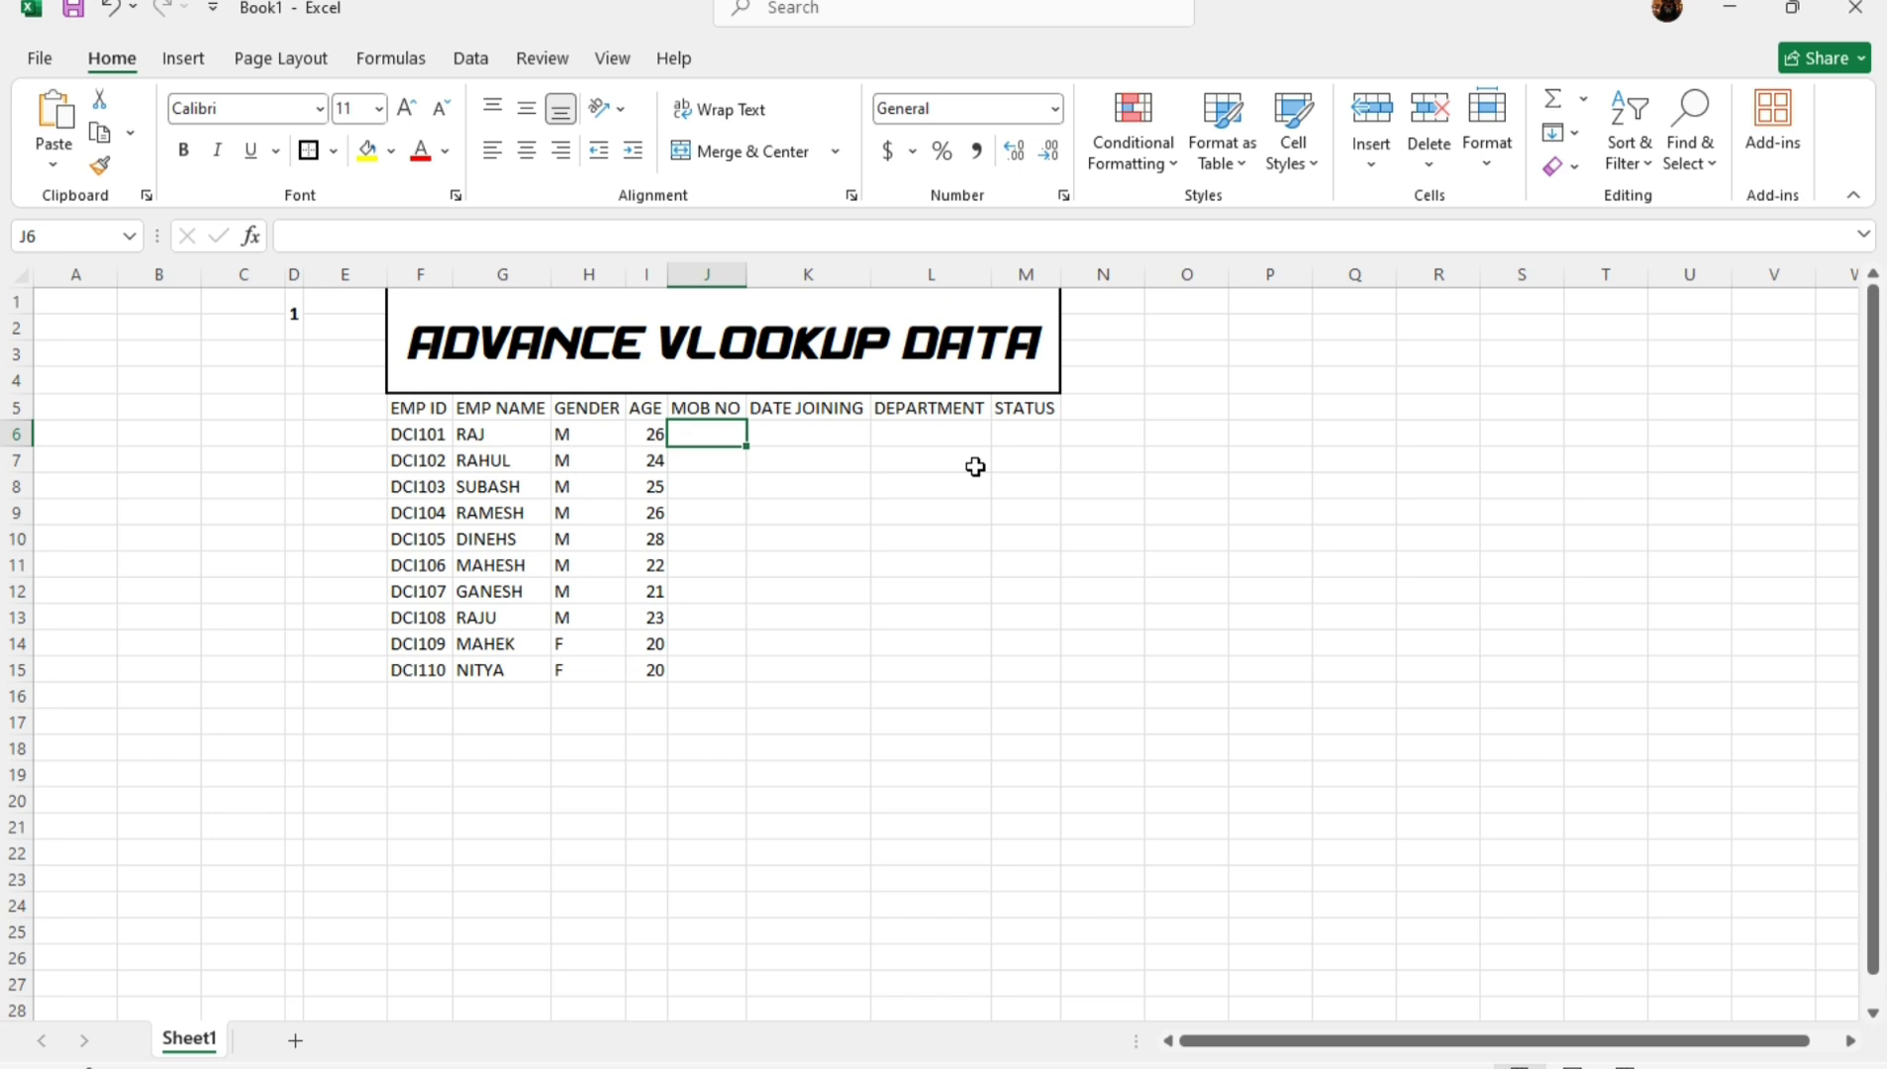
type("1234567")
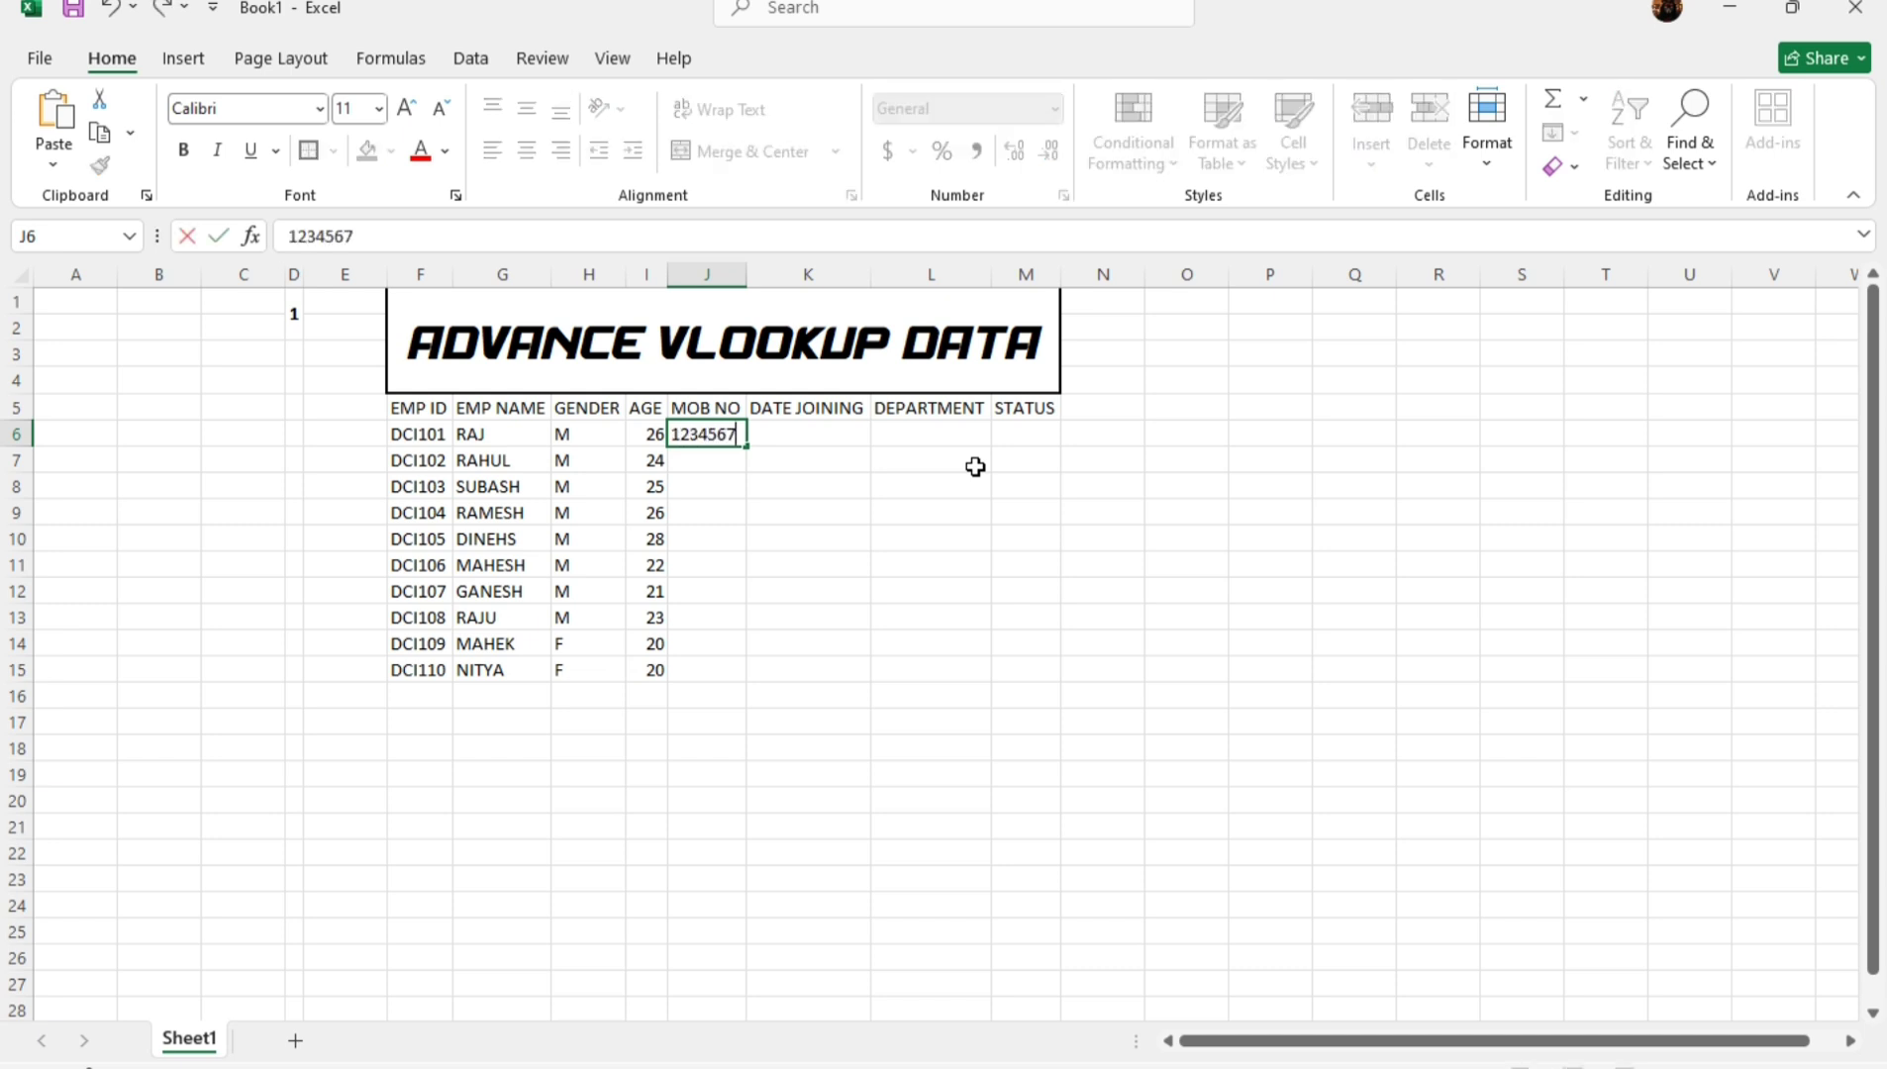
type("890")
key("Return")
left_click(750, 435)
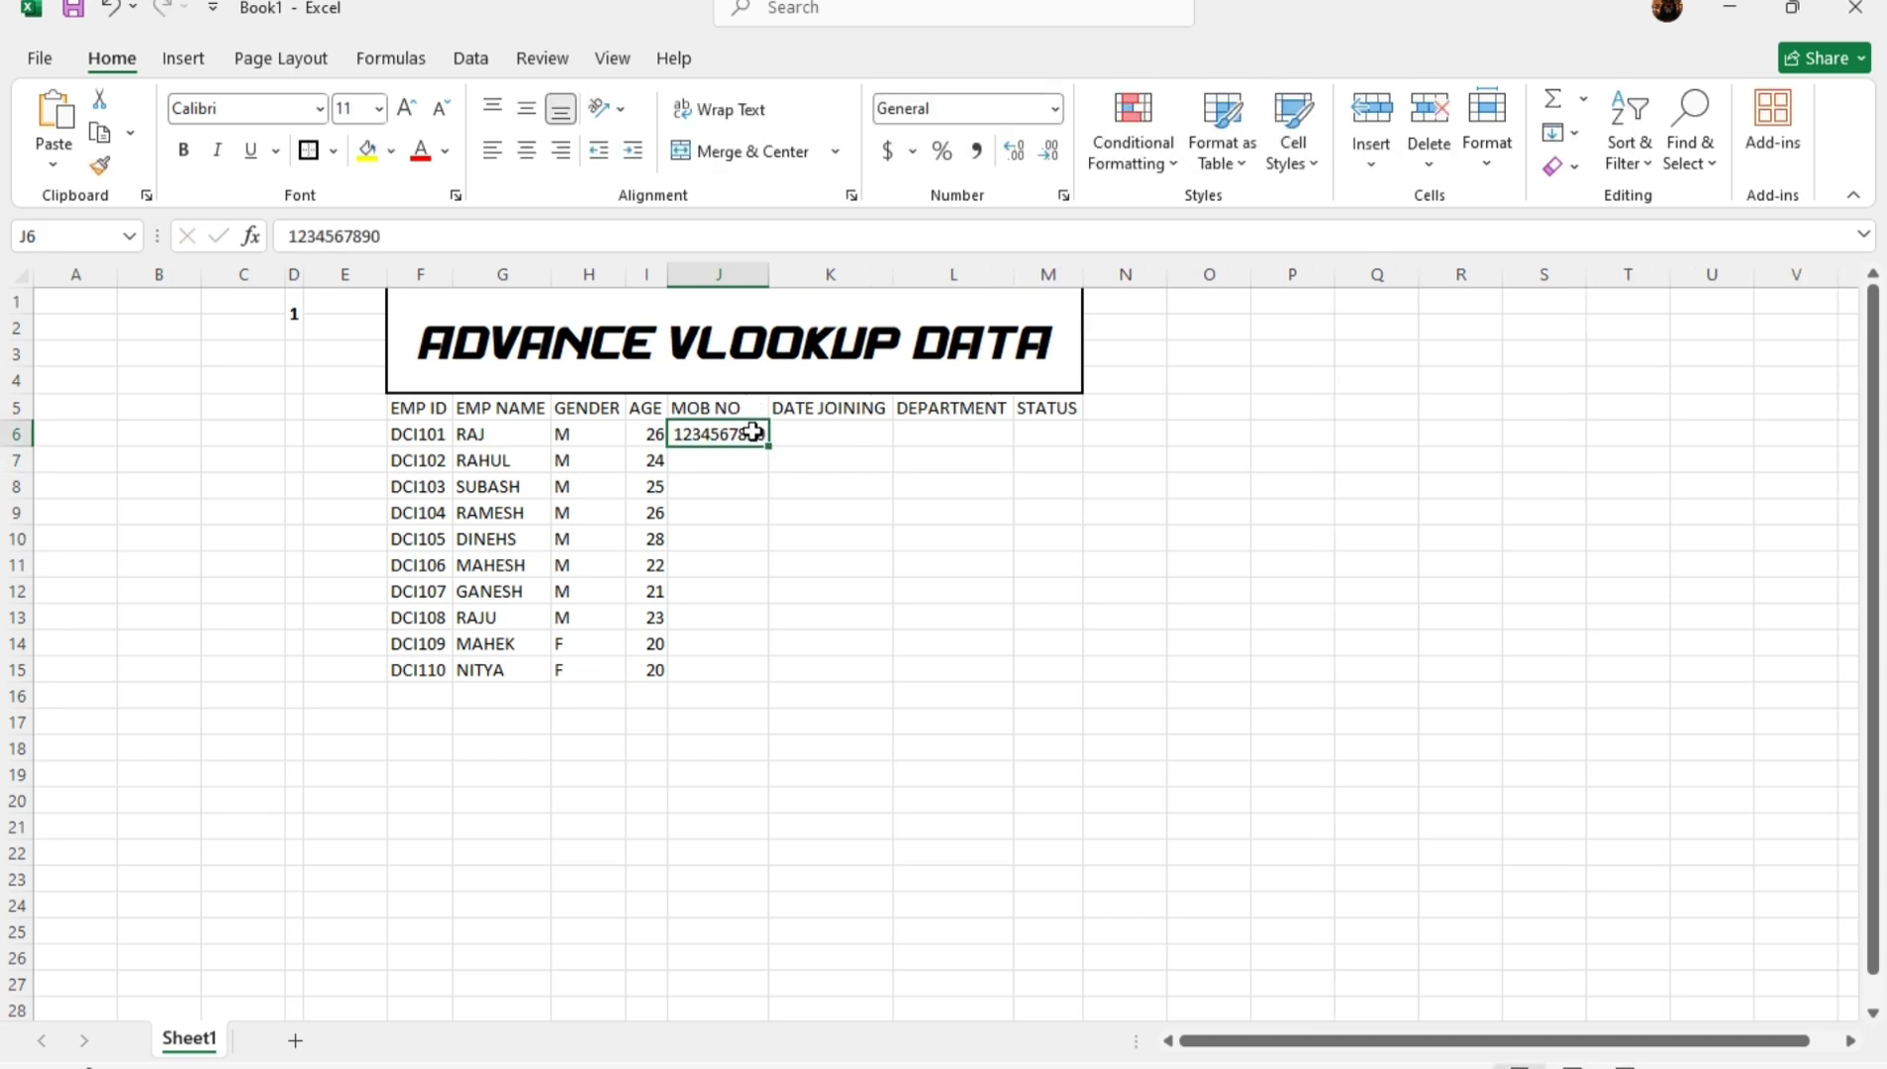
left_click(753, 457)
type("1234")
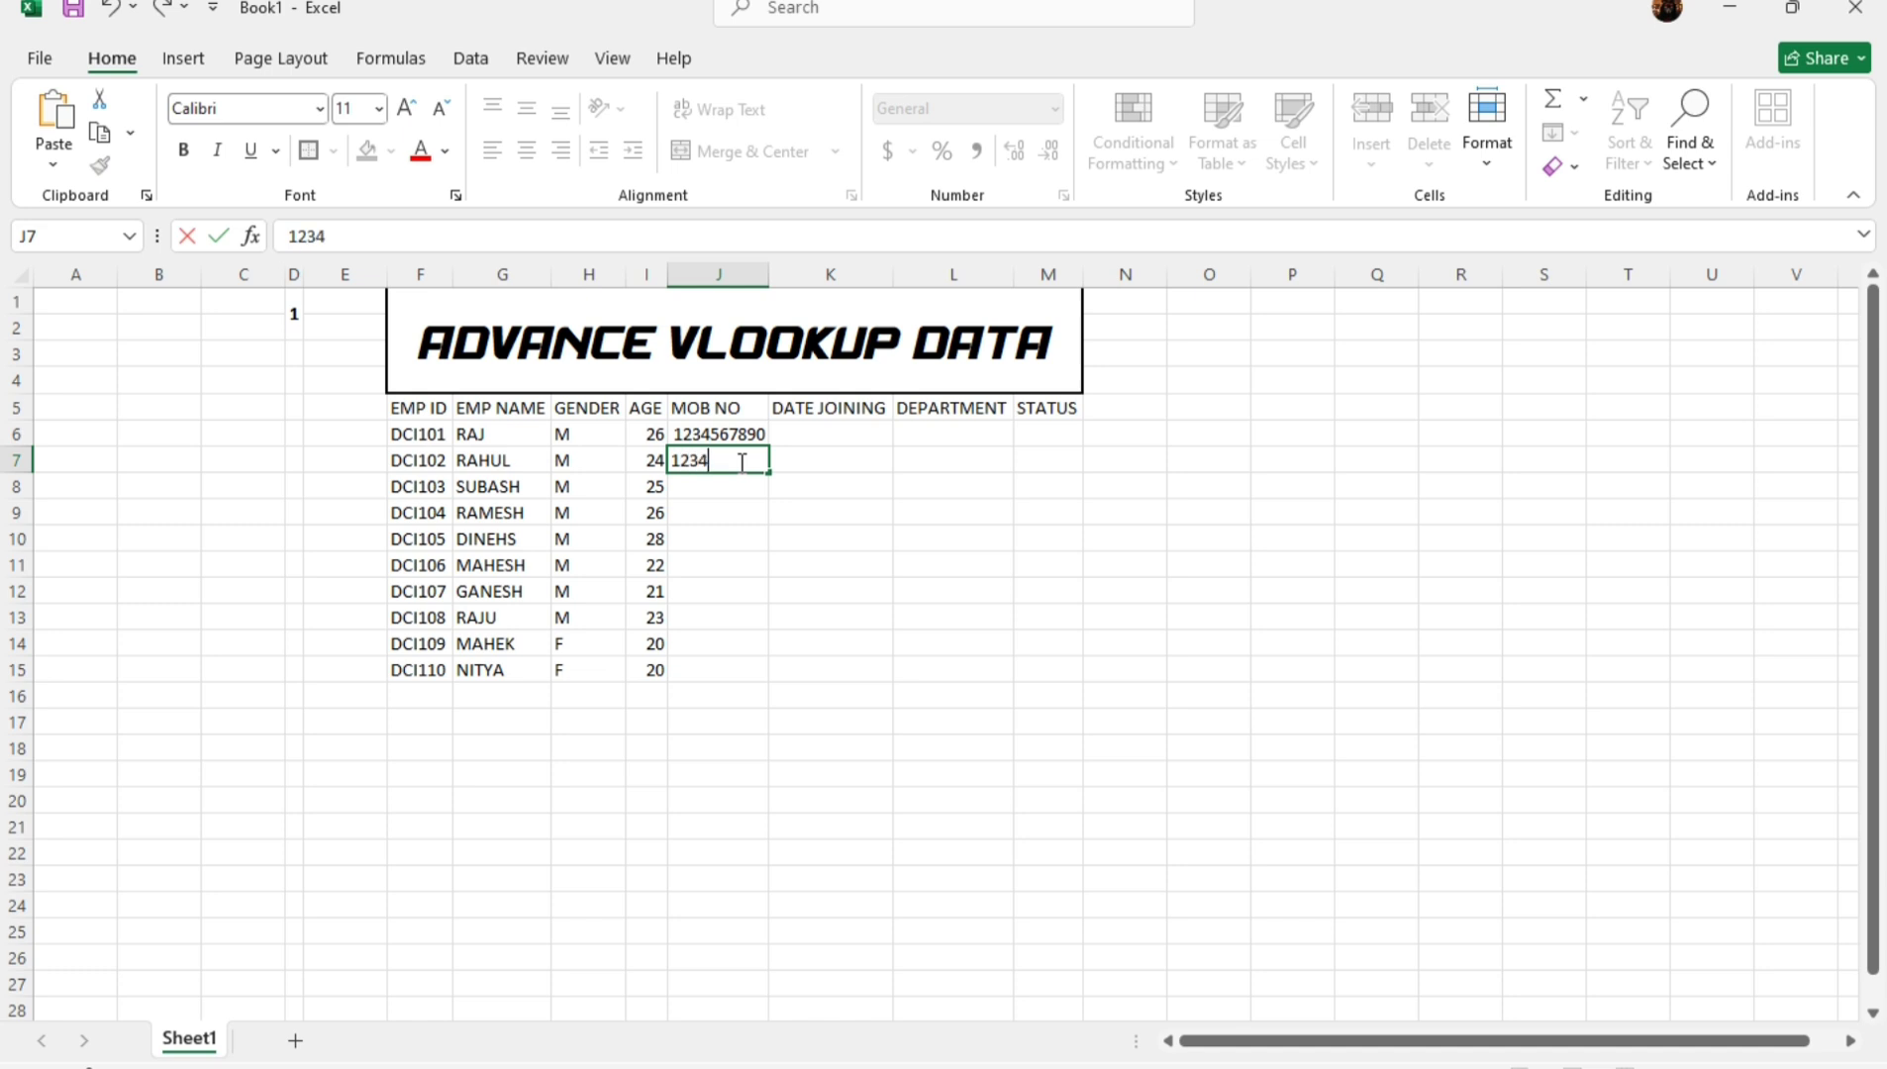
type("567891")
key("Return")
Fill the mobile number series from J6 and J7 down to J15.
left_click(714, 440)
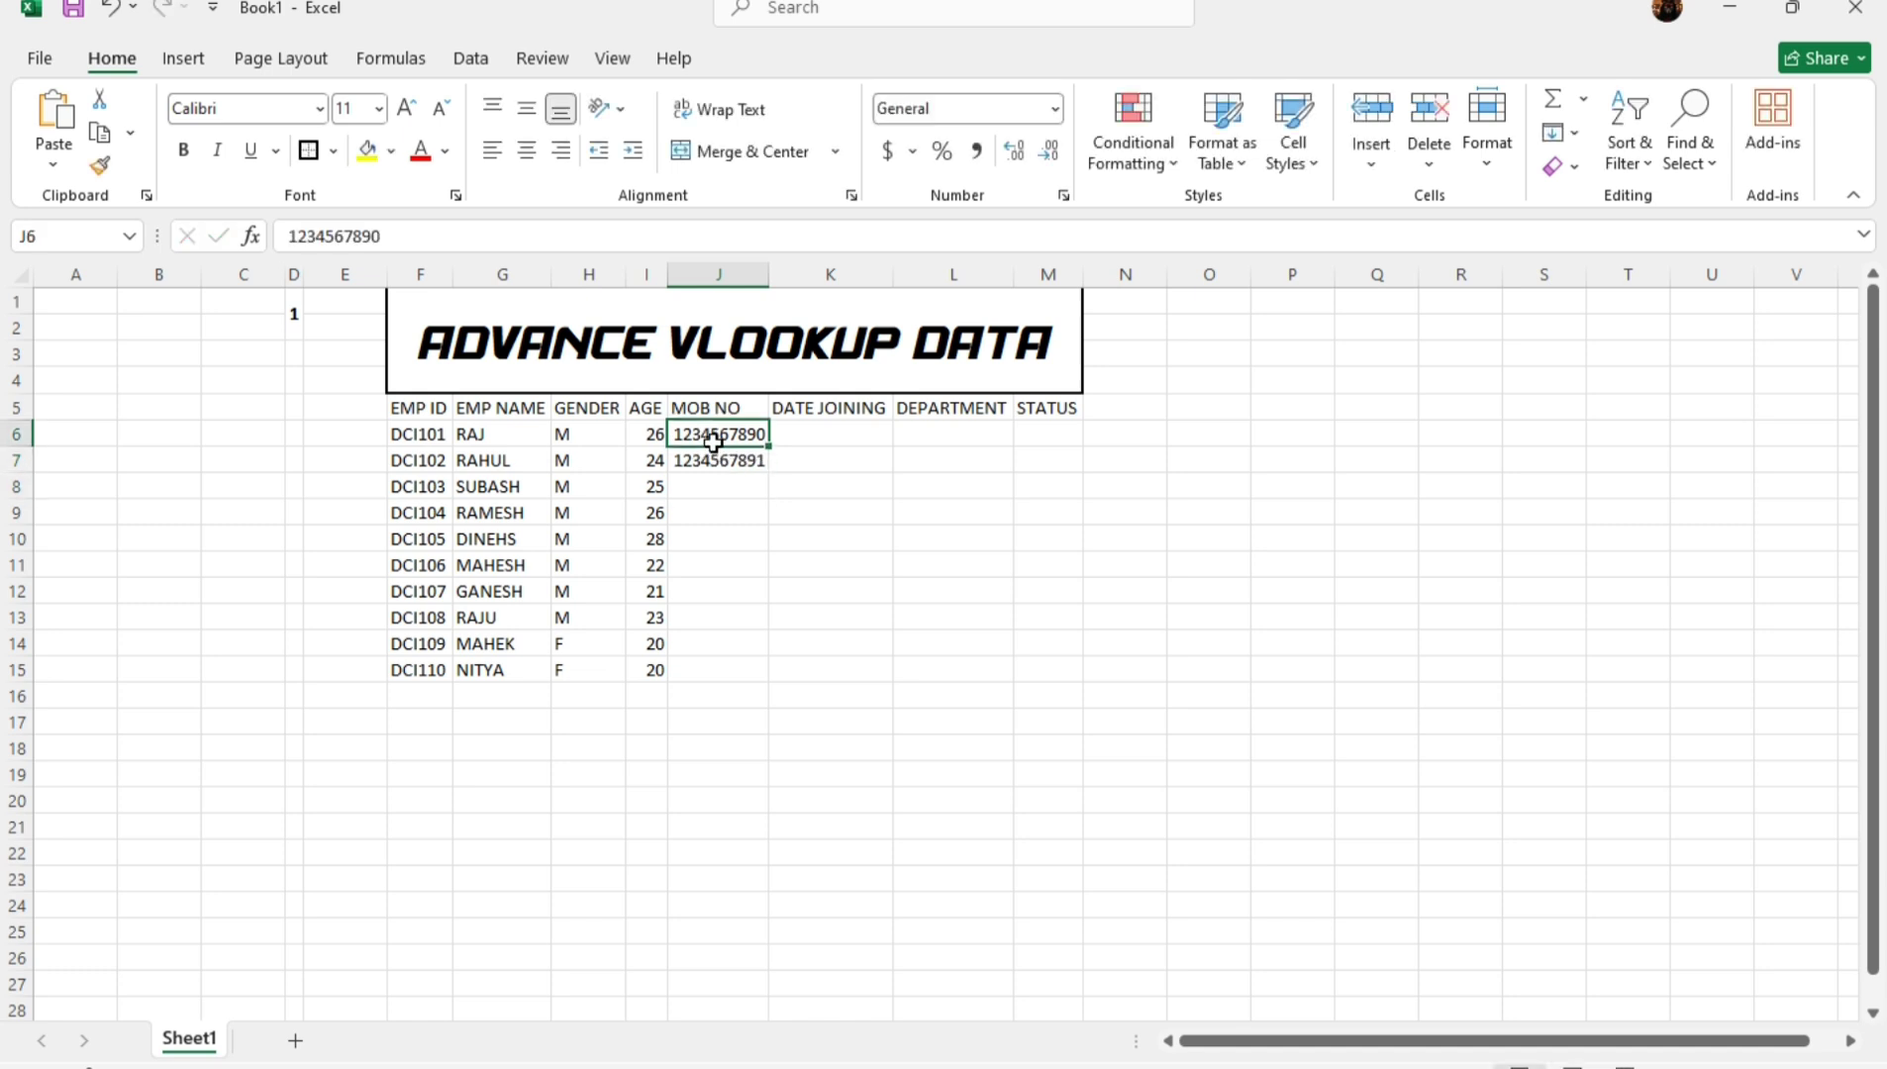
left_click_drag(714, 440, 768, 681)
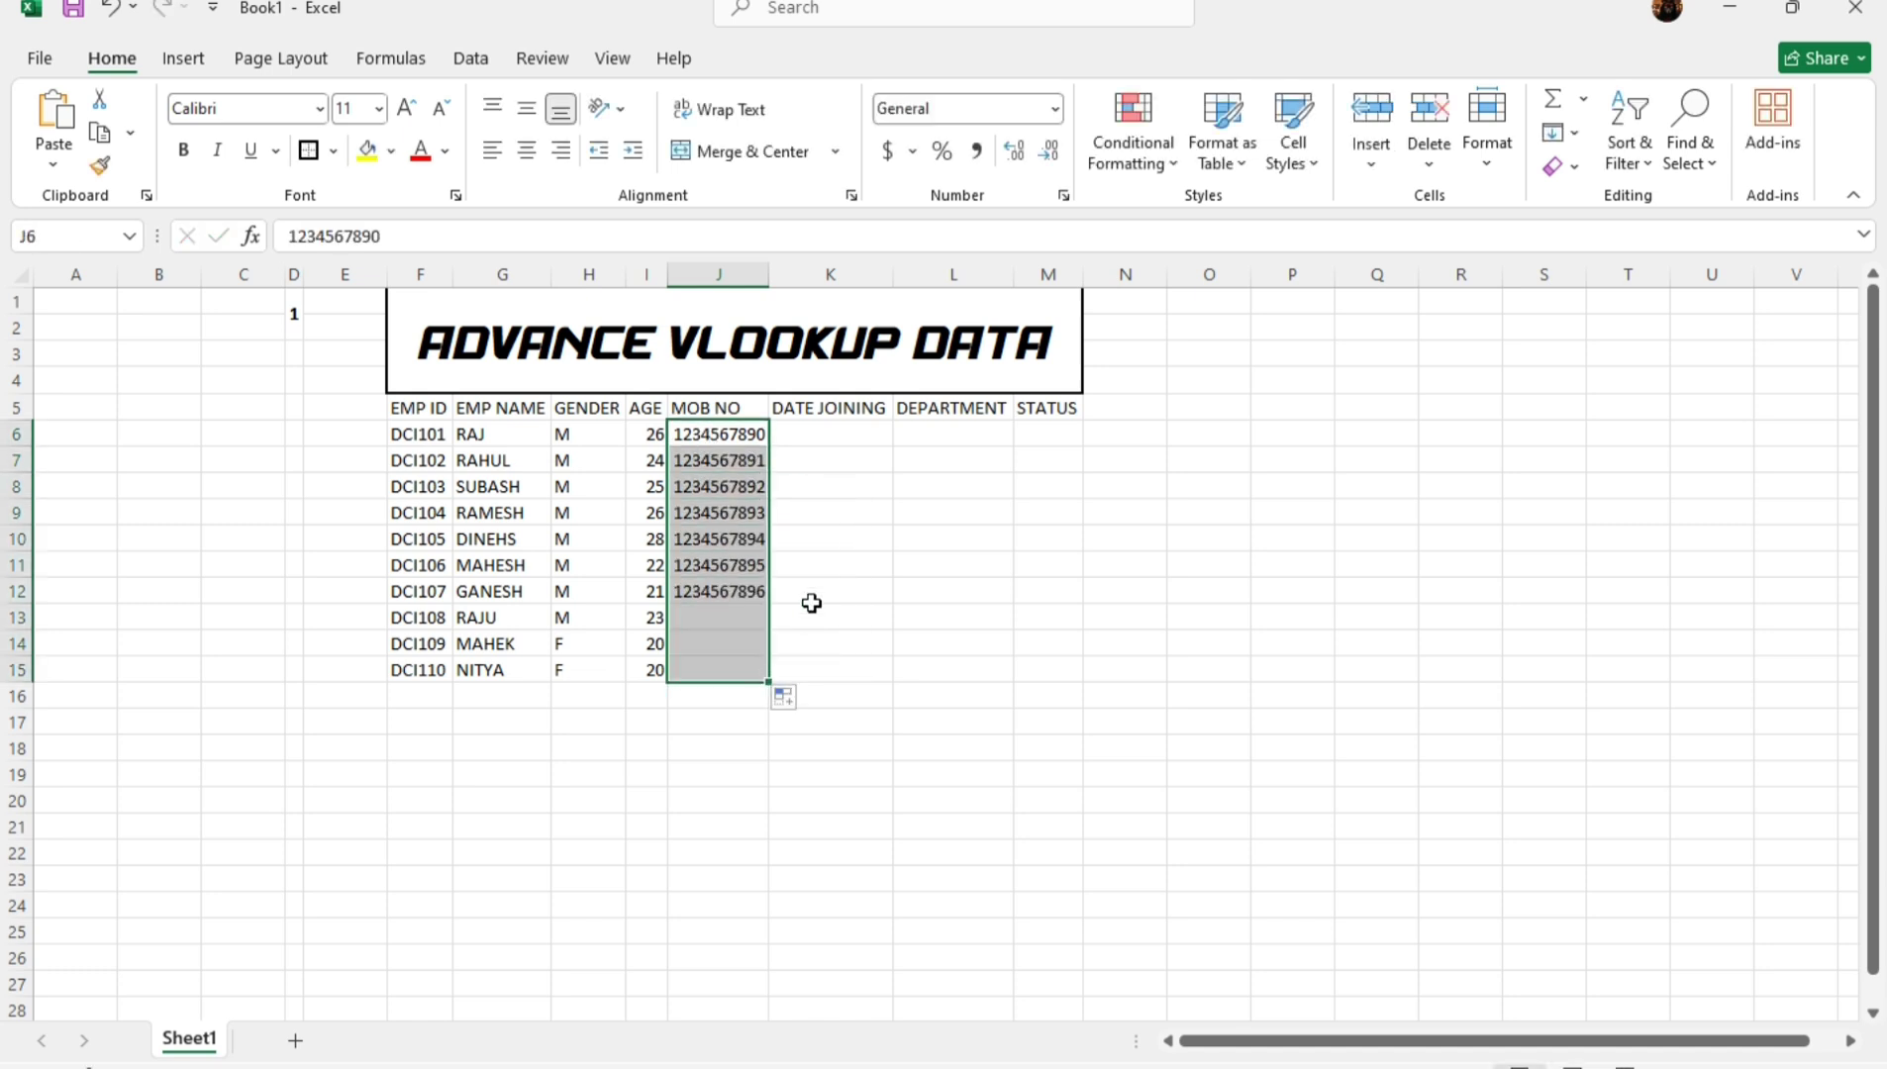
left_click(812, 599)
Change the heading in K5 to DATE OF JOINING and widen column K to fit it.
left_click(831, 438)
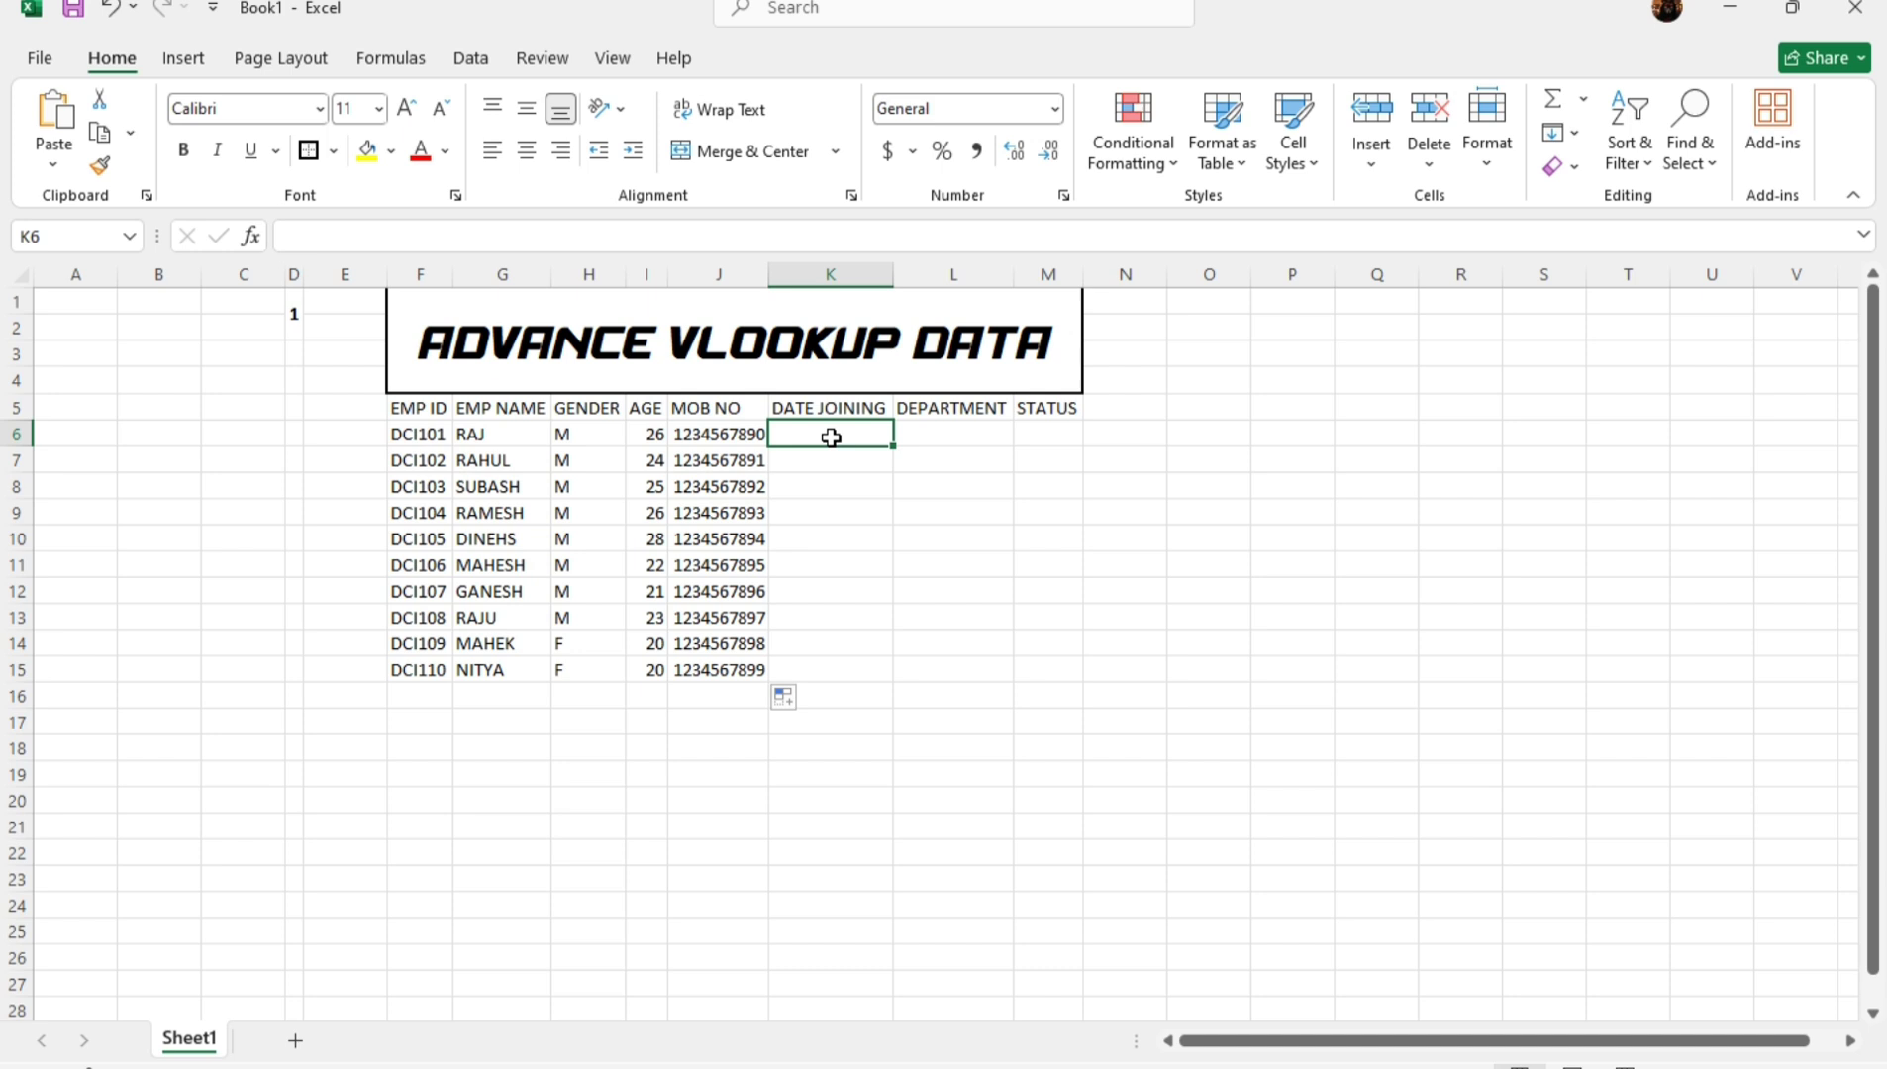
double_click(817, 408)
type("OF")
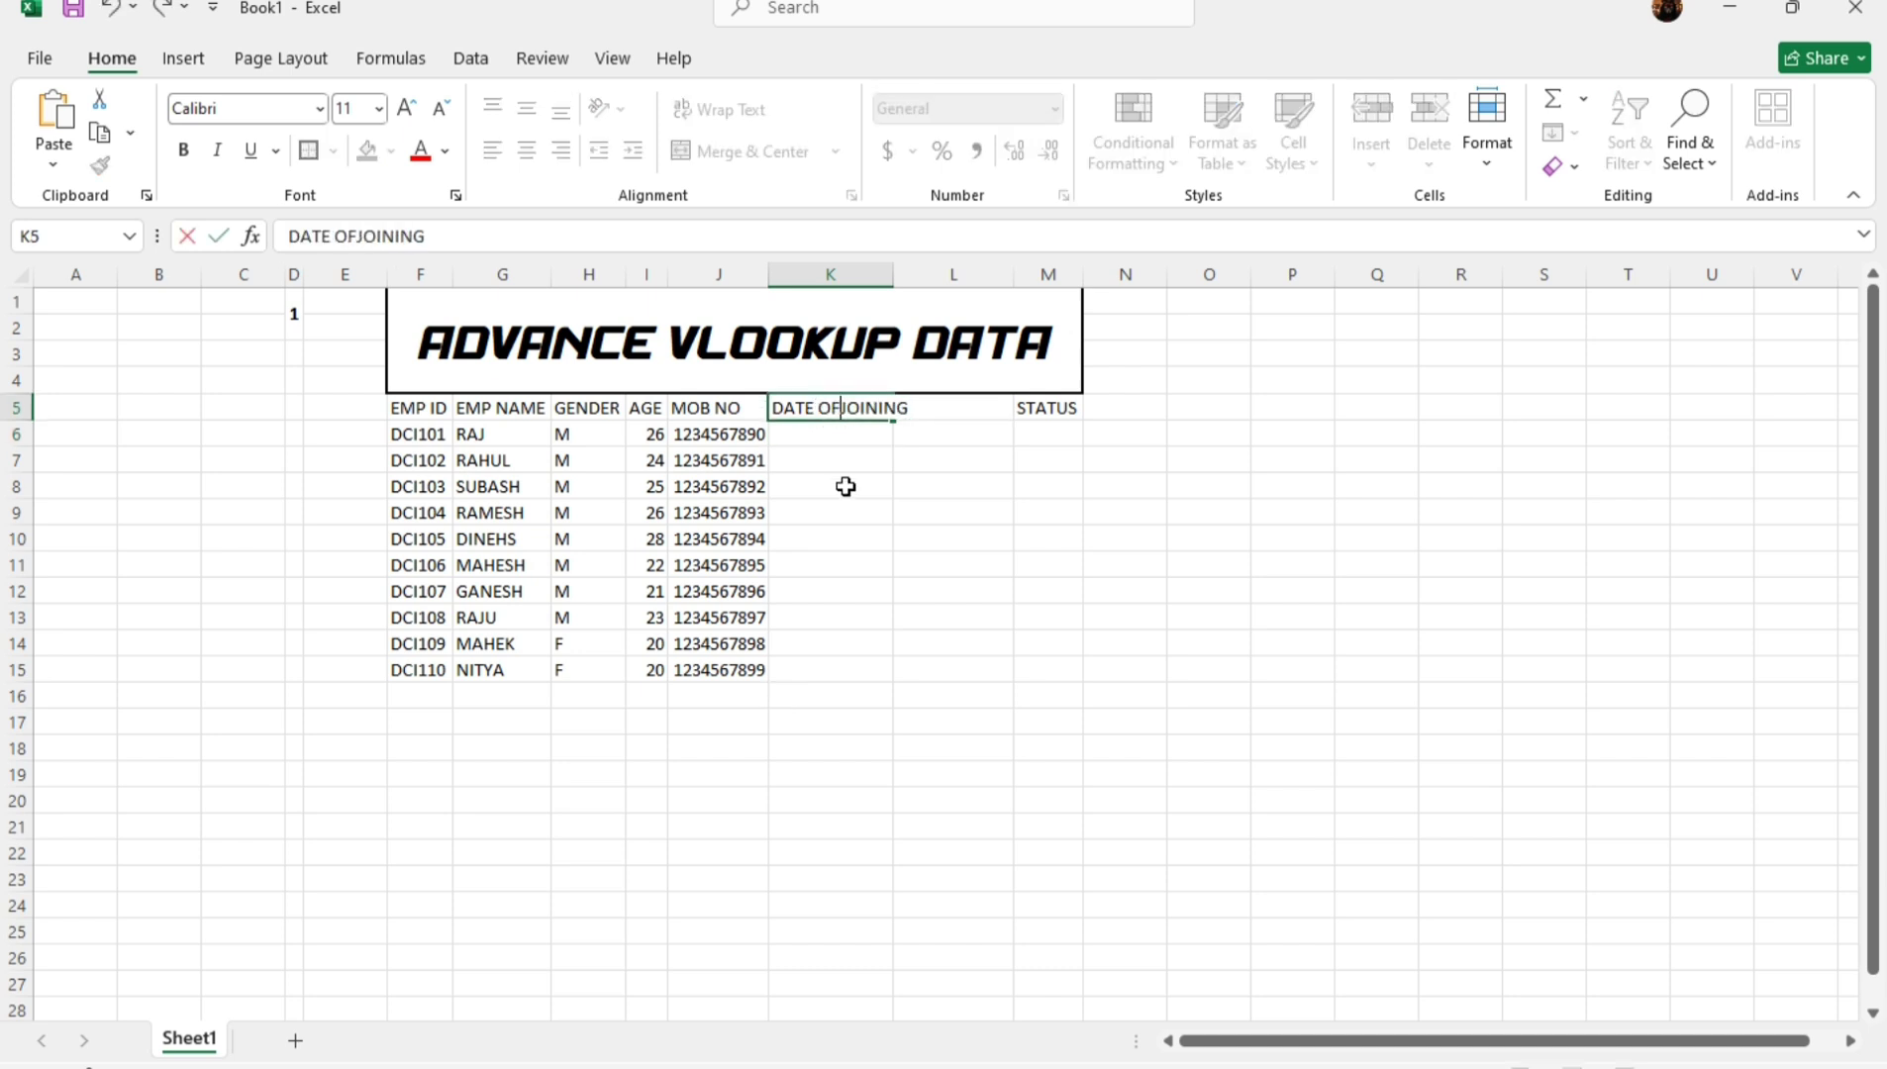
key("Return")
left_click_drag(893, 274, 920, 278)
left_click(843, 565)
Enter the joining dates 2/2/2022 in K6 and 1/1/2022 in K7.
left_click(849, 432)
type("02/02/20")
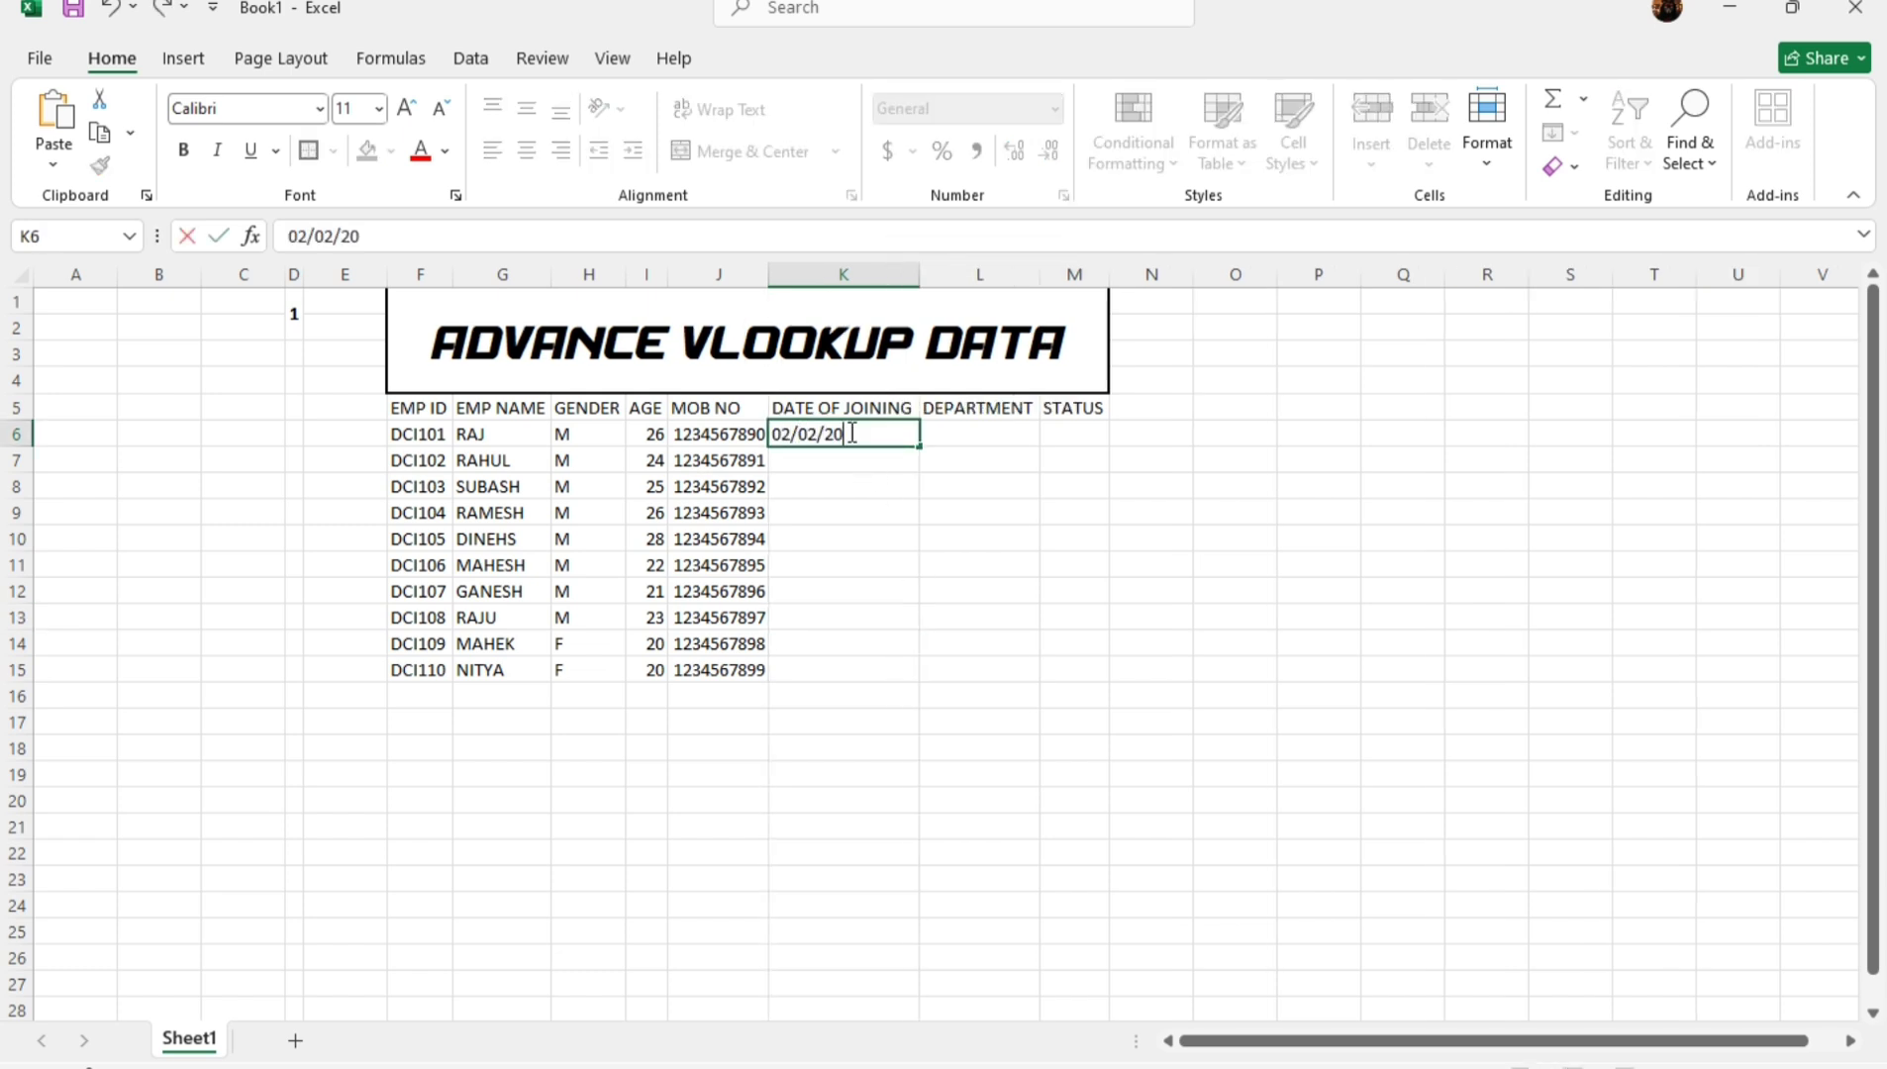
type("223")
key("BackSpace")
key("Return")
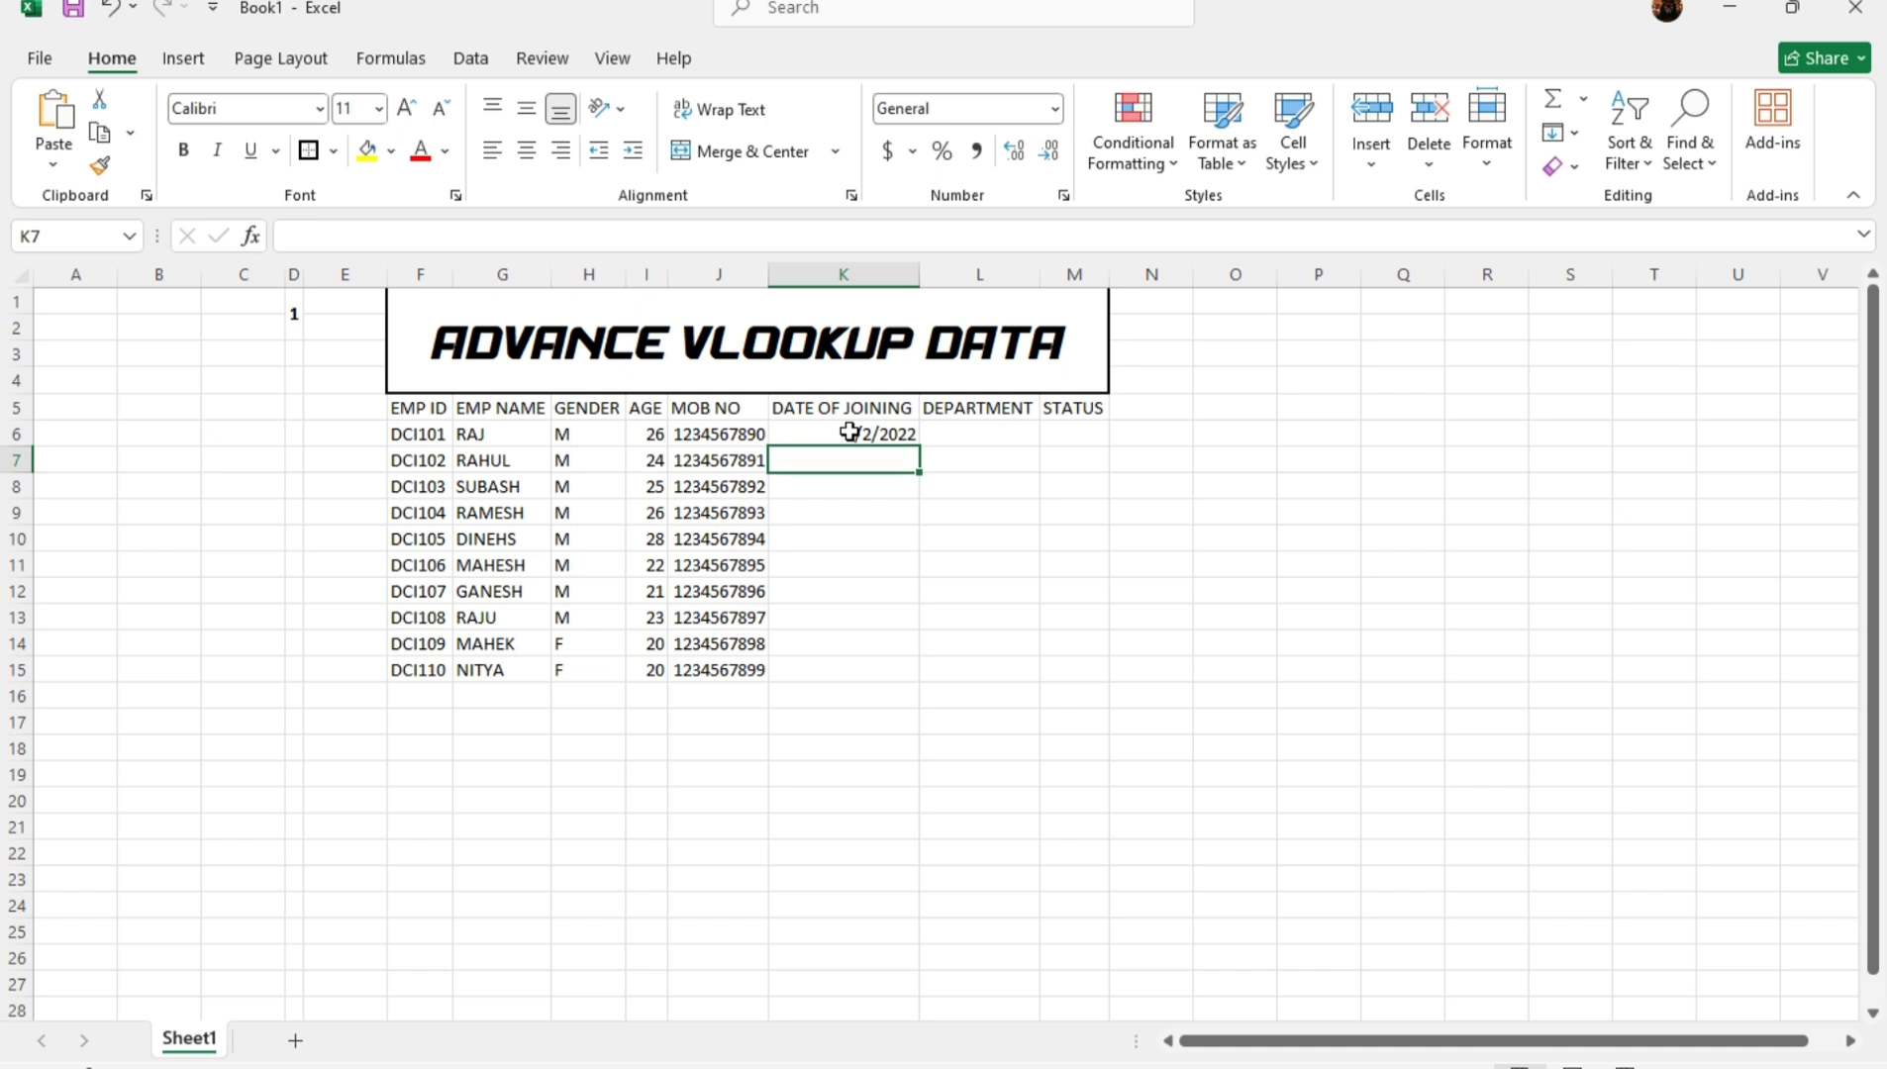
type("01/01/")
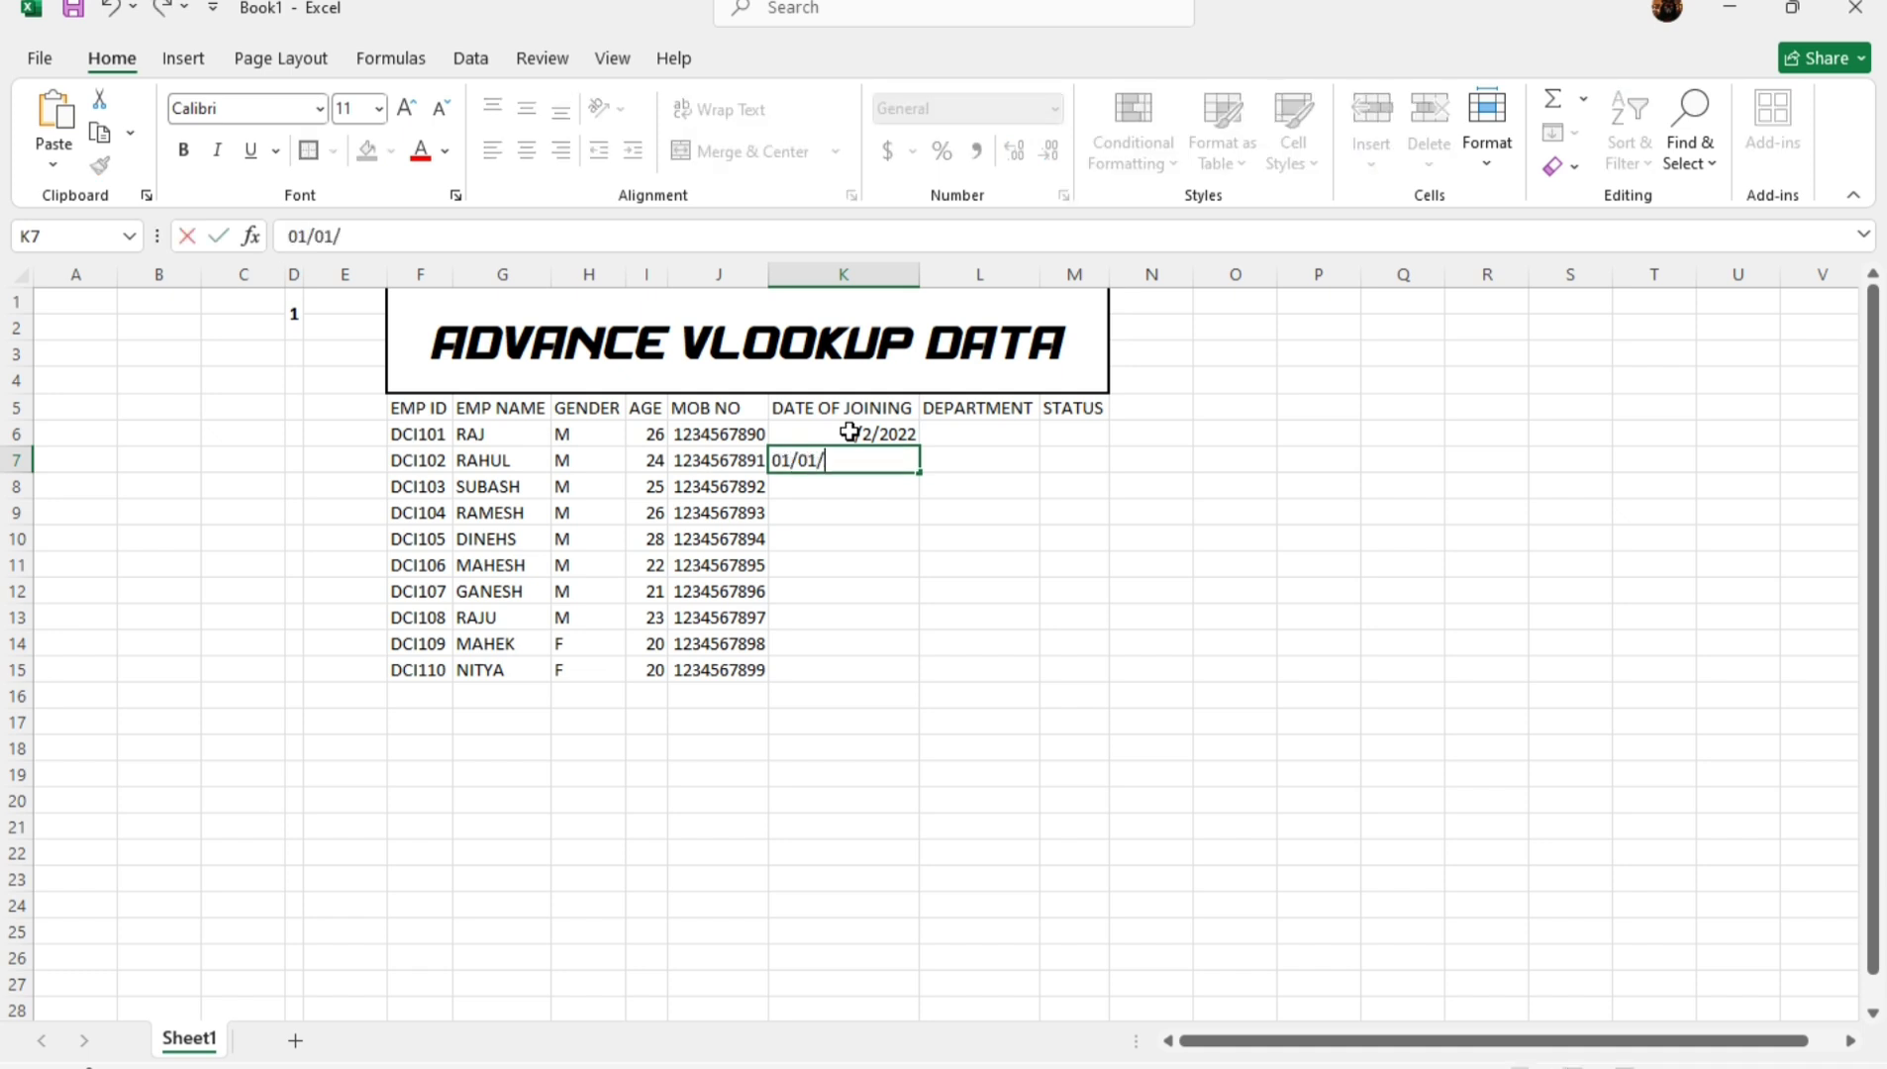
type("2022")
key("Return")
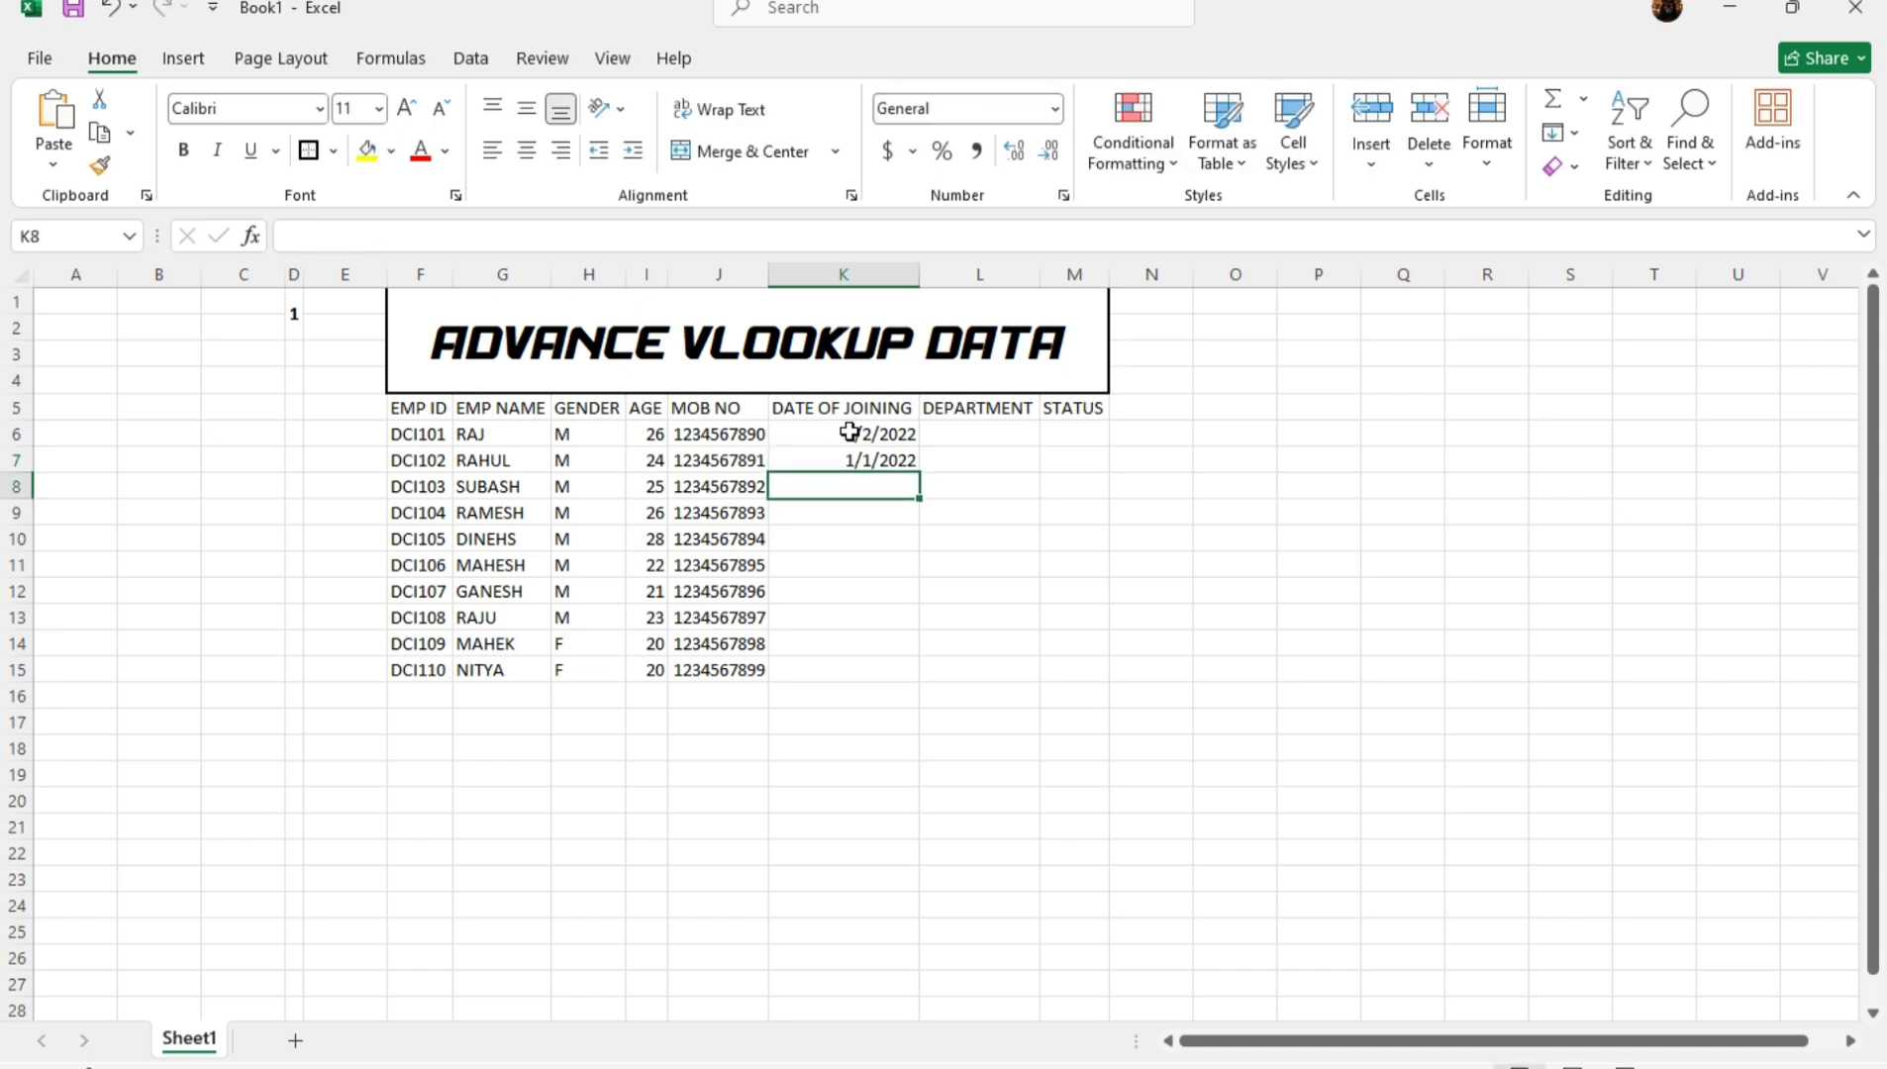
Enter the joining date 1/1/2023 in K8 and repeat the three dates down to K15.
type("01/01/2")
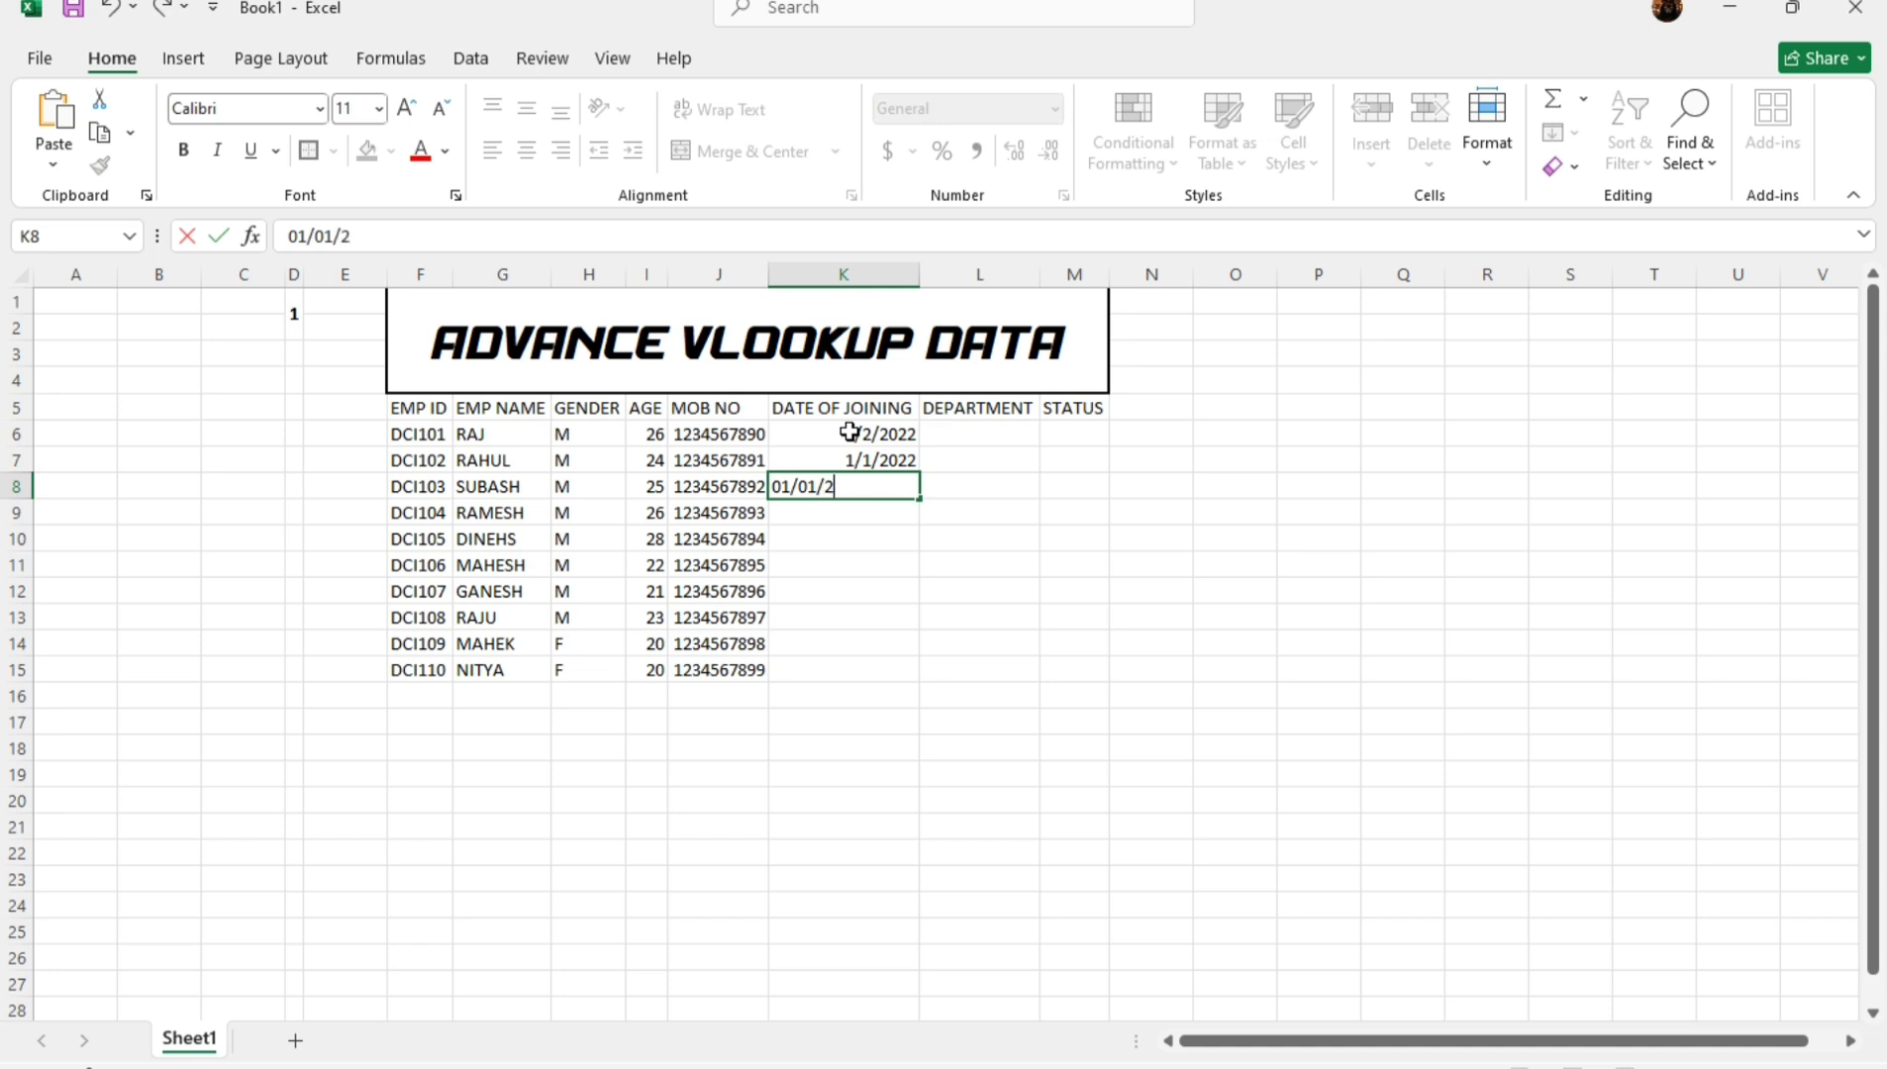
type("023")
key("Return")
left_click_drag(849, 431, 1010, 681)
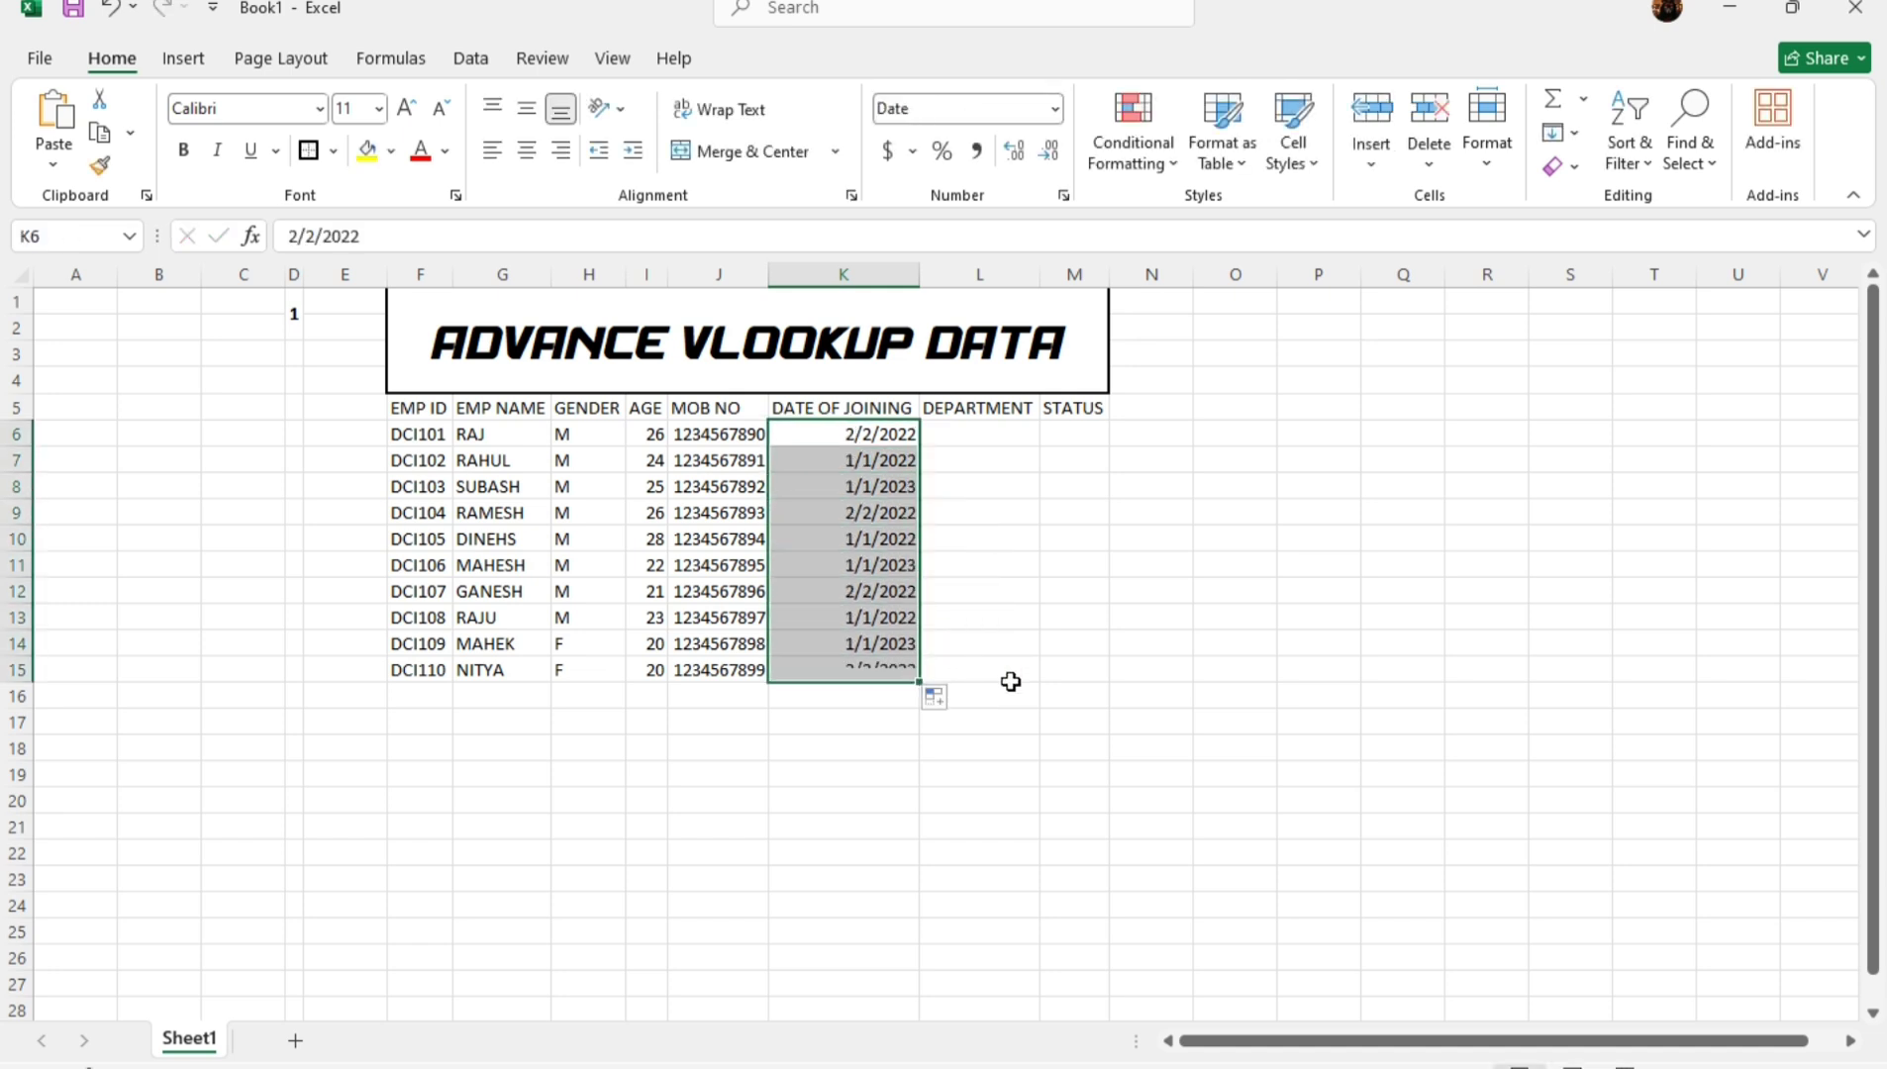
left_click(894, 746)
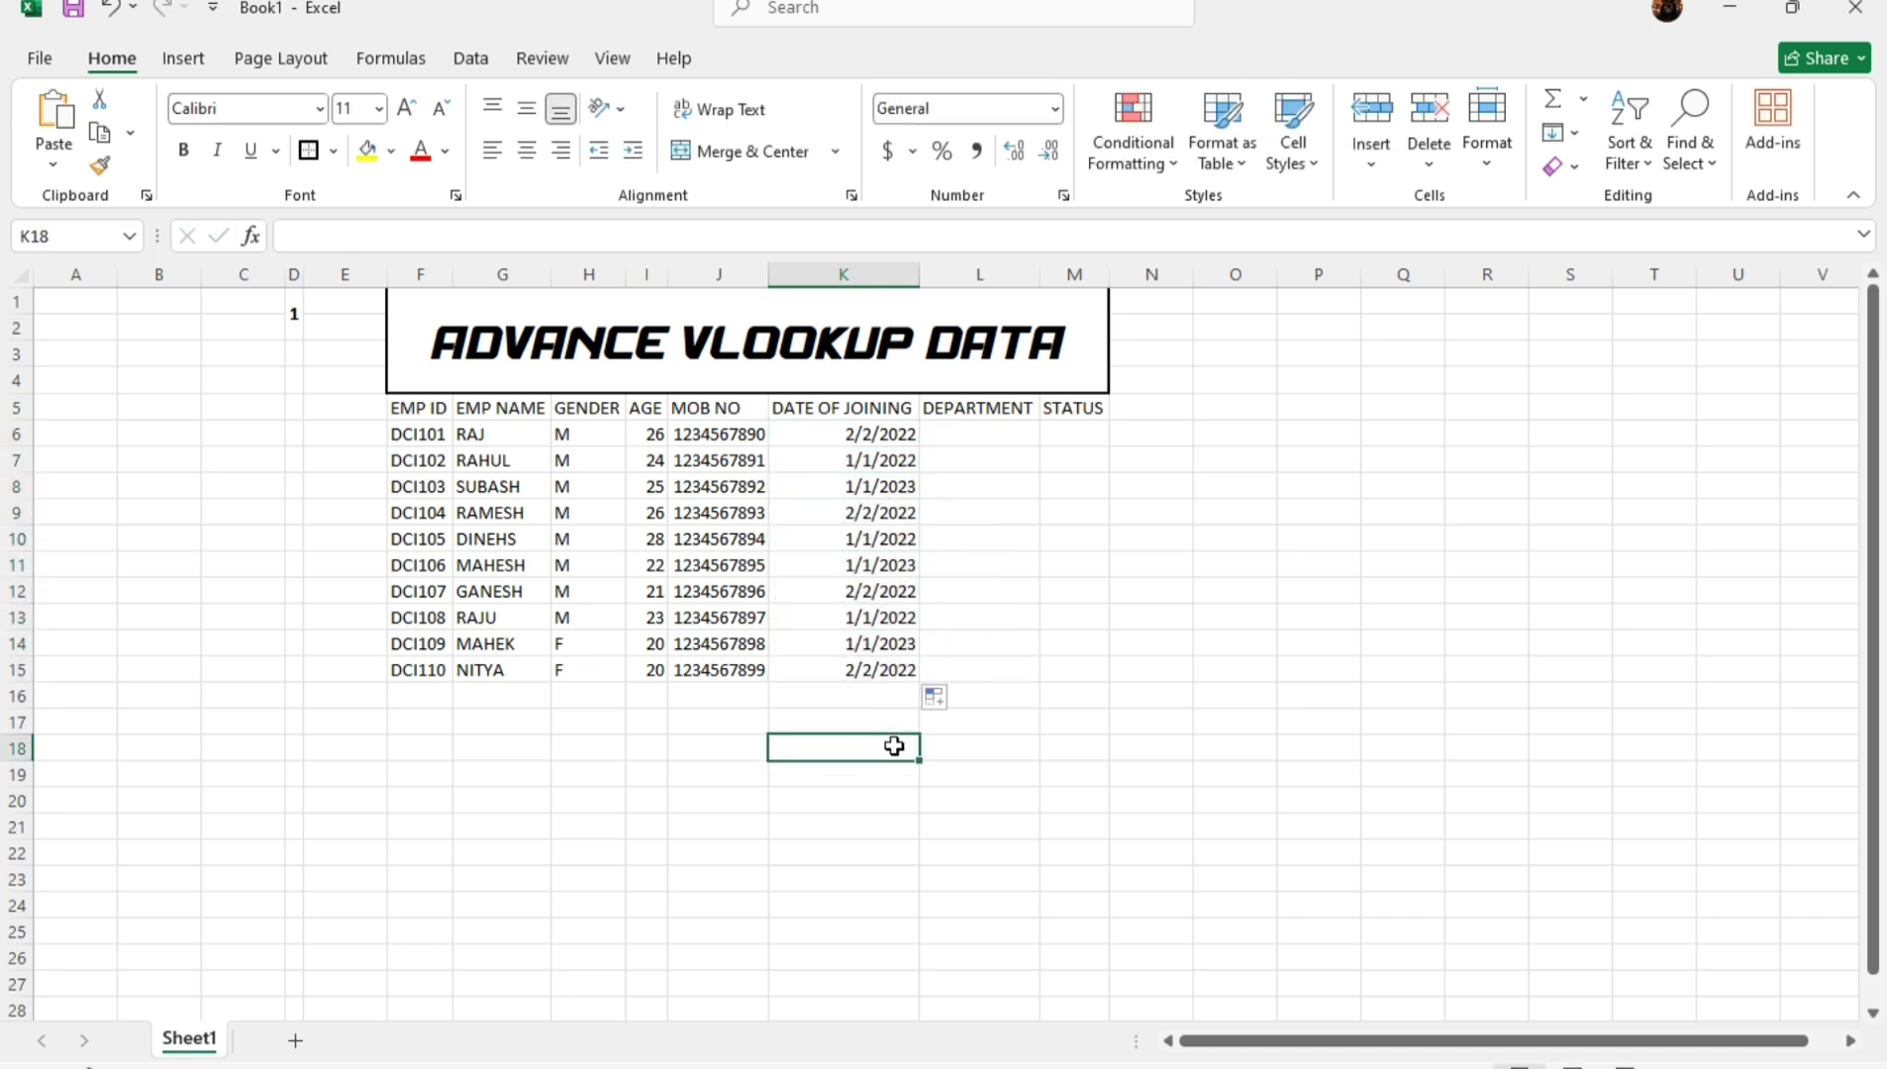
Enter the departments CA, PA, MANAGER and WORKER in L6 to L9 and repeat them down to L15.
left_click(947, 438)
type("C")
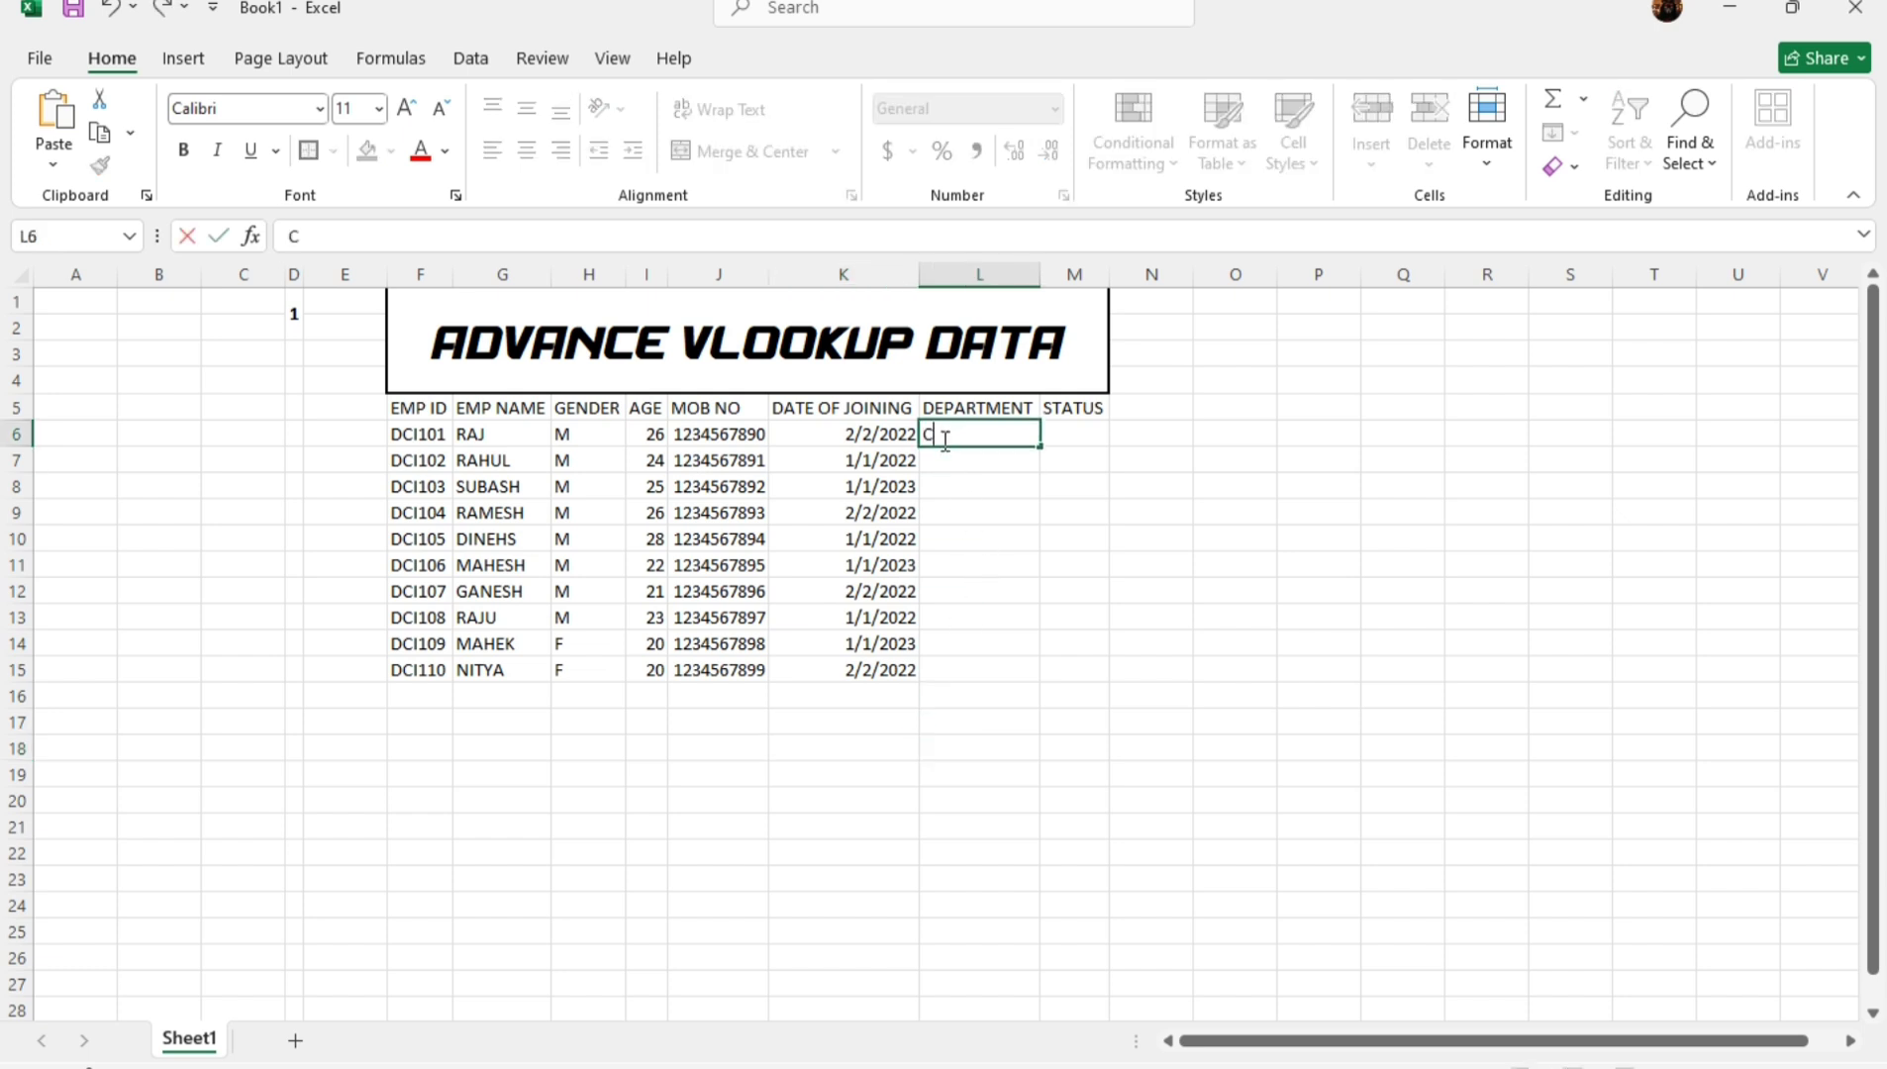
key("Return")
type("PA")
key("Return")
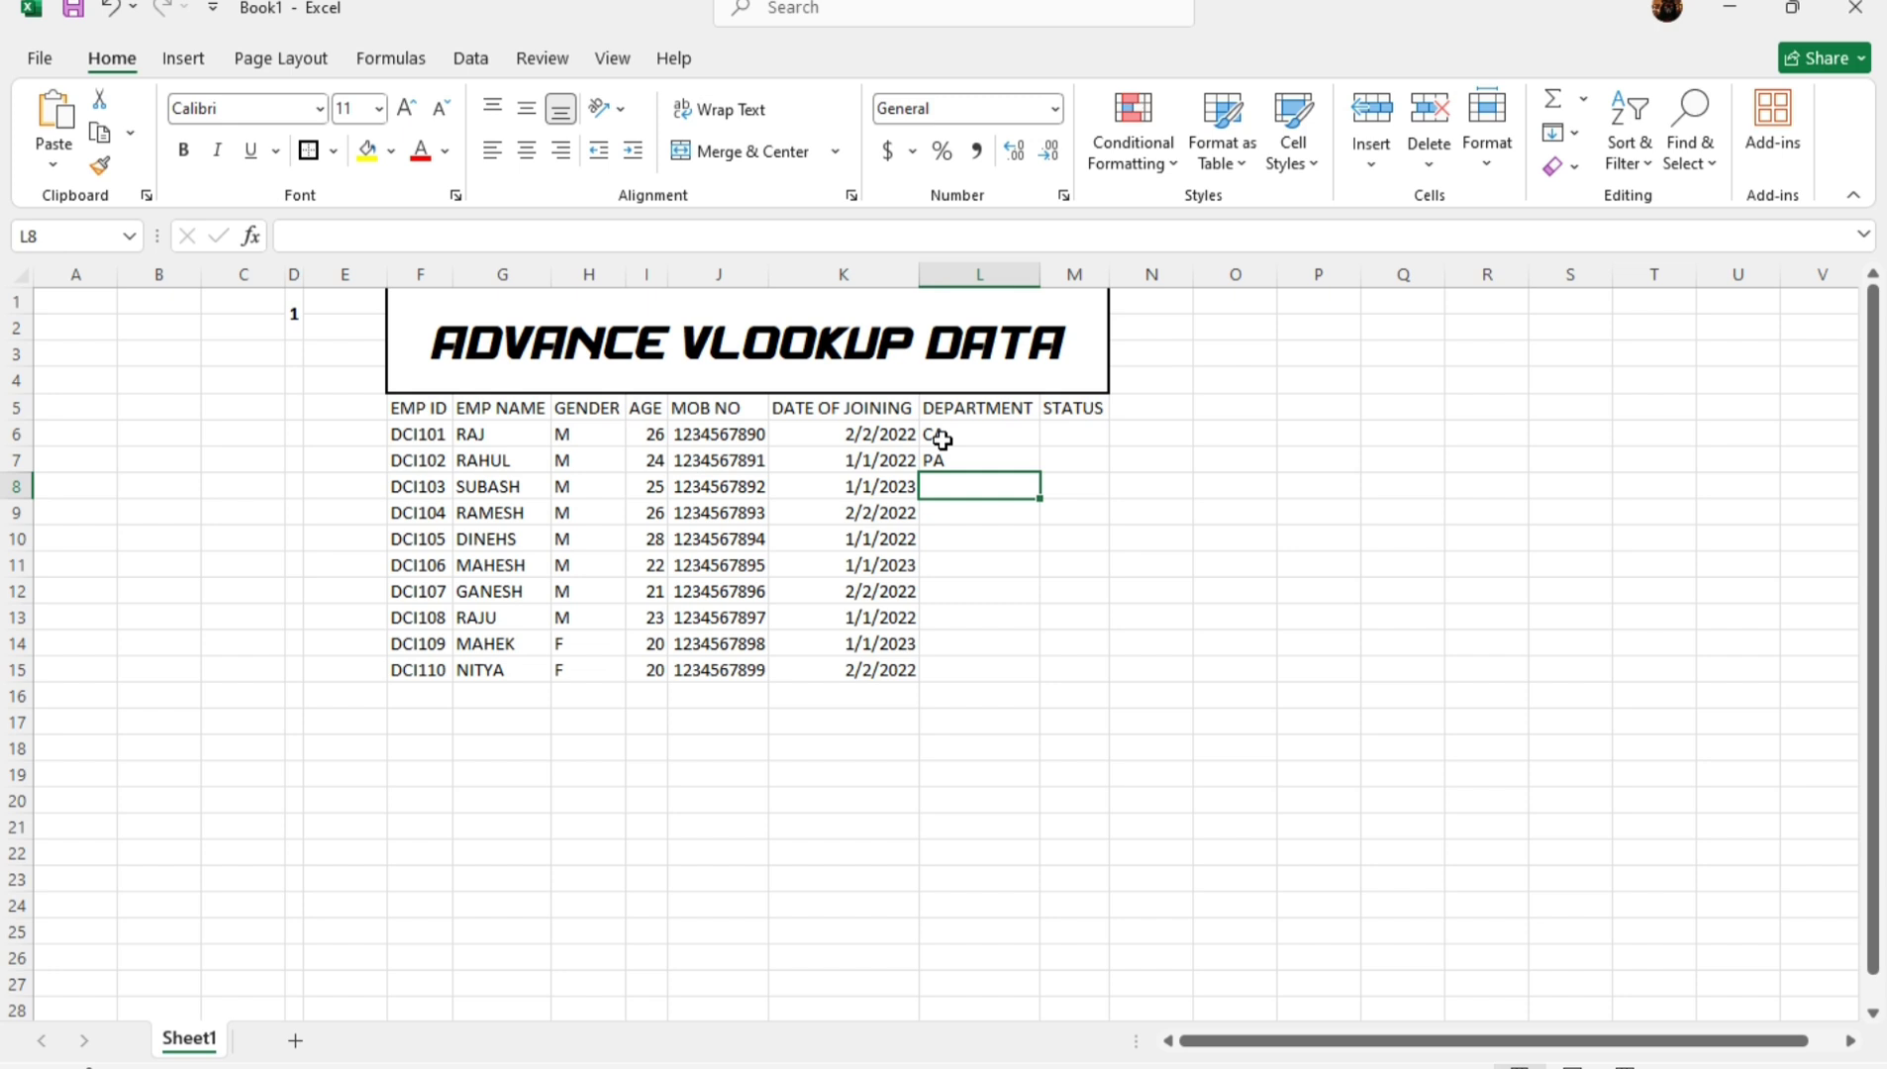
type("MANAGER")
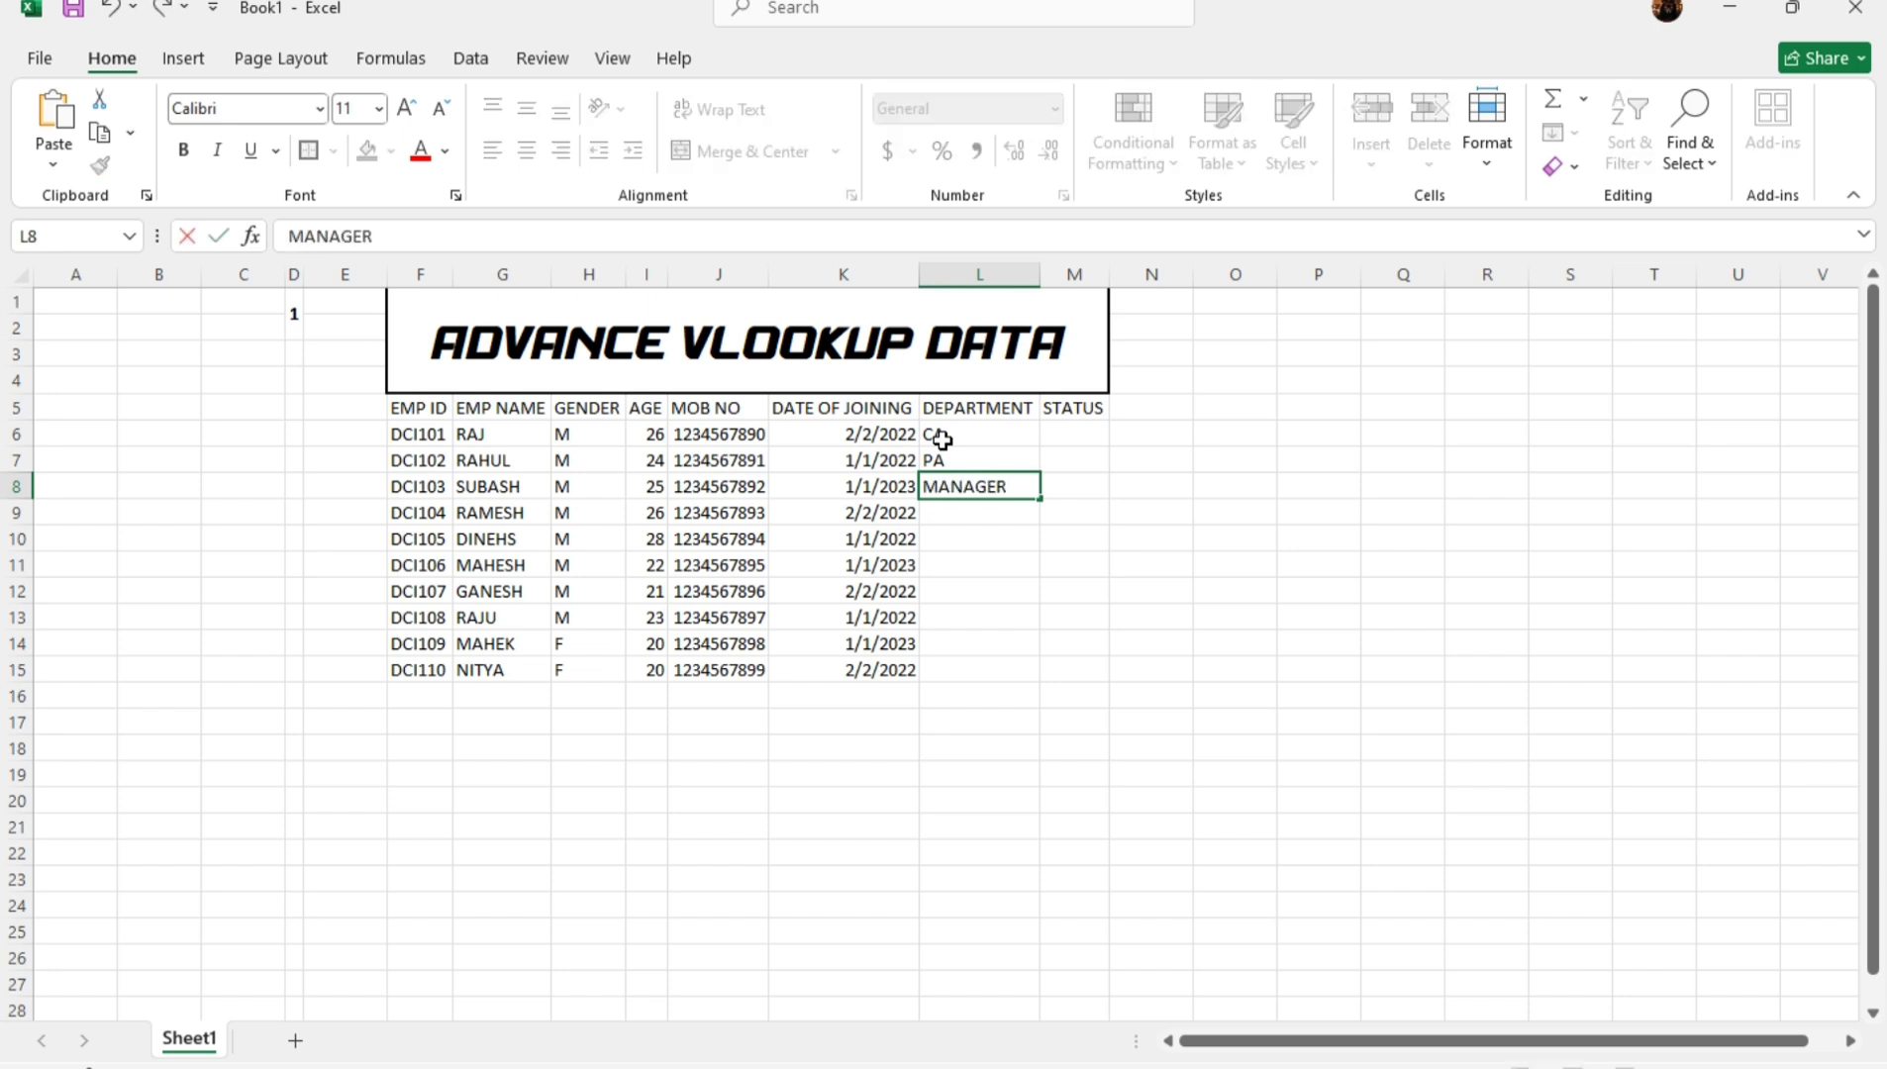
key("Return")
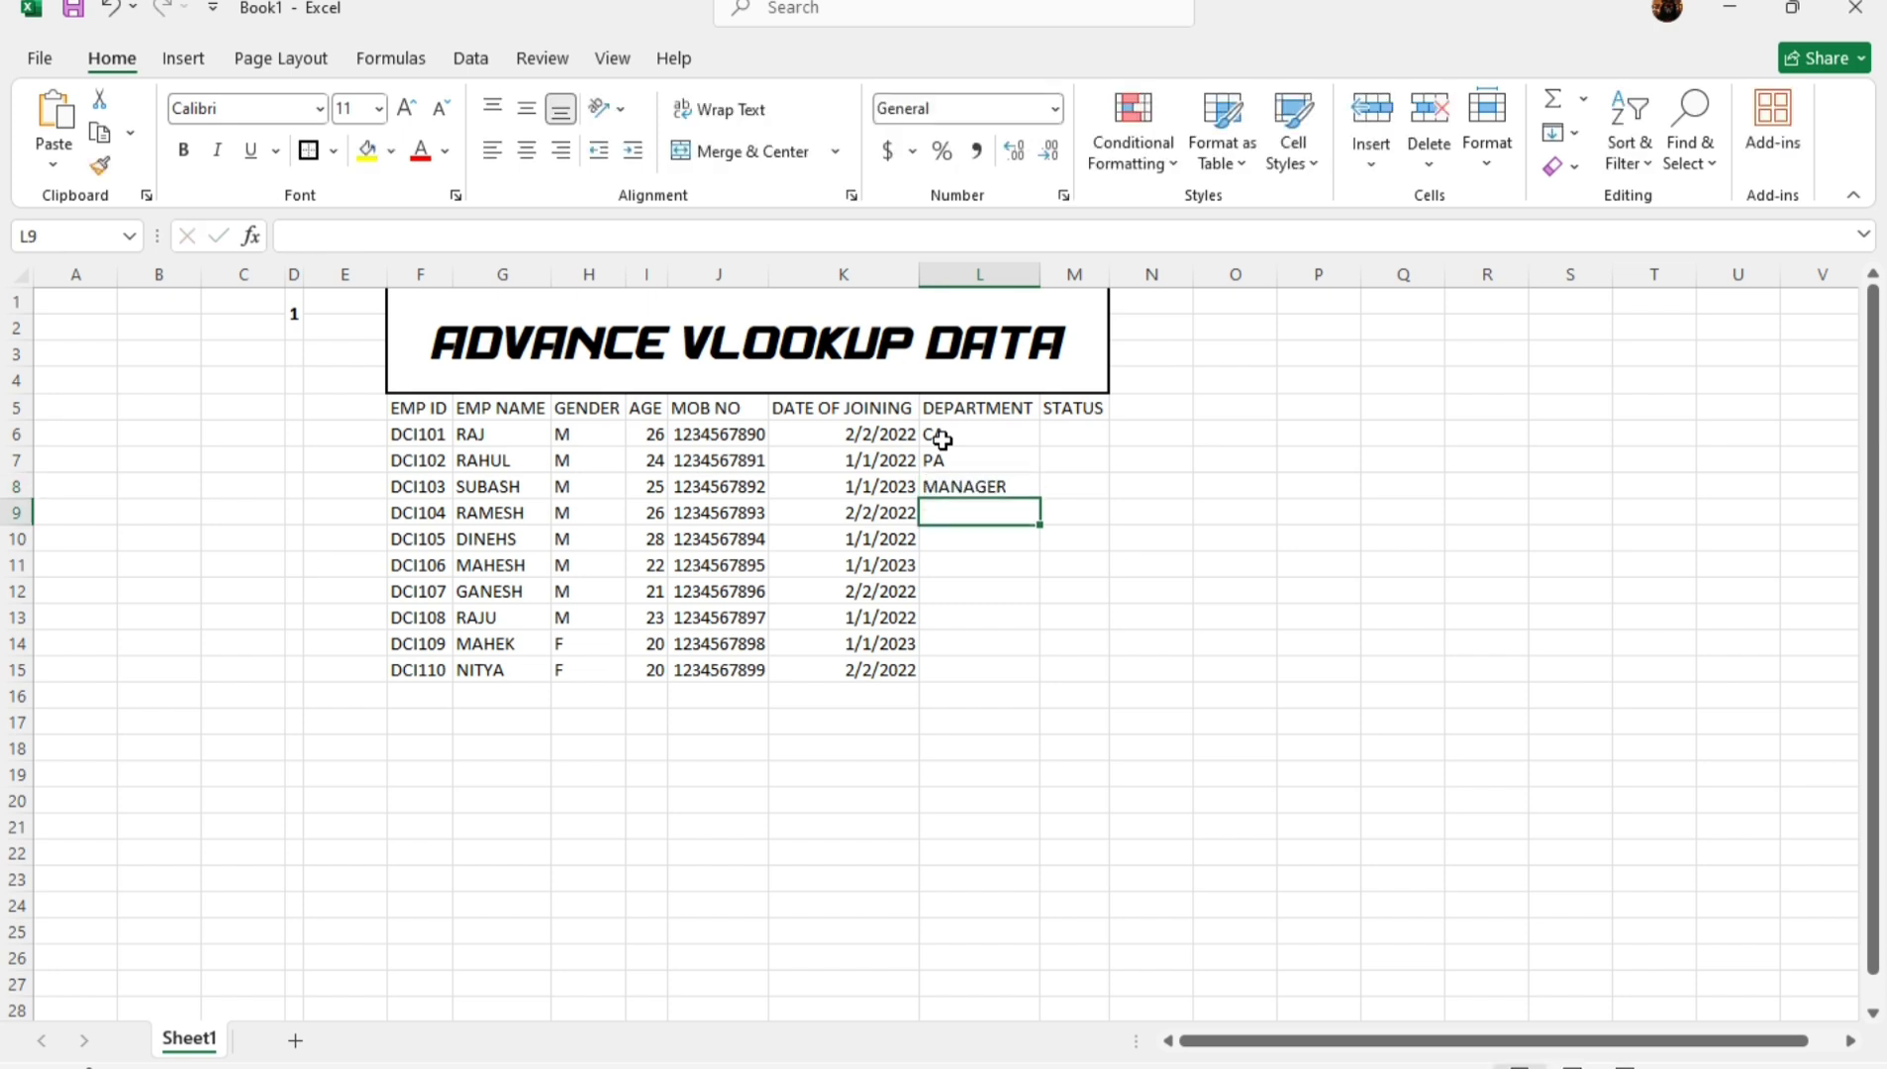
type("WORKER")
key("Return")
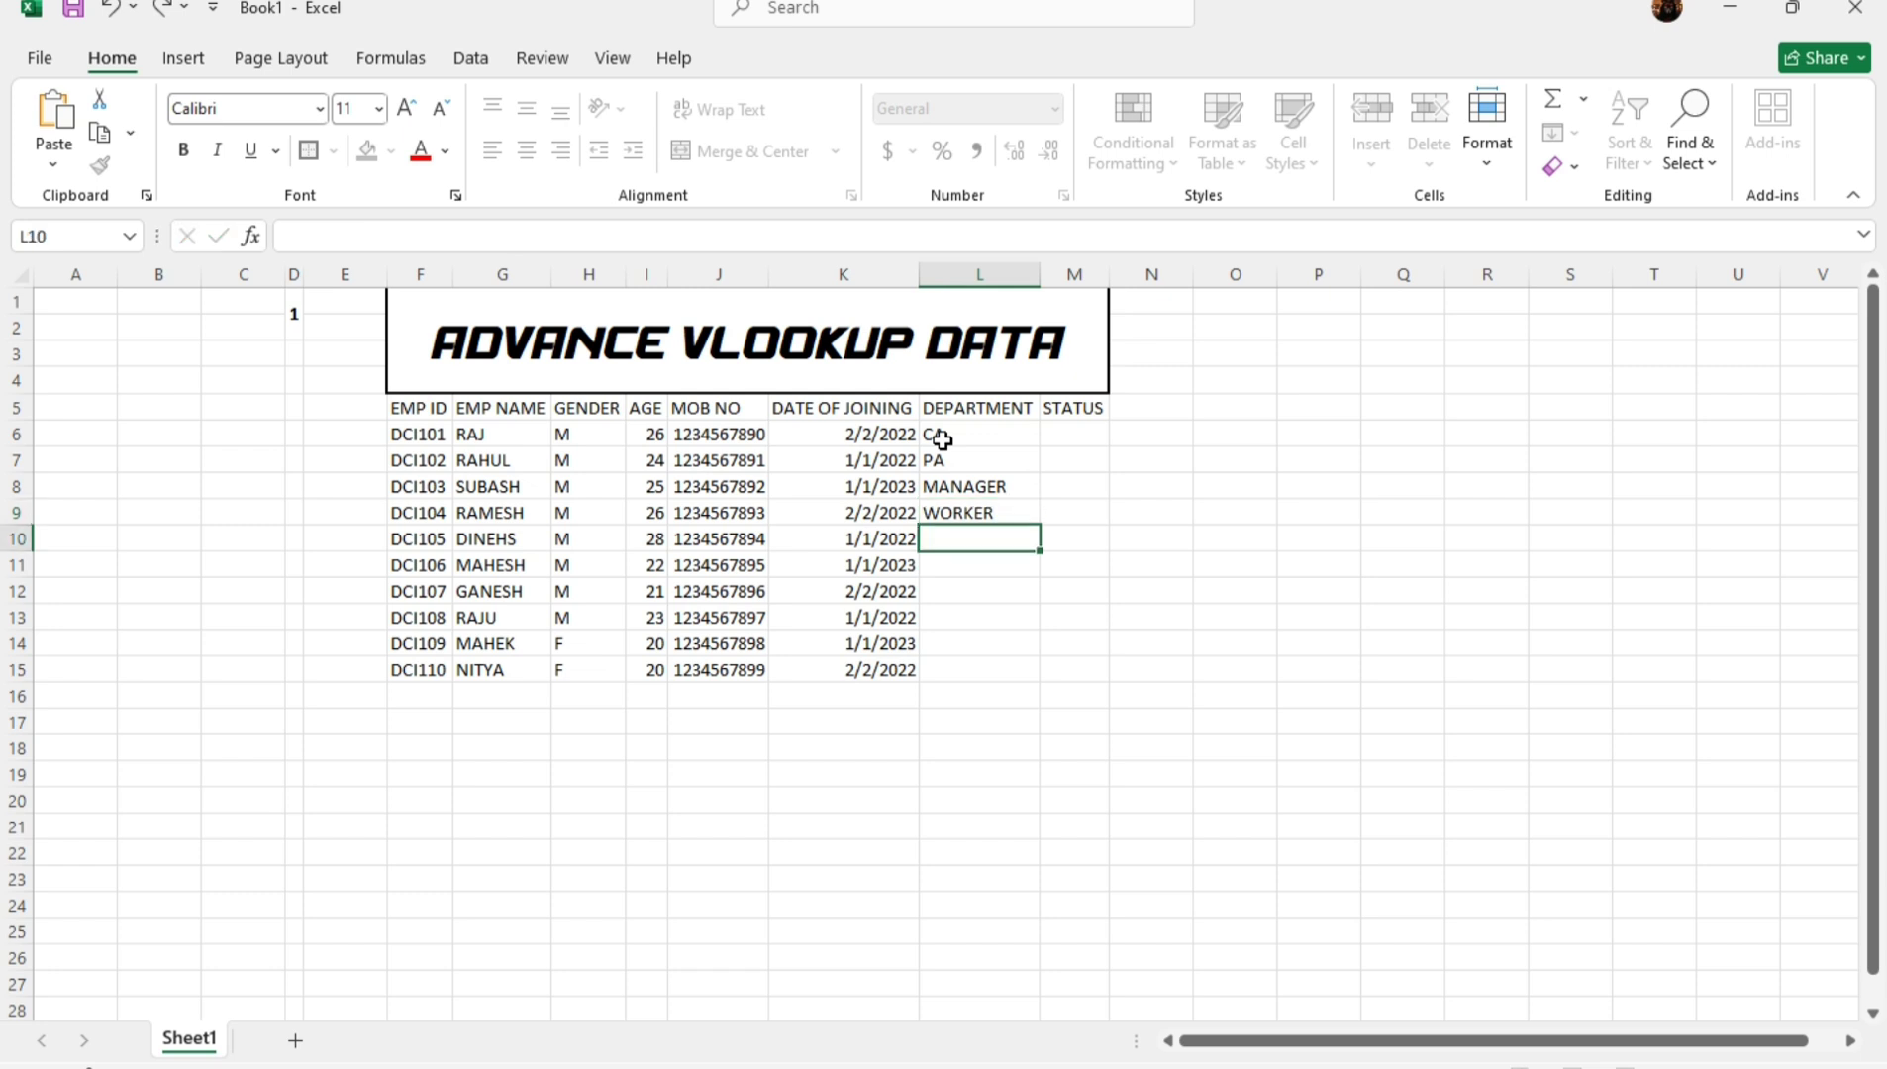
left_click_drag(941, 440, 1034, 685)
left_click(978, 747)
Enter the status ACTIVE in M6 and fill it down to M15.
left_click(1087, 439)
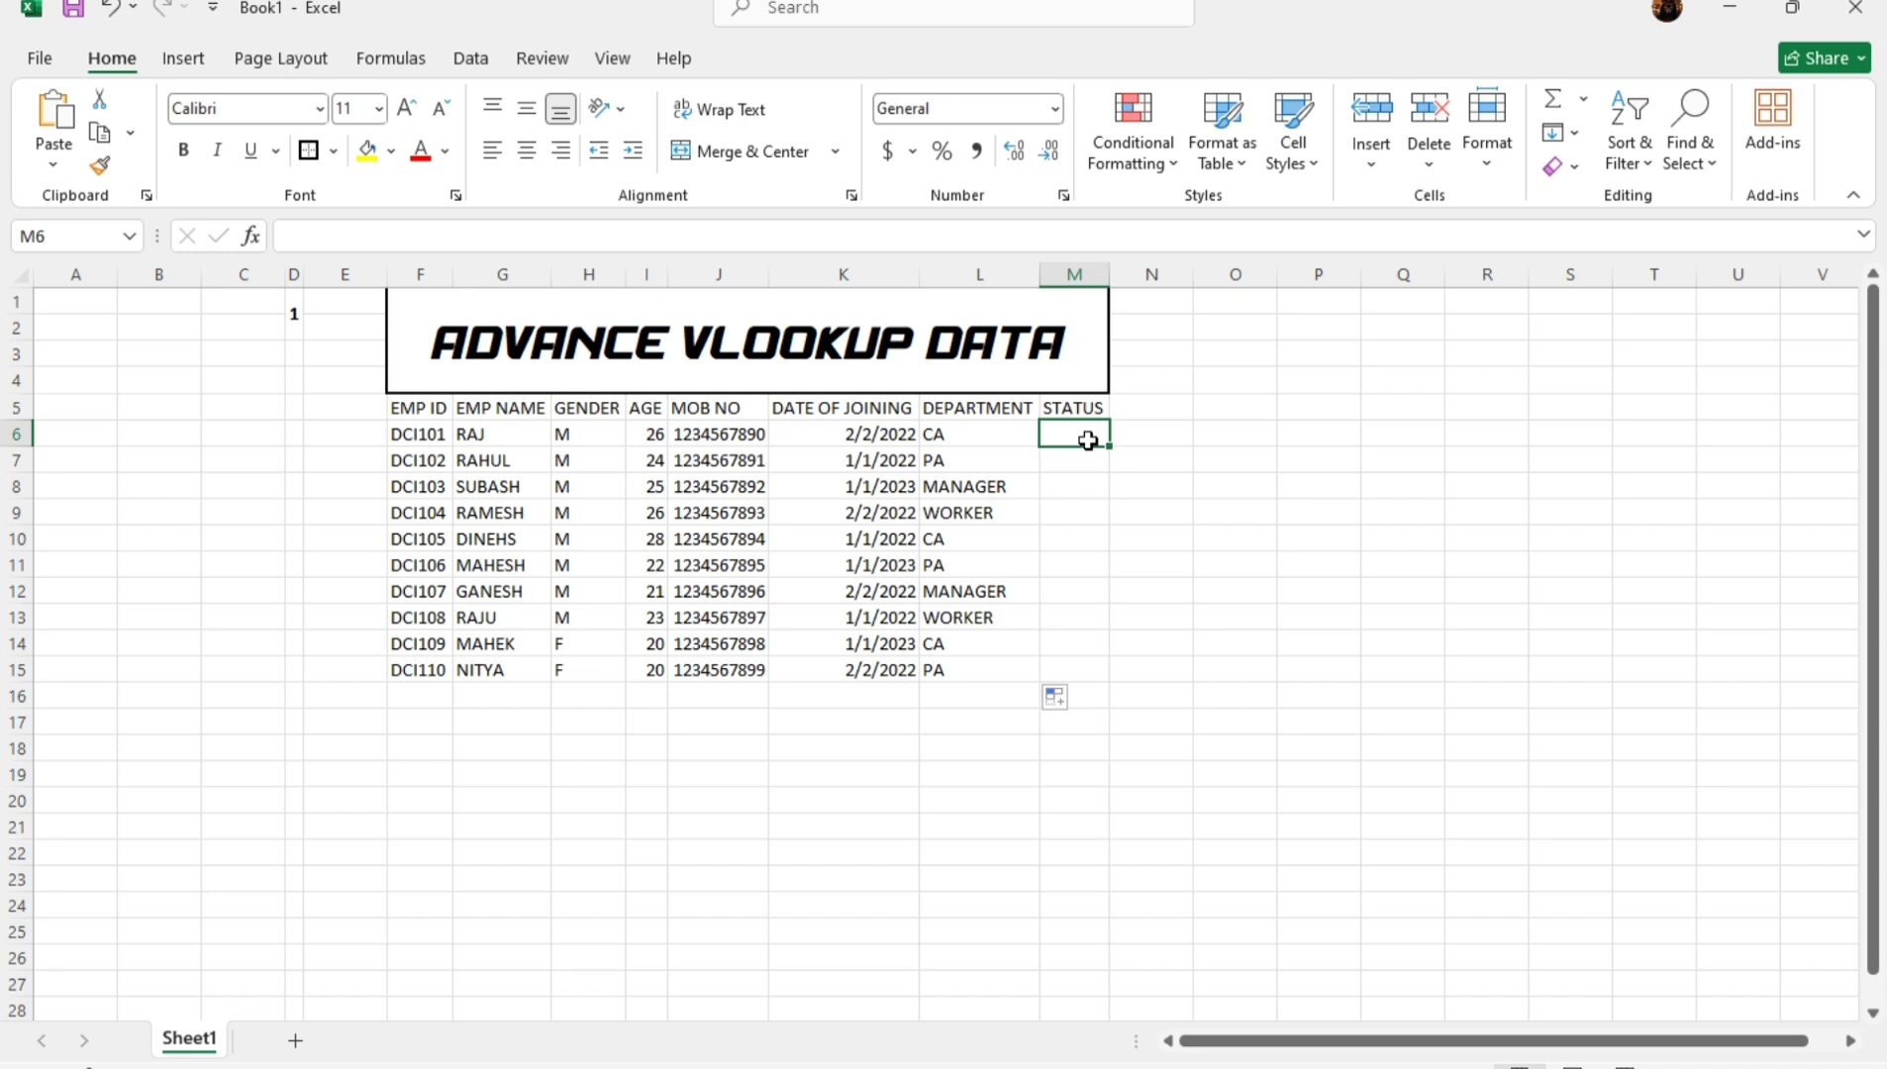
type("ACTIVE")
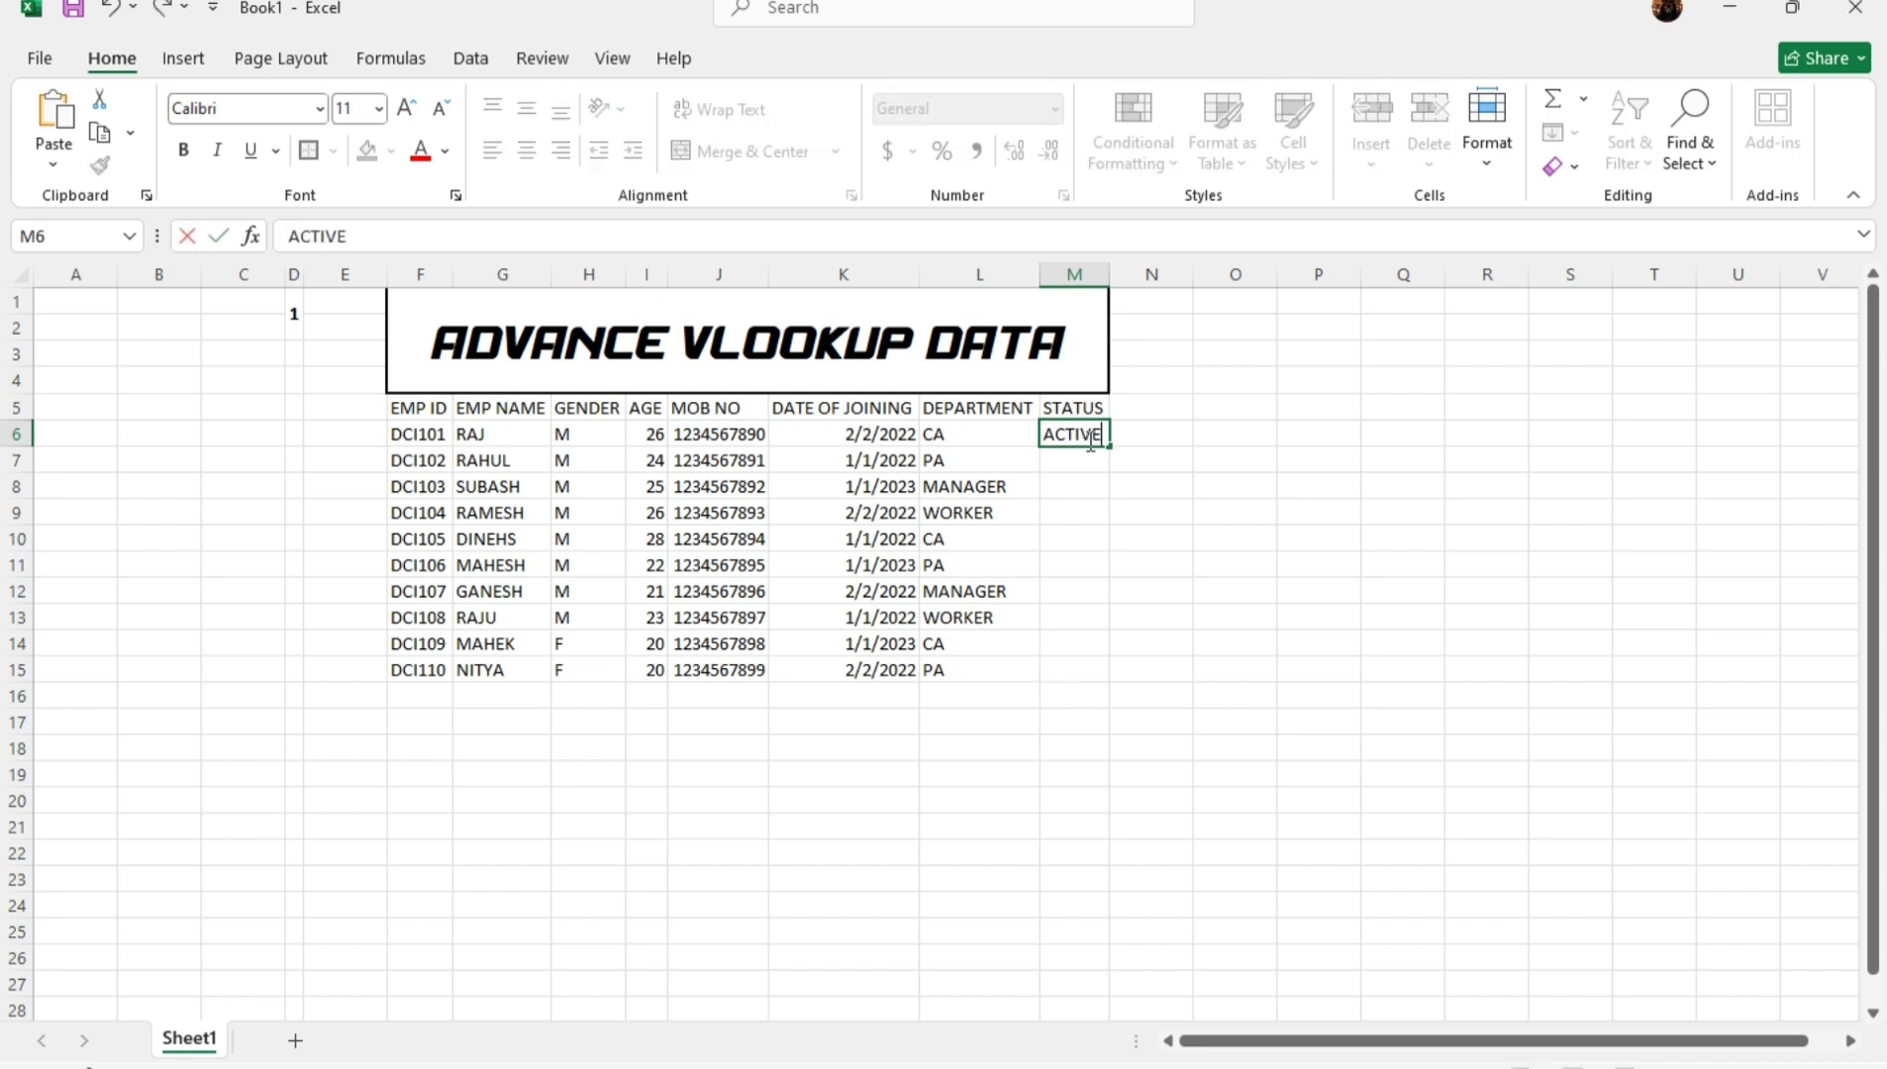
key("Return")
left_click(1087, 439)
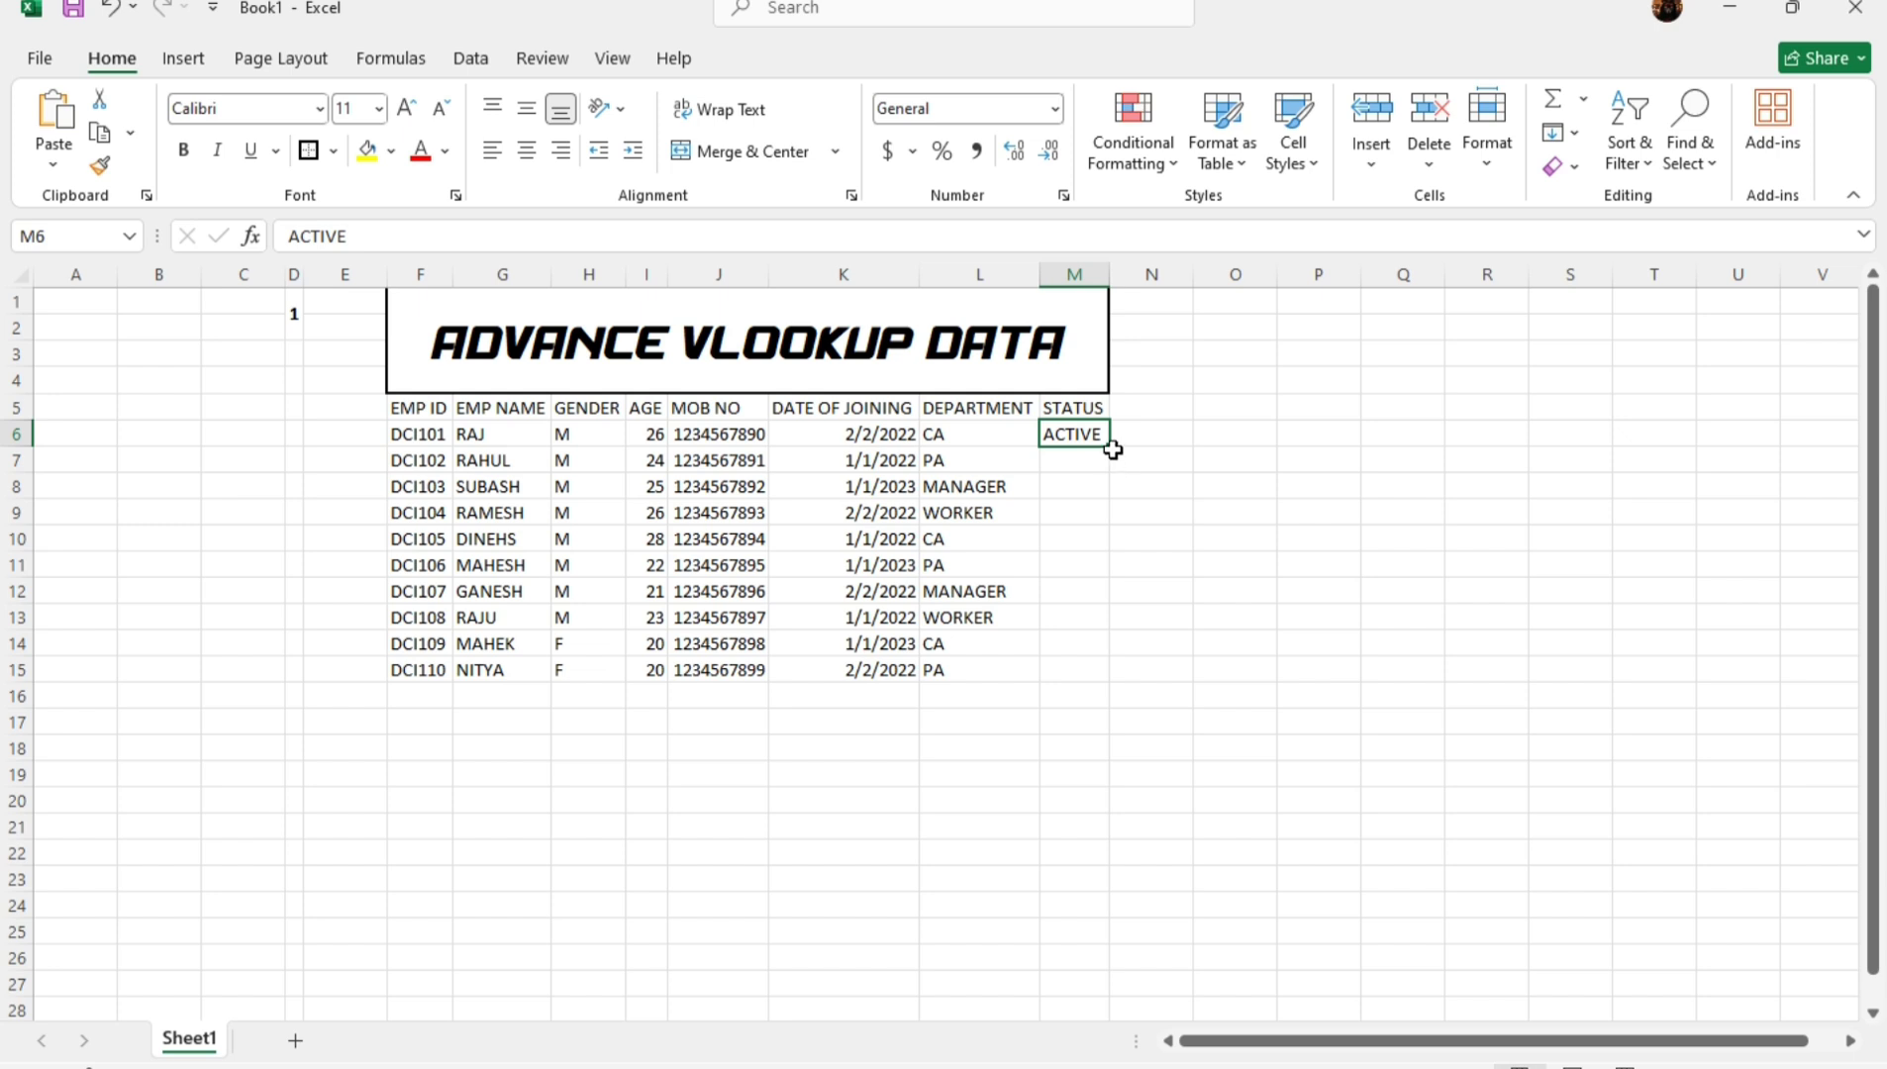
left_click_drag(1113, 450, 1116, 683)
left_click(935, 758)
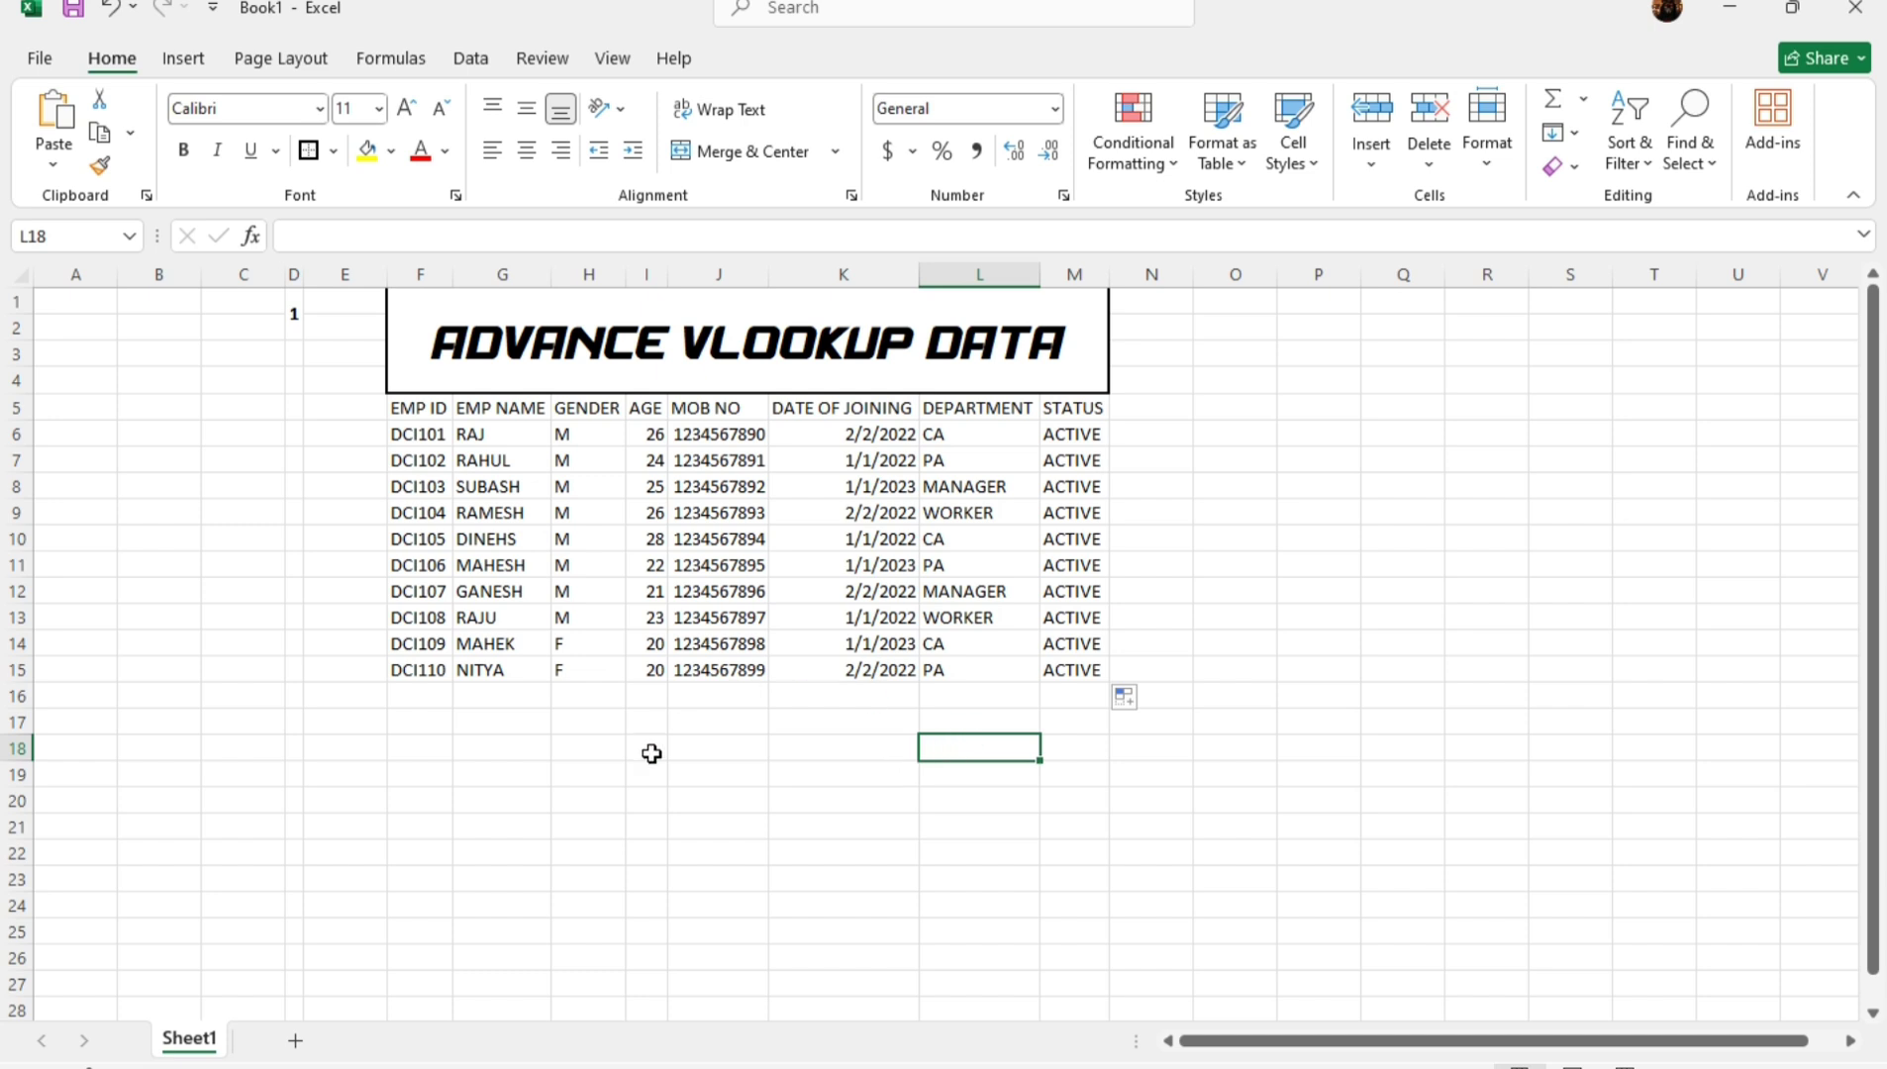
Add a second worksheet to the workbook.
left_click(296, 1042)
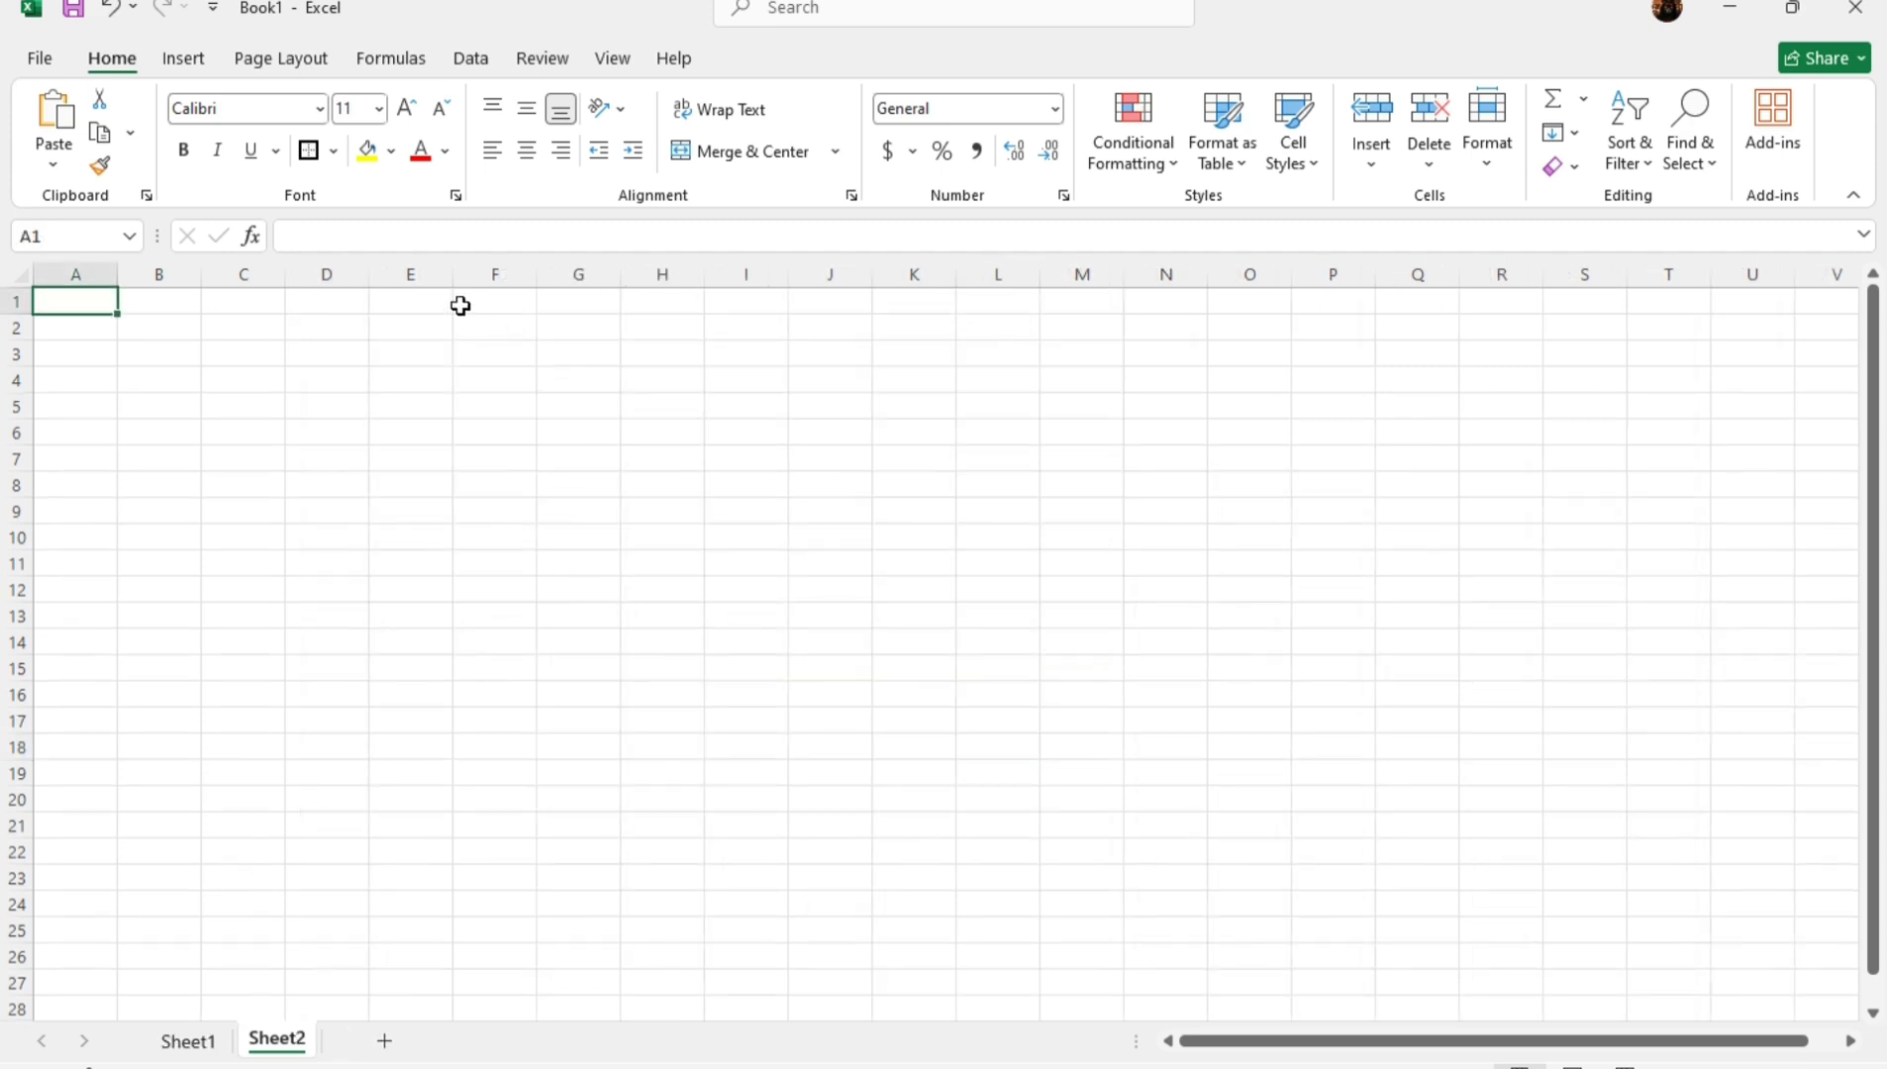
left_click_drag(460, 306, 1150, 354)
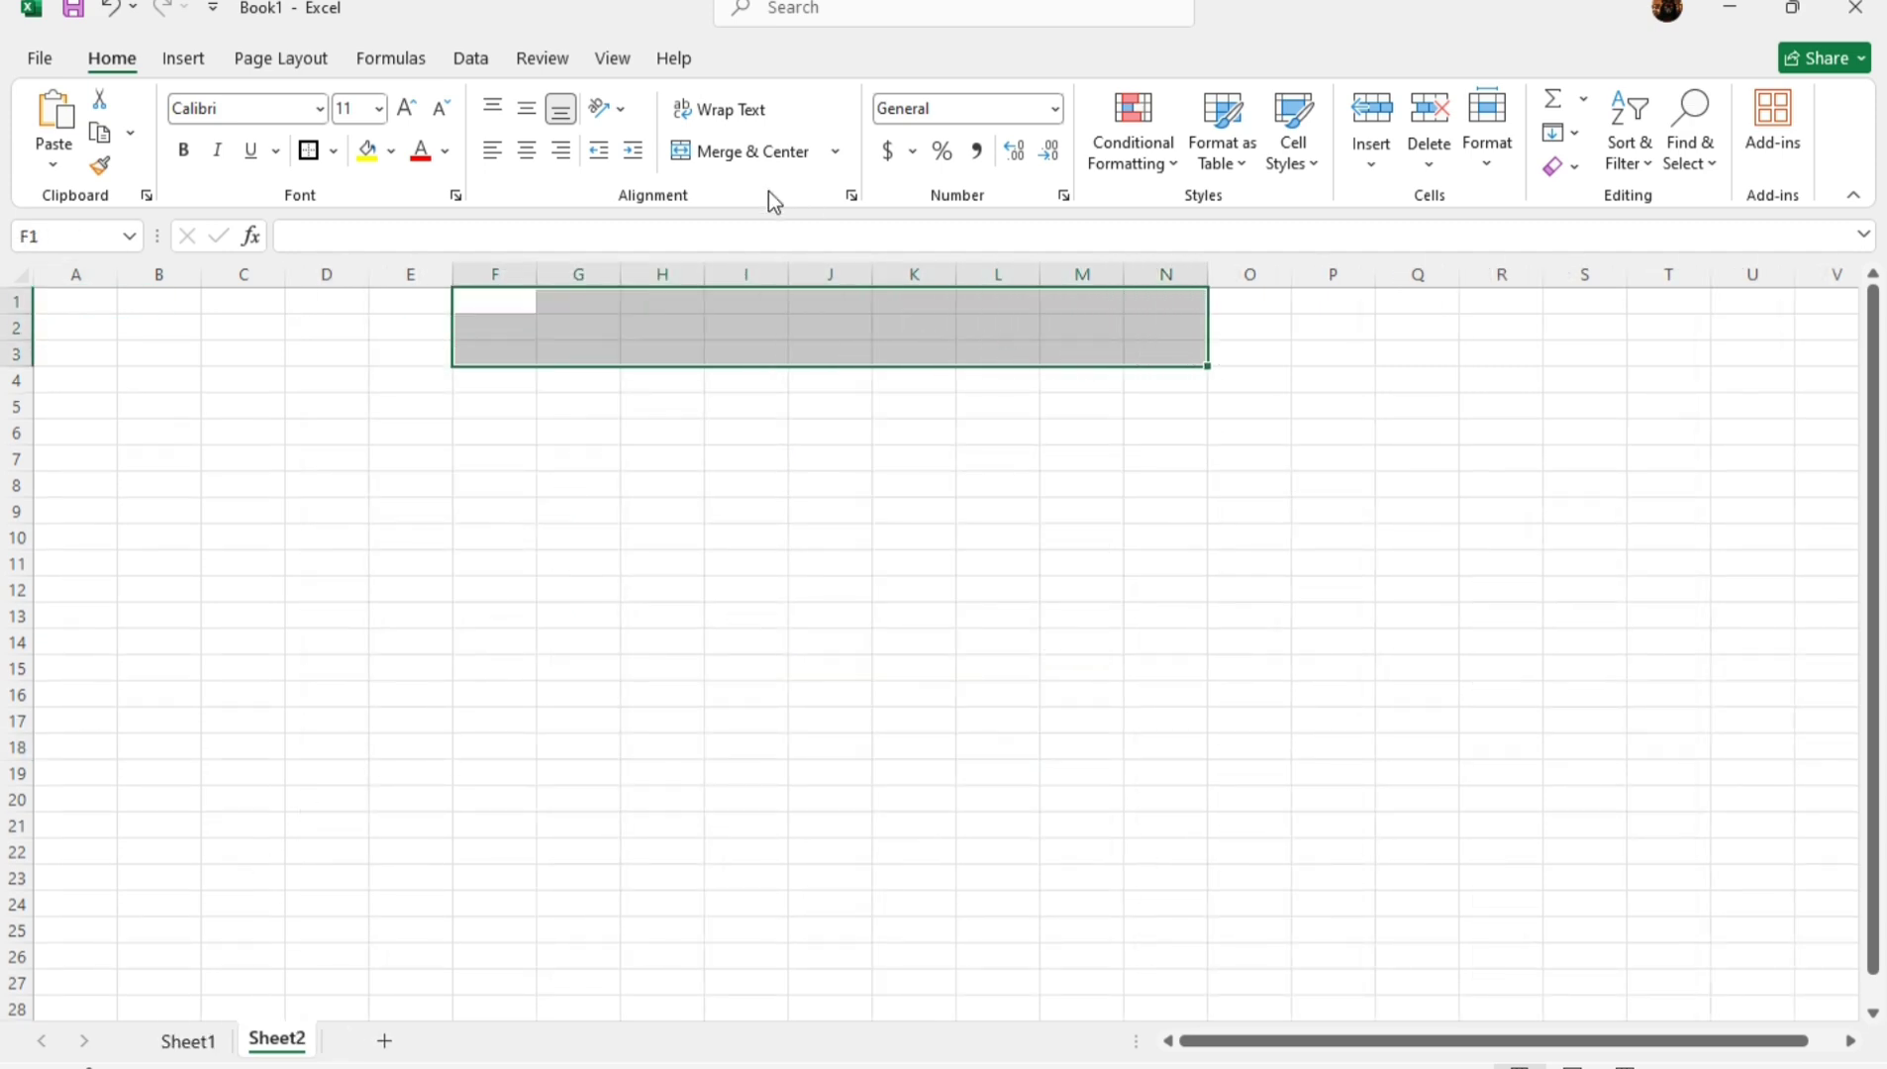
left_click(301, 978)
Review the column headings from EMP ID to STATUS in row 5 of Sheet1.
left_click(188, 1041)
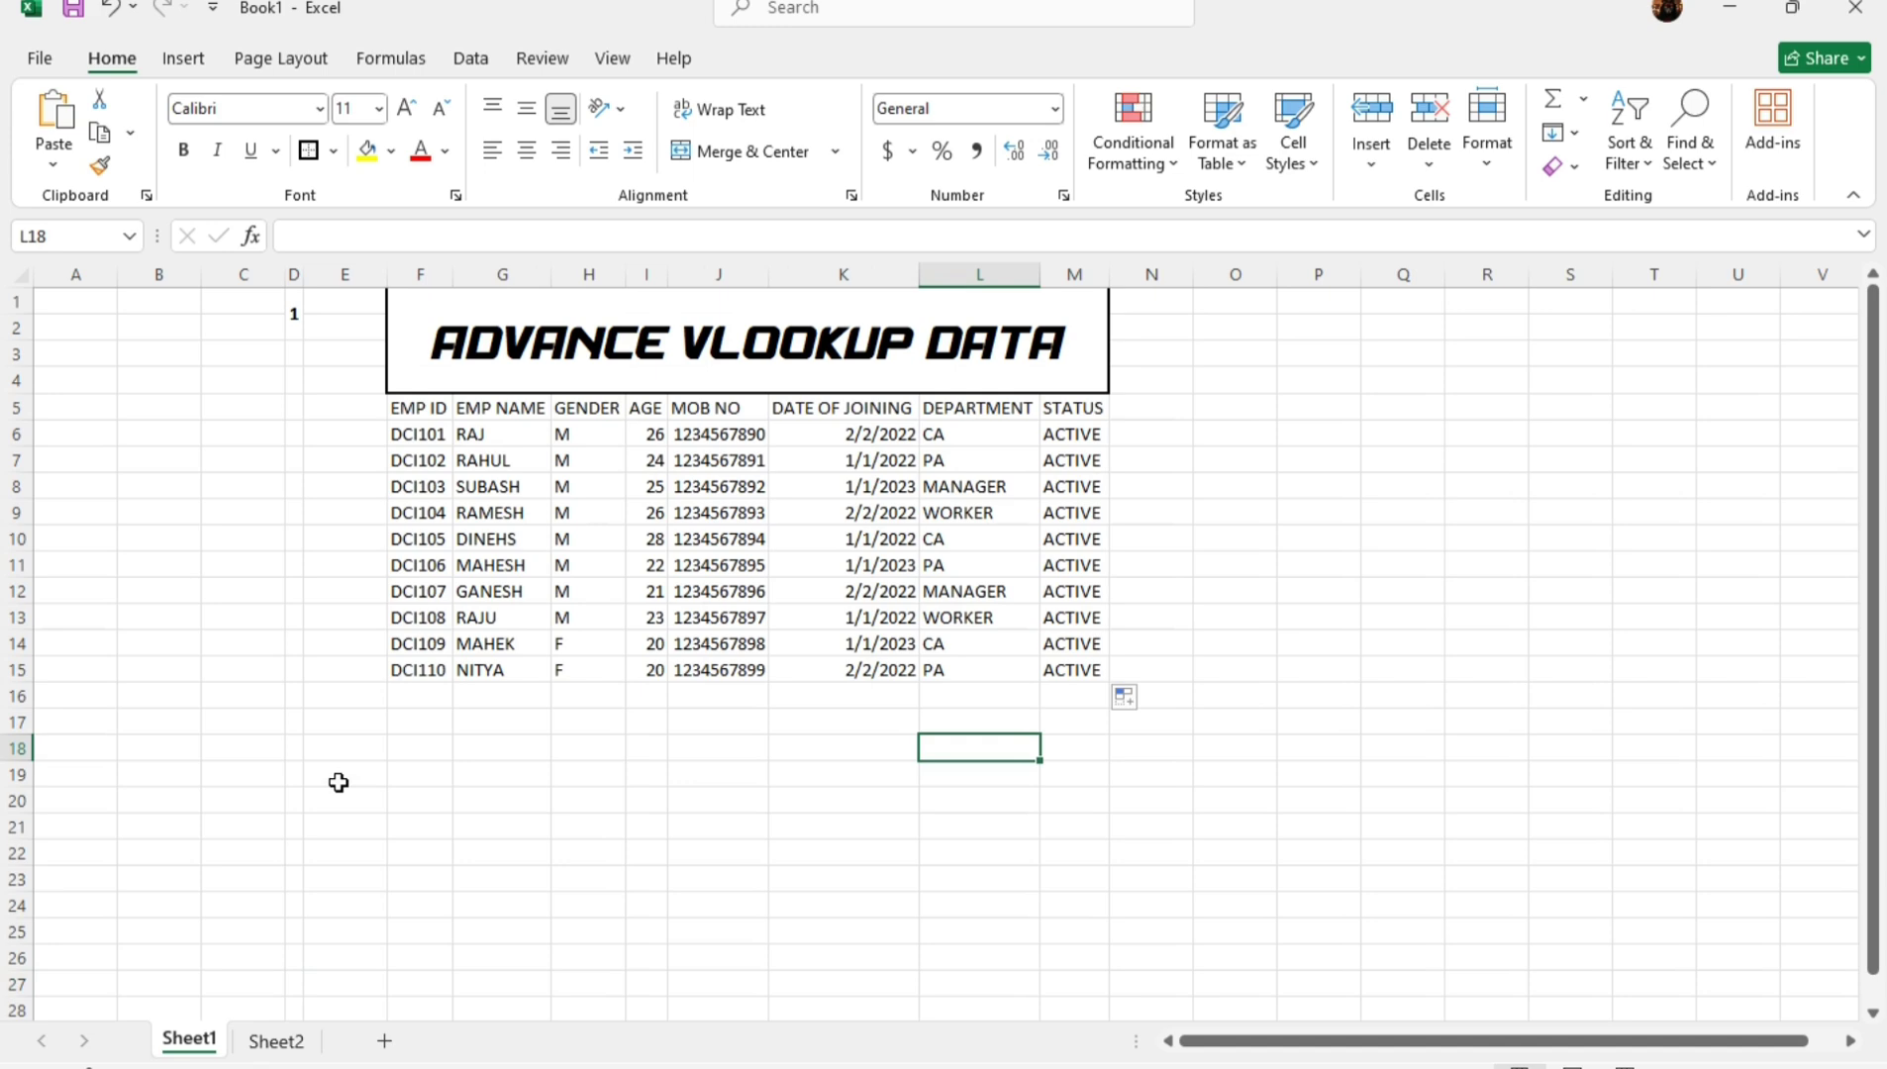
left_click(433, 406)
left_click(486, 407)
left_click(594, 407)
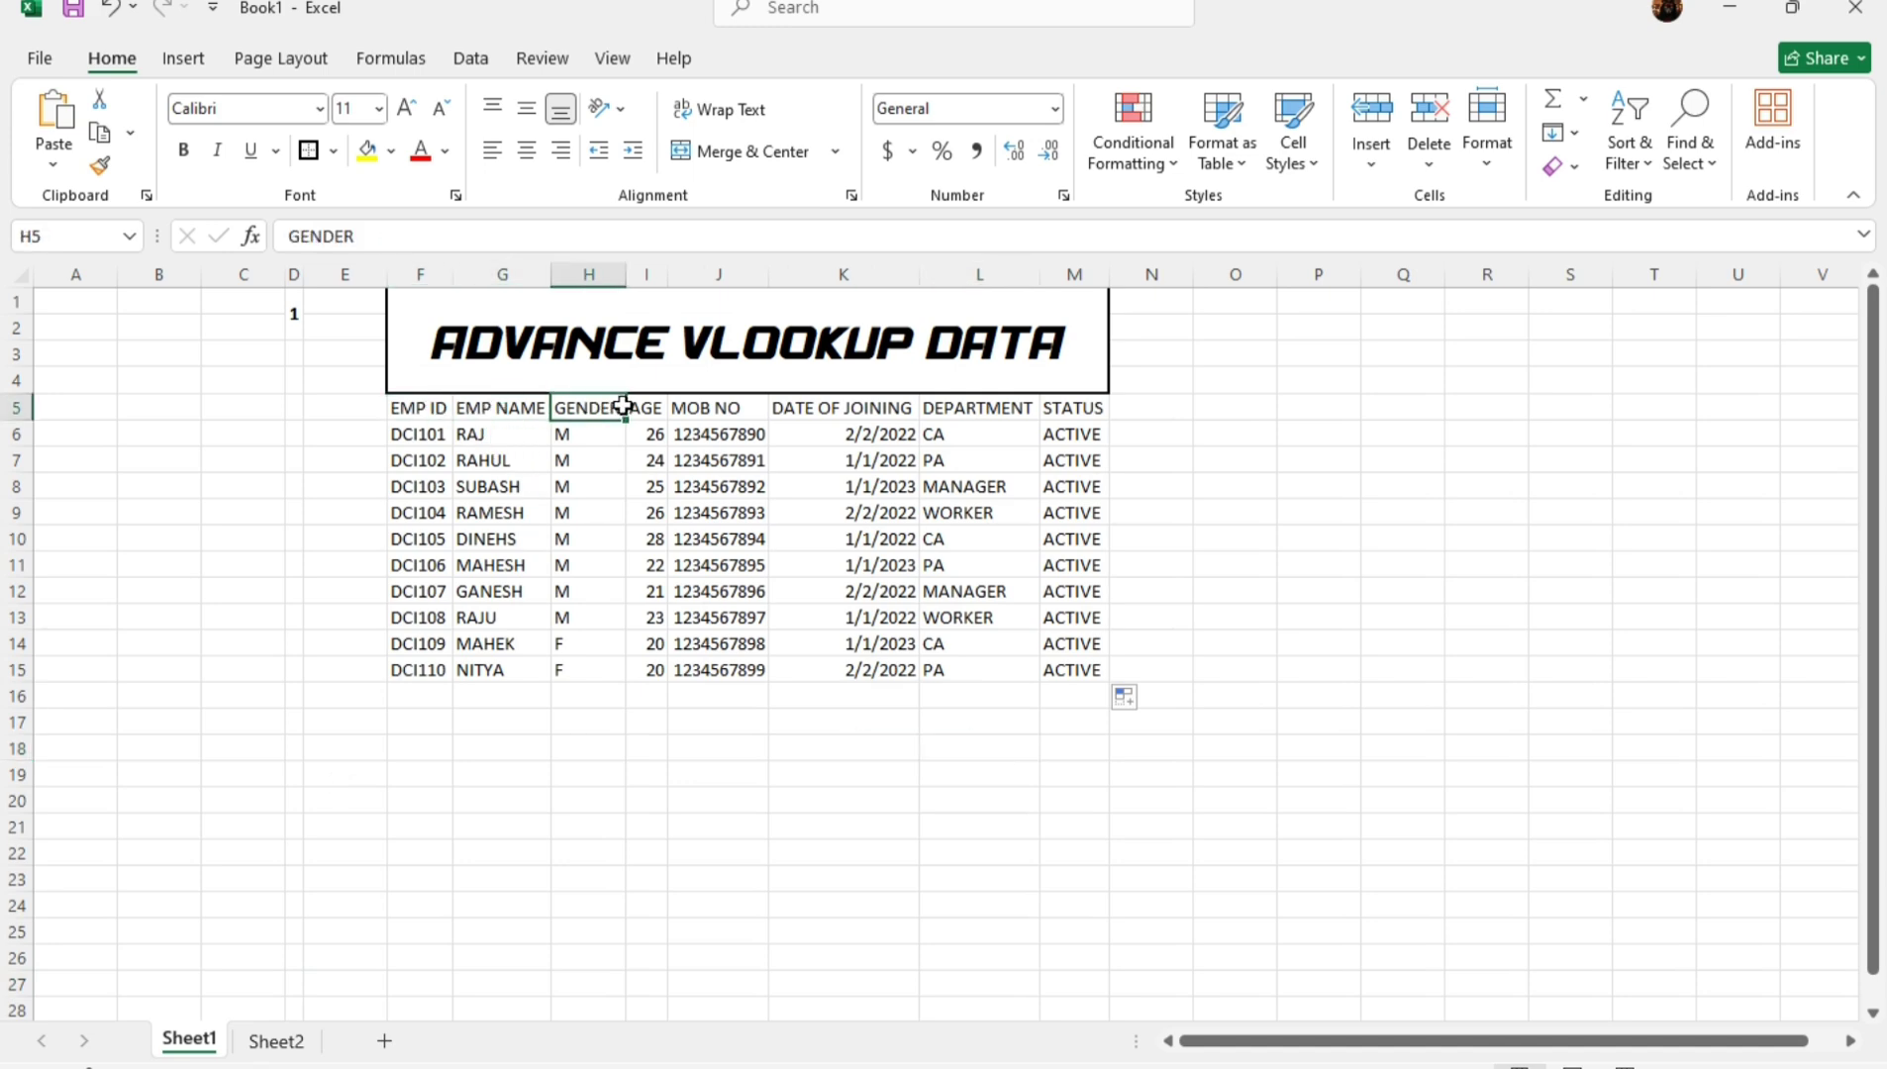
left_click(638, 407)
left_click(715, 407)
left_click(841, 407)
left_click(980, 407)
left_click(1072, 407)
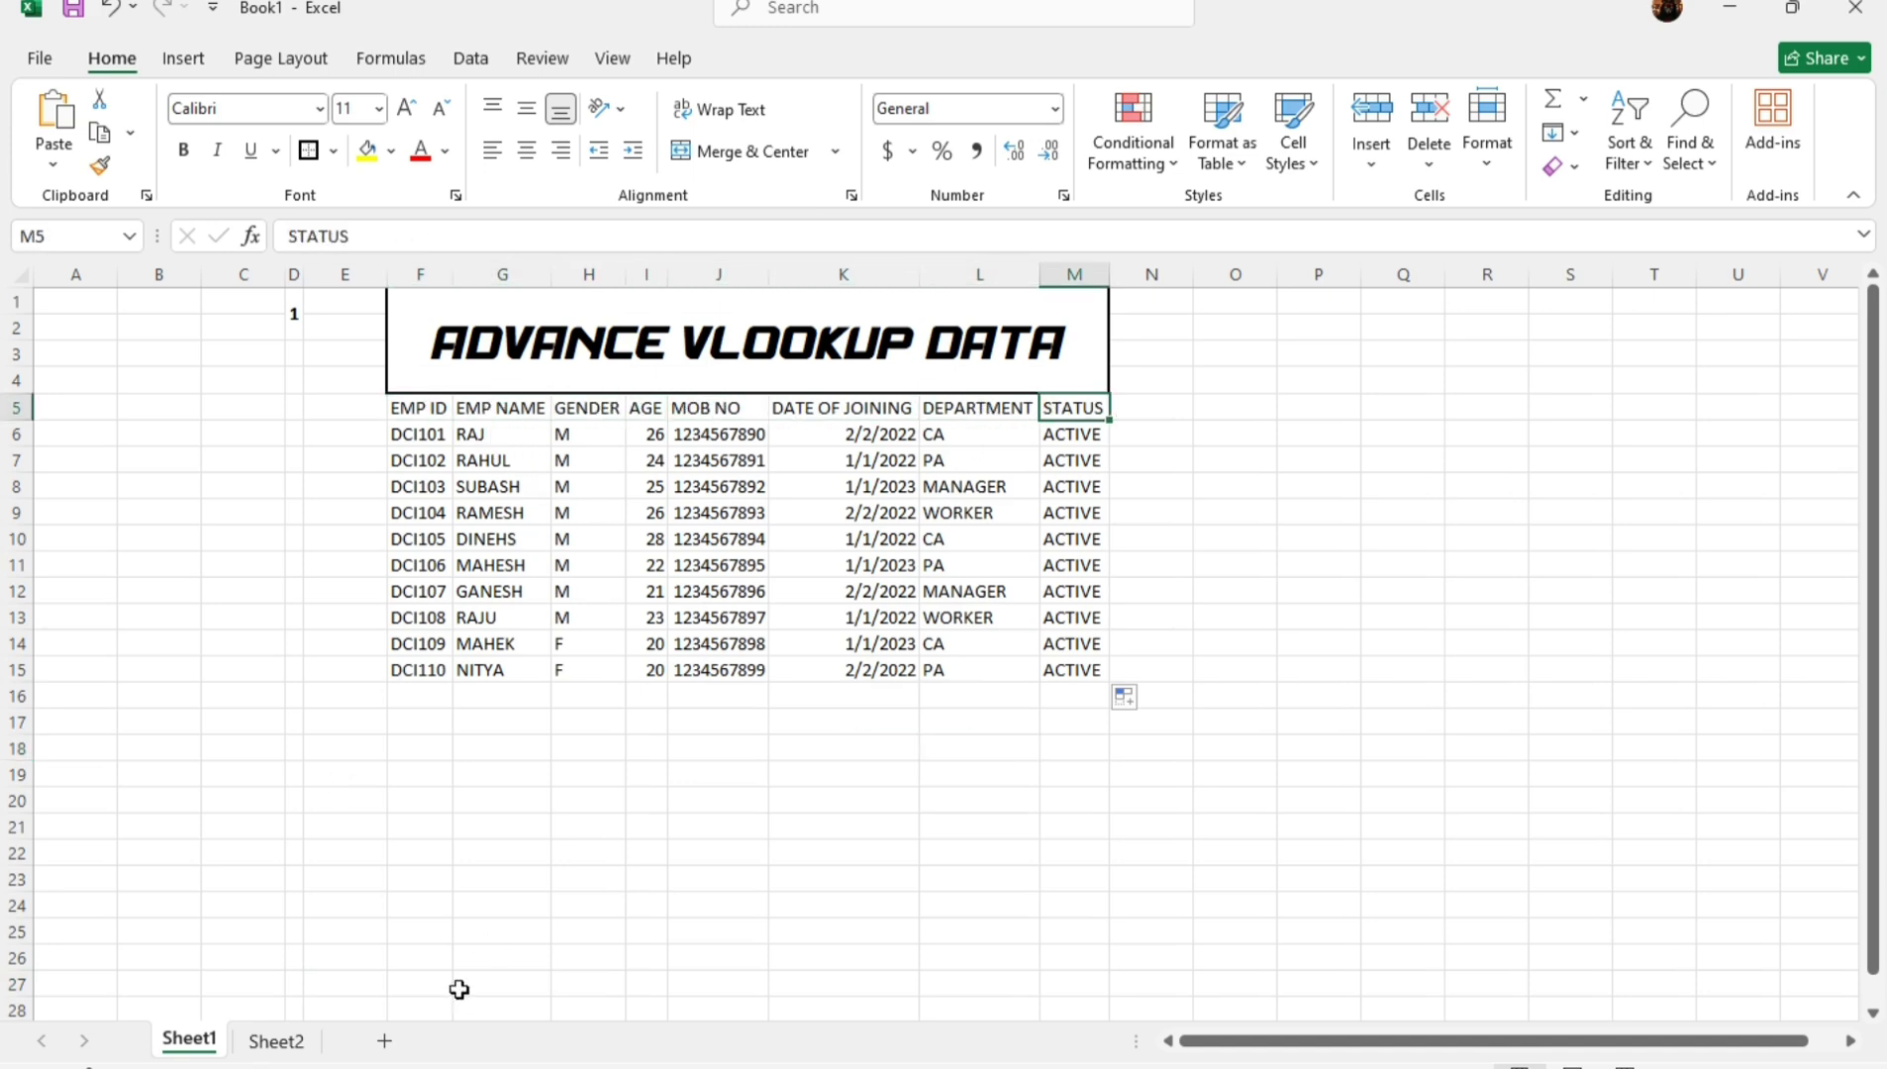
Merge and center E1:L3 on Sheet2 and give the merged cell an outside border.
left_click(277, 1041)
left_click_drag(426, 303, 994, 354)
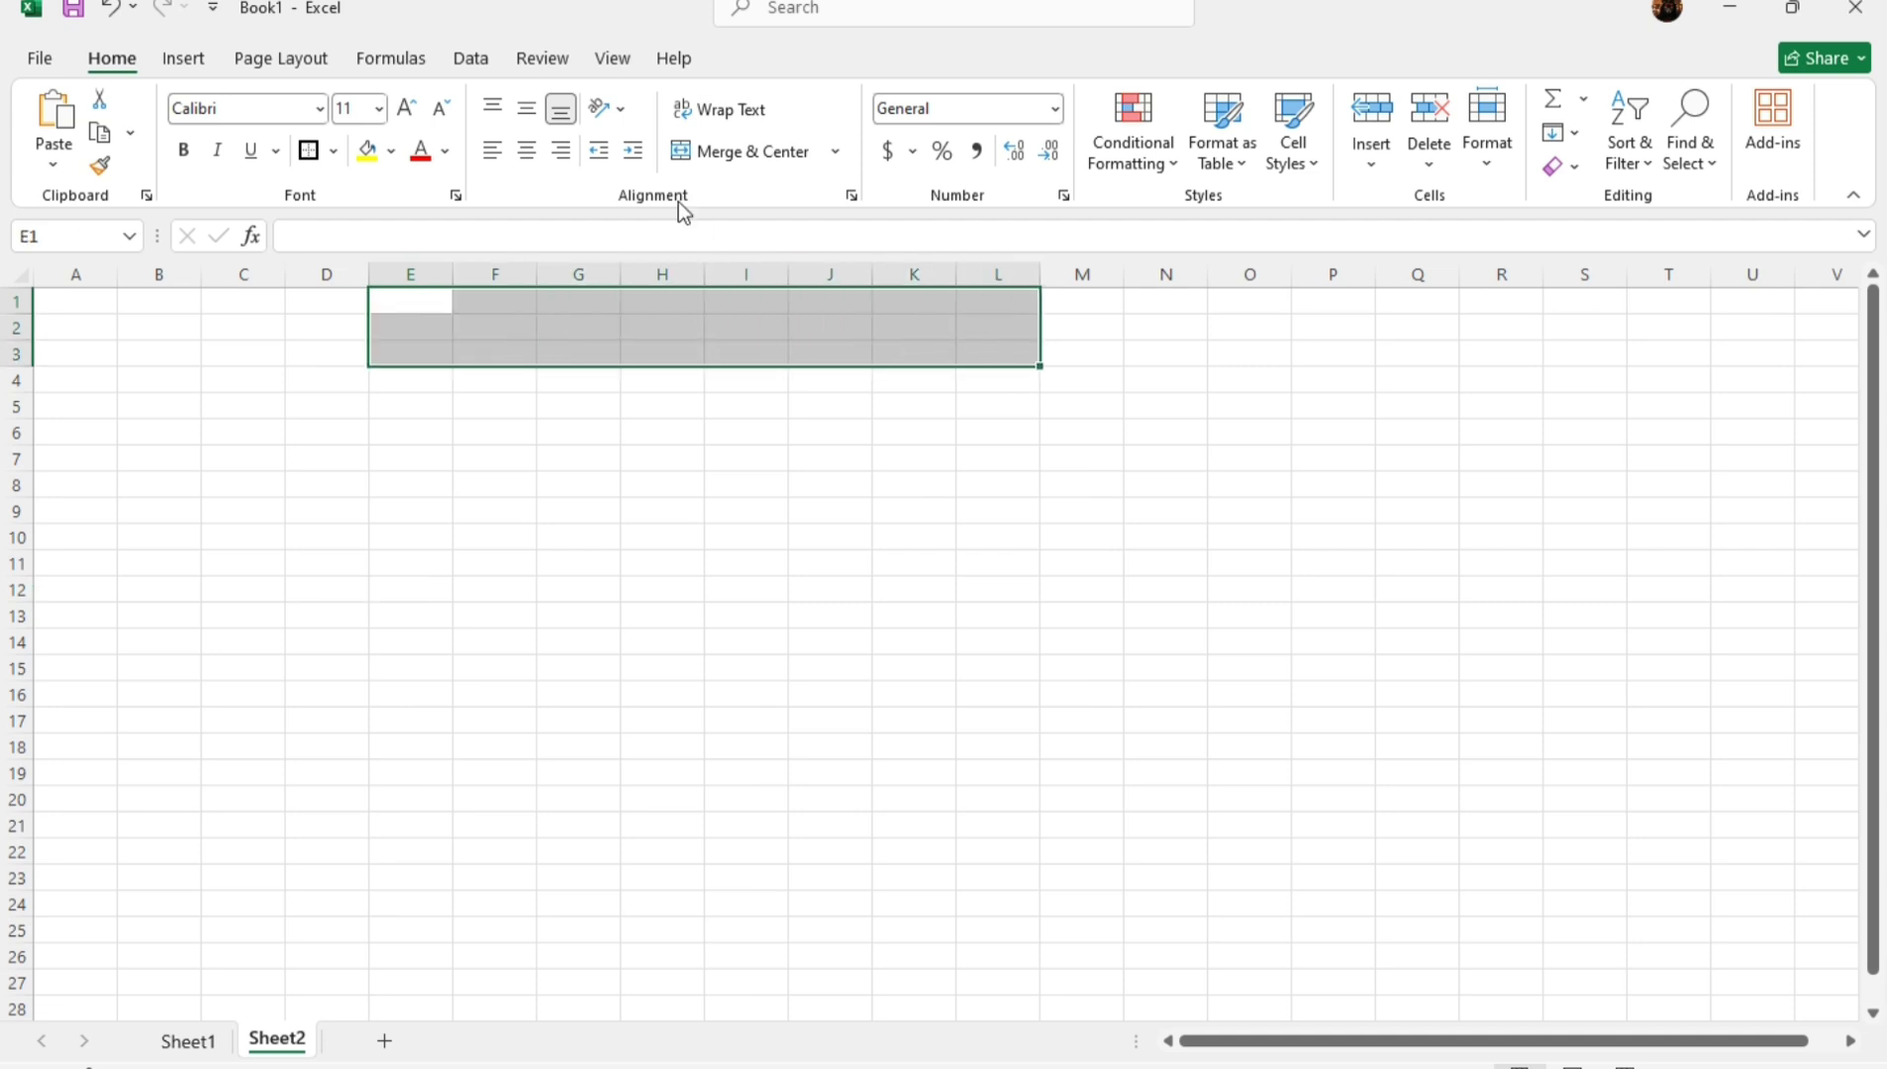
left_click(763, 163)
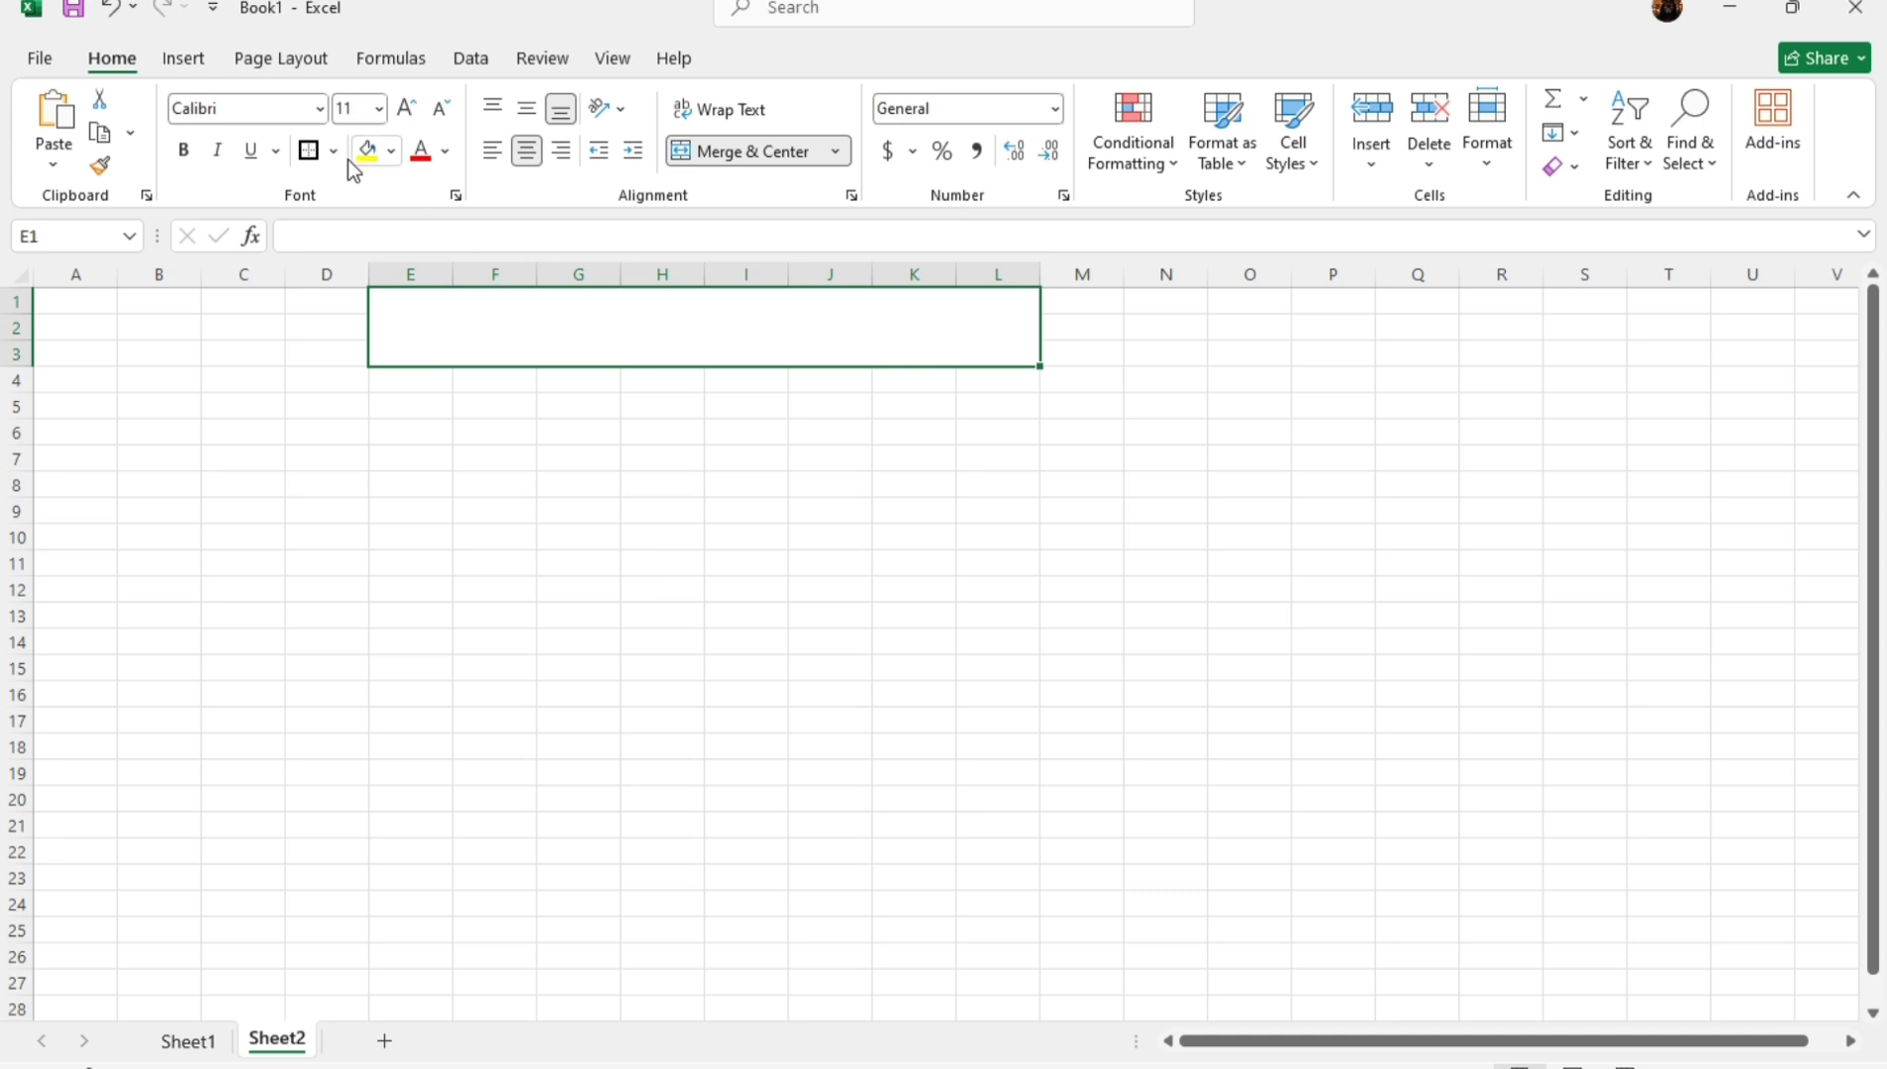
left_click(311, 152)
Enter the title SEARCH IN COMPANY DATA in the merged cell E1:L3 on Sheet2.
left_click(573, 349)
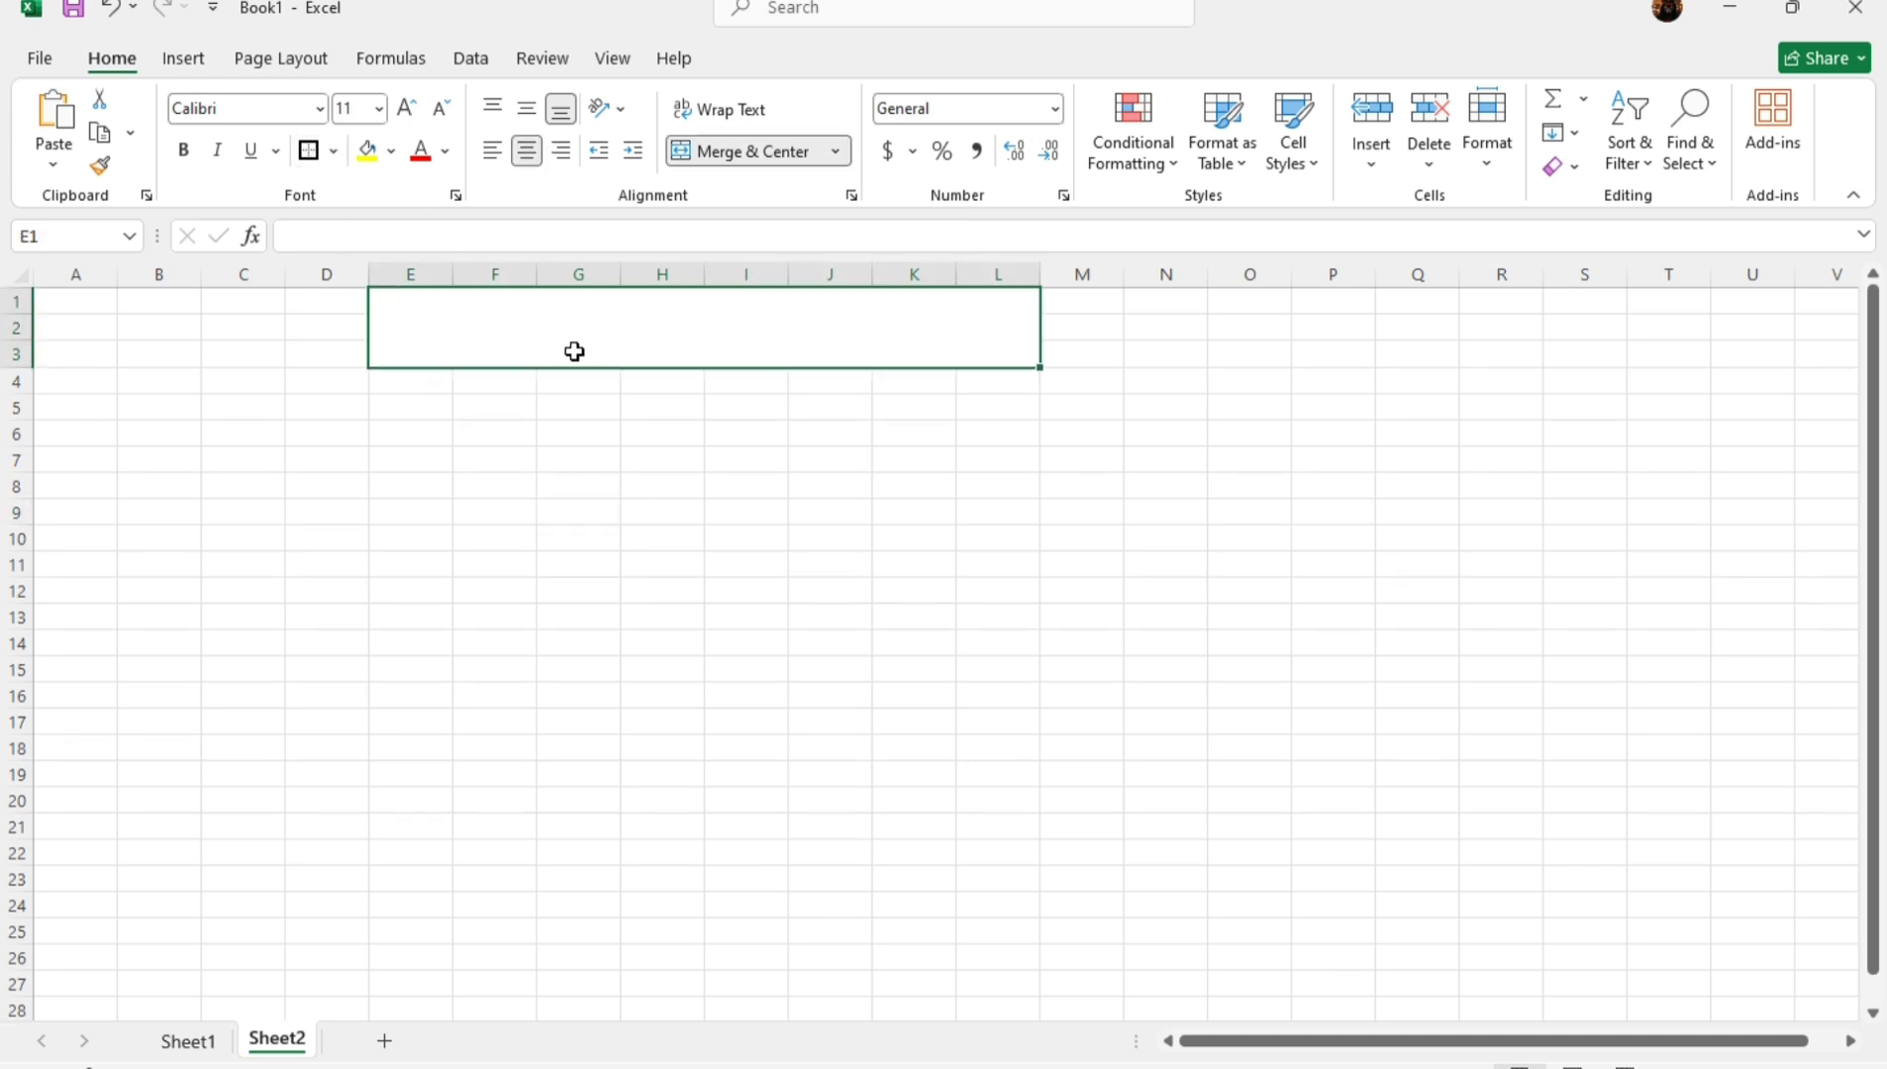
type("SERA")
key("BackSpace")
key("BackSpace")
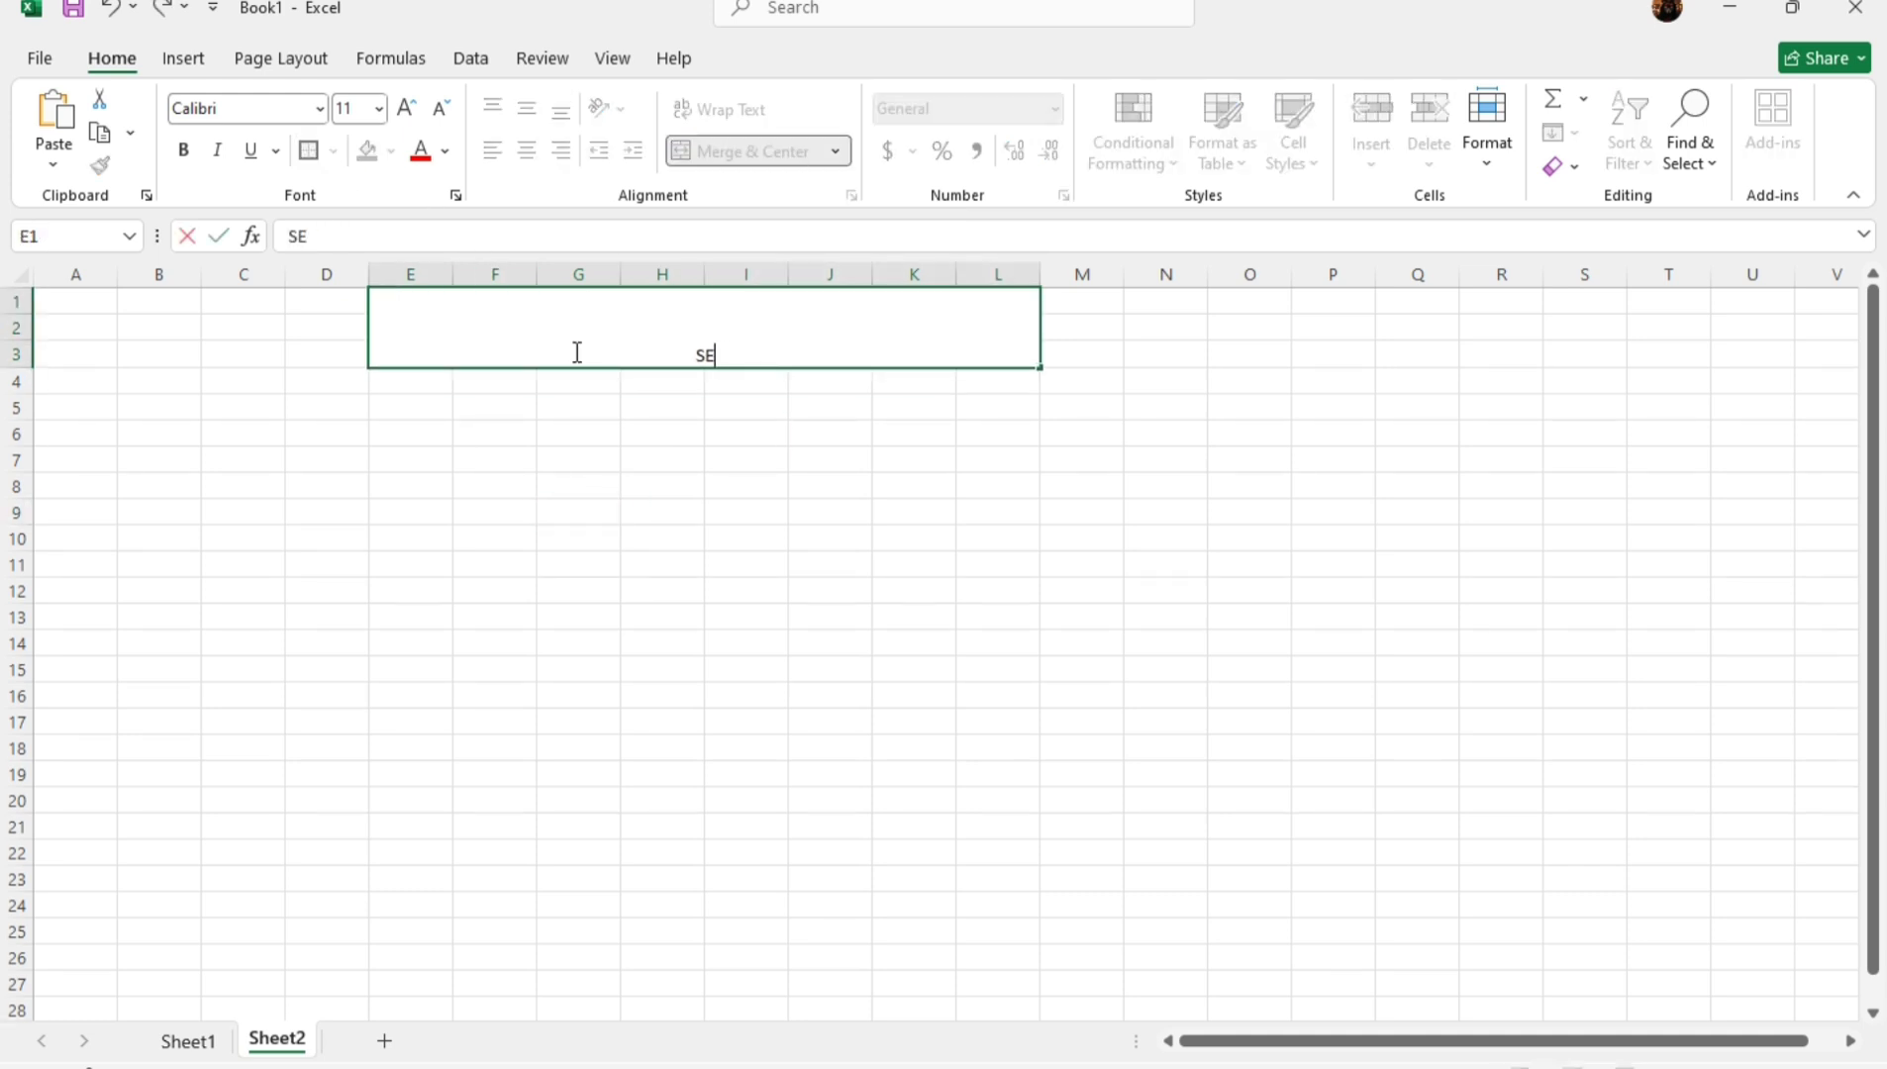
type("ARCH IN ")
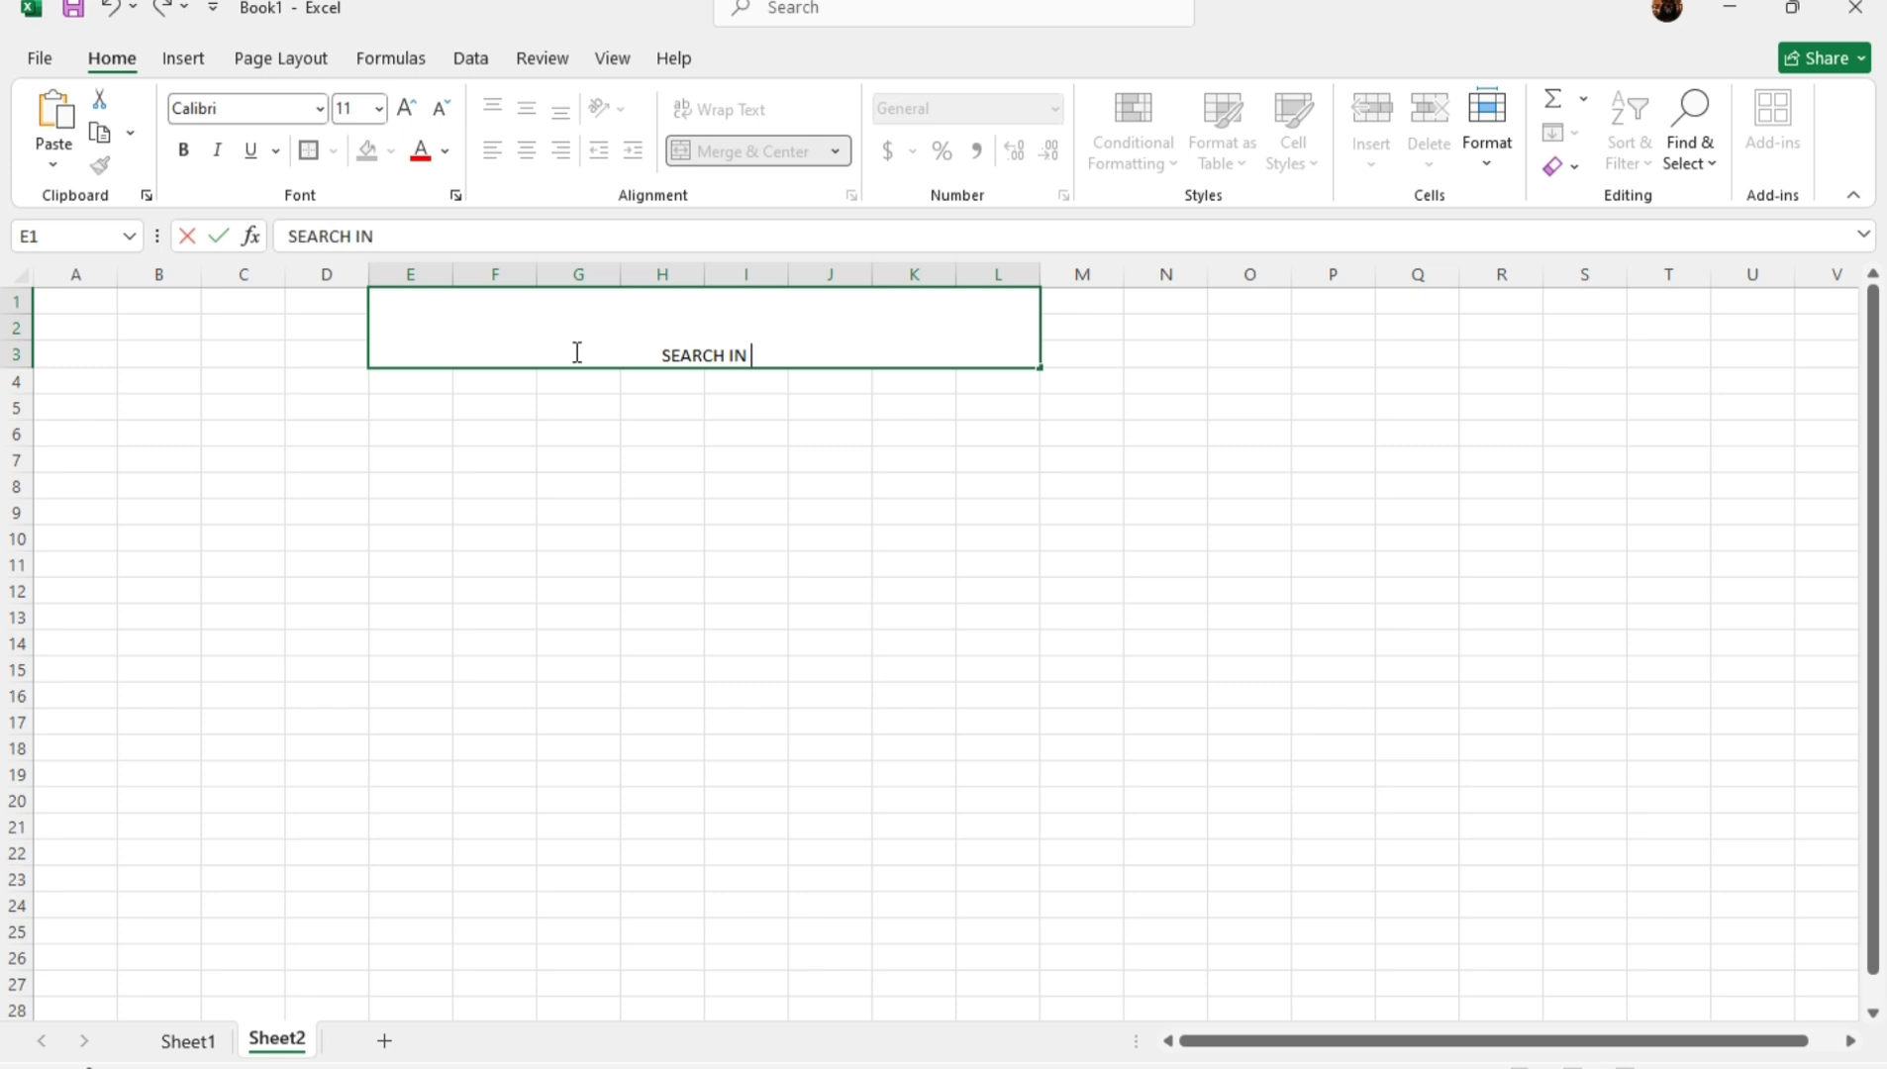
type("COMPANY")
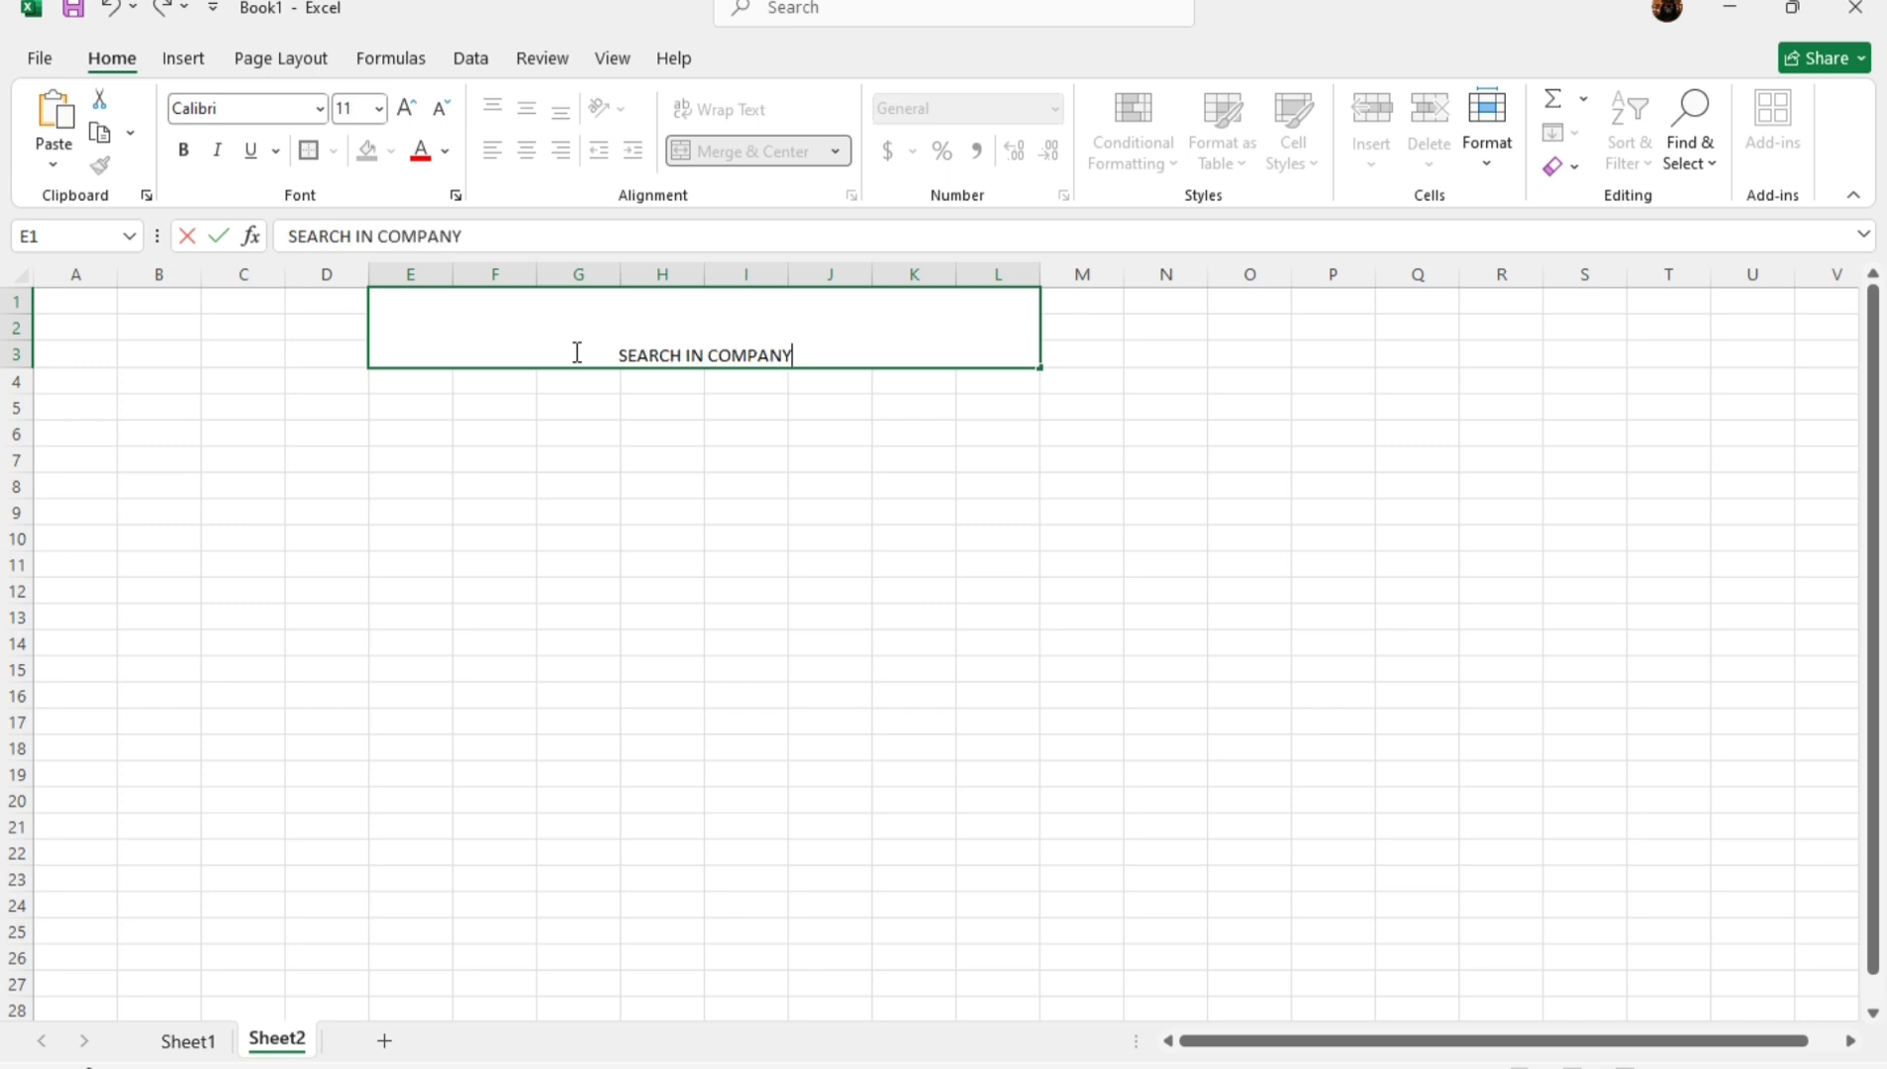
type(" DAT")
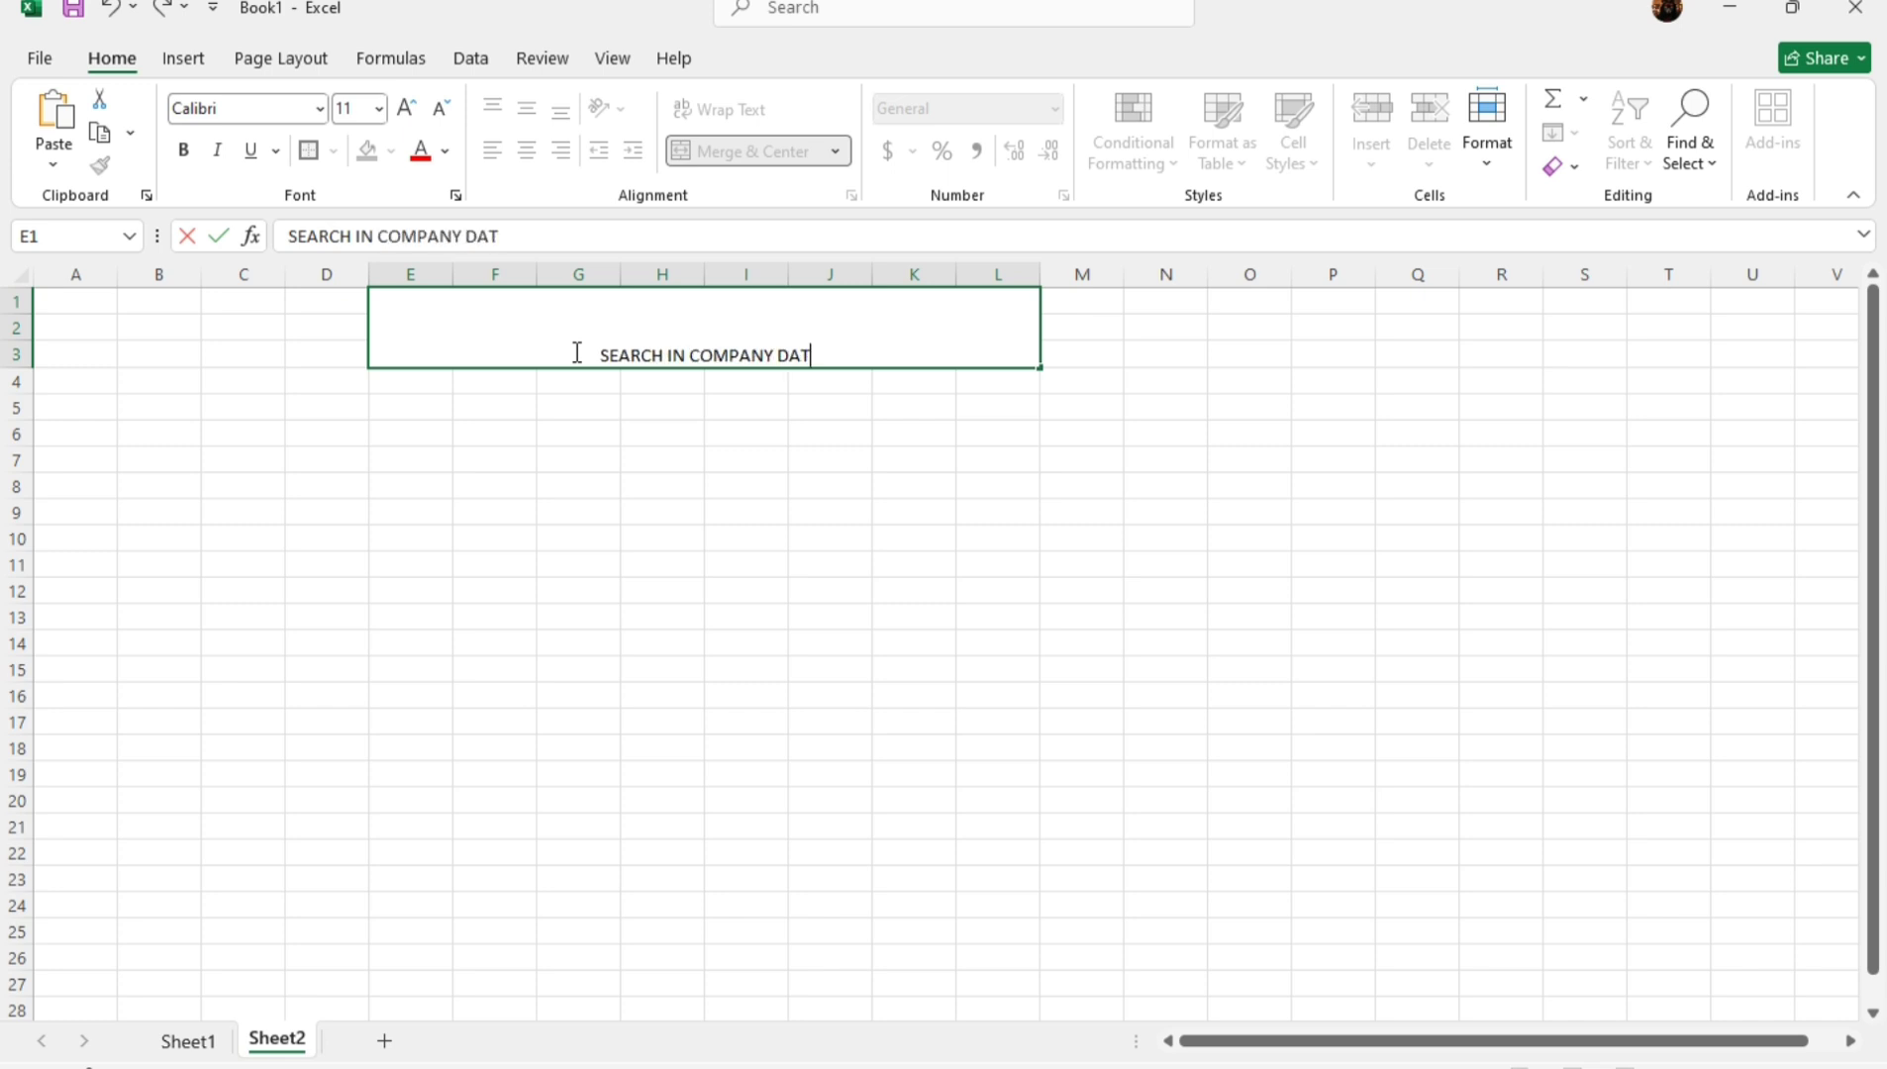
type("A")
key("Return")
Middle-align the SEARCH IN COMPANY DATA title, set its font to Spantaran and enlarge it to nearly fill the merged cell's width.
left_click(602, 320)
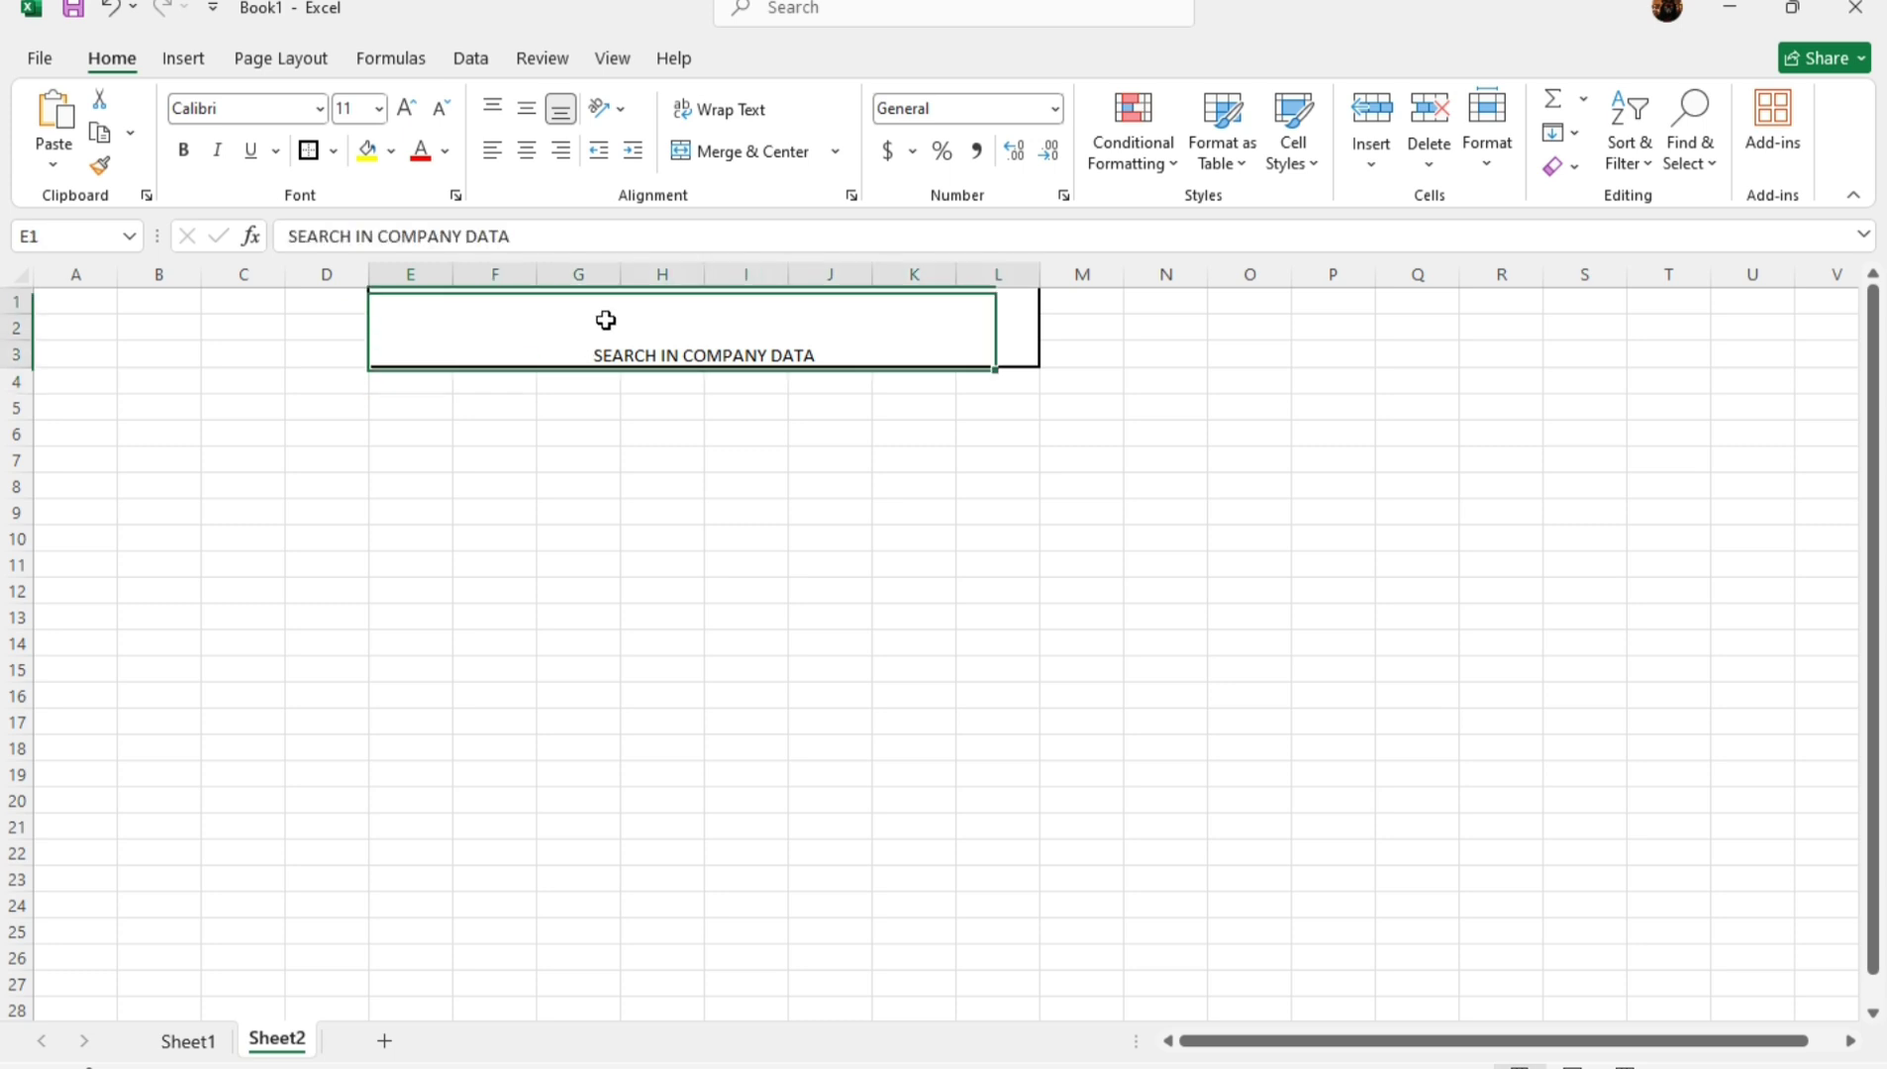
left_click(543, 109)
left_click(406, 107)
left_click(406, 107)
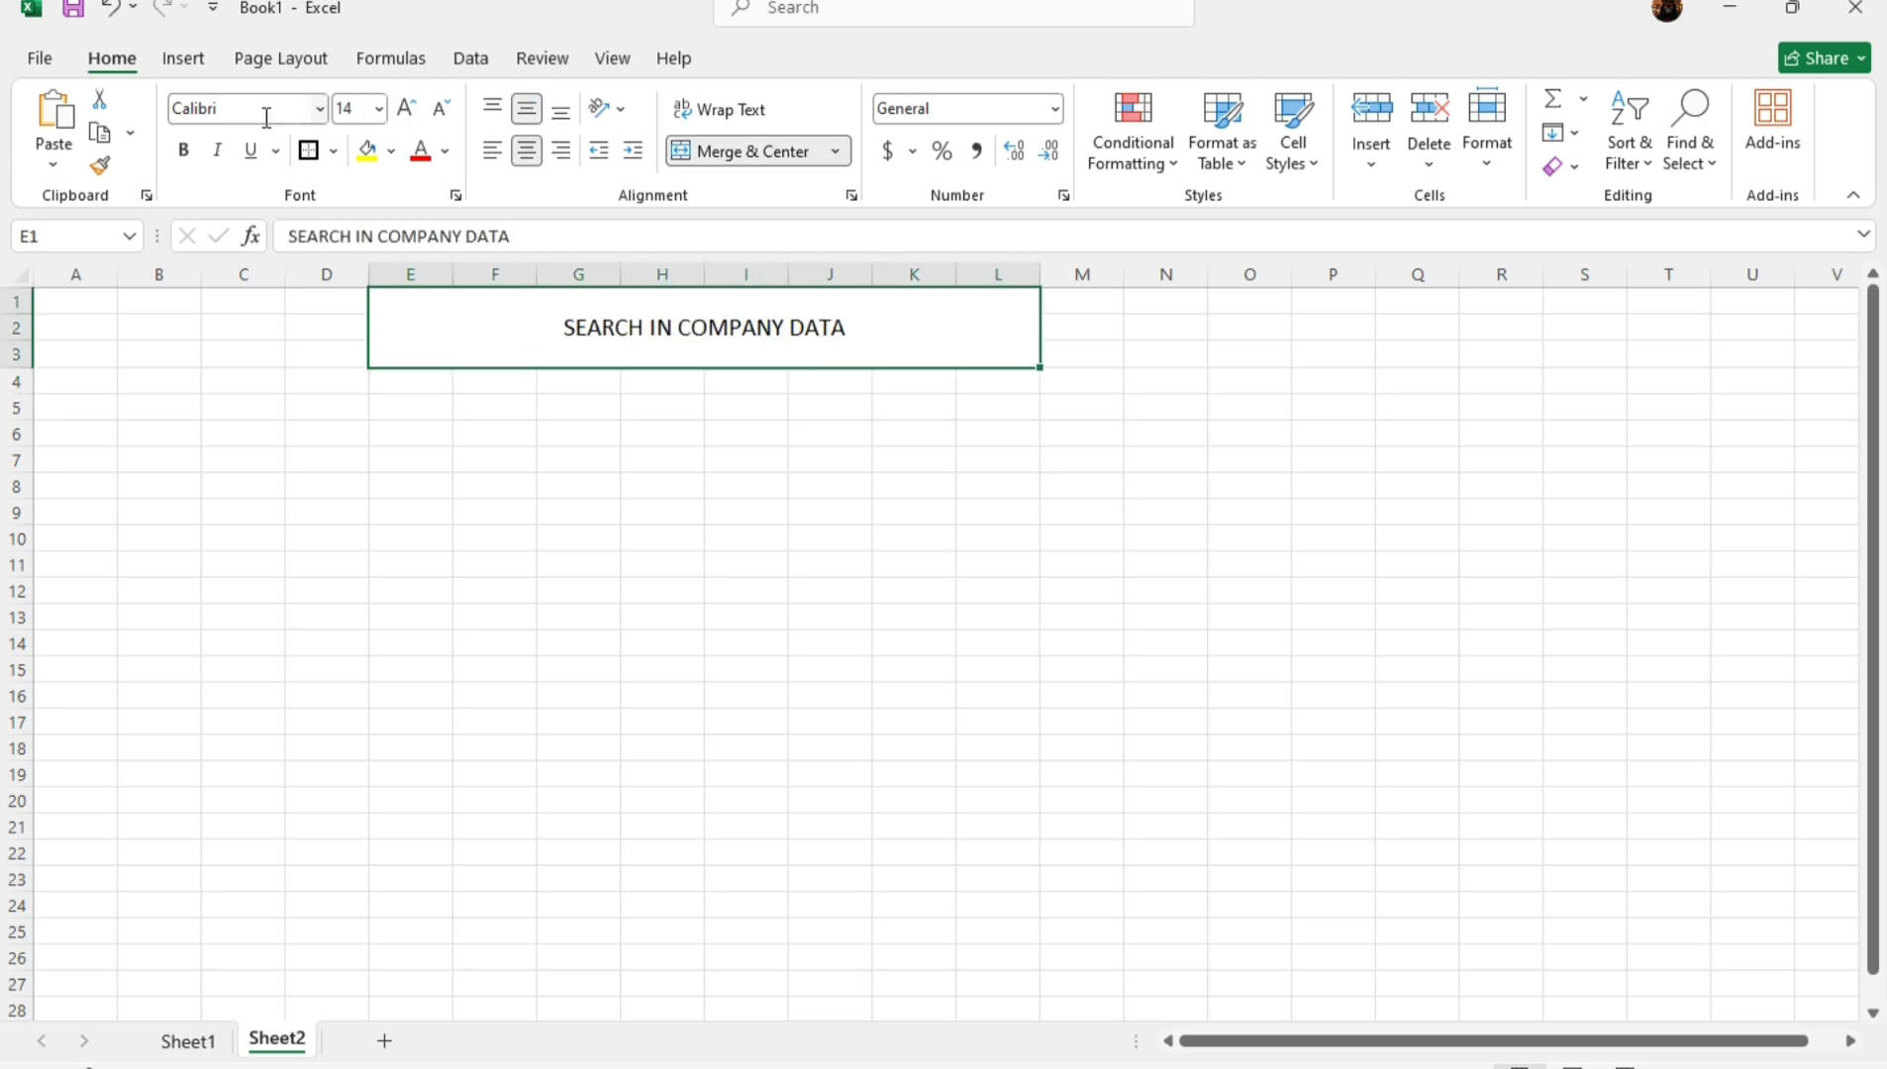
left_click(266, 117)
type("Spantaran")
key("Return")
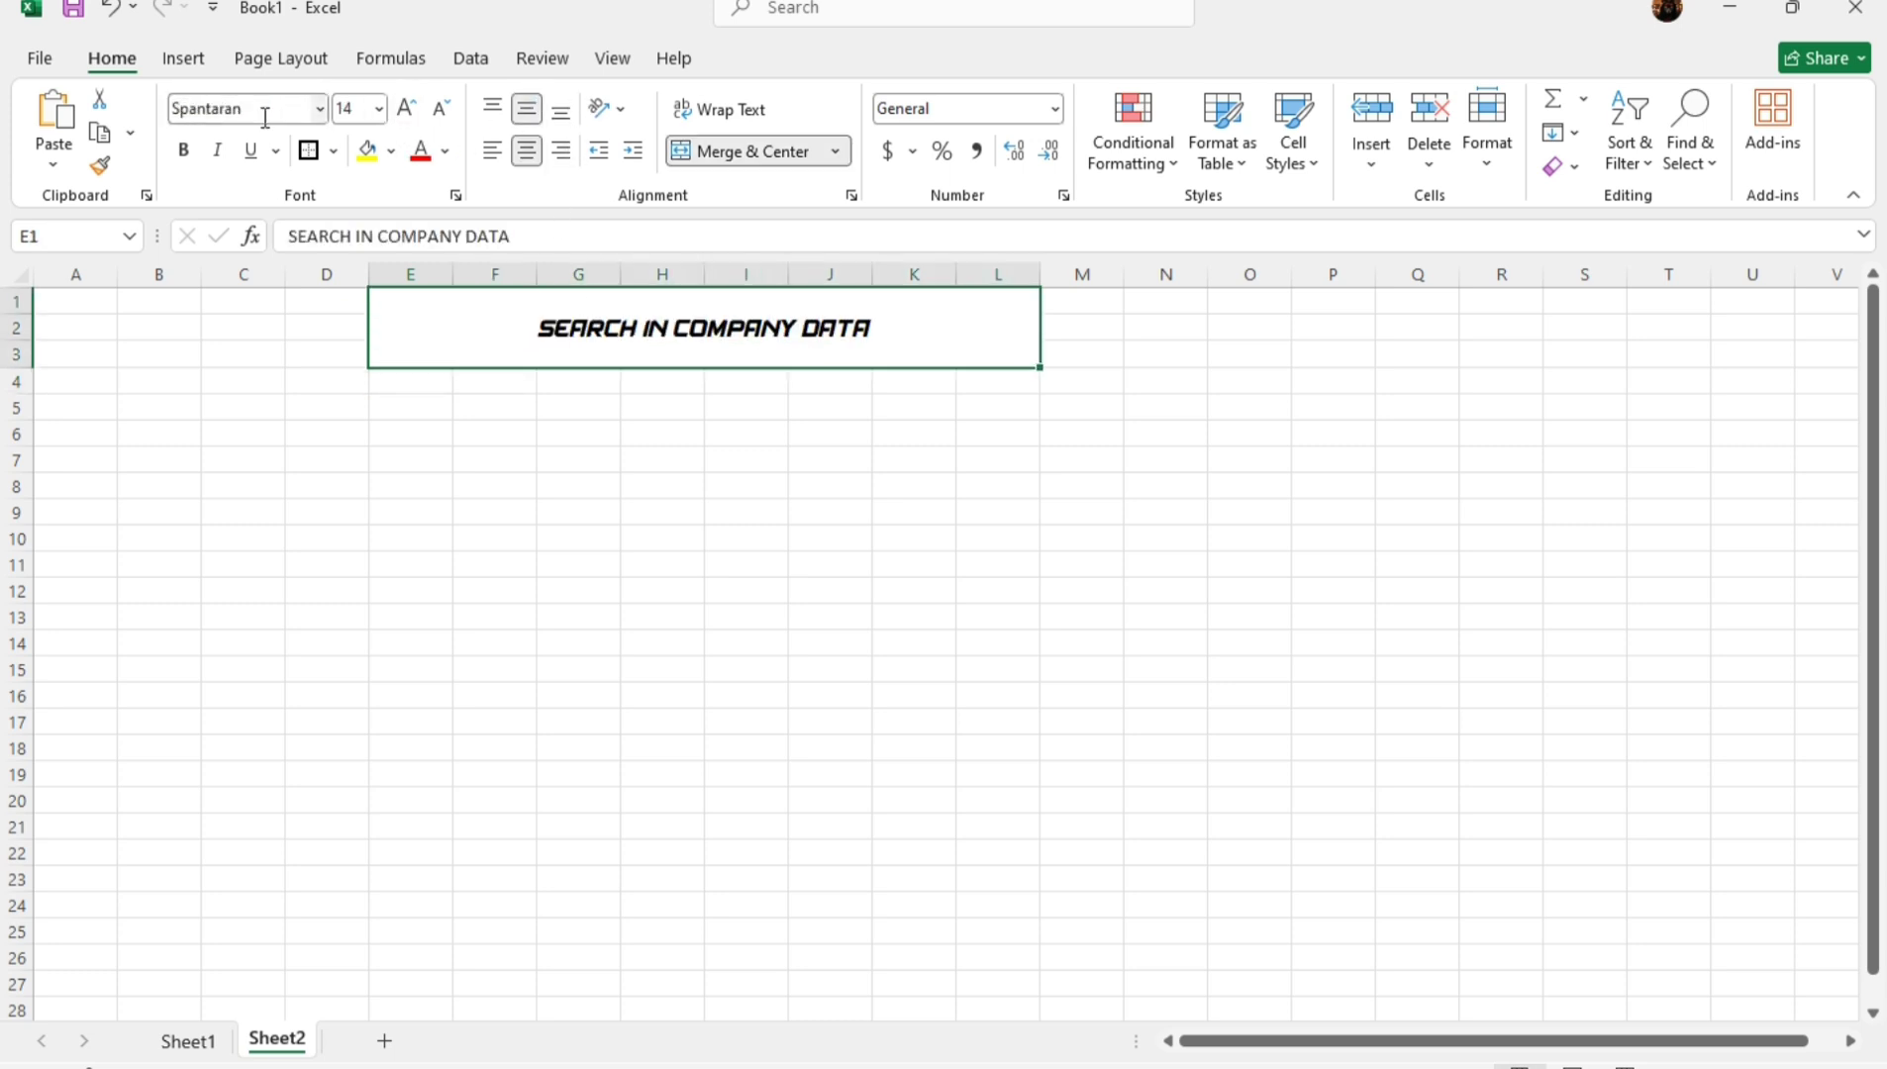
left_click(406, 109)
left_click(405, 107)
left_click(406, 107)
left_click(406, 107)
left_click(406, 107)
left_click(673, 563)
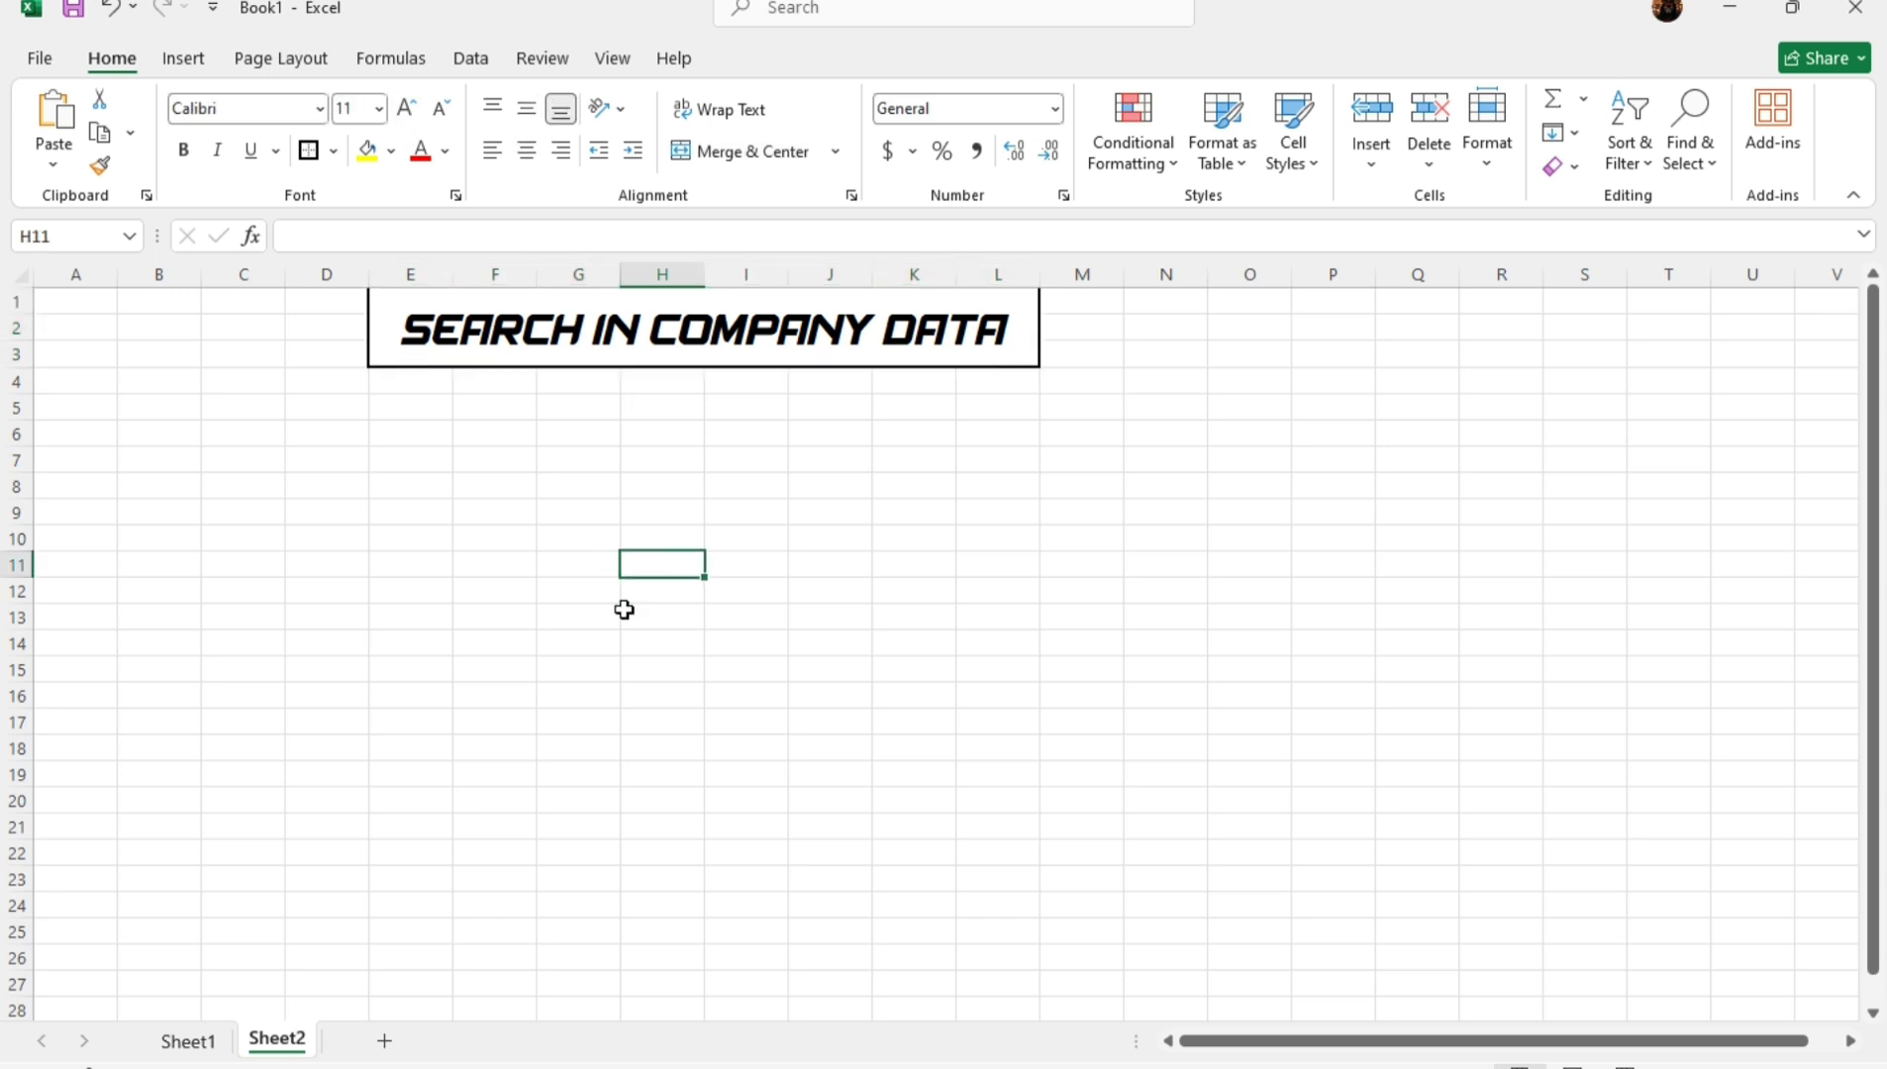
Copy the column headings in F5:M5 of Sheet1 and paste them into Sheet2 starting at E4.
left_click(187, 1038)
left_click_drag(426, 404, 1078, 404)
right_click(975, 411)
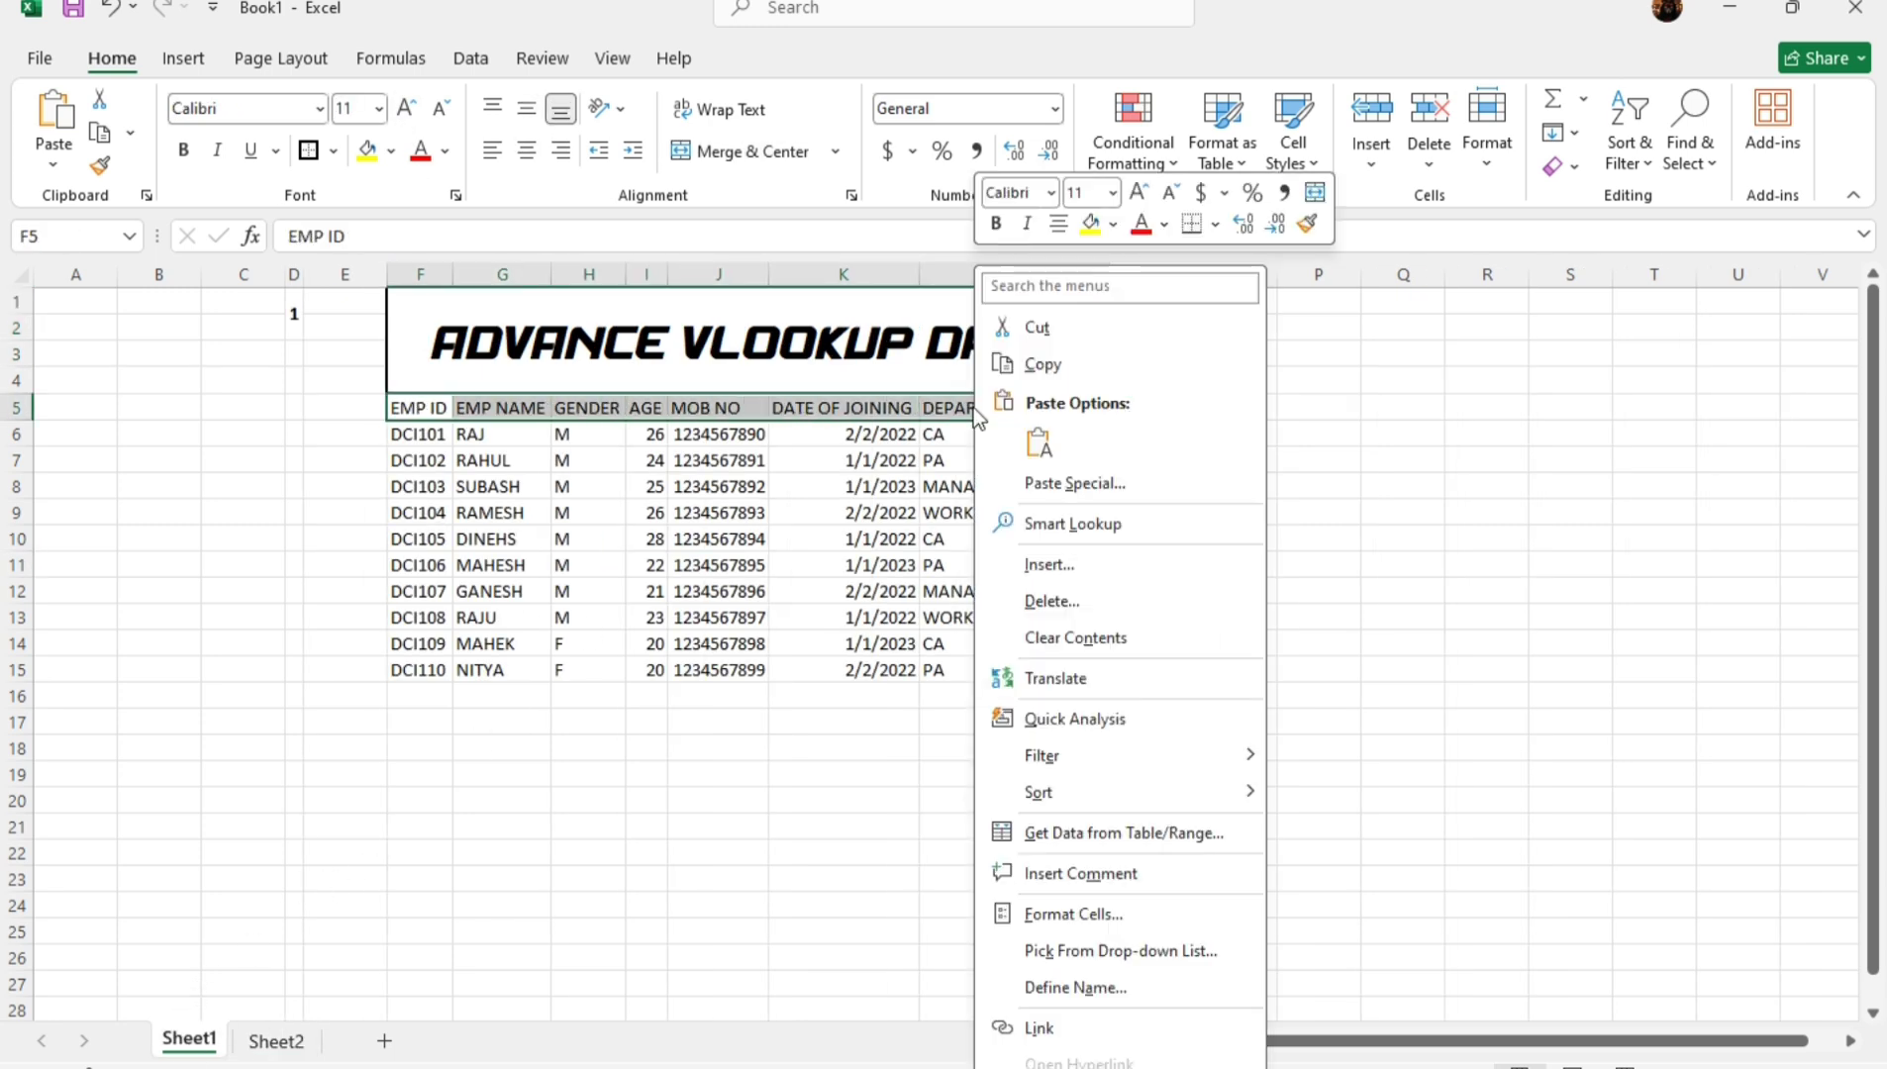
left_click(1030, 364)
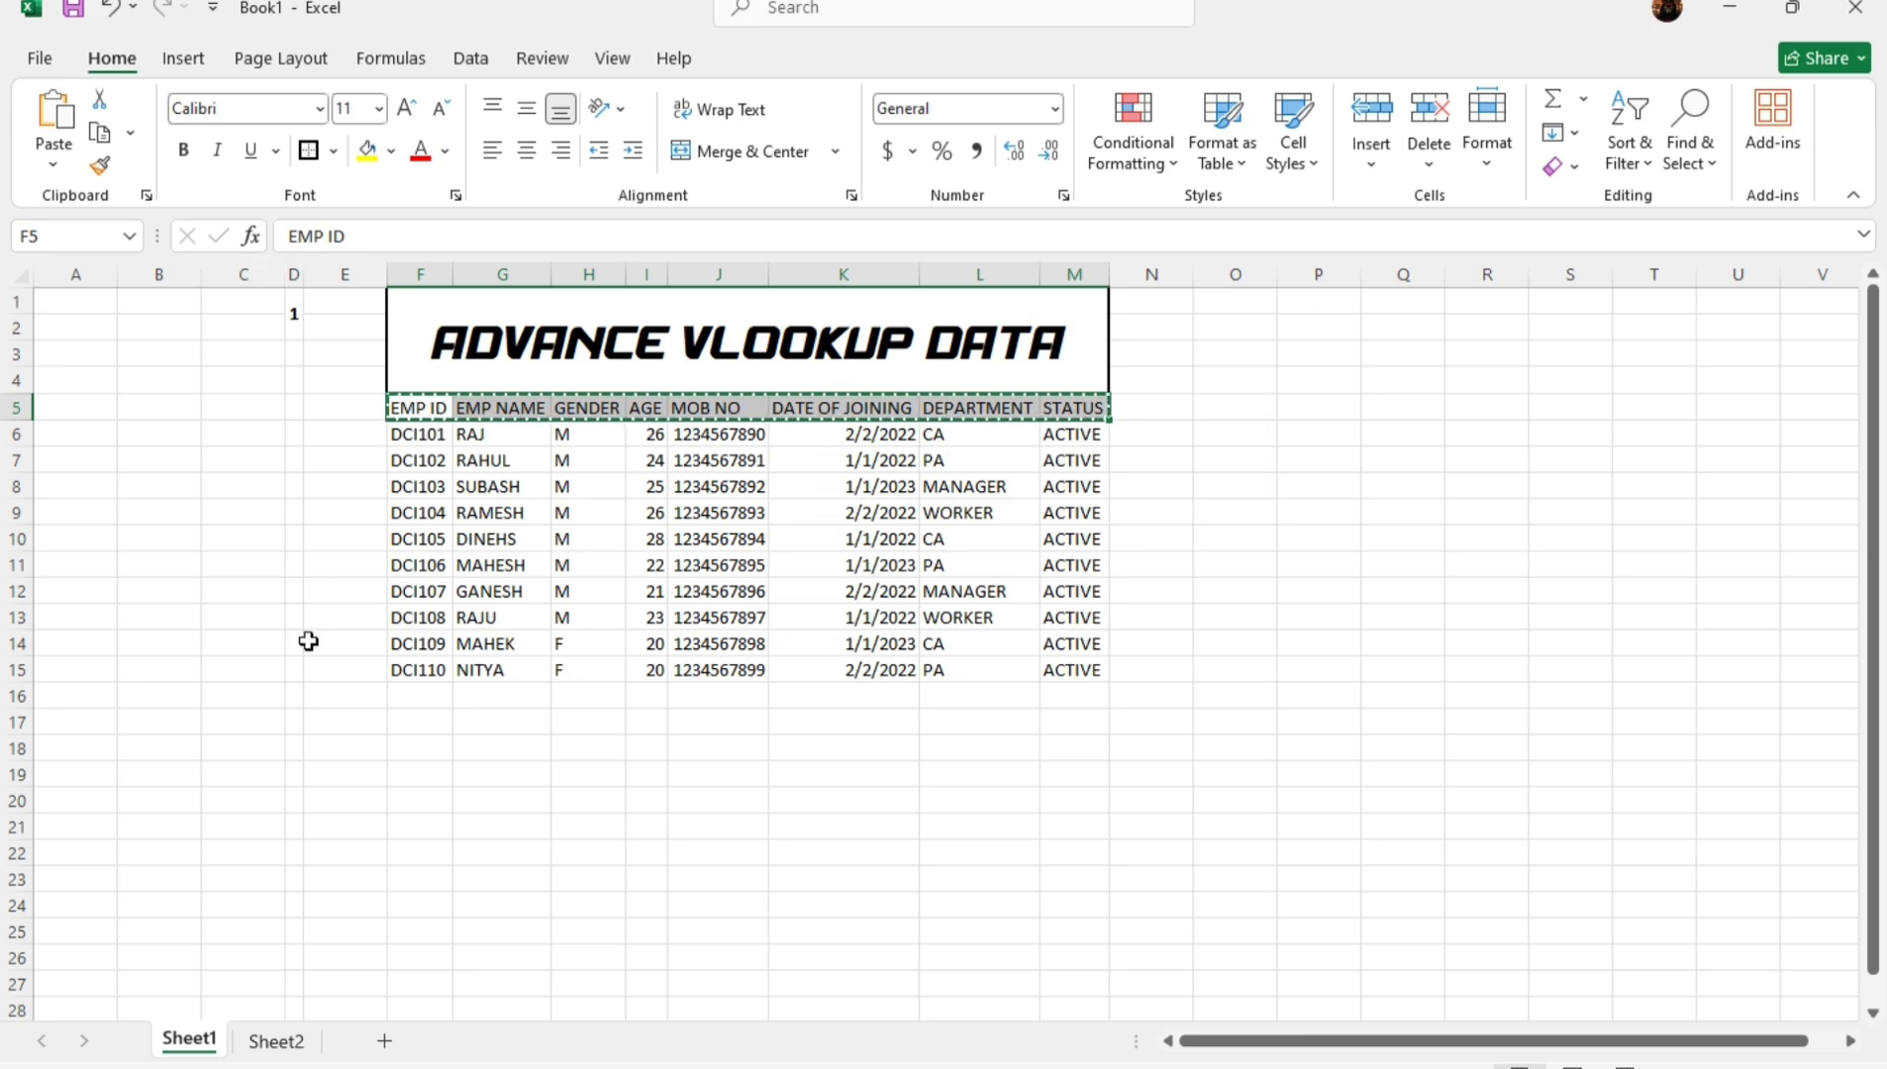
left_click(275, 1042)
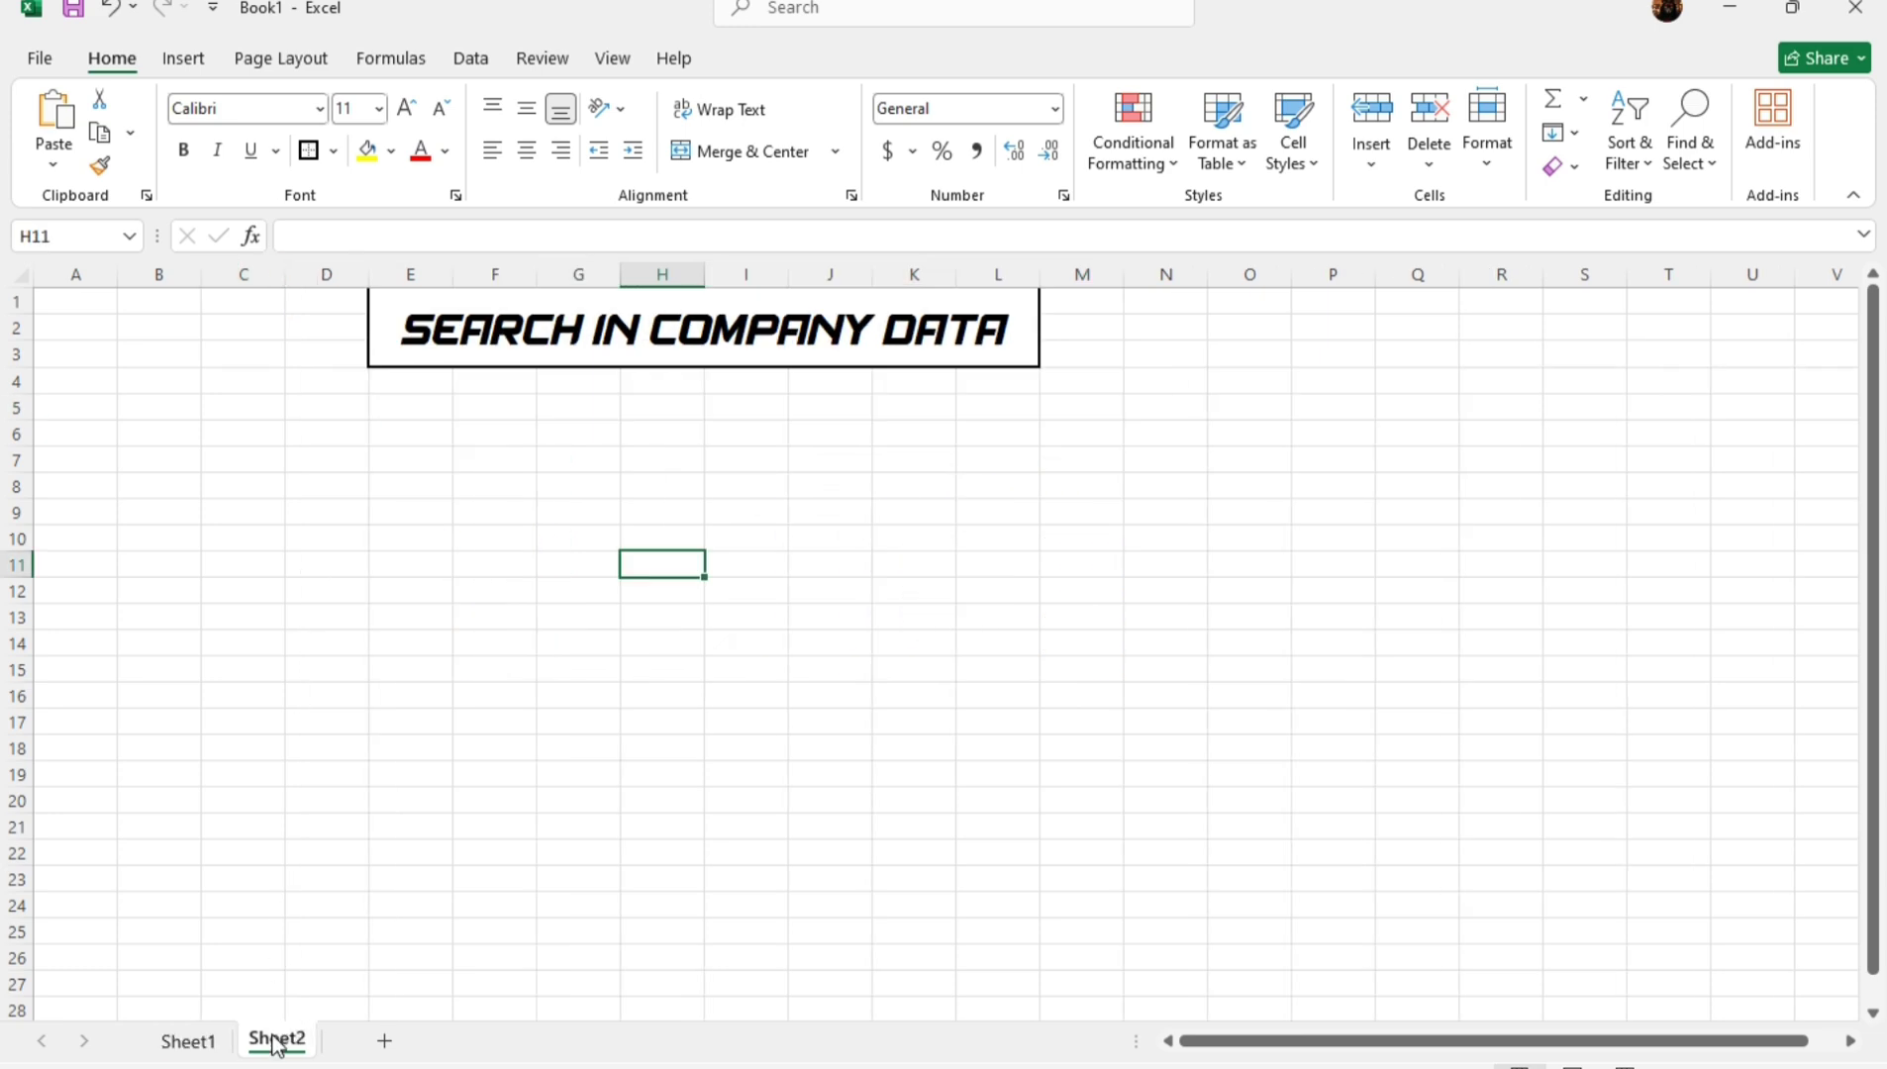
left_click(410, 383)
key("ctrl+v")
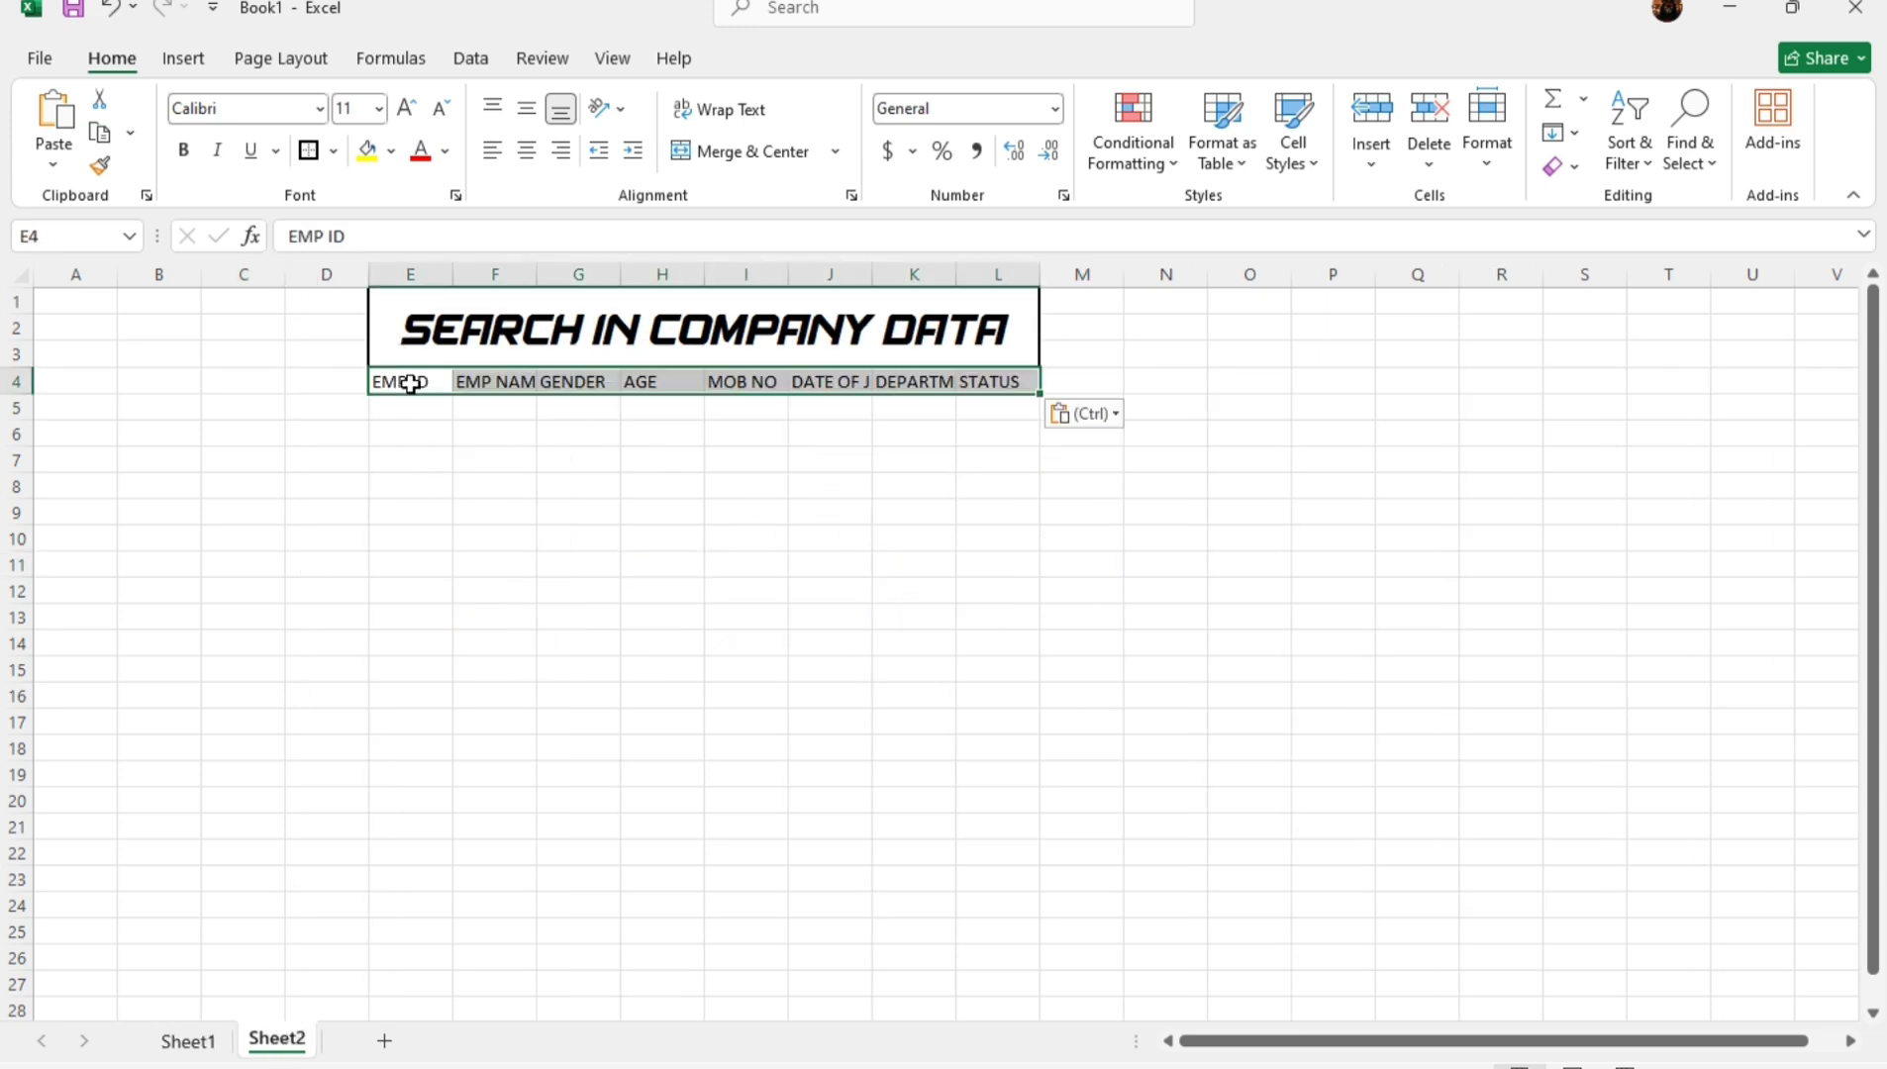
left_click(654, 488)
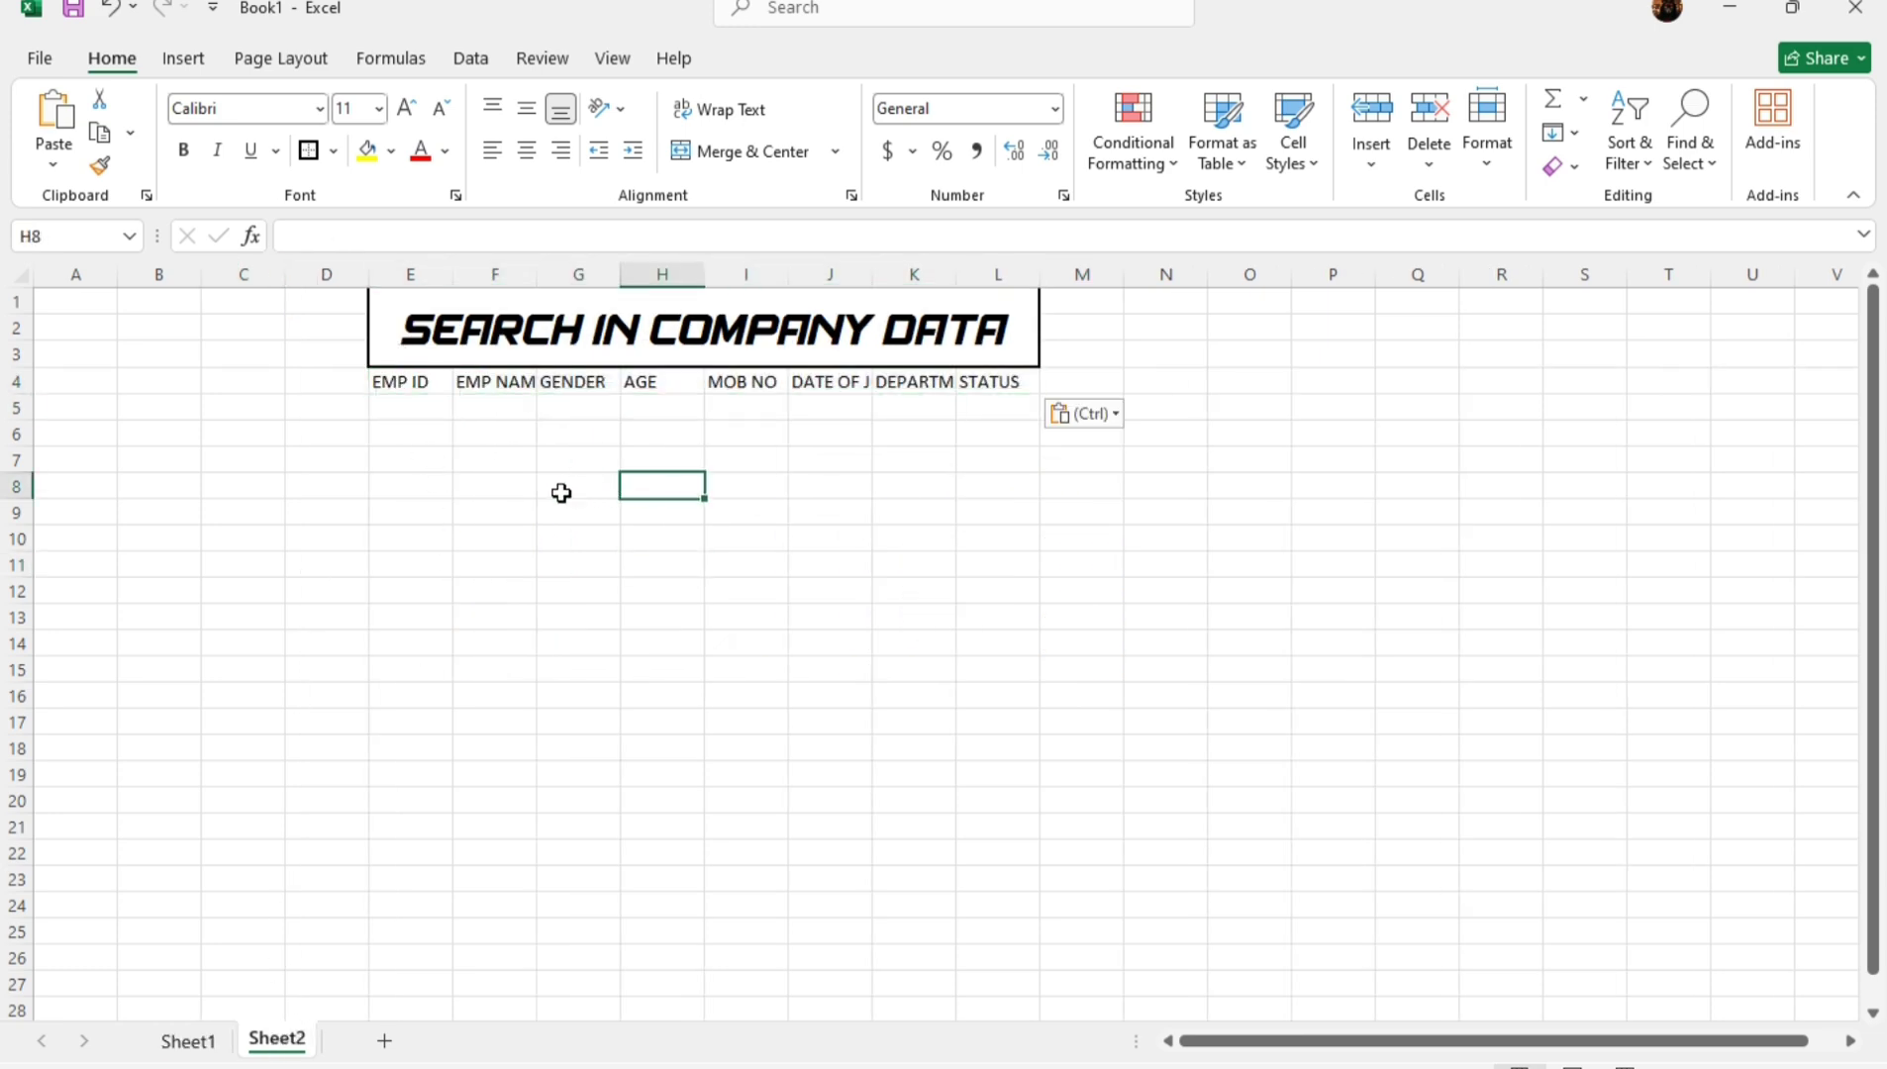
Autofit columns F, J, K and L on Sheet2 to the width of their headings.
double_click(536, 274)
double_click(886, 275)
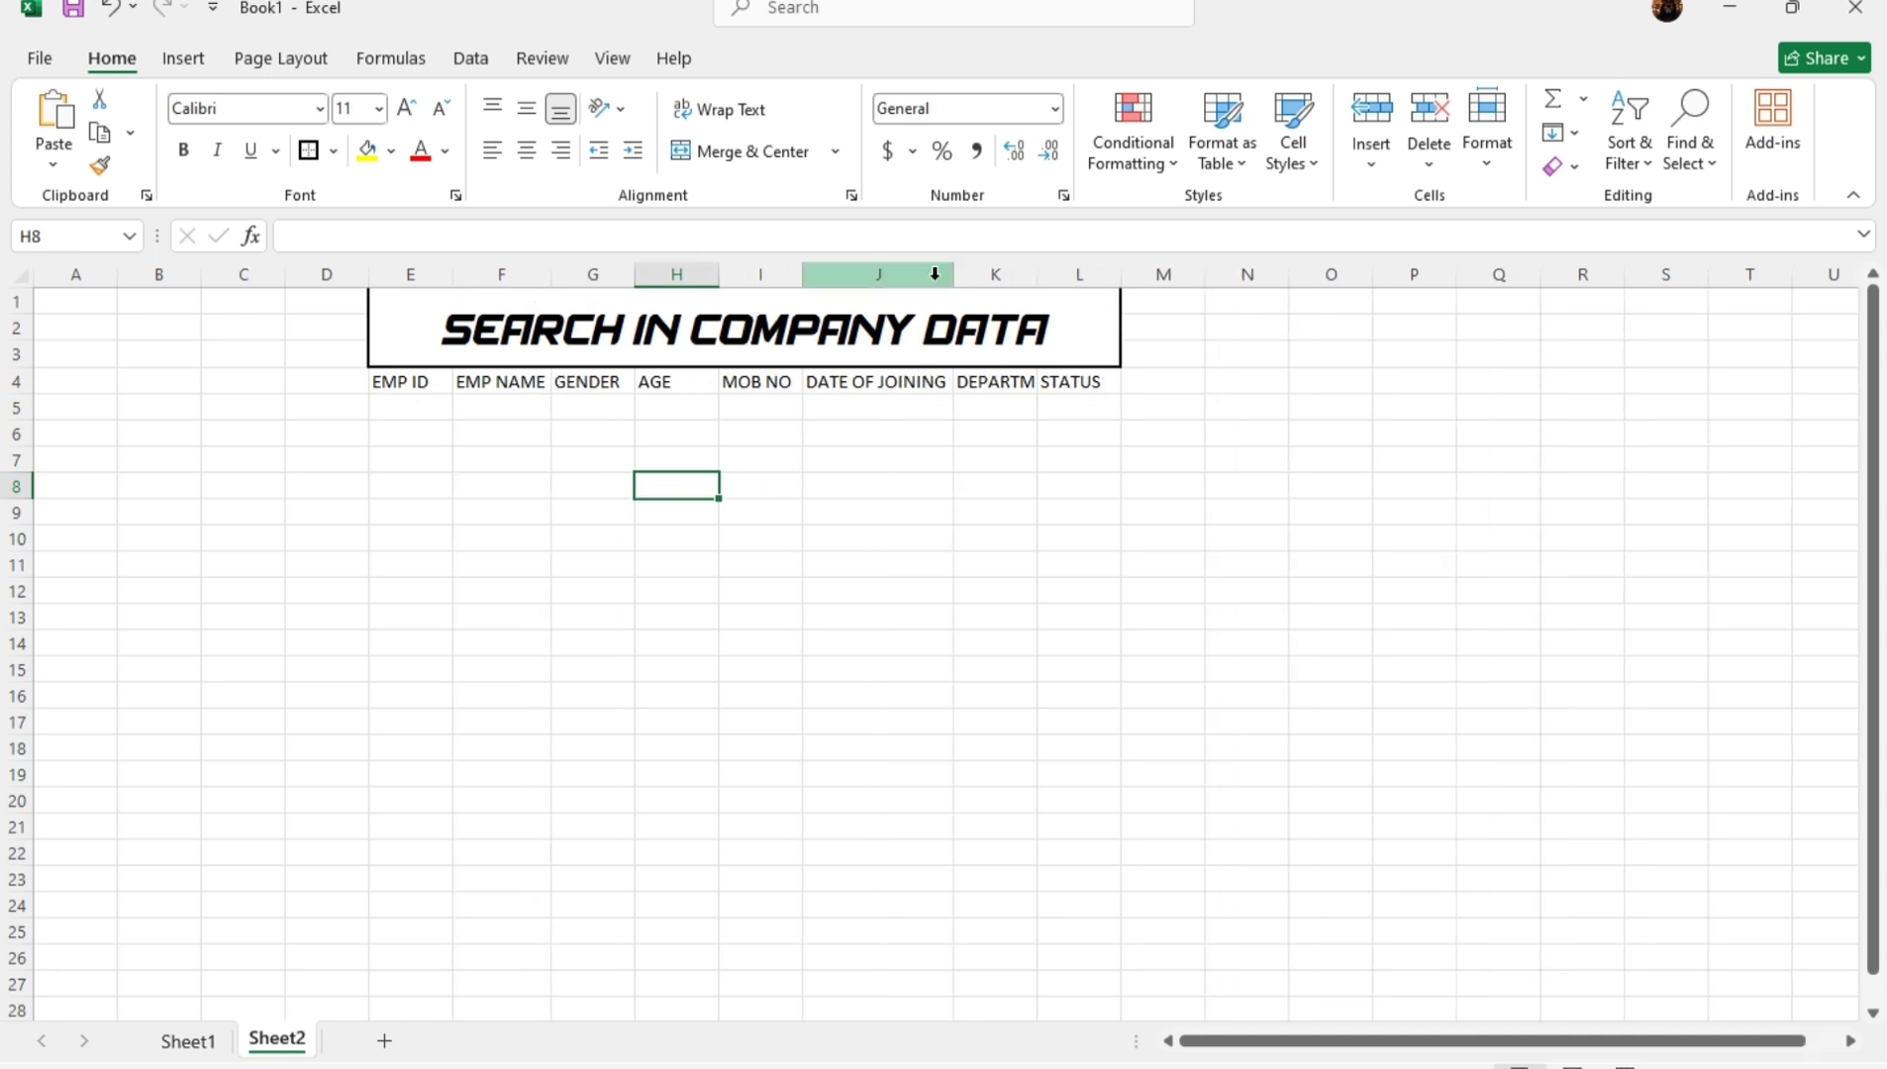
double_click(1038, 275)
left_click(1147, 276)
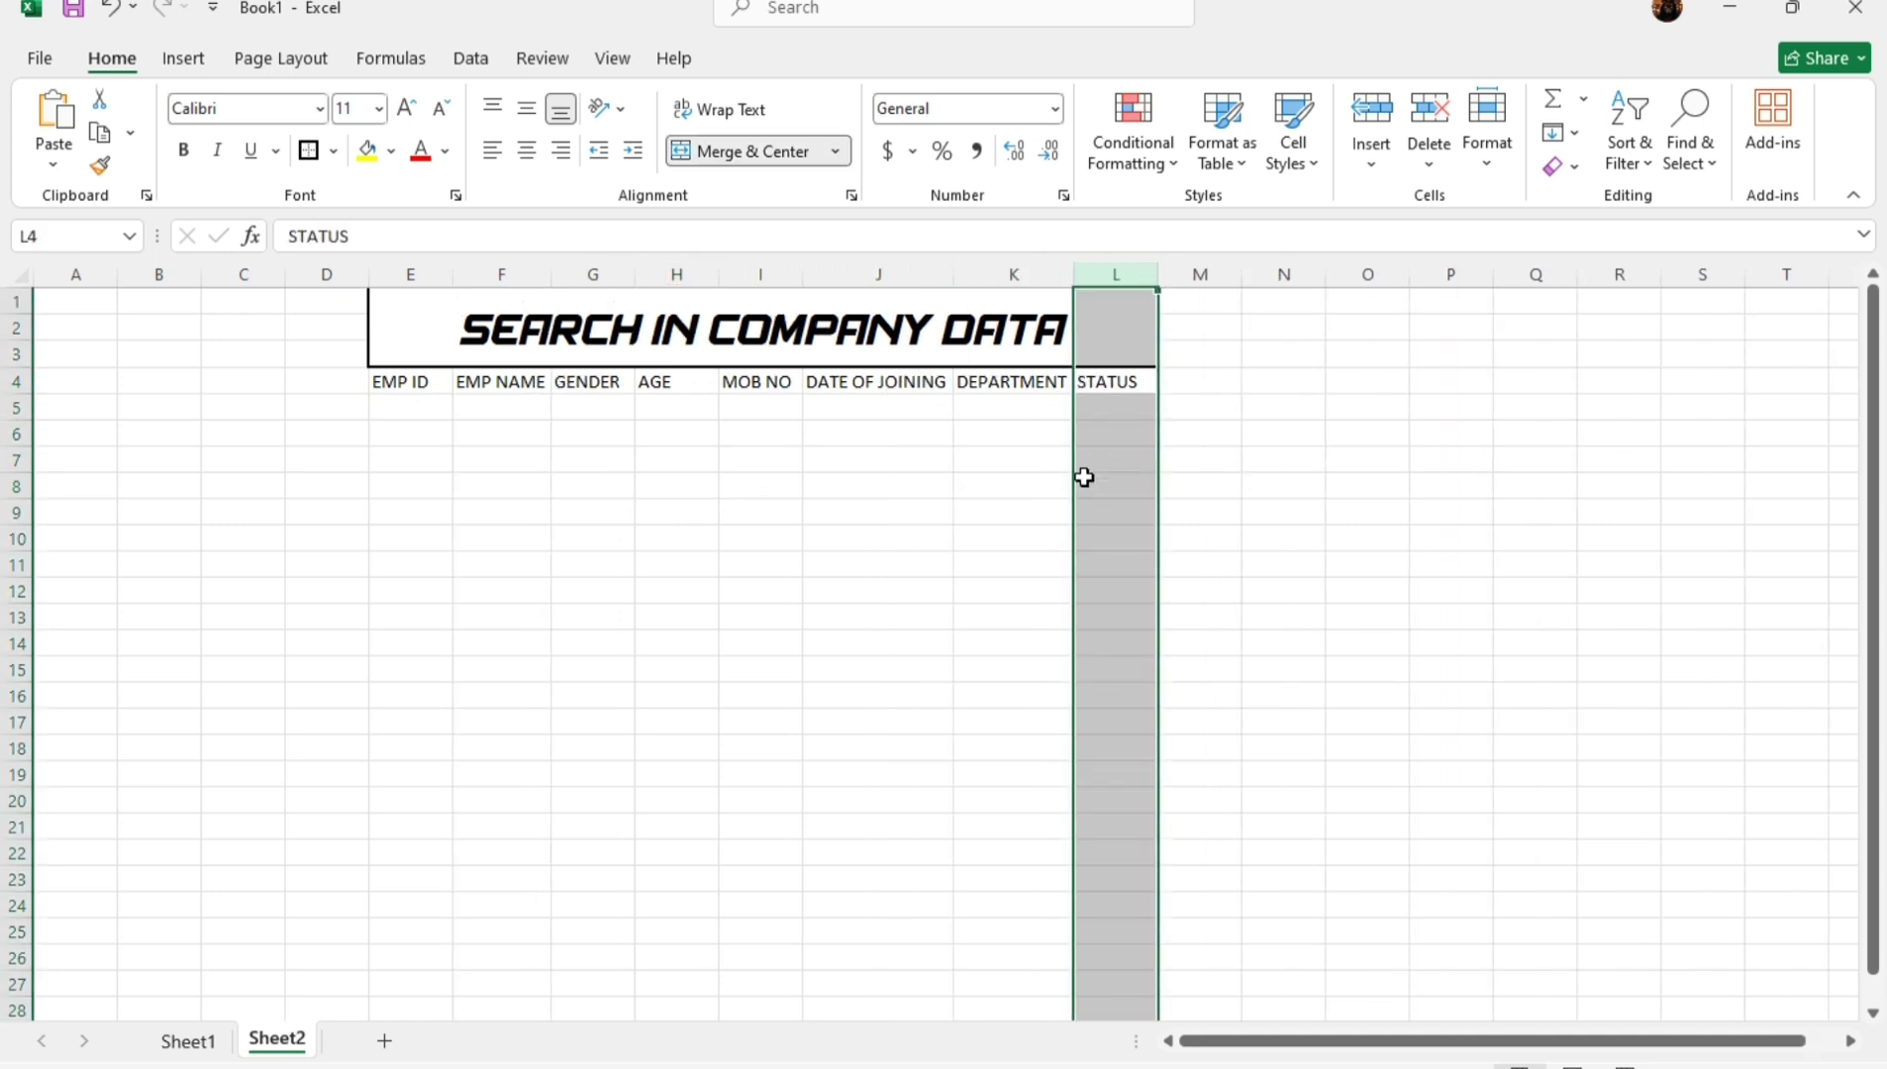
double_click(1158, 277)
left_click(975, 543)
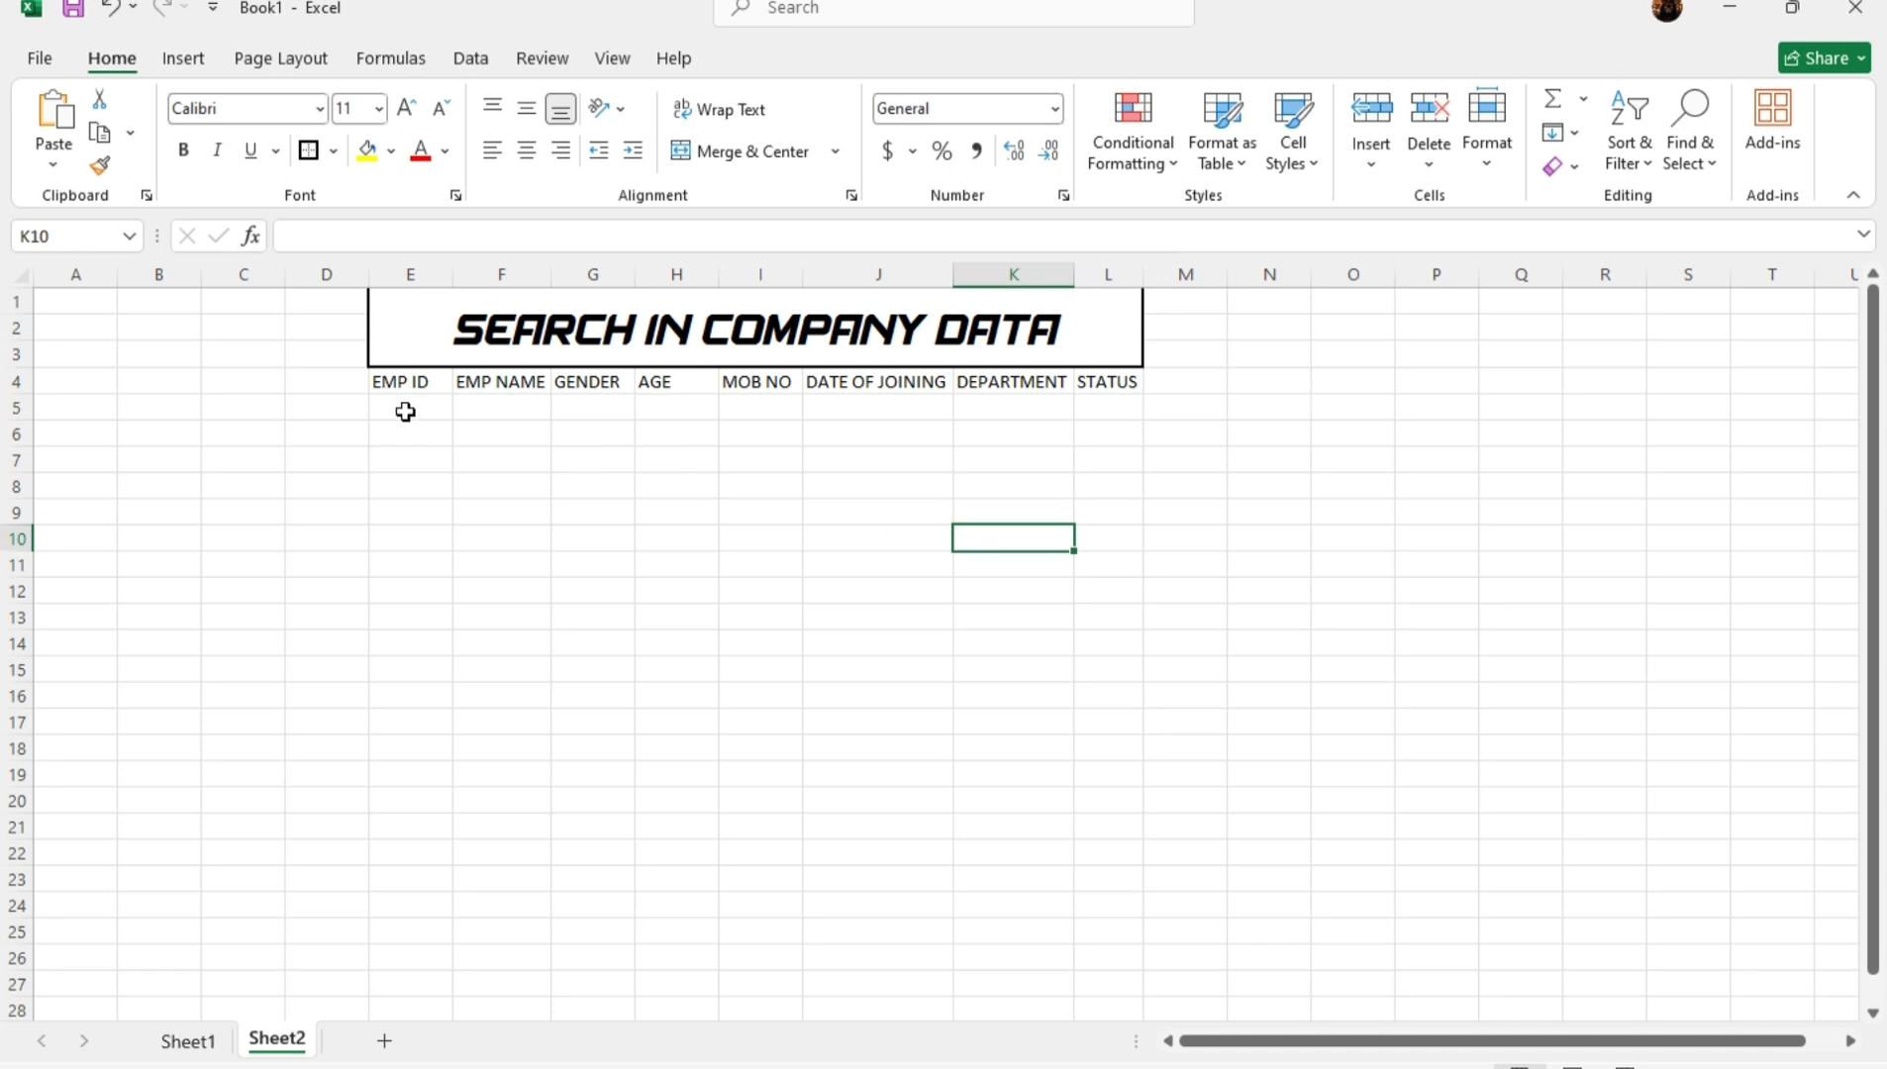
Apply all borders to the heading row and the empty row below it, E4:L5, on Sheet2.
left_click_drag(406, 382, 1128, 409)
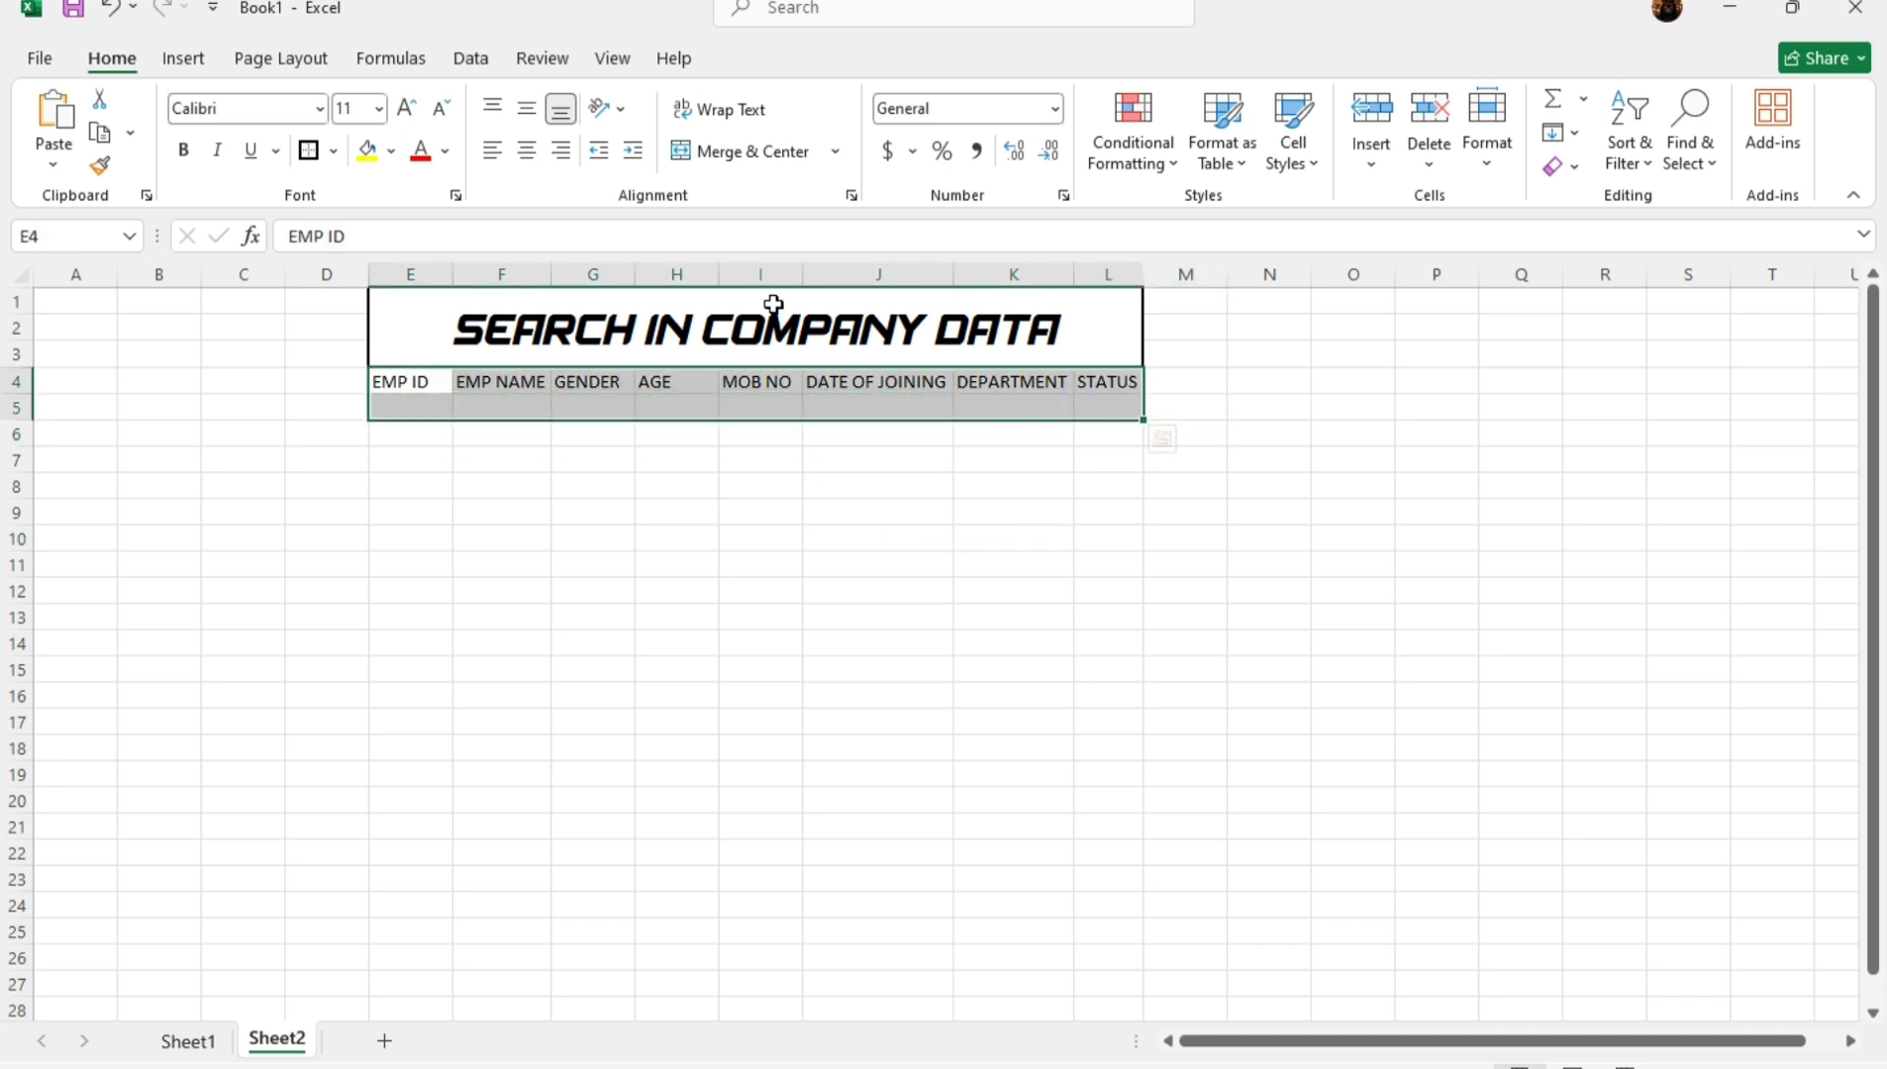
left_click(332, 152)
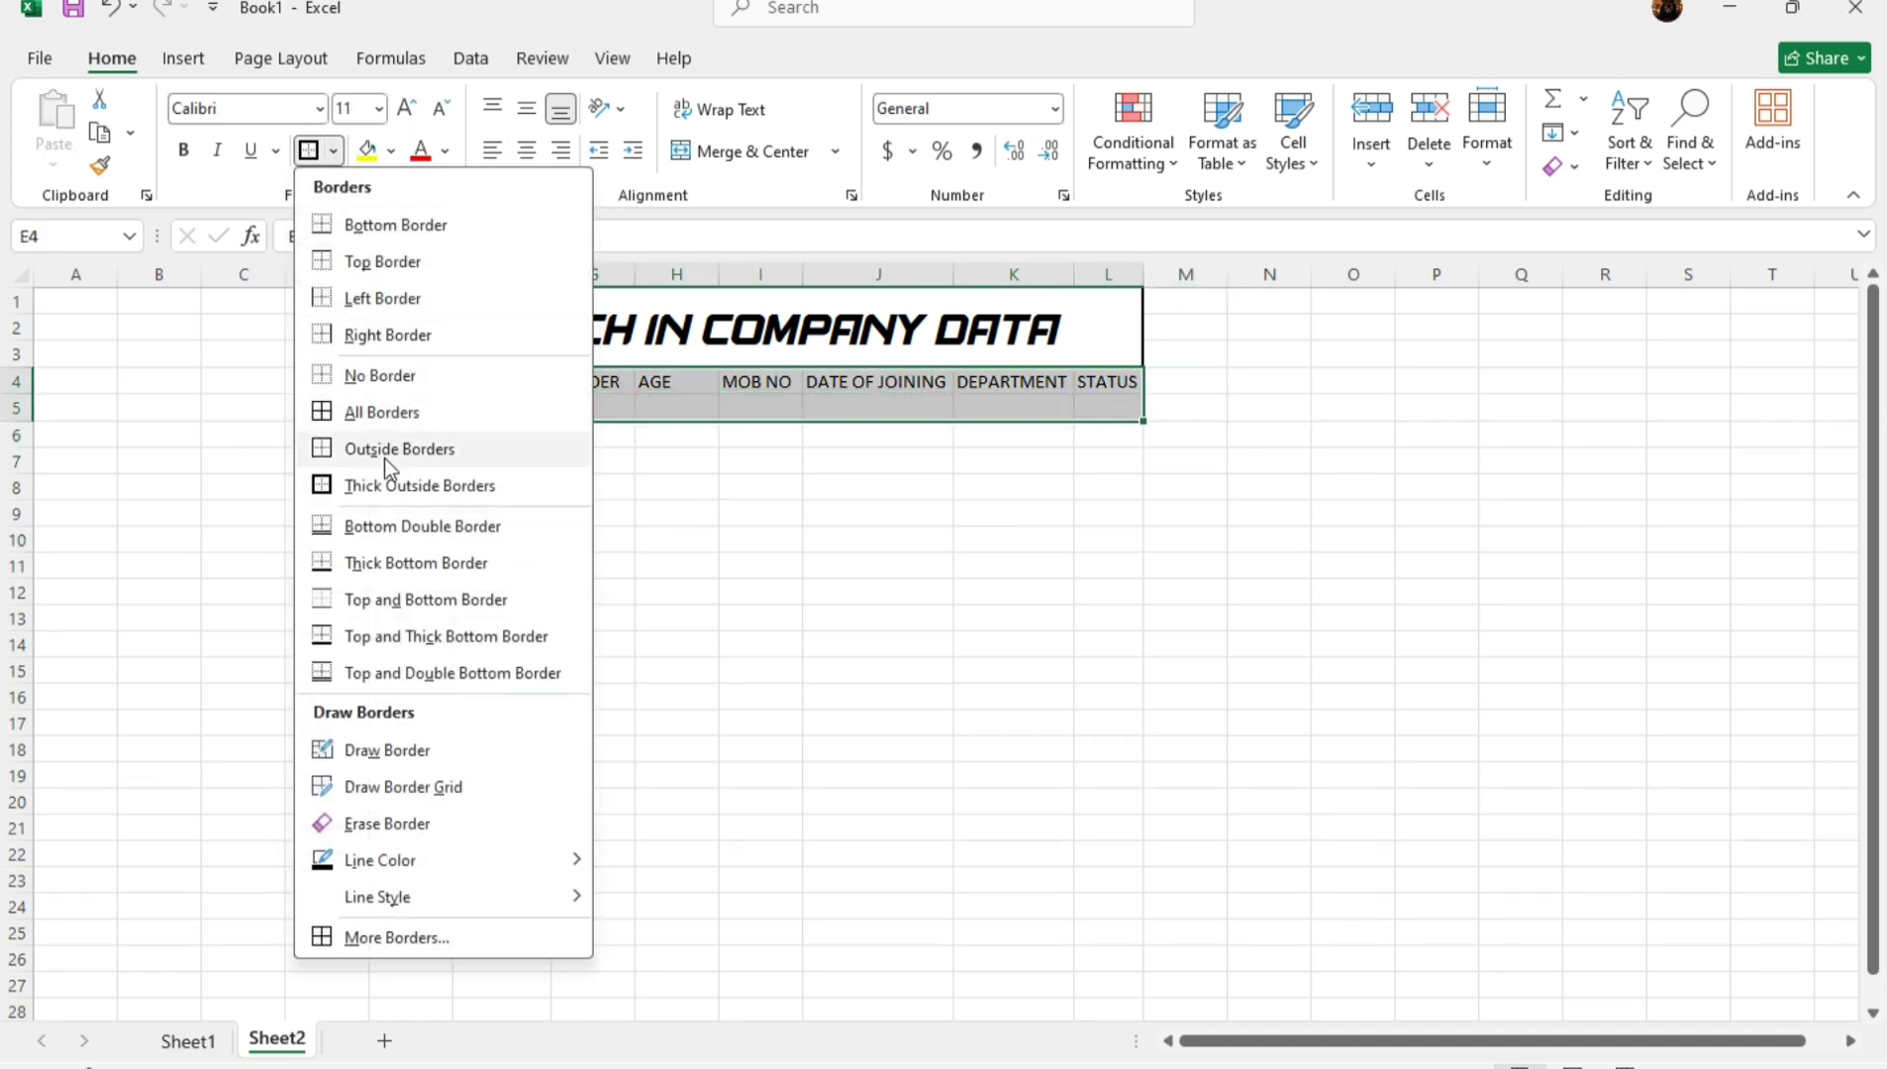
left_click(388, 410)
left_click(761, 536)
Enter the formula =VLOOKUP($E$5,Sheet1!$F$6:$M$15,2,0) in F5 of Sheet2, under EMP NAME.
left_click(542, 407)
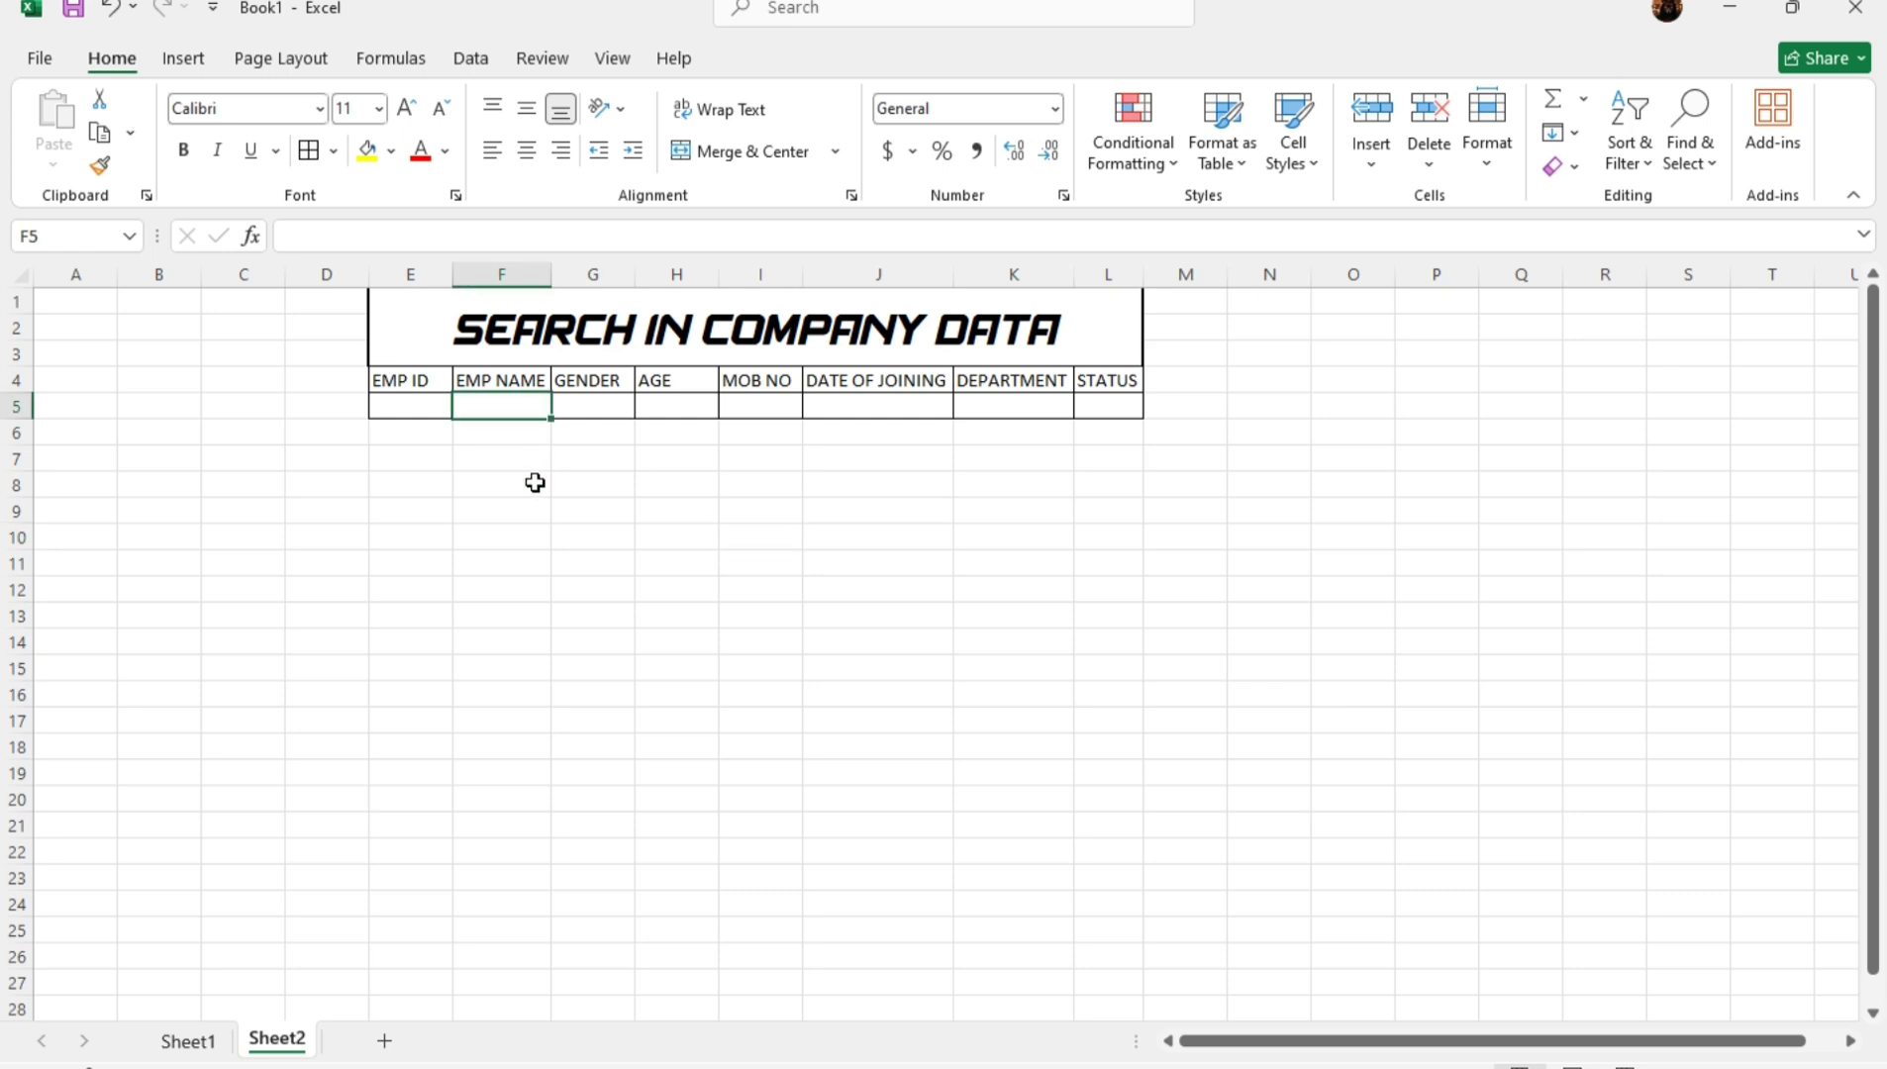
type("=VLOO")
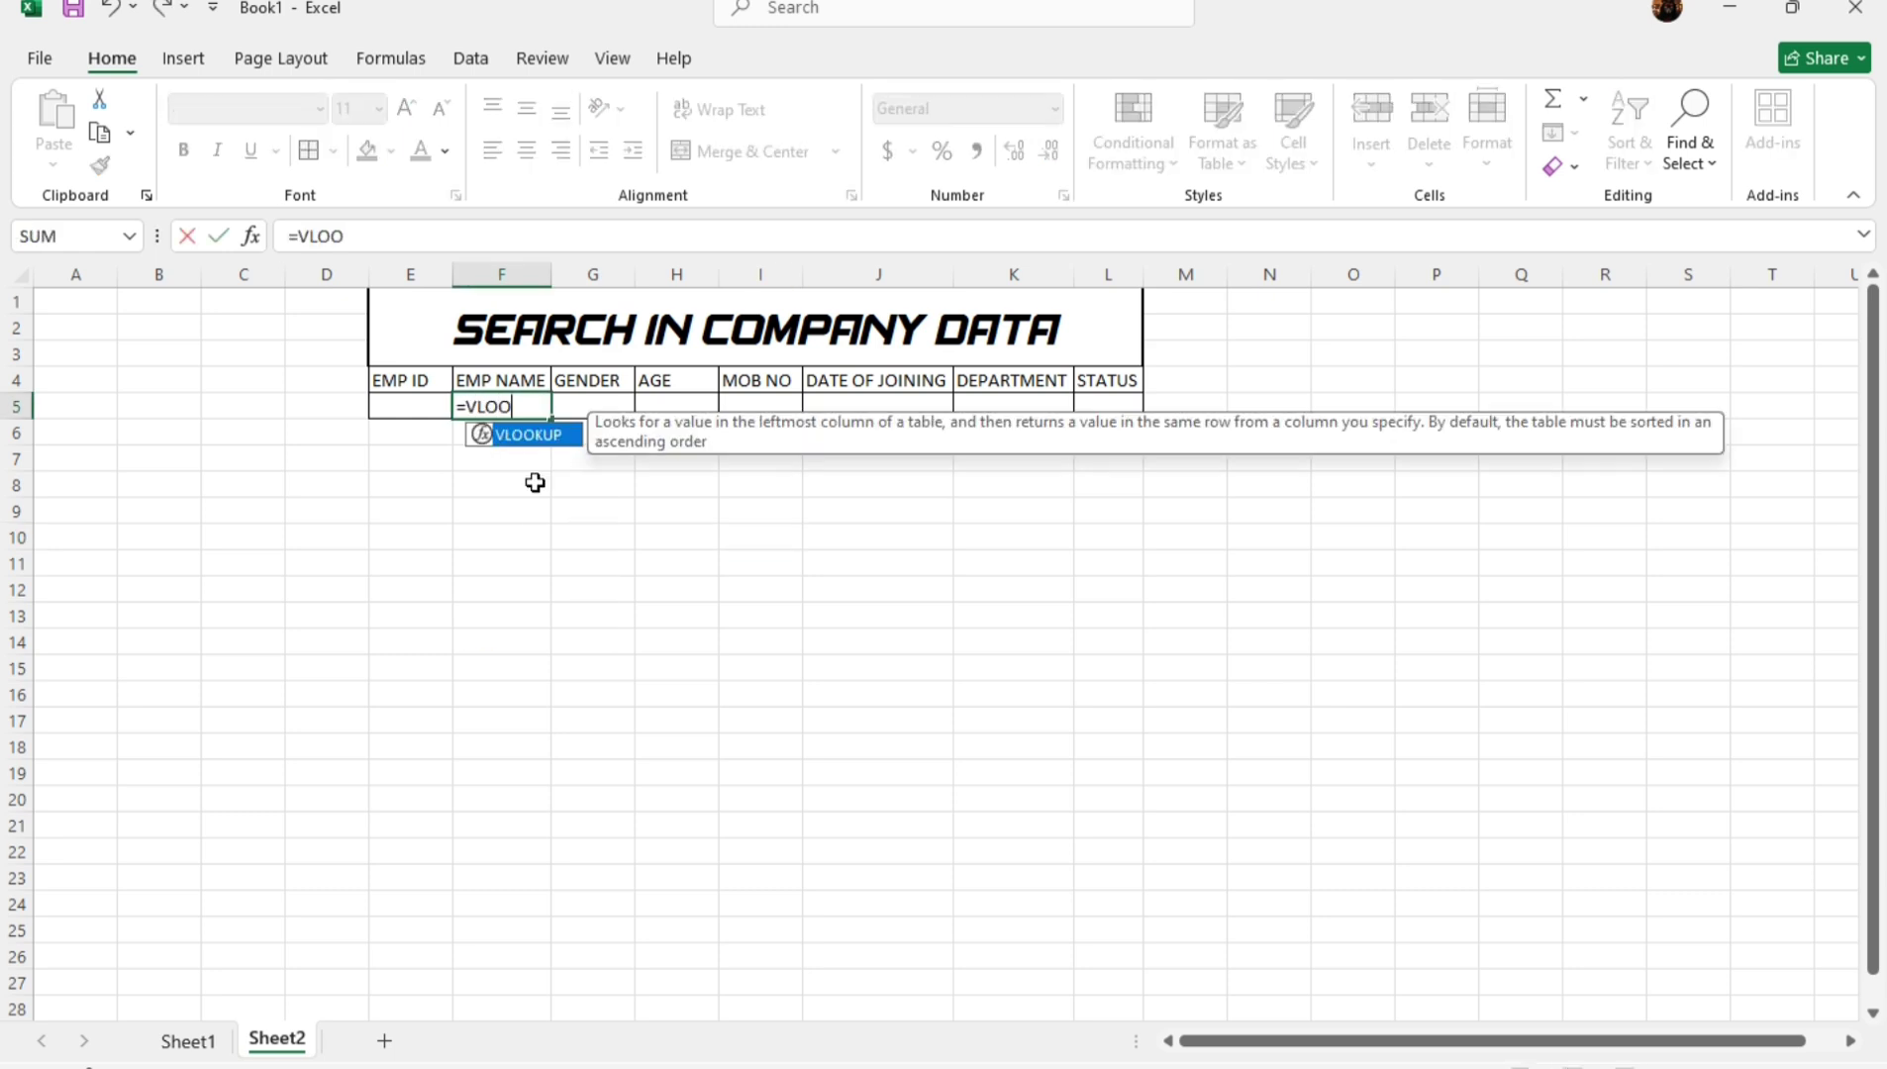
key("Tab")
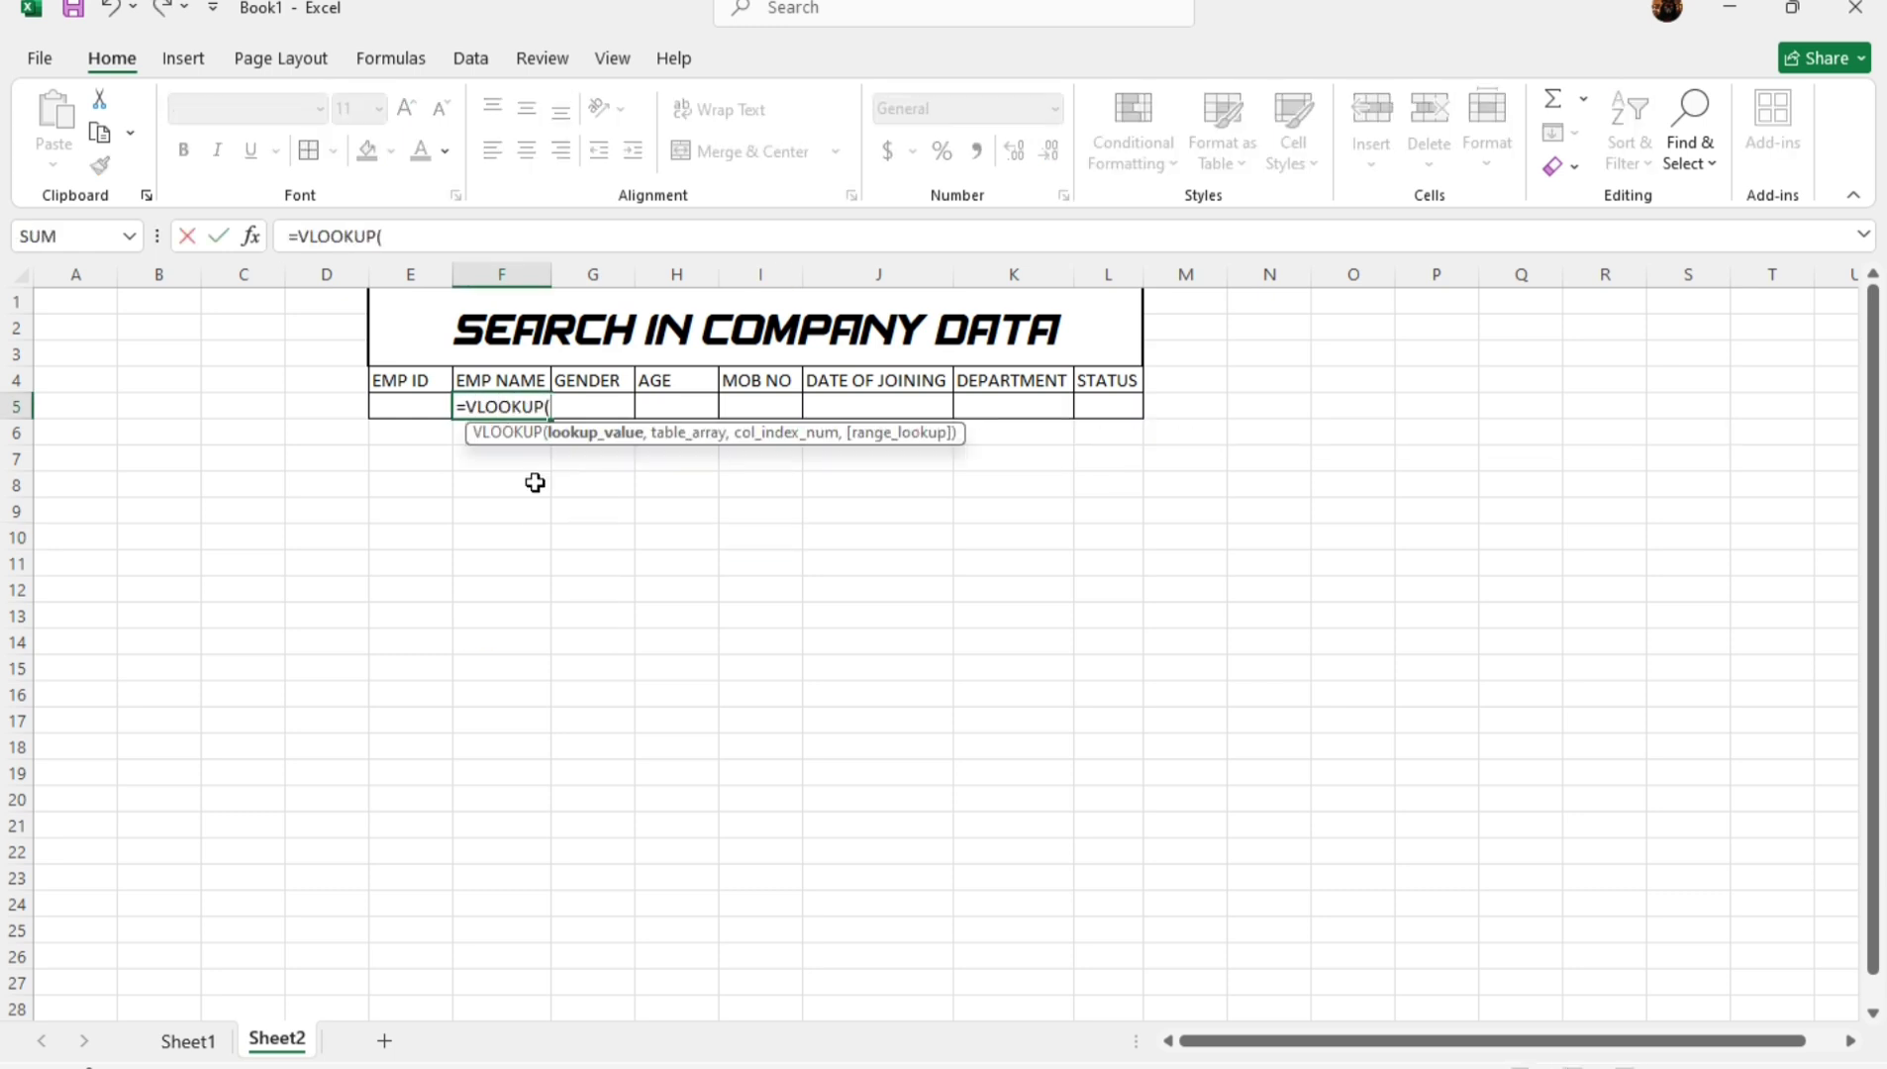
left_click(404, 409)
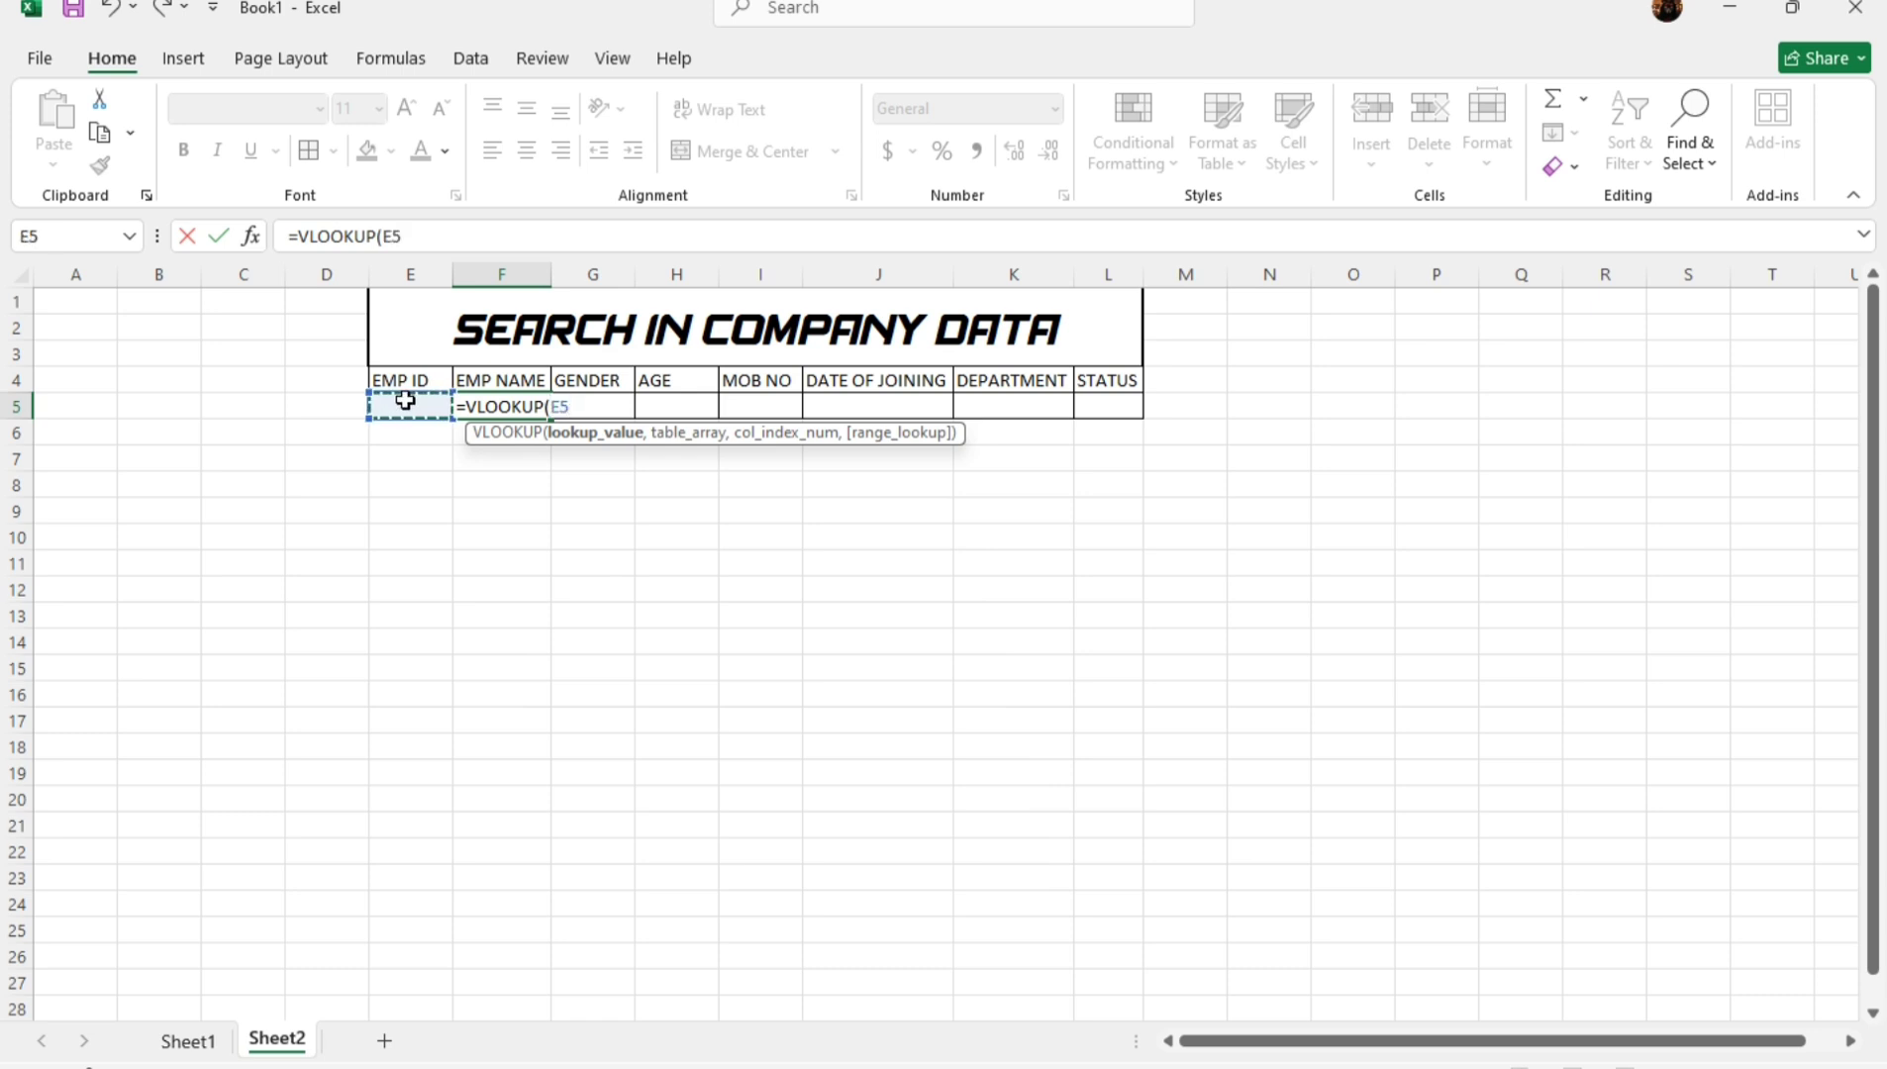
key("F4")
type(",")
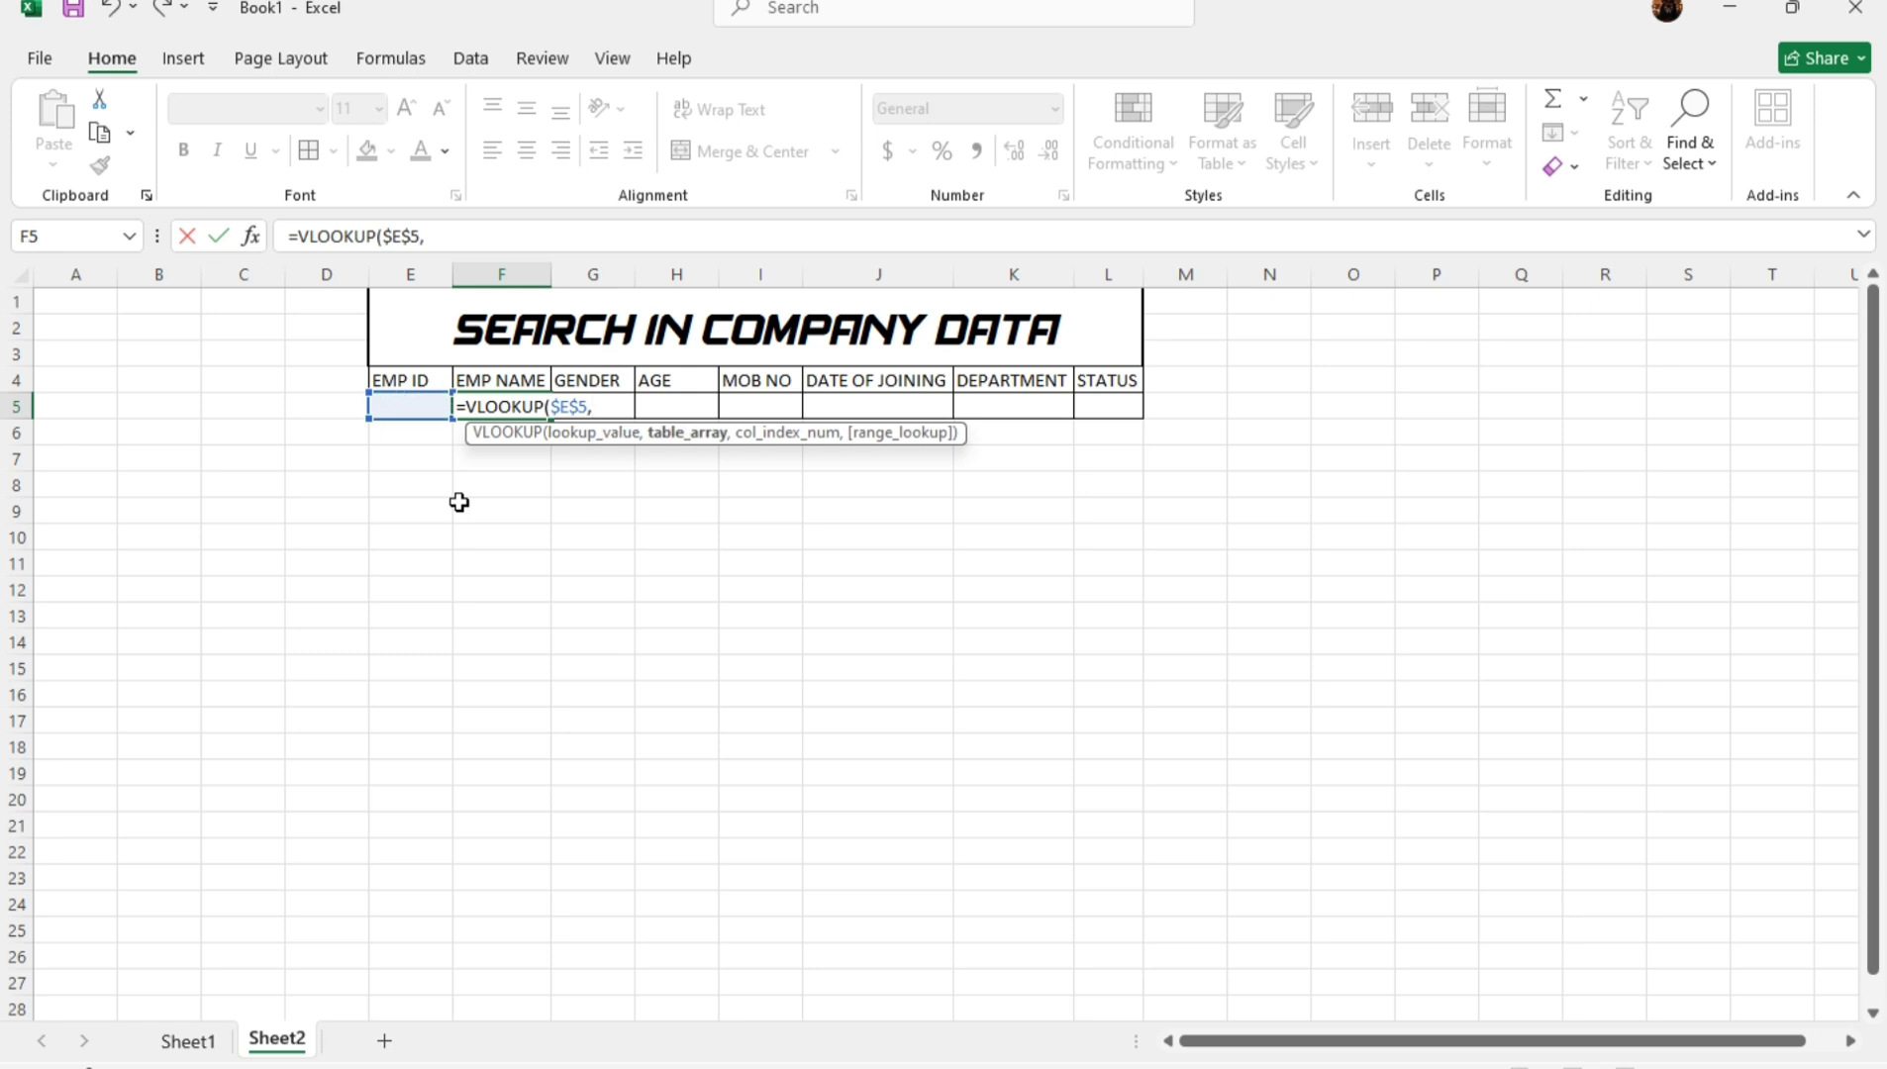
left_click(194, 1042)
left_click_drag(412, 435, 1064, 676)
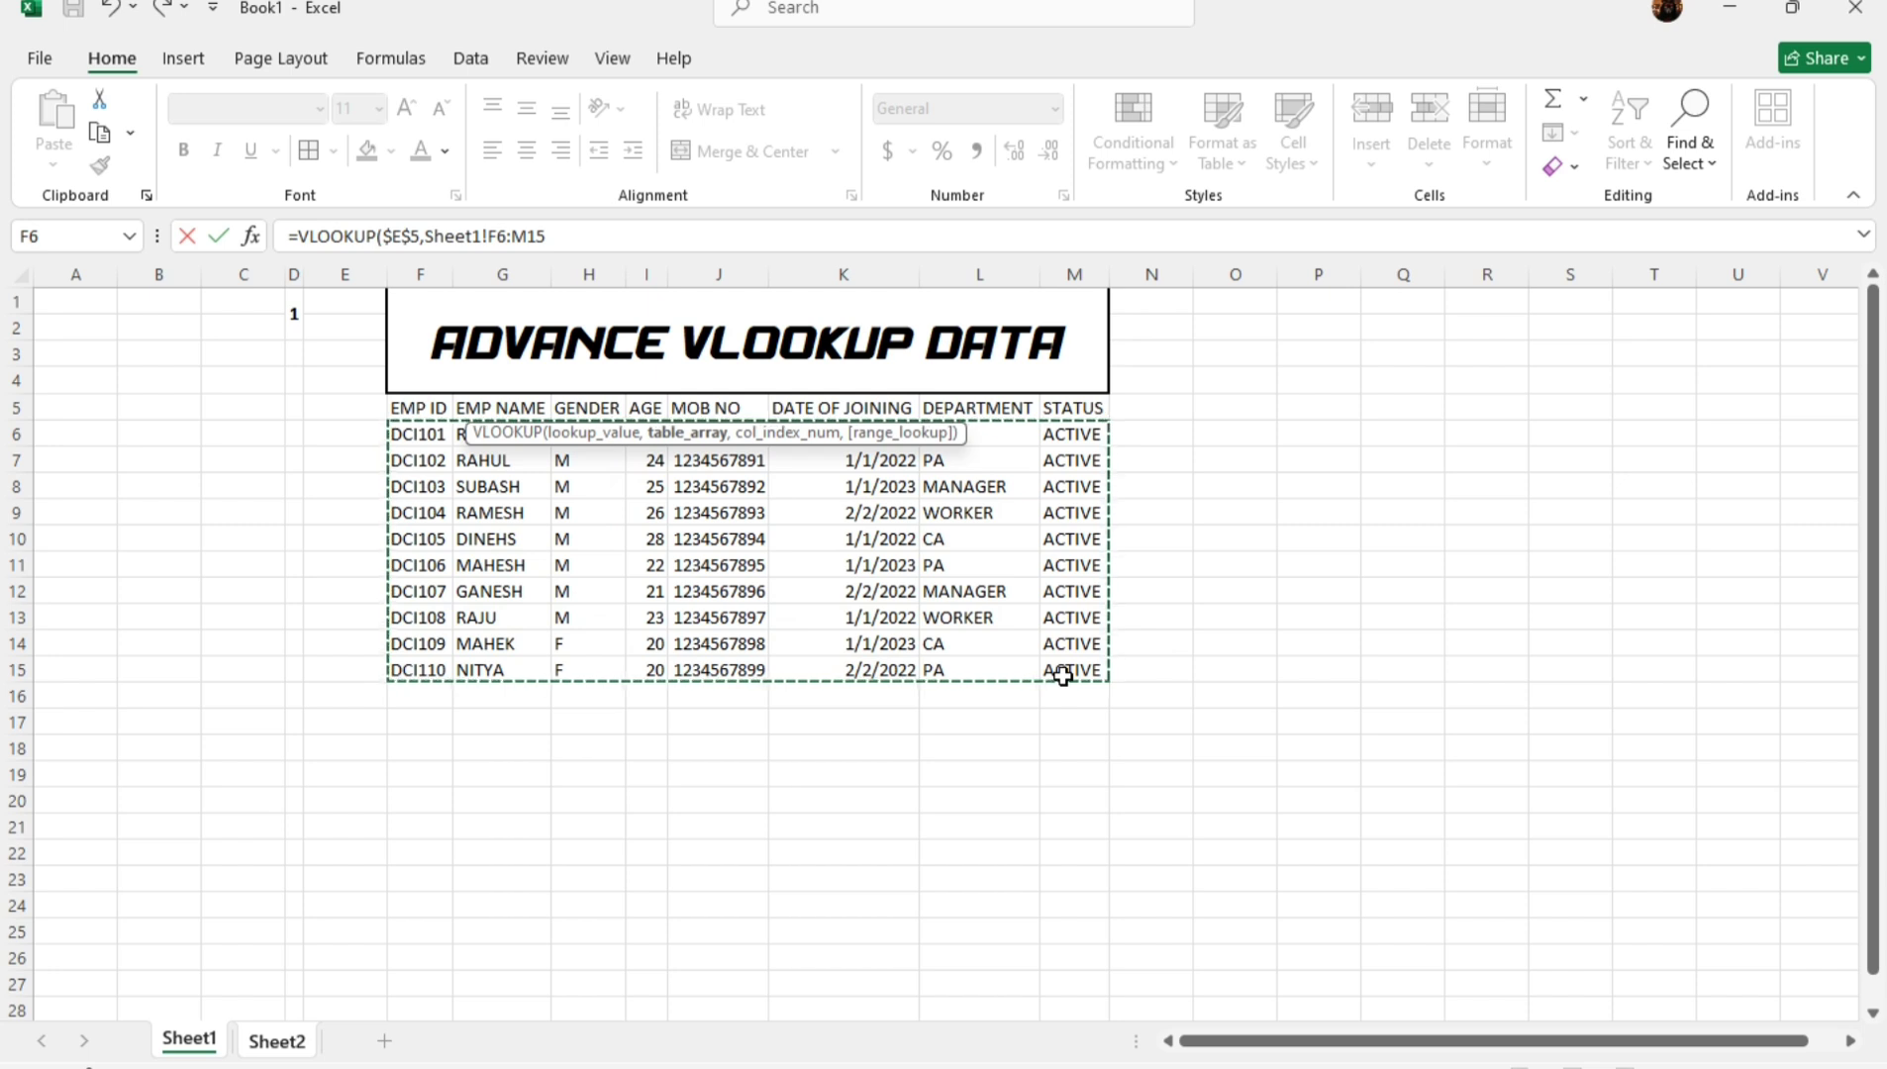
key("F4")
type(",2")
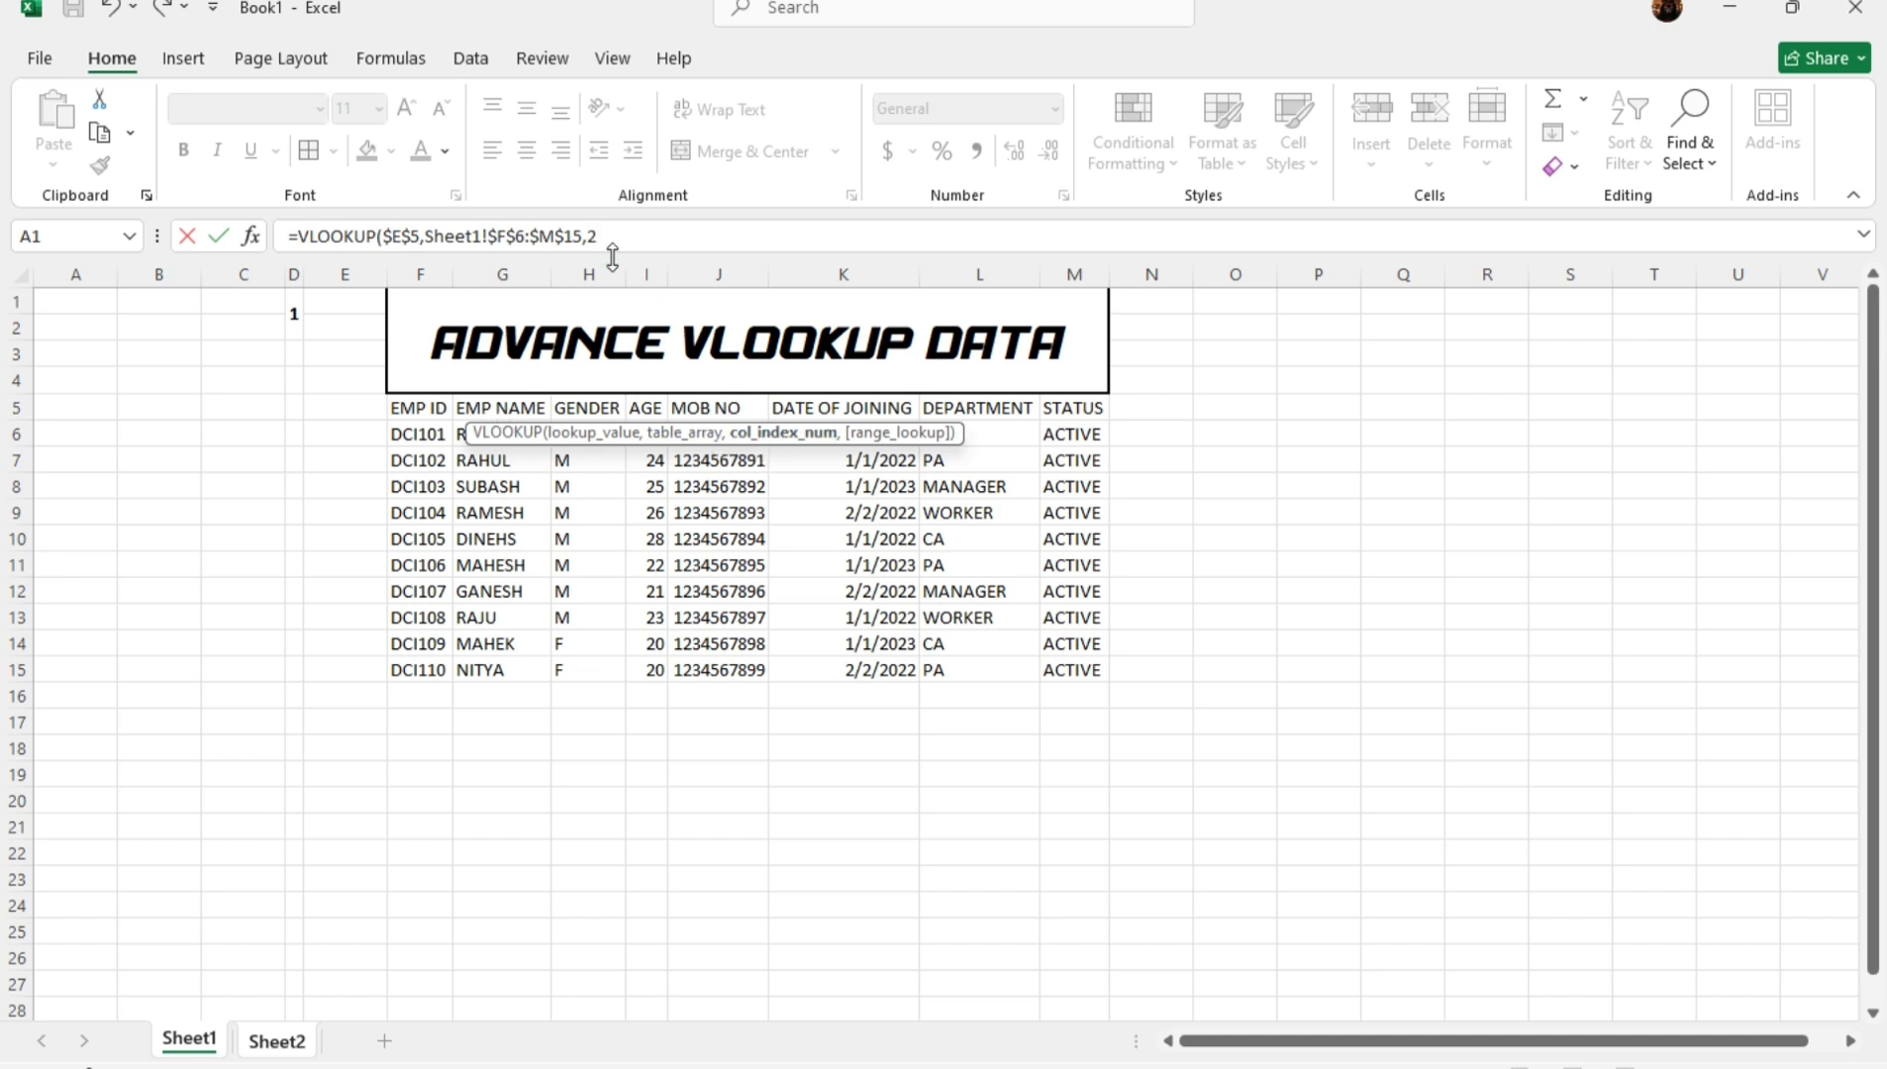
type(",0)")
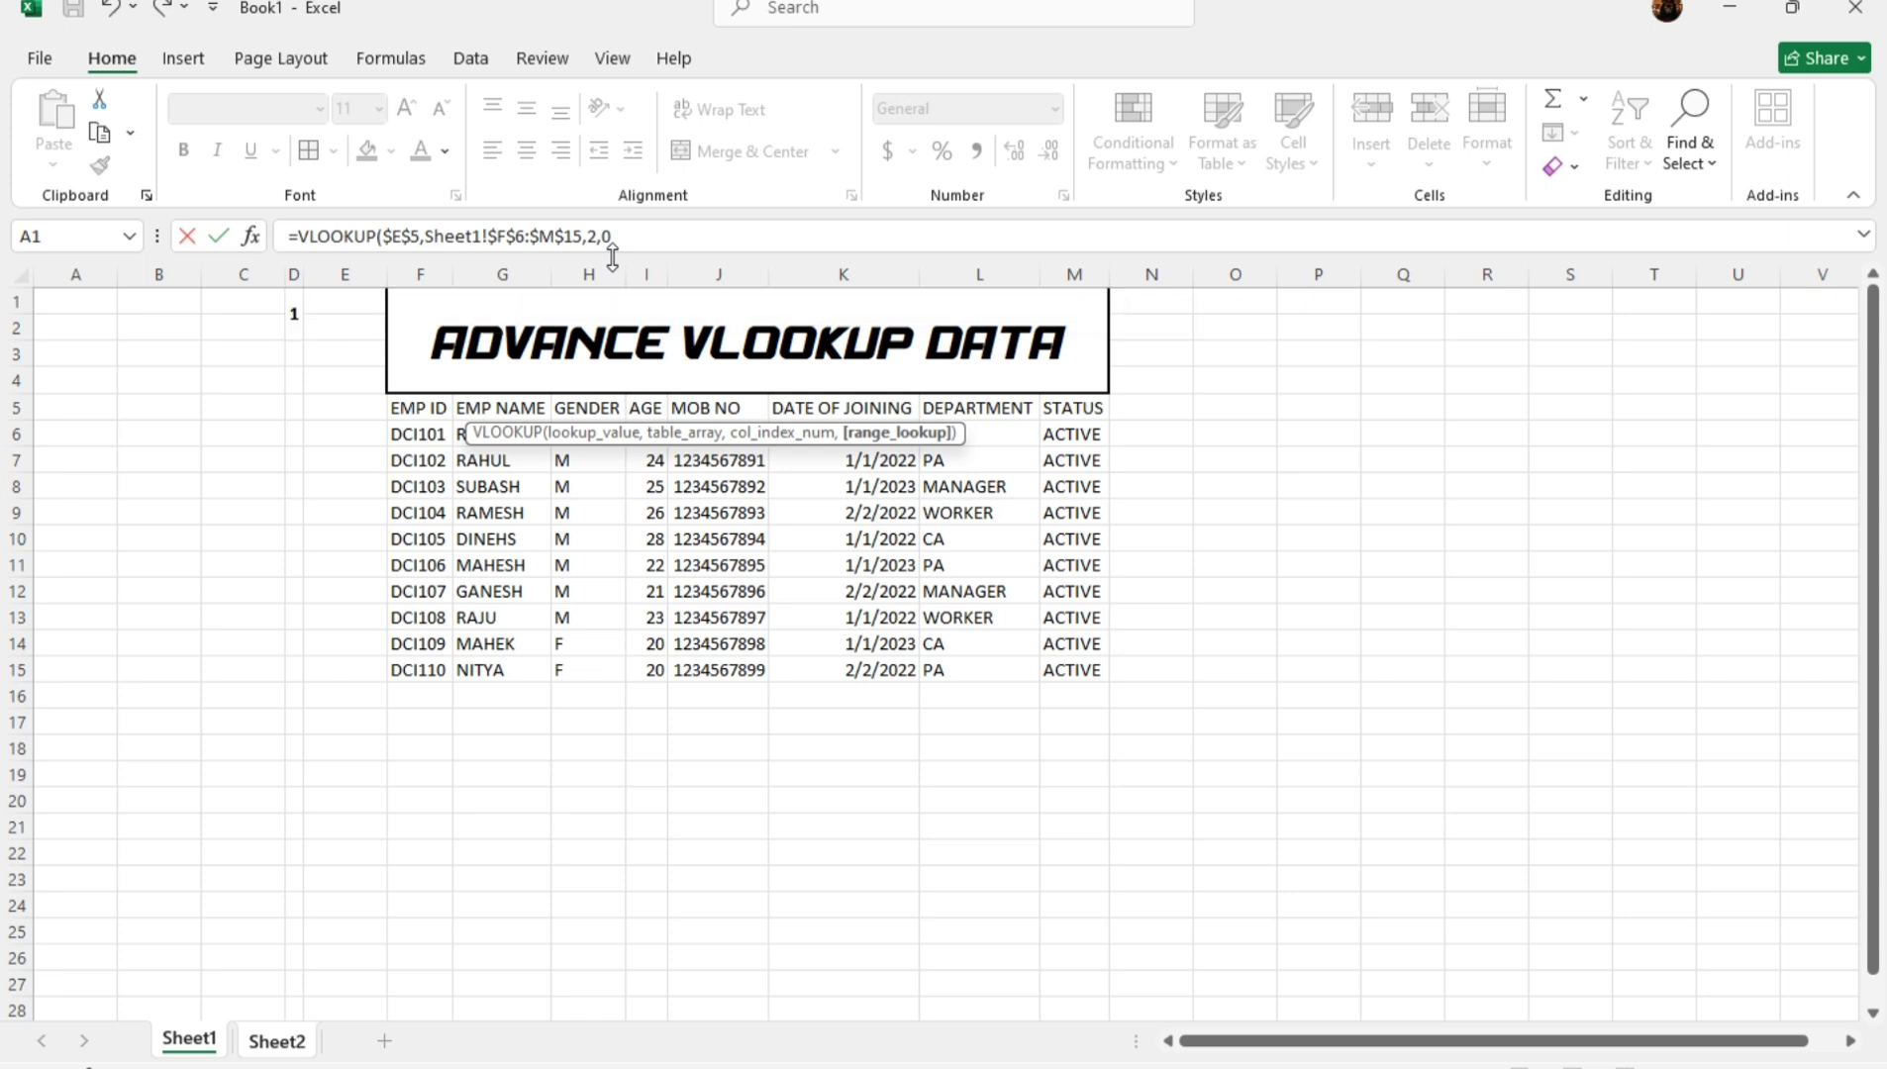
key("Return")
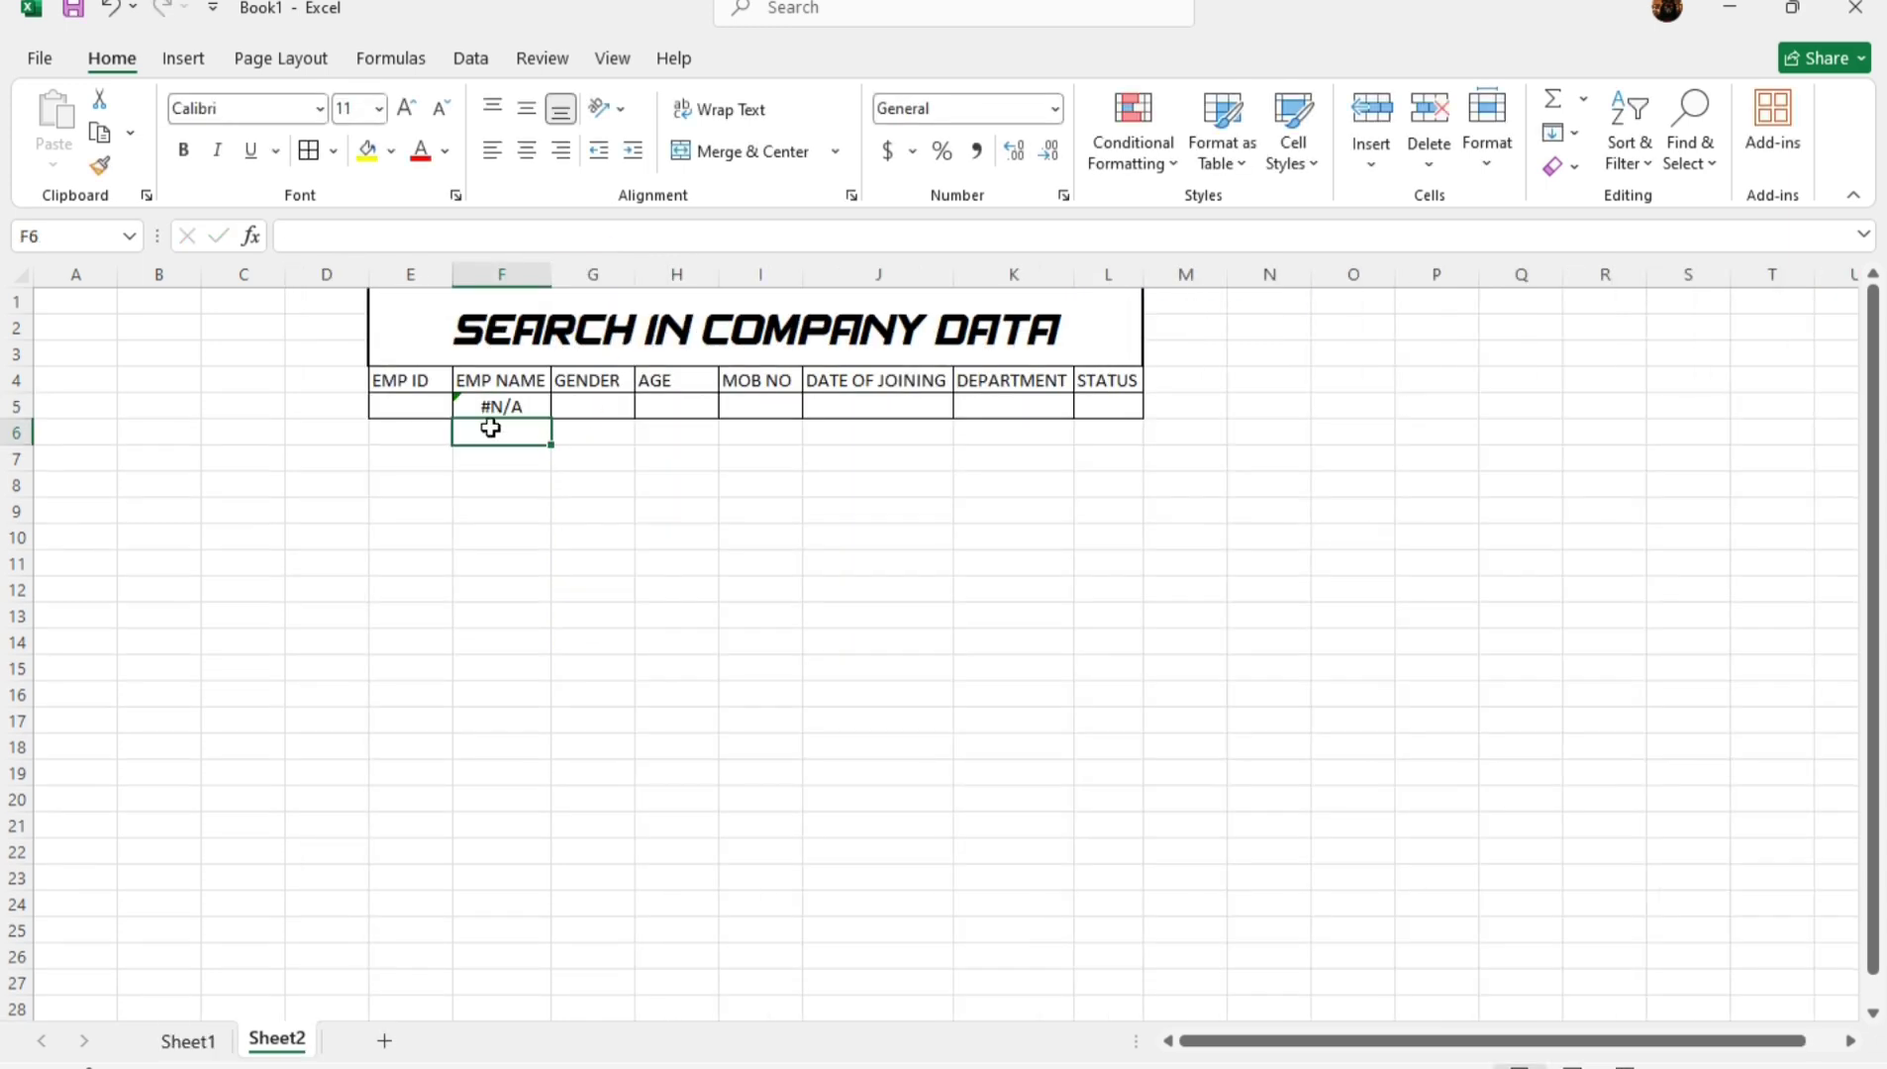
Review the employee IDs in F6 to F15 on Sheet1.
left_click(489, 486)
left_click(206, 1045)
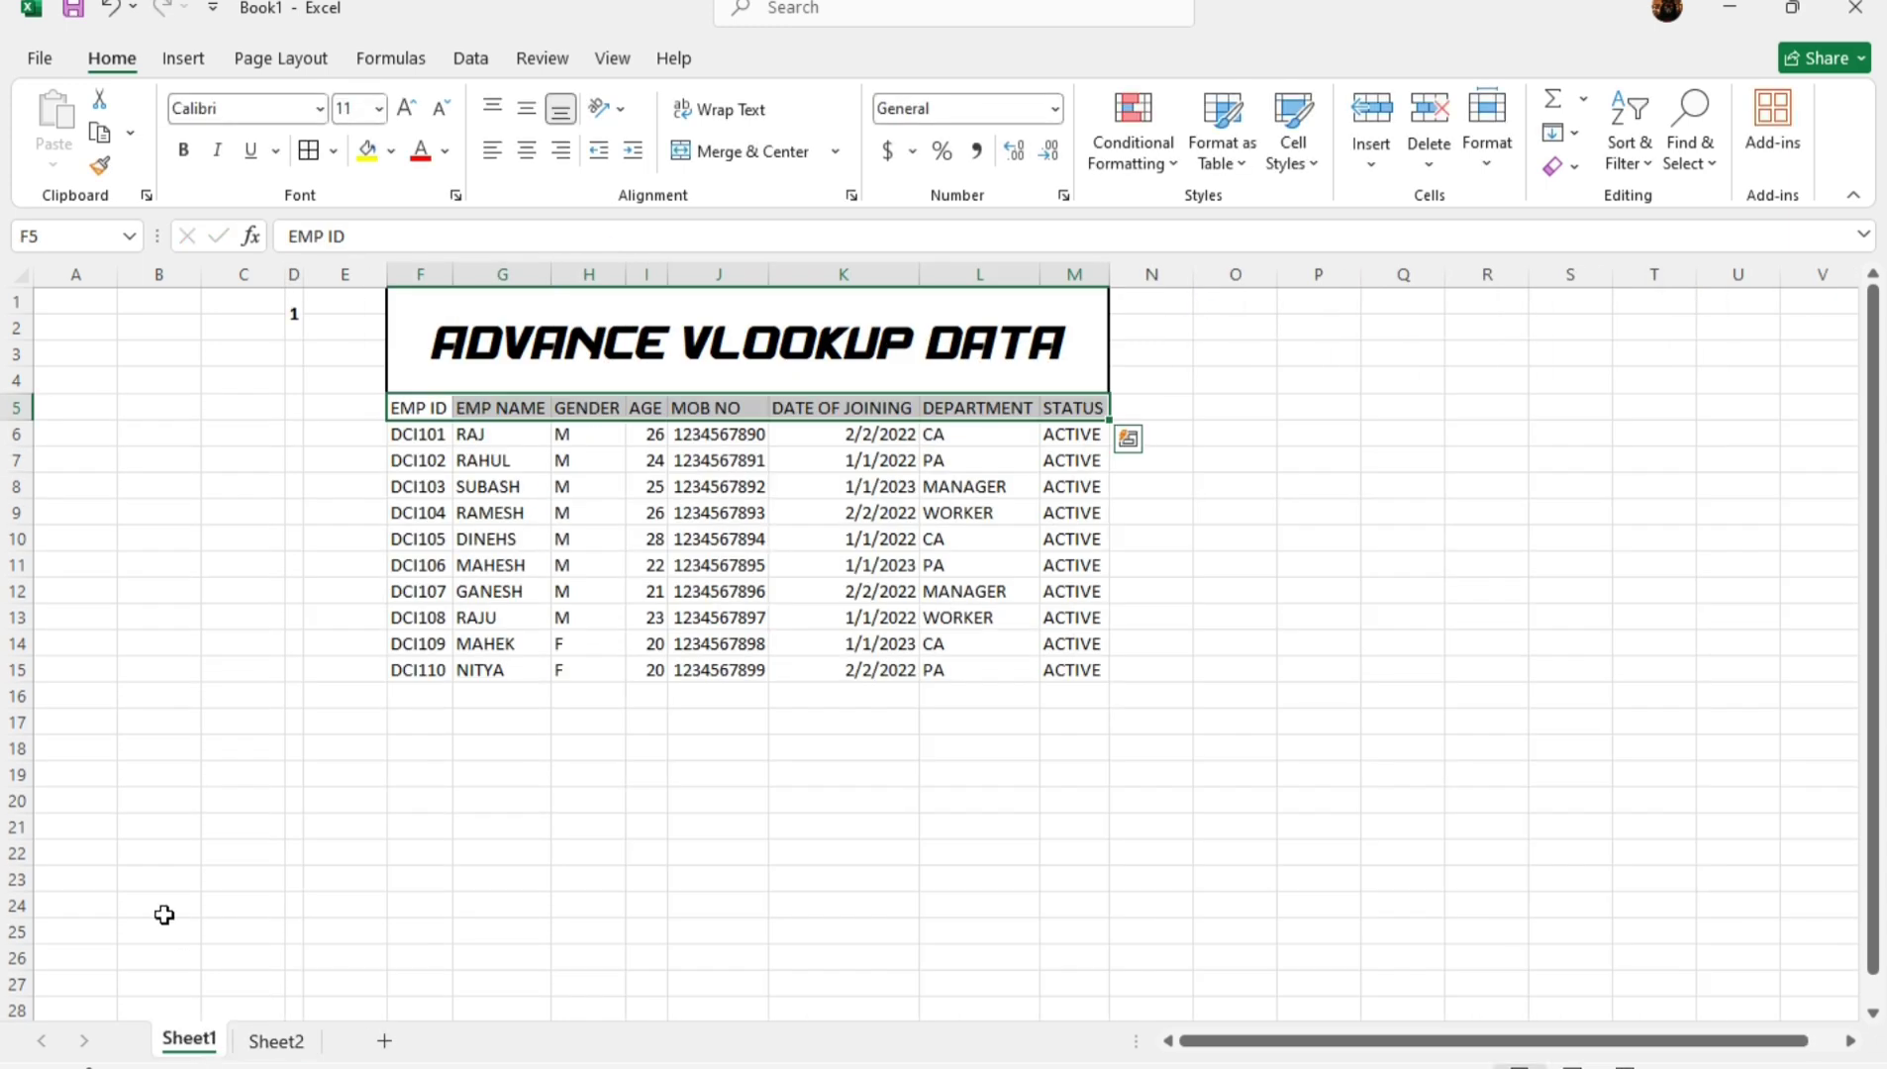
left_click(402, 438)
key("Down")
key("Down")
key("Down")
key("Down")
key("Down")
key("Down")
key("Down")
key("Down")
key("Down")
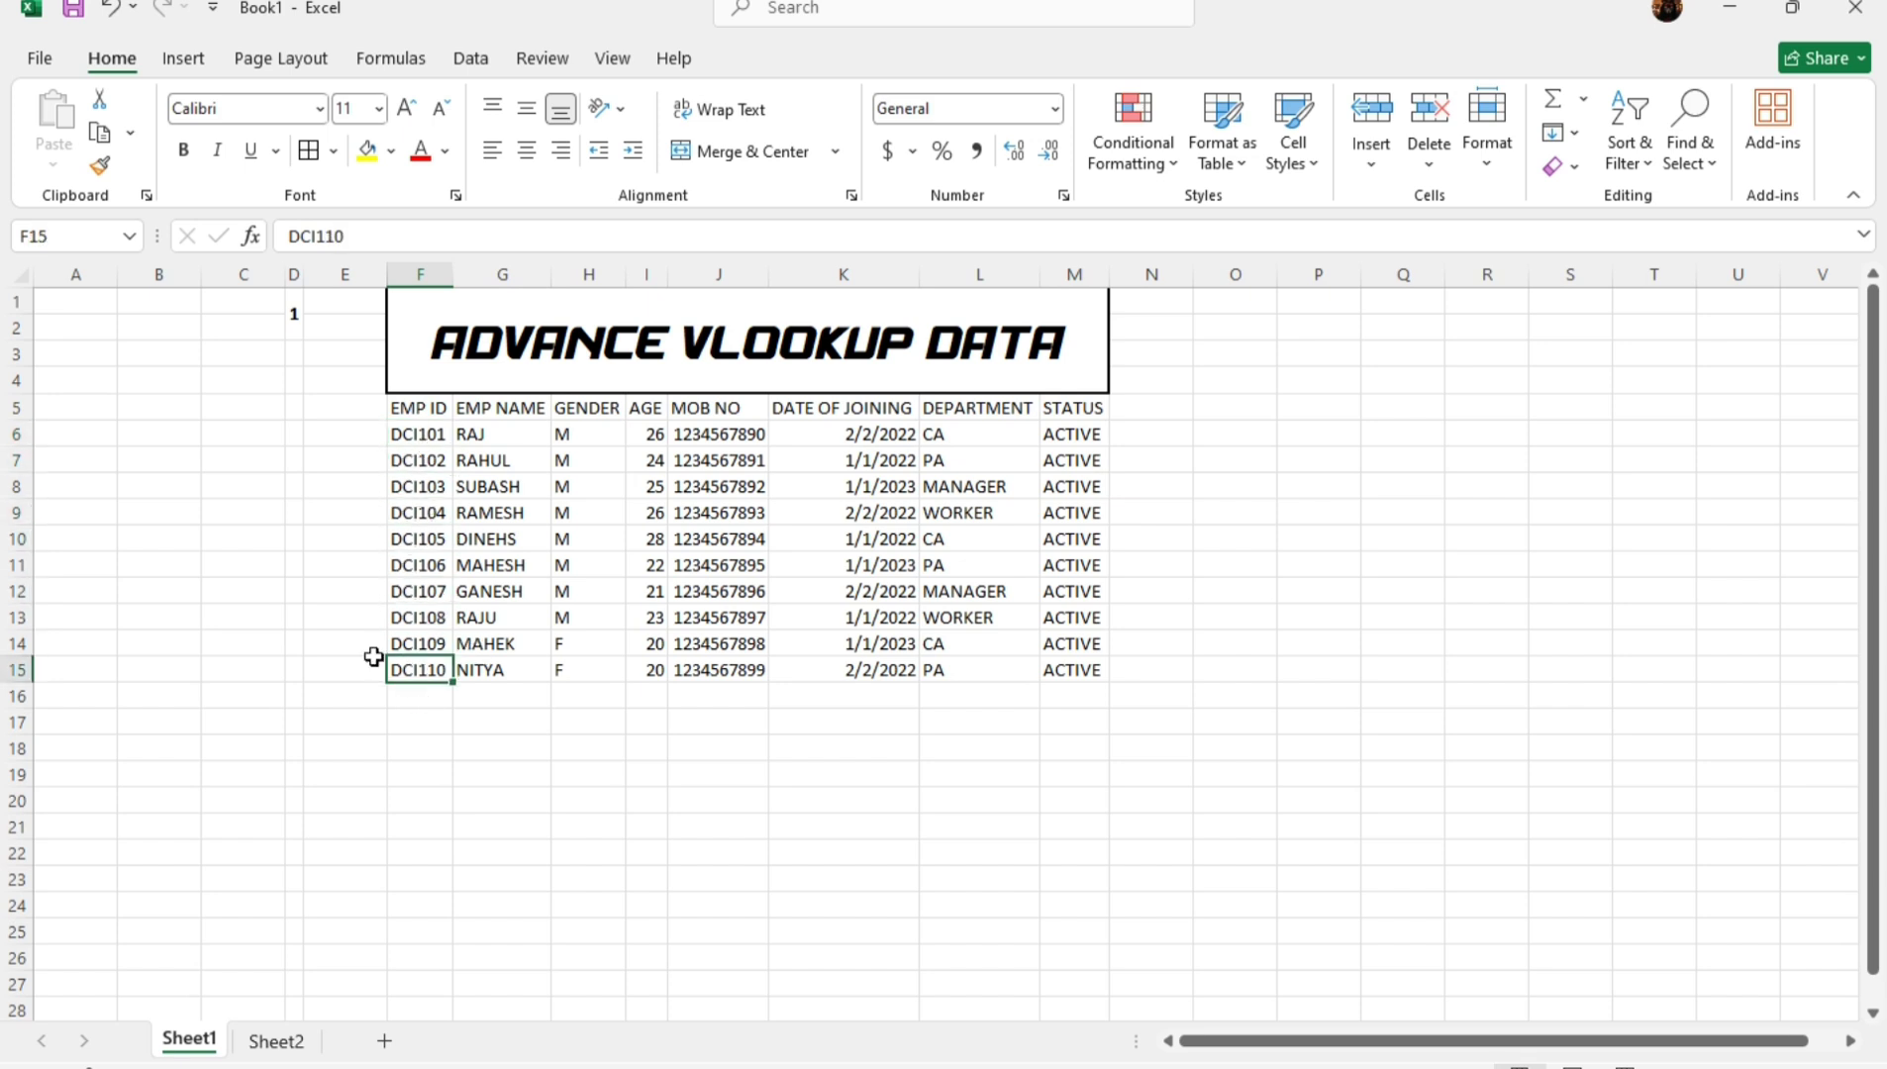
Enter the second listed employee's ID in E5 of Sheet2 and check the returned name against the Sheet1 table.
left_click(280, 1040)
left_click(402, 406)
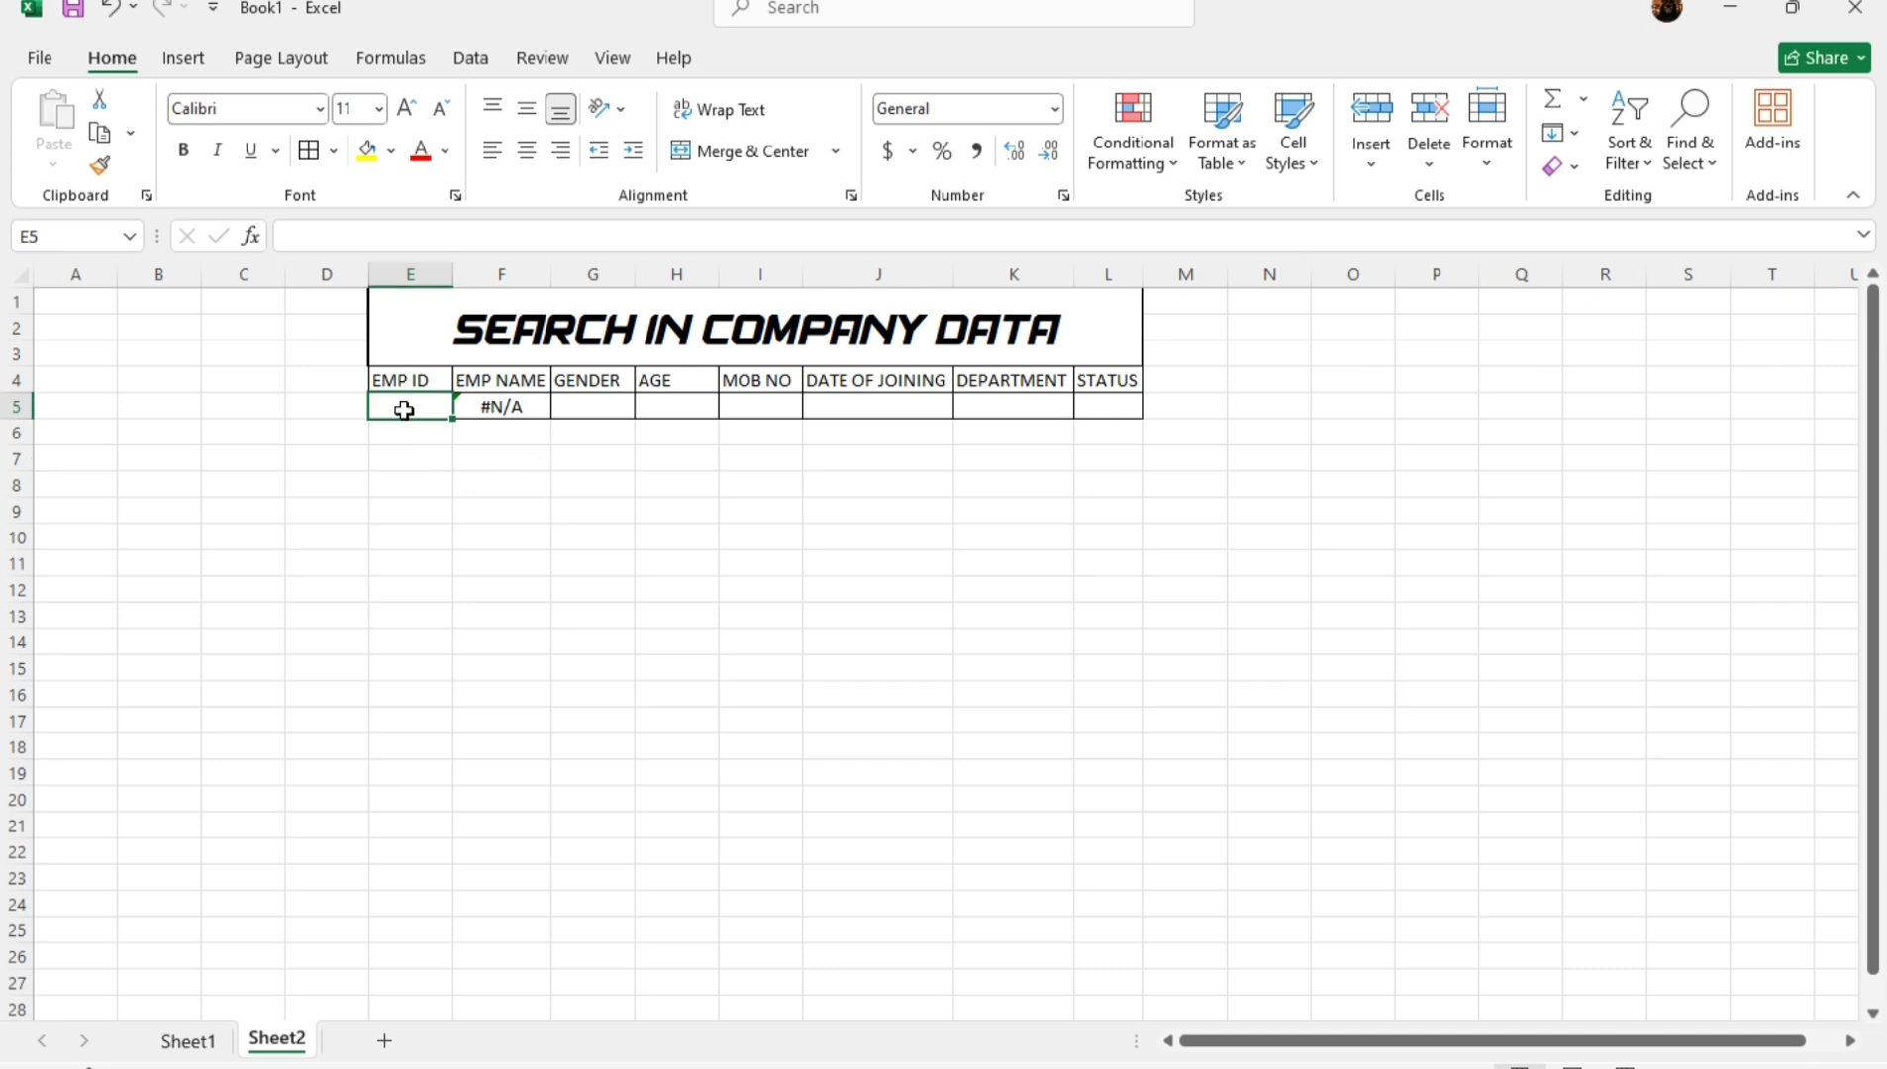
type("DCI102")
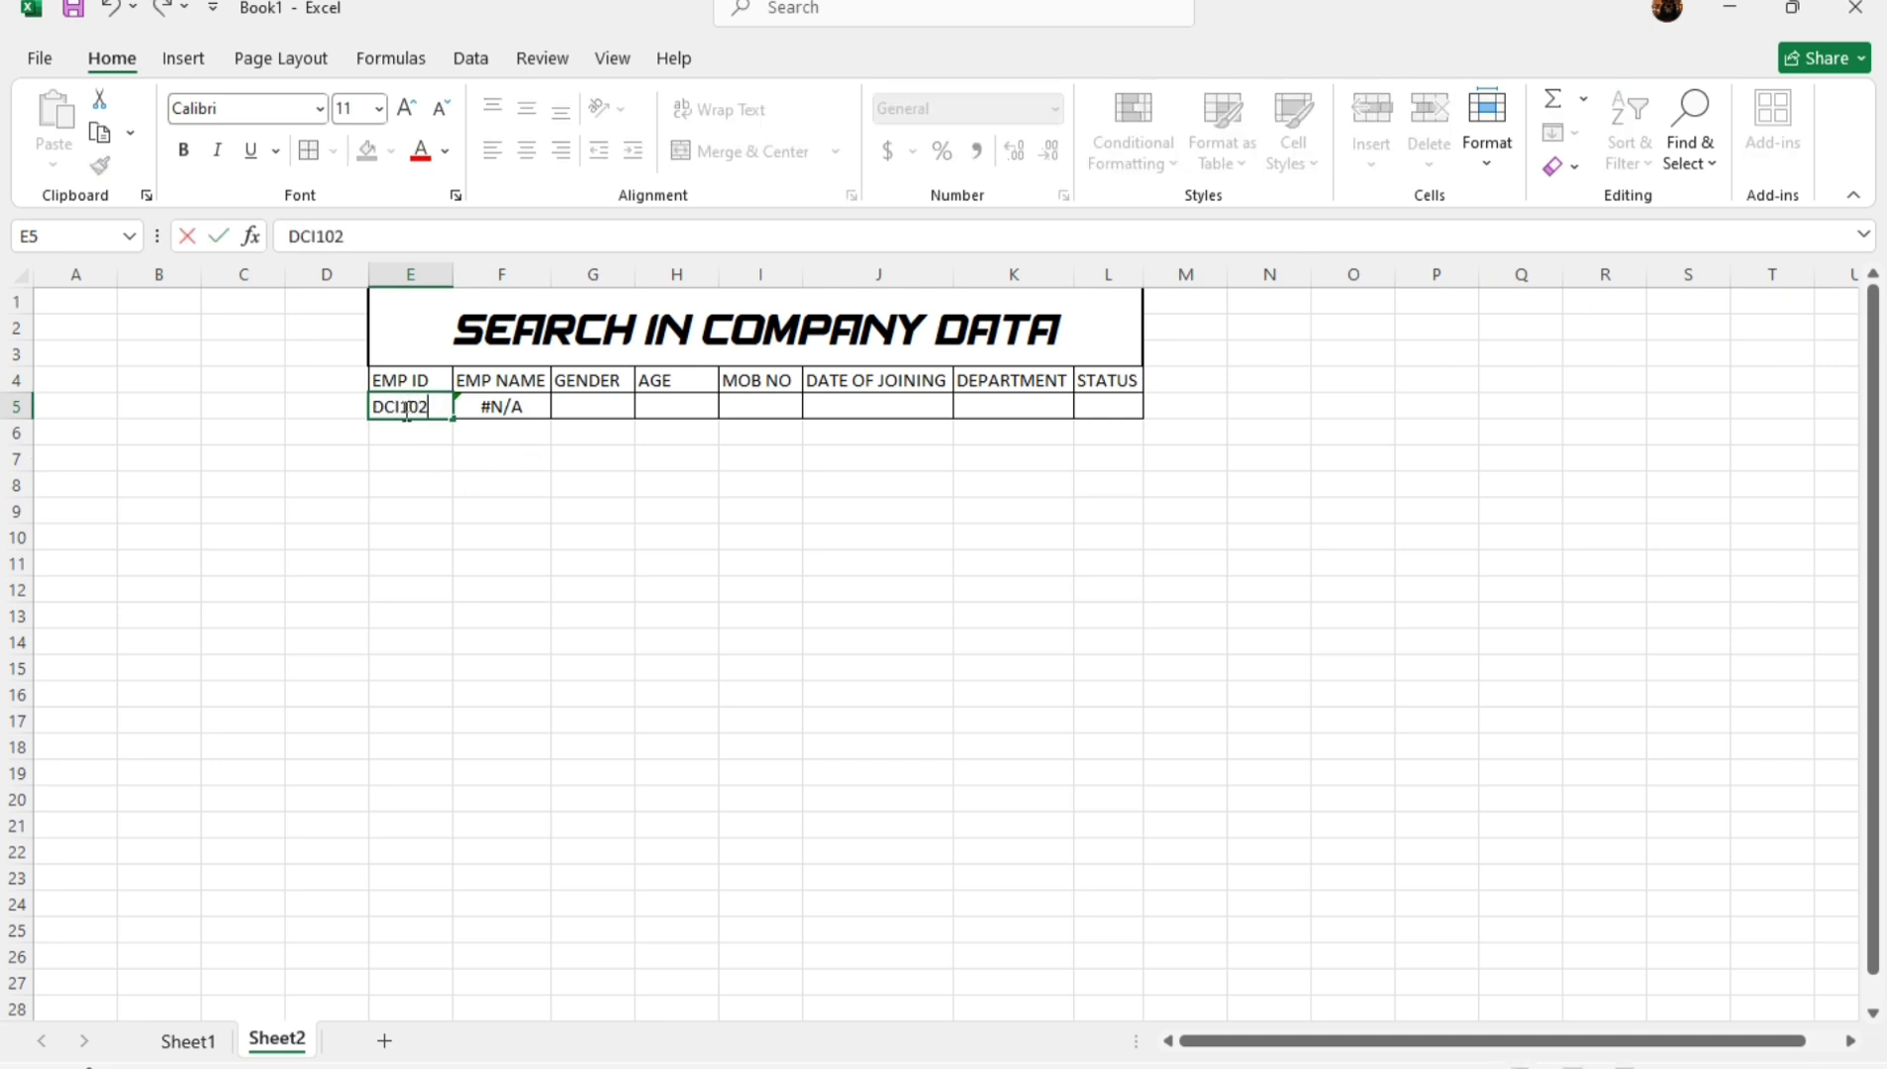
key("Return")
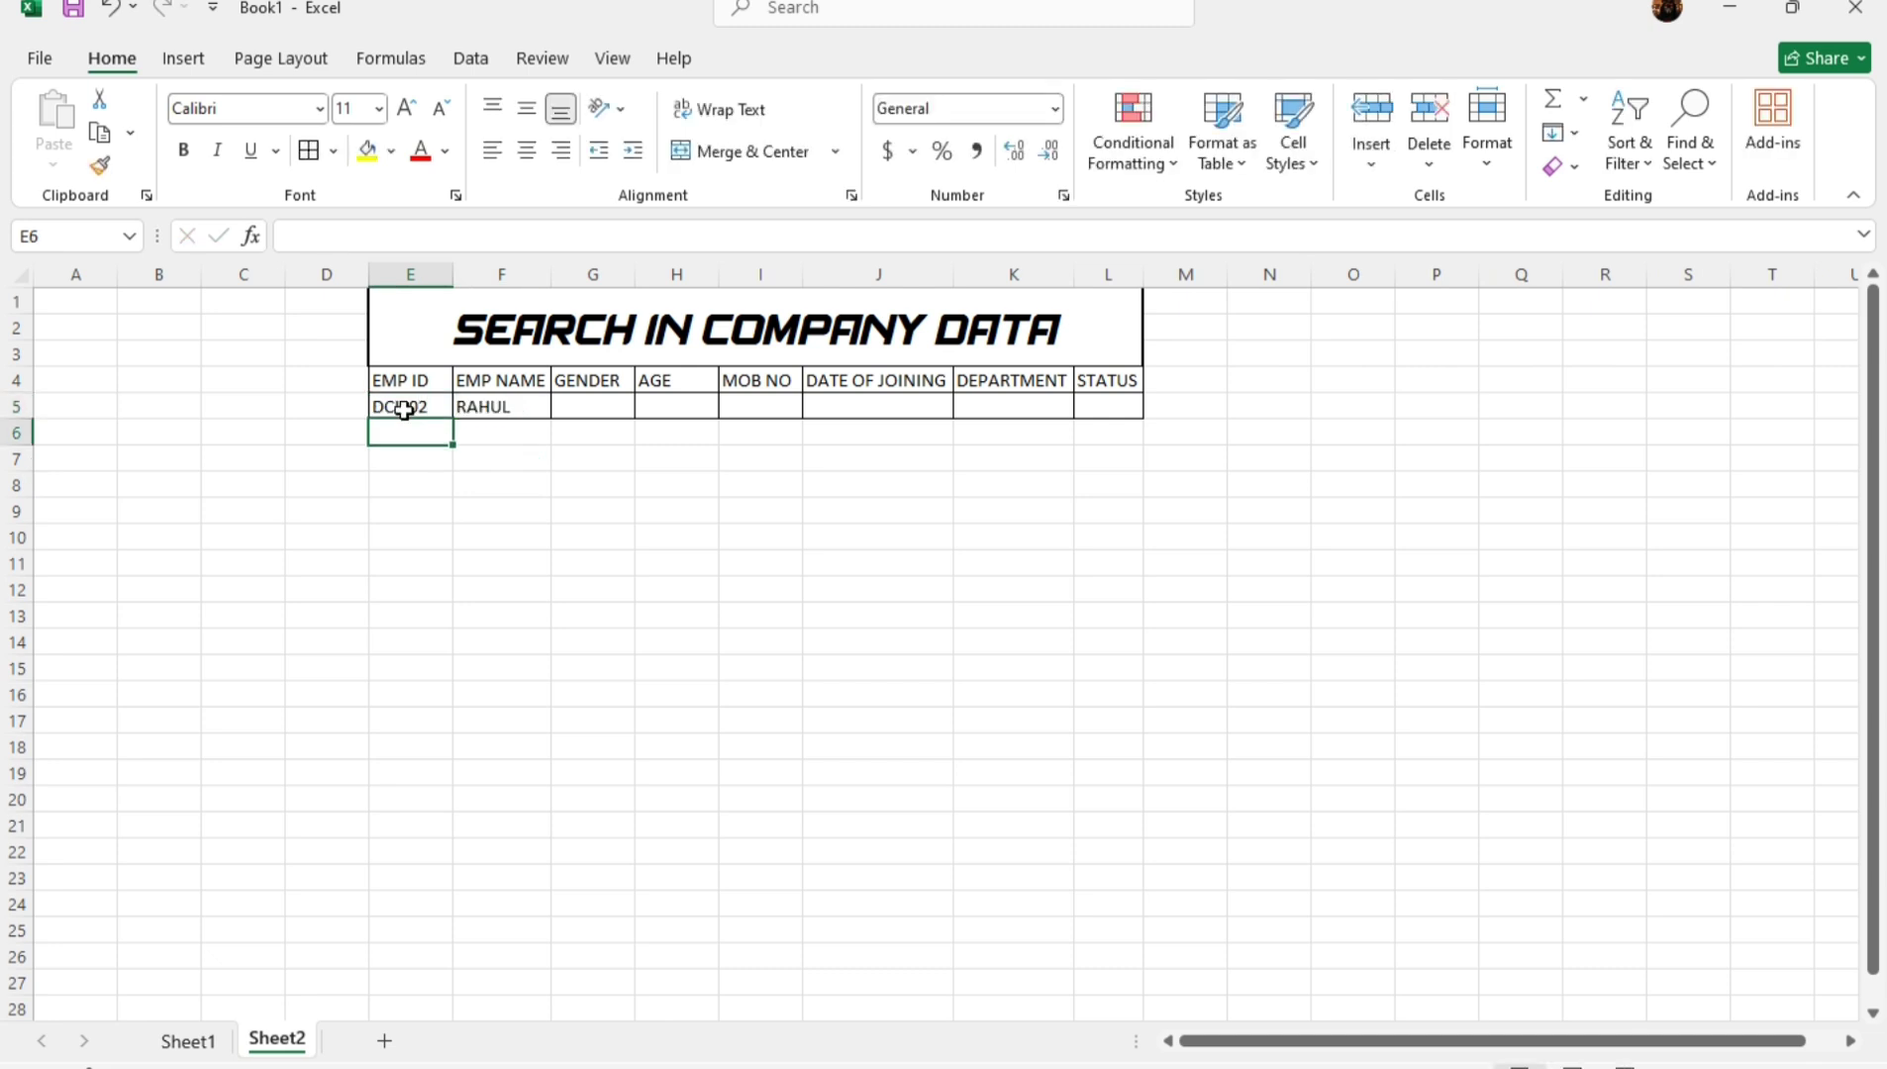
left_click(485, 482)
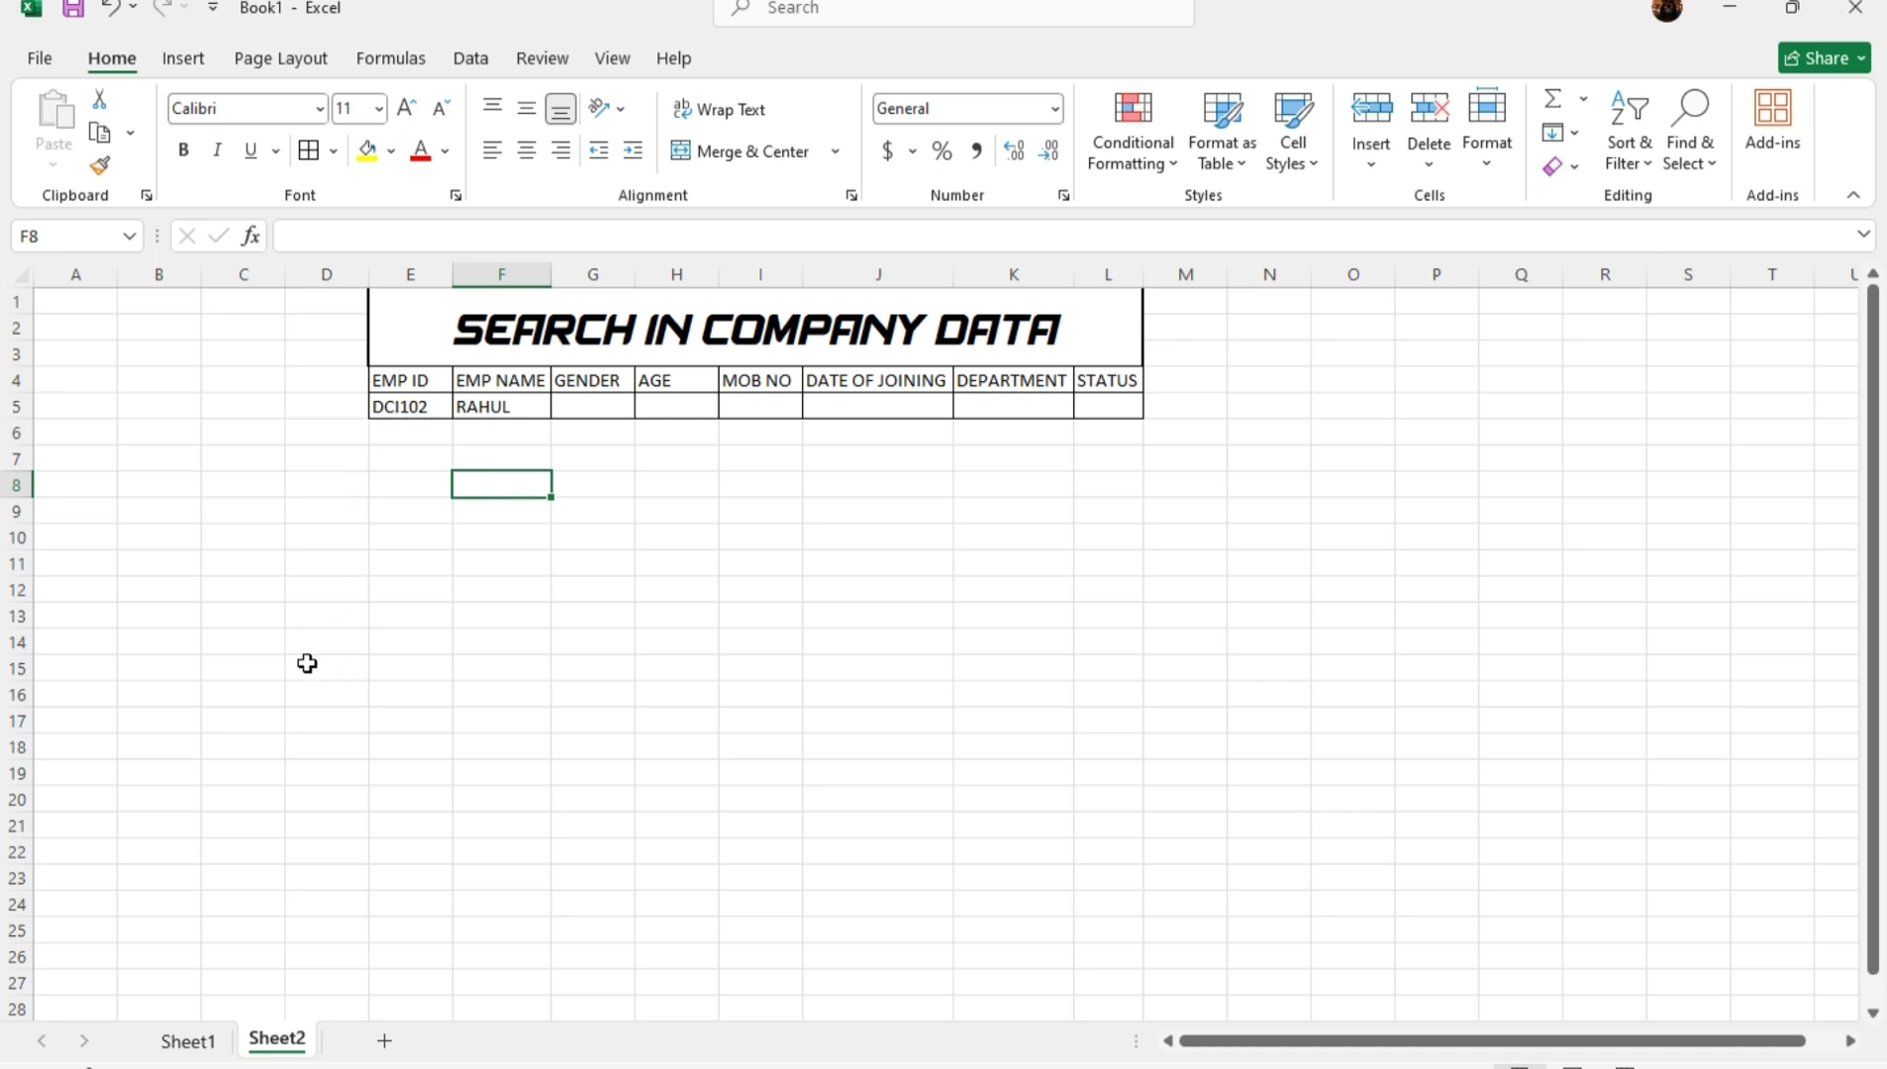
left_click(203, 1040)
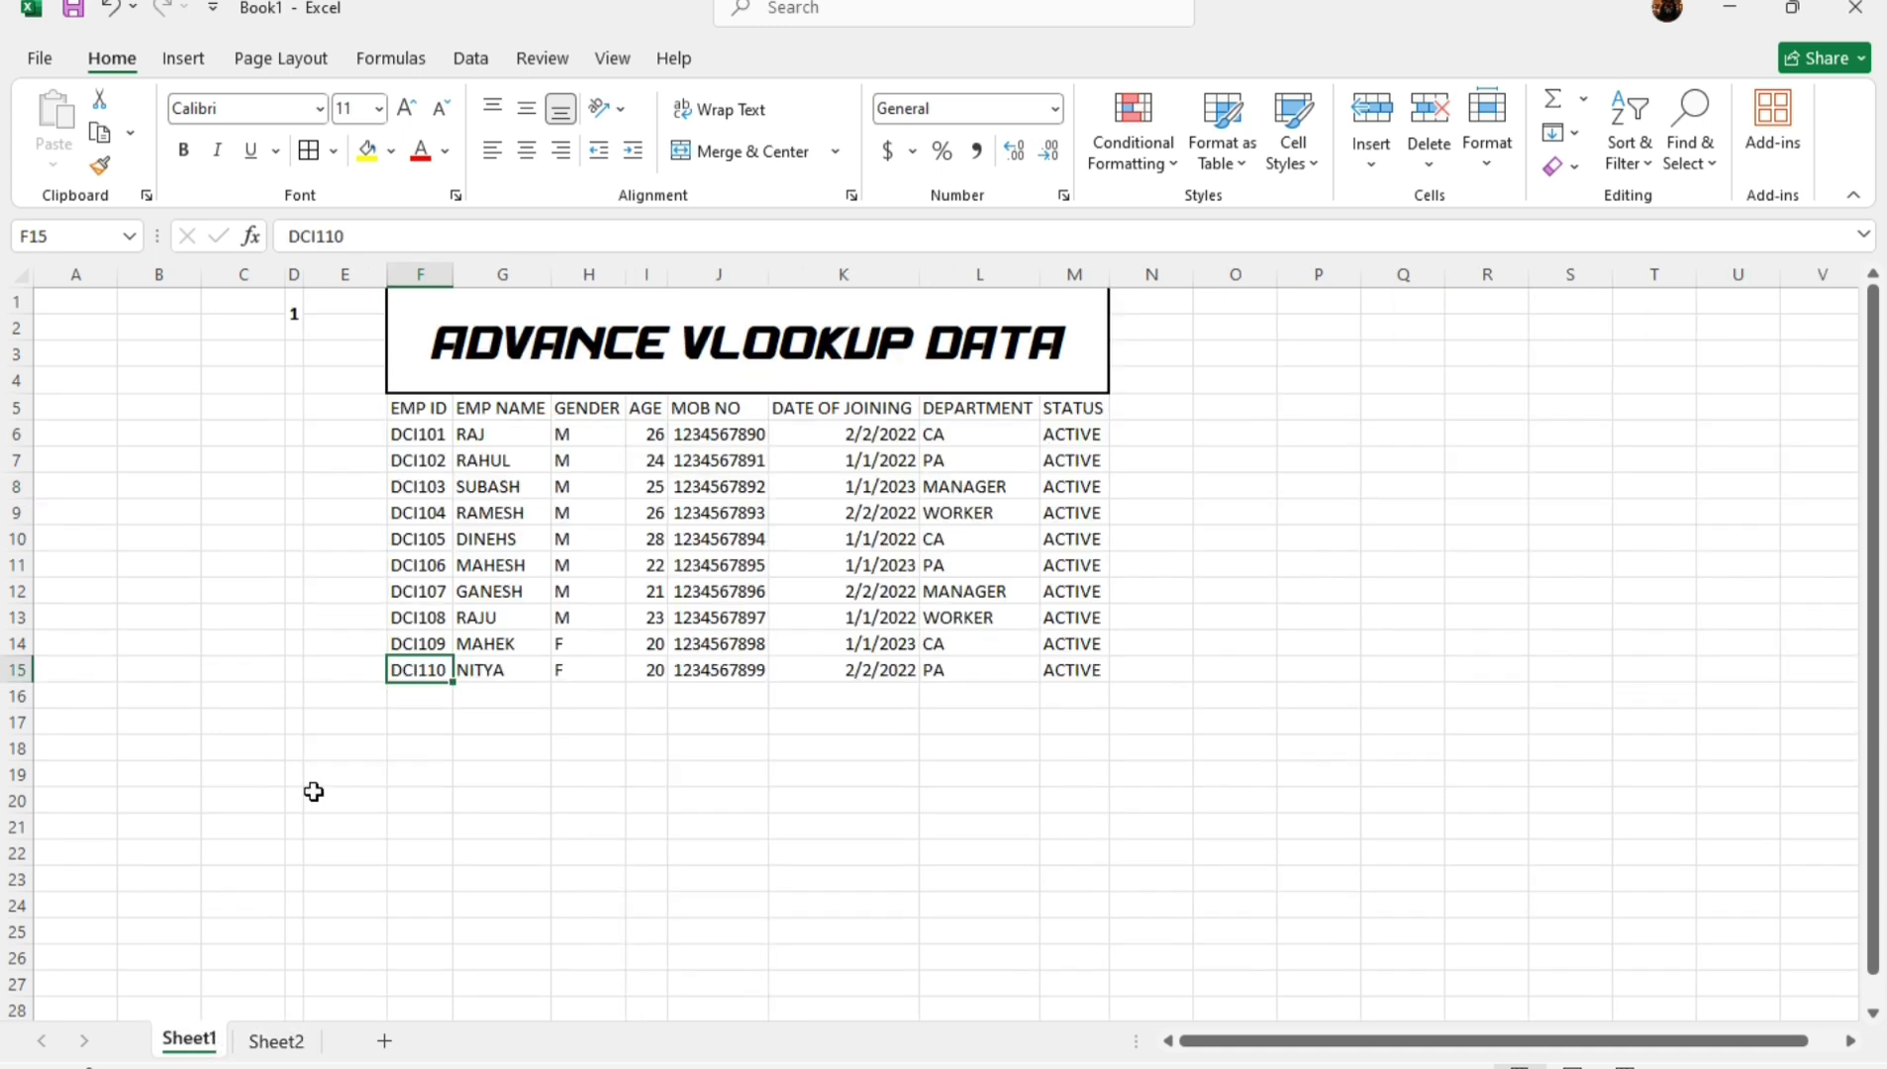
Check the second listed employee's ID and name in F7 and G7 on Sheet1, returning to Sheet2.
left_click(412, 463)
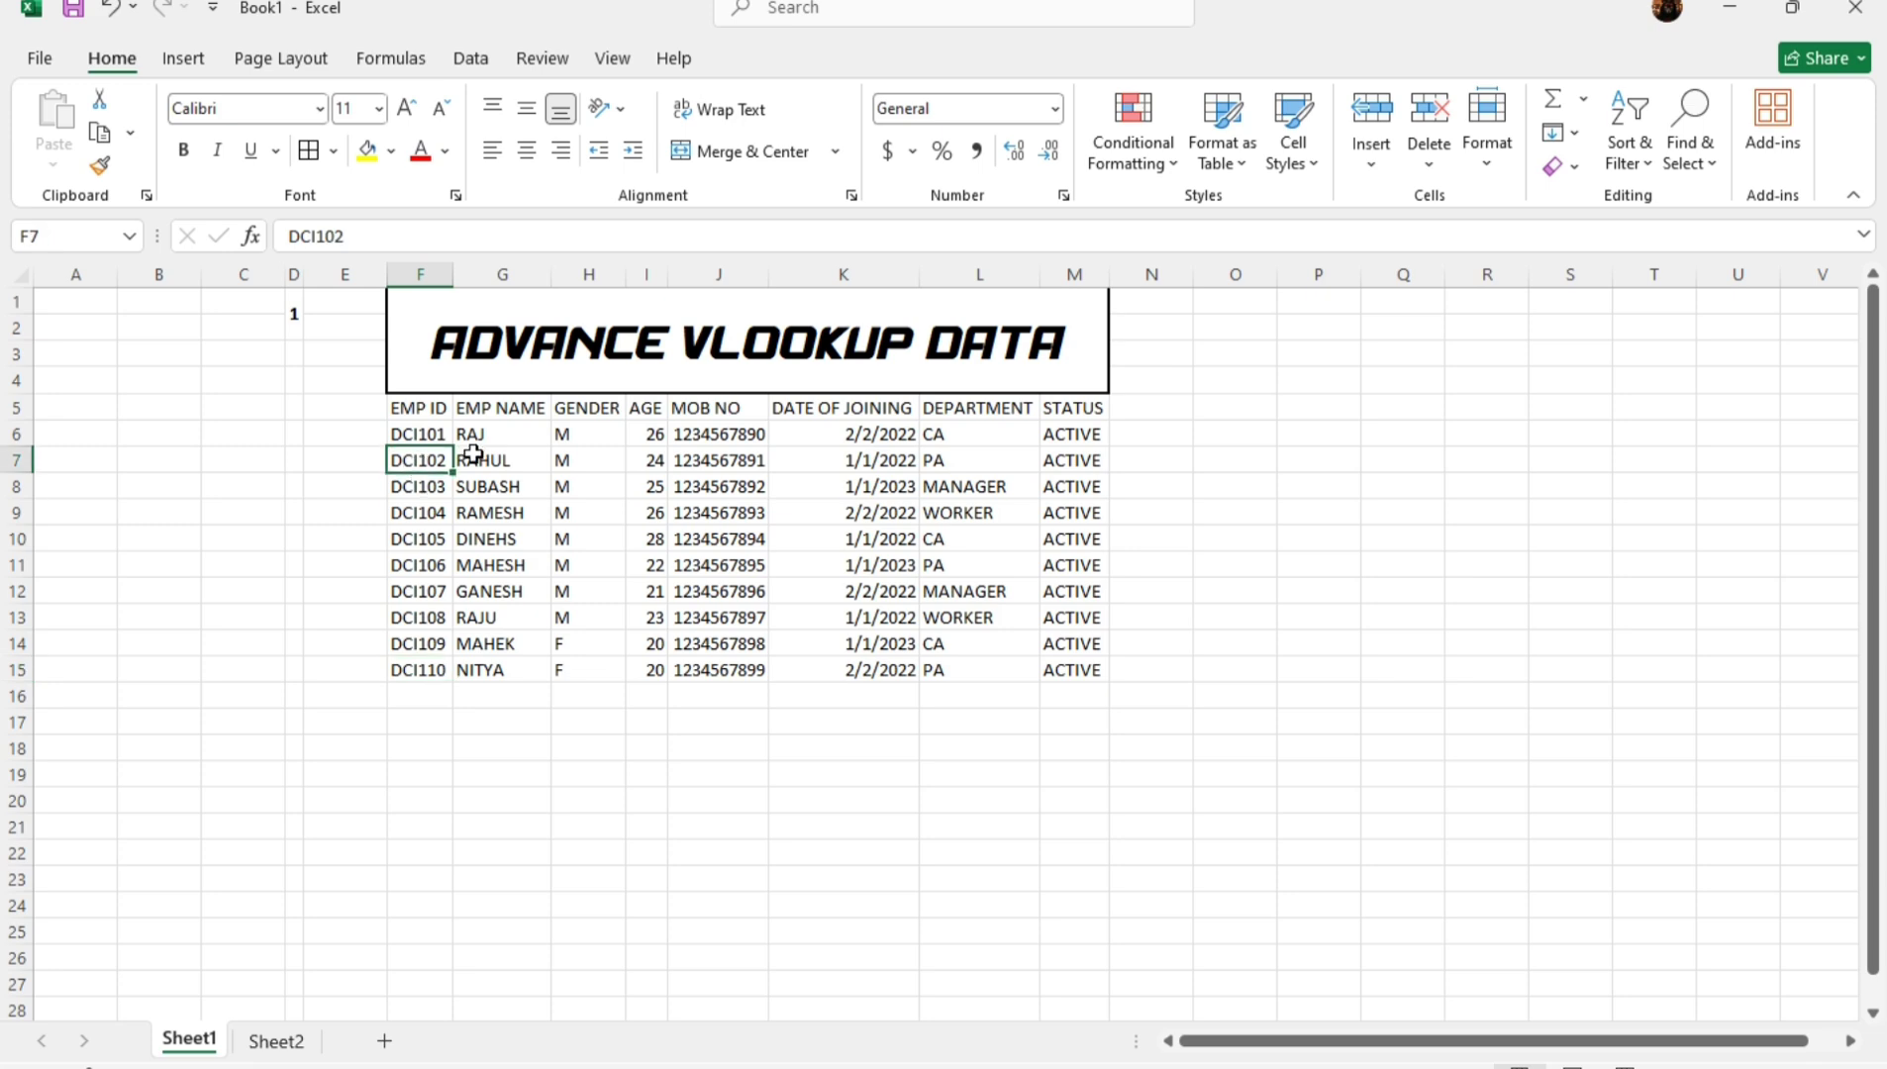
left_click(475, 454)
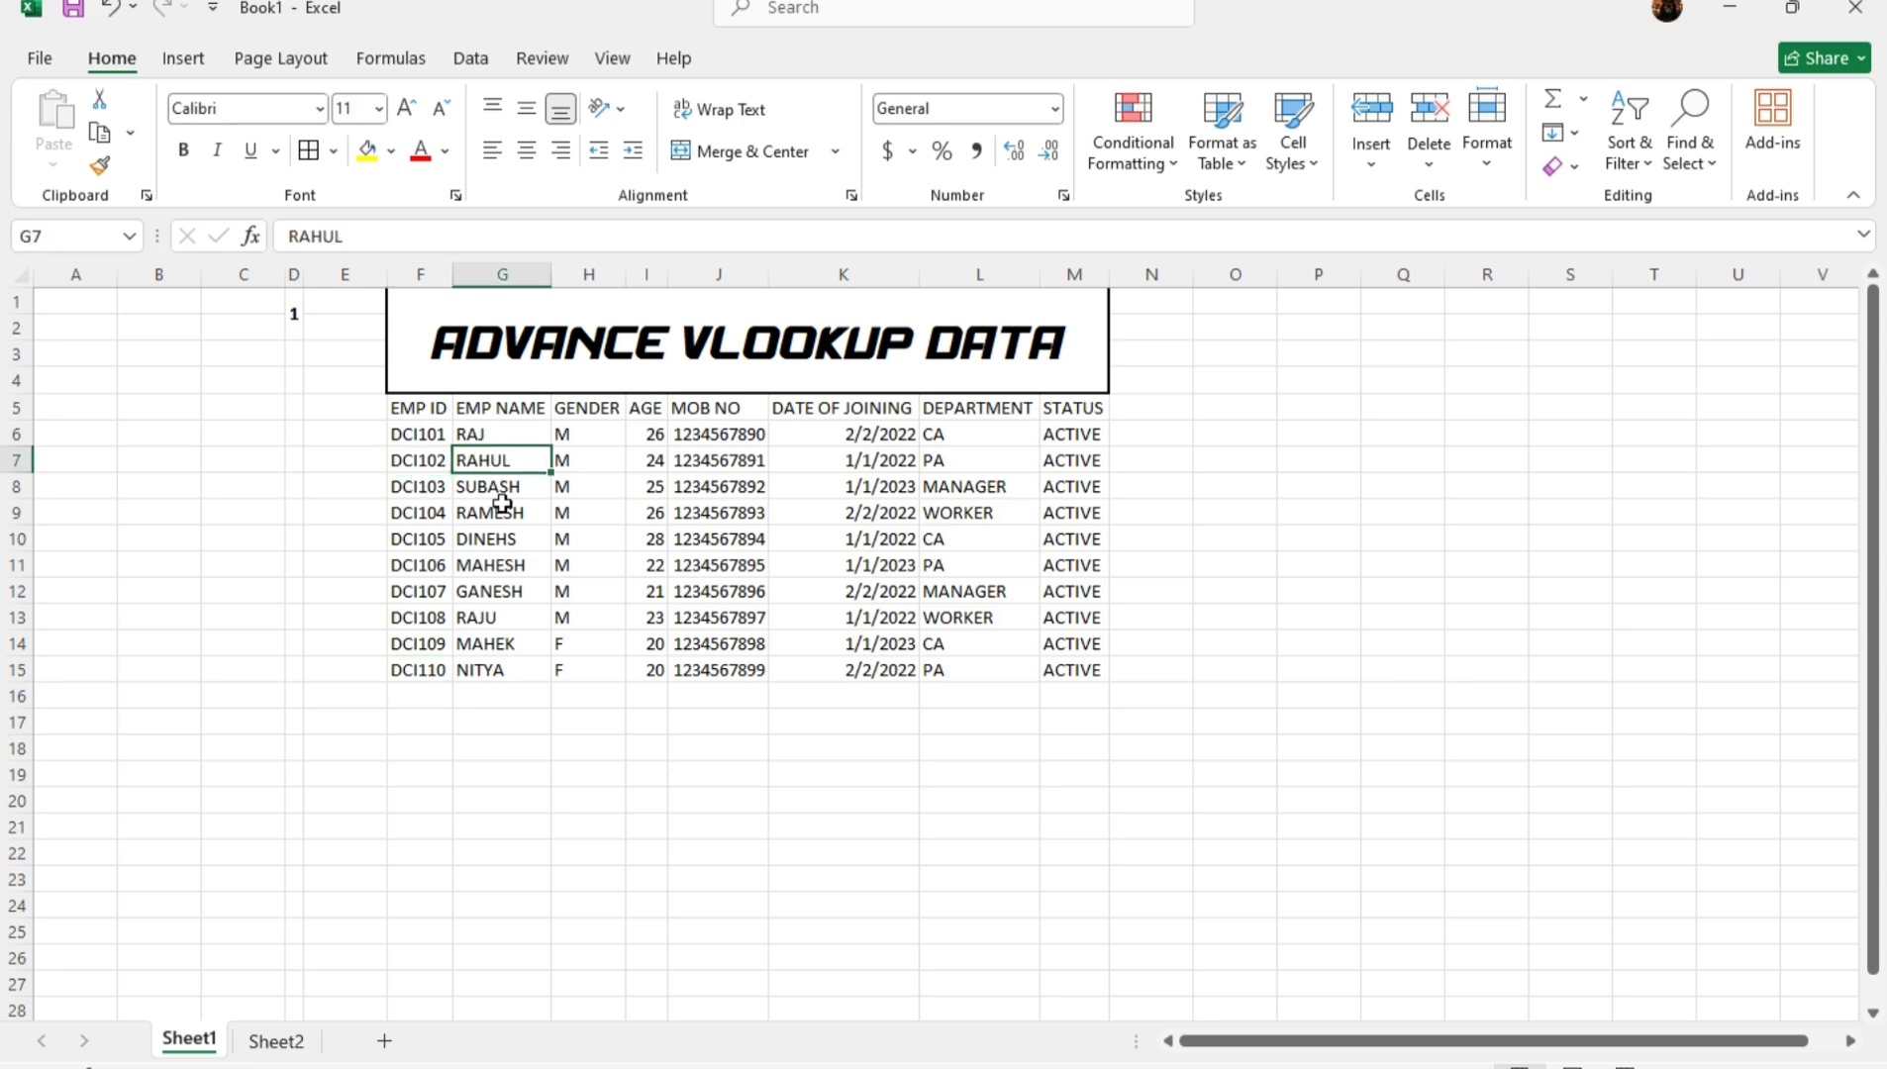
left_click(276, 1040)
Copy the full VLOOKUP formula text from the EMP NAME cell F5 on Sheet2, leaving that cell's formula intact.
left_click(574, 403)
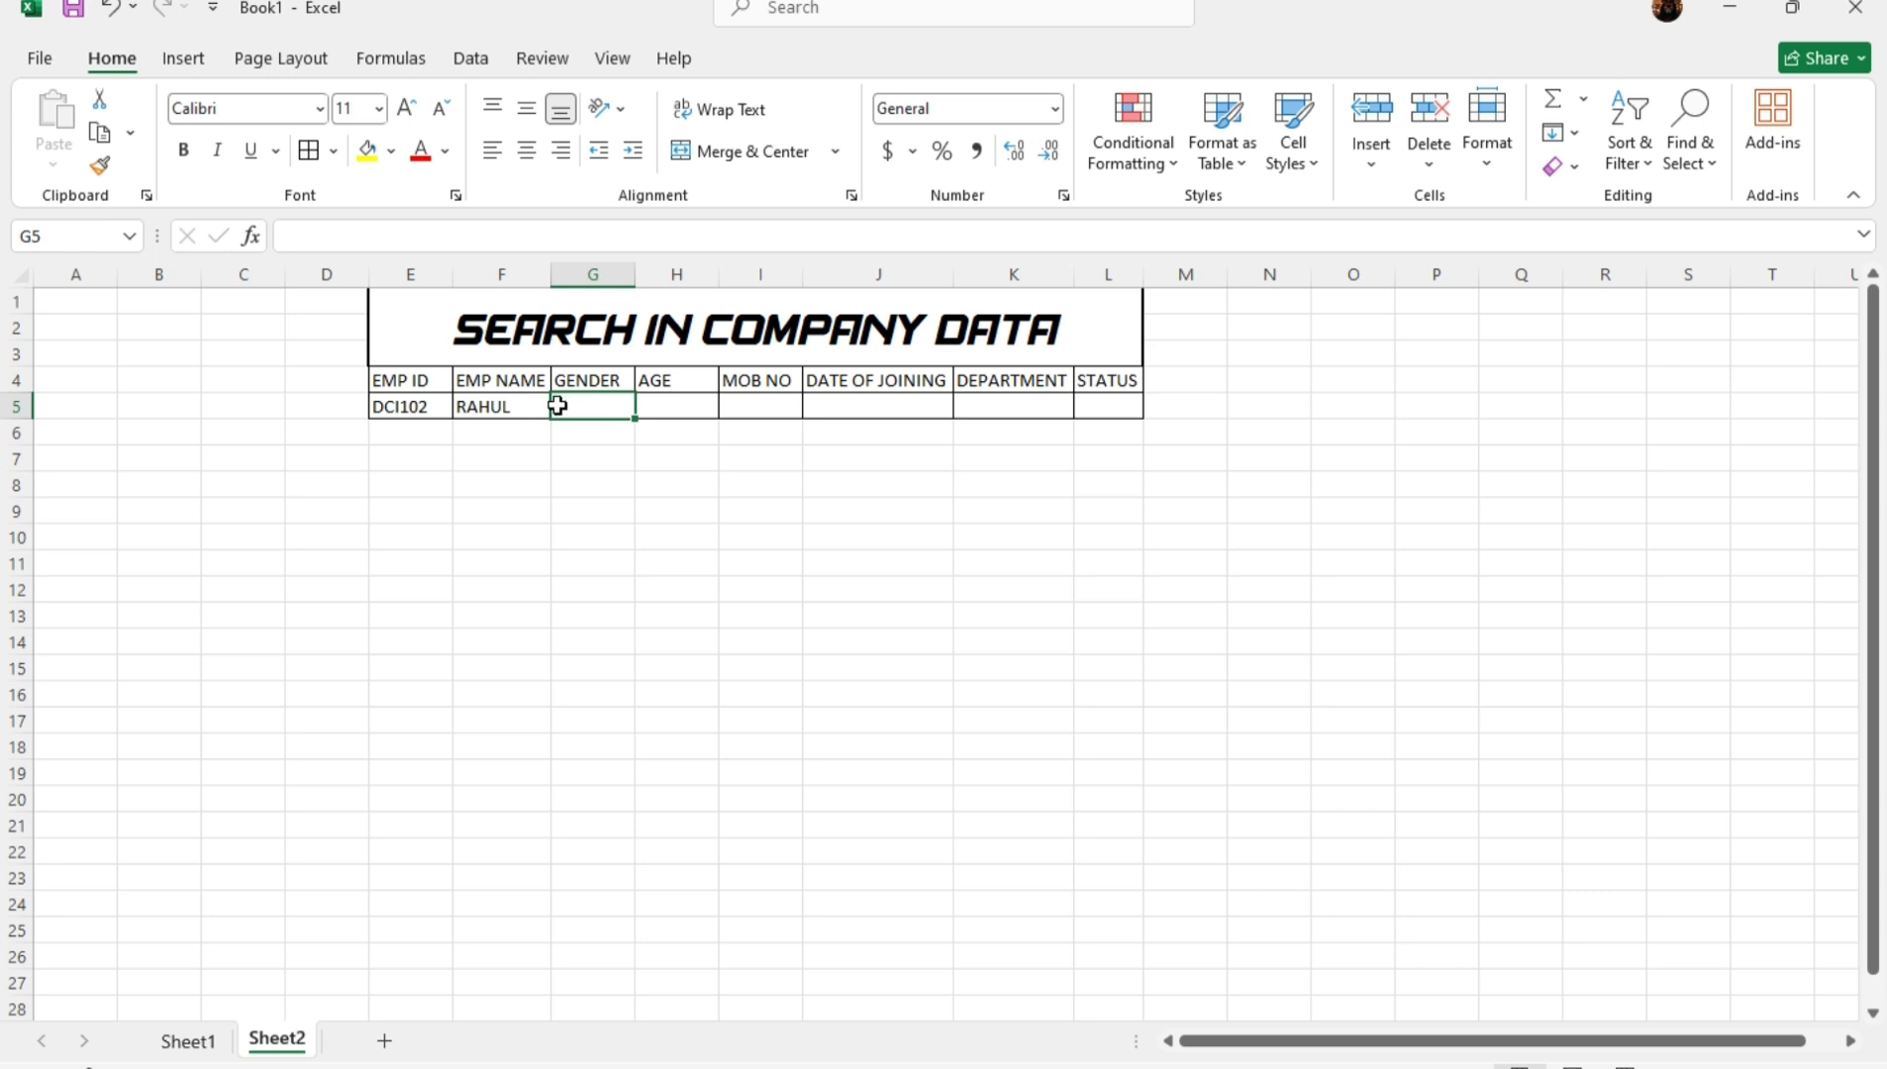
left_click(520, 407)
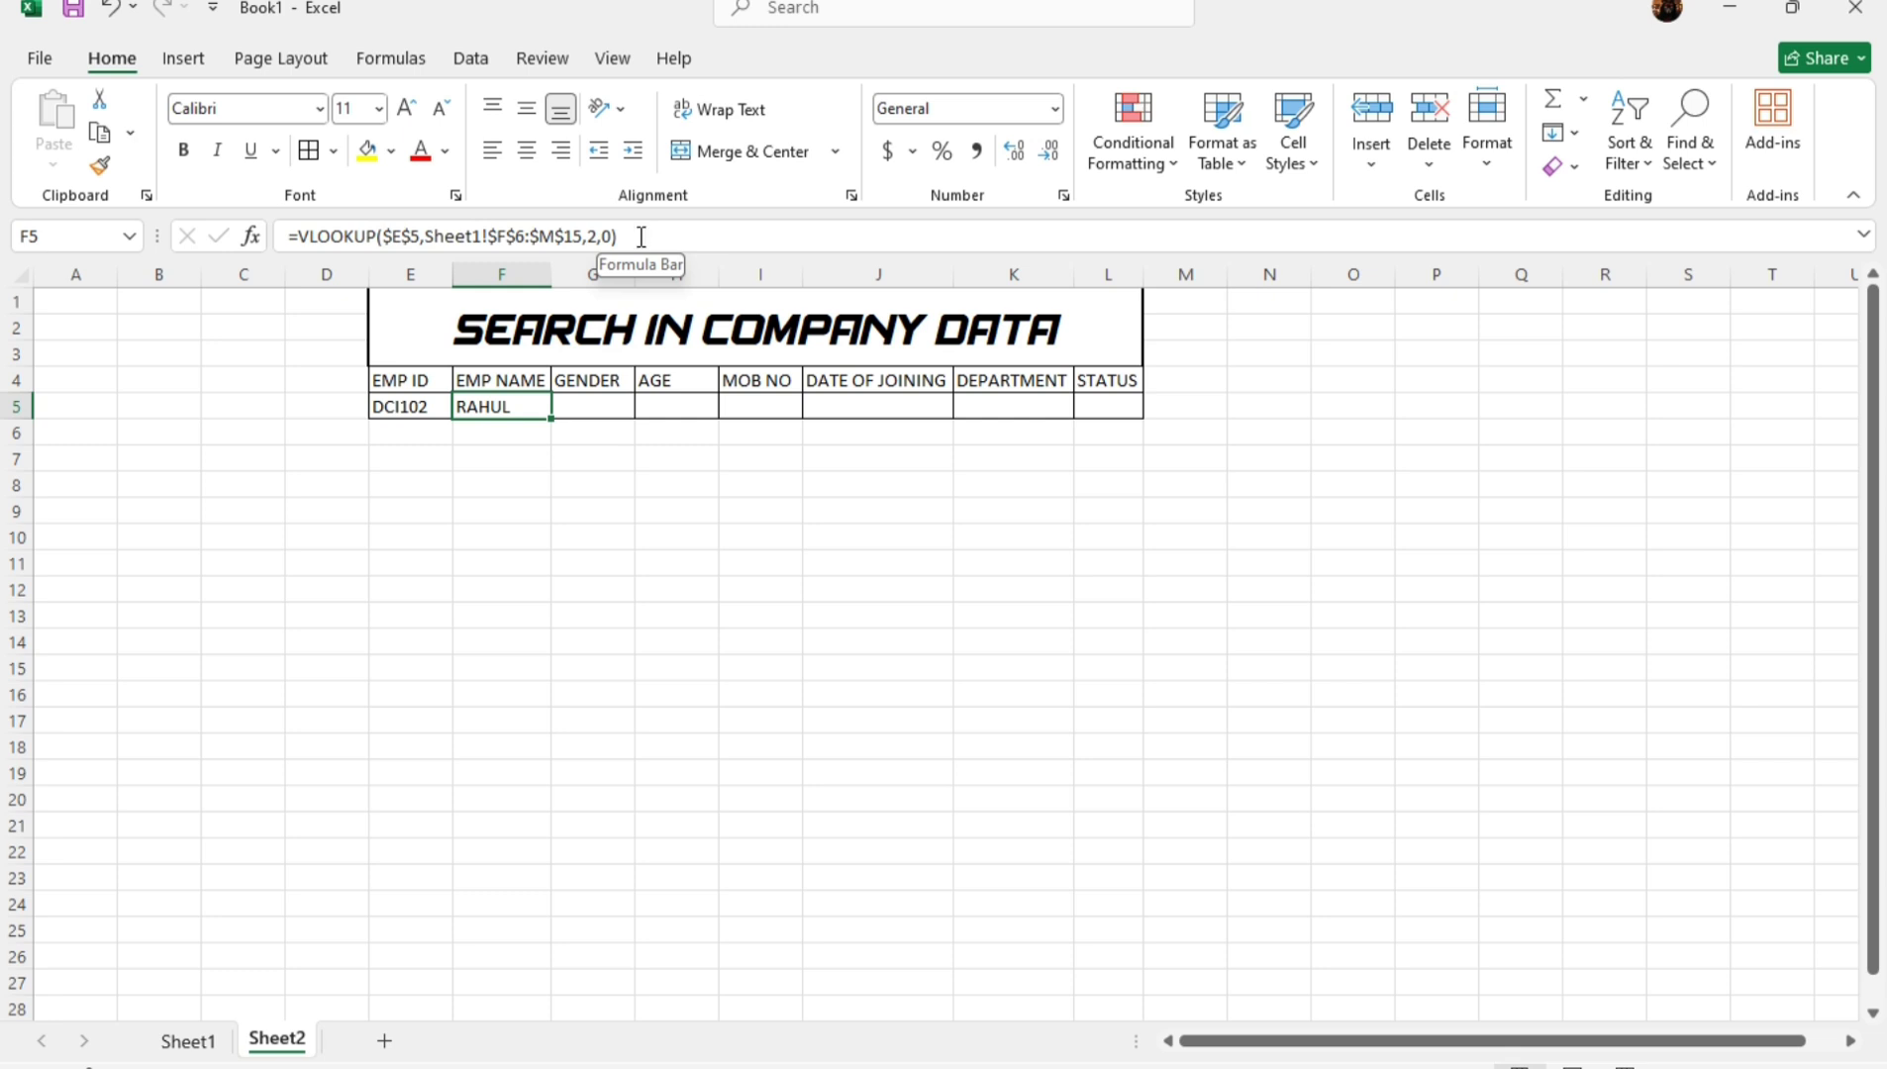
left_click_drag(641, 238, 285, 235)
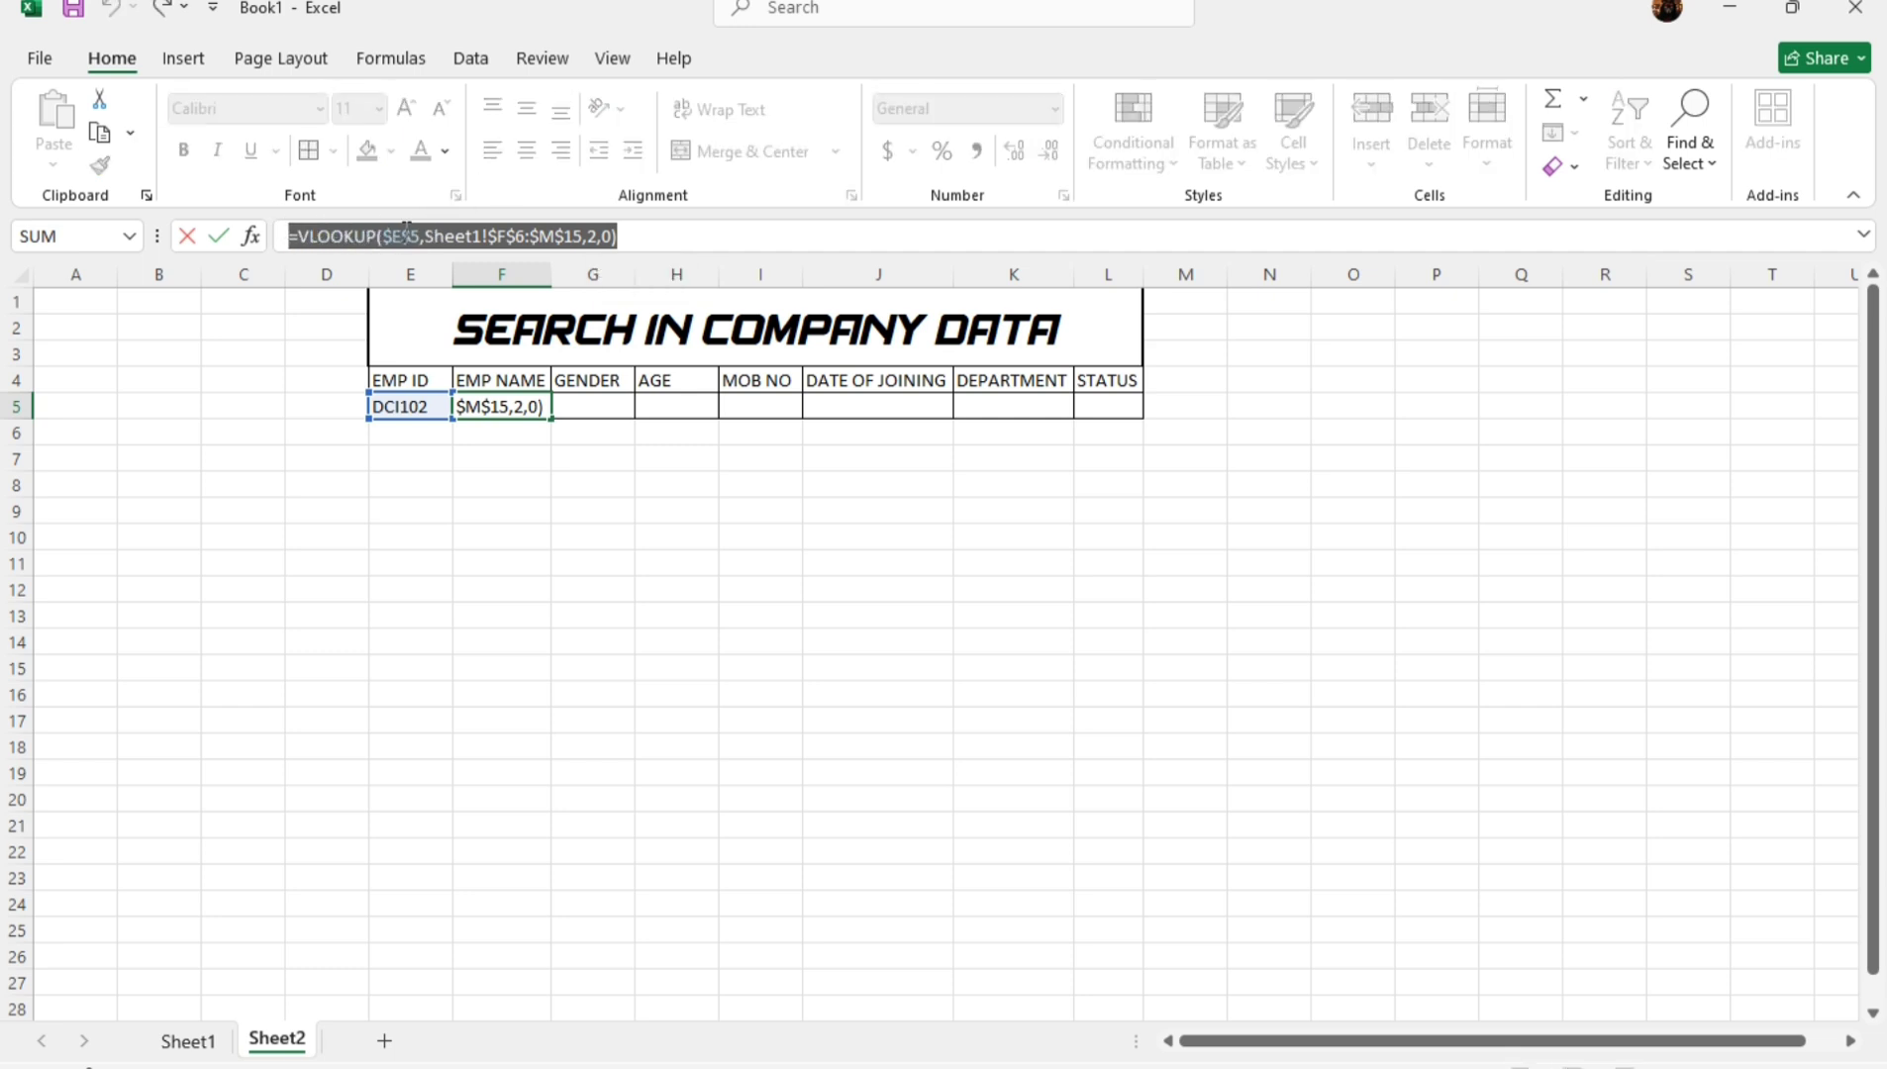
key("ctrl+c")
key("Return")
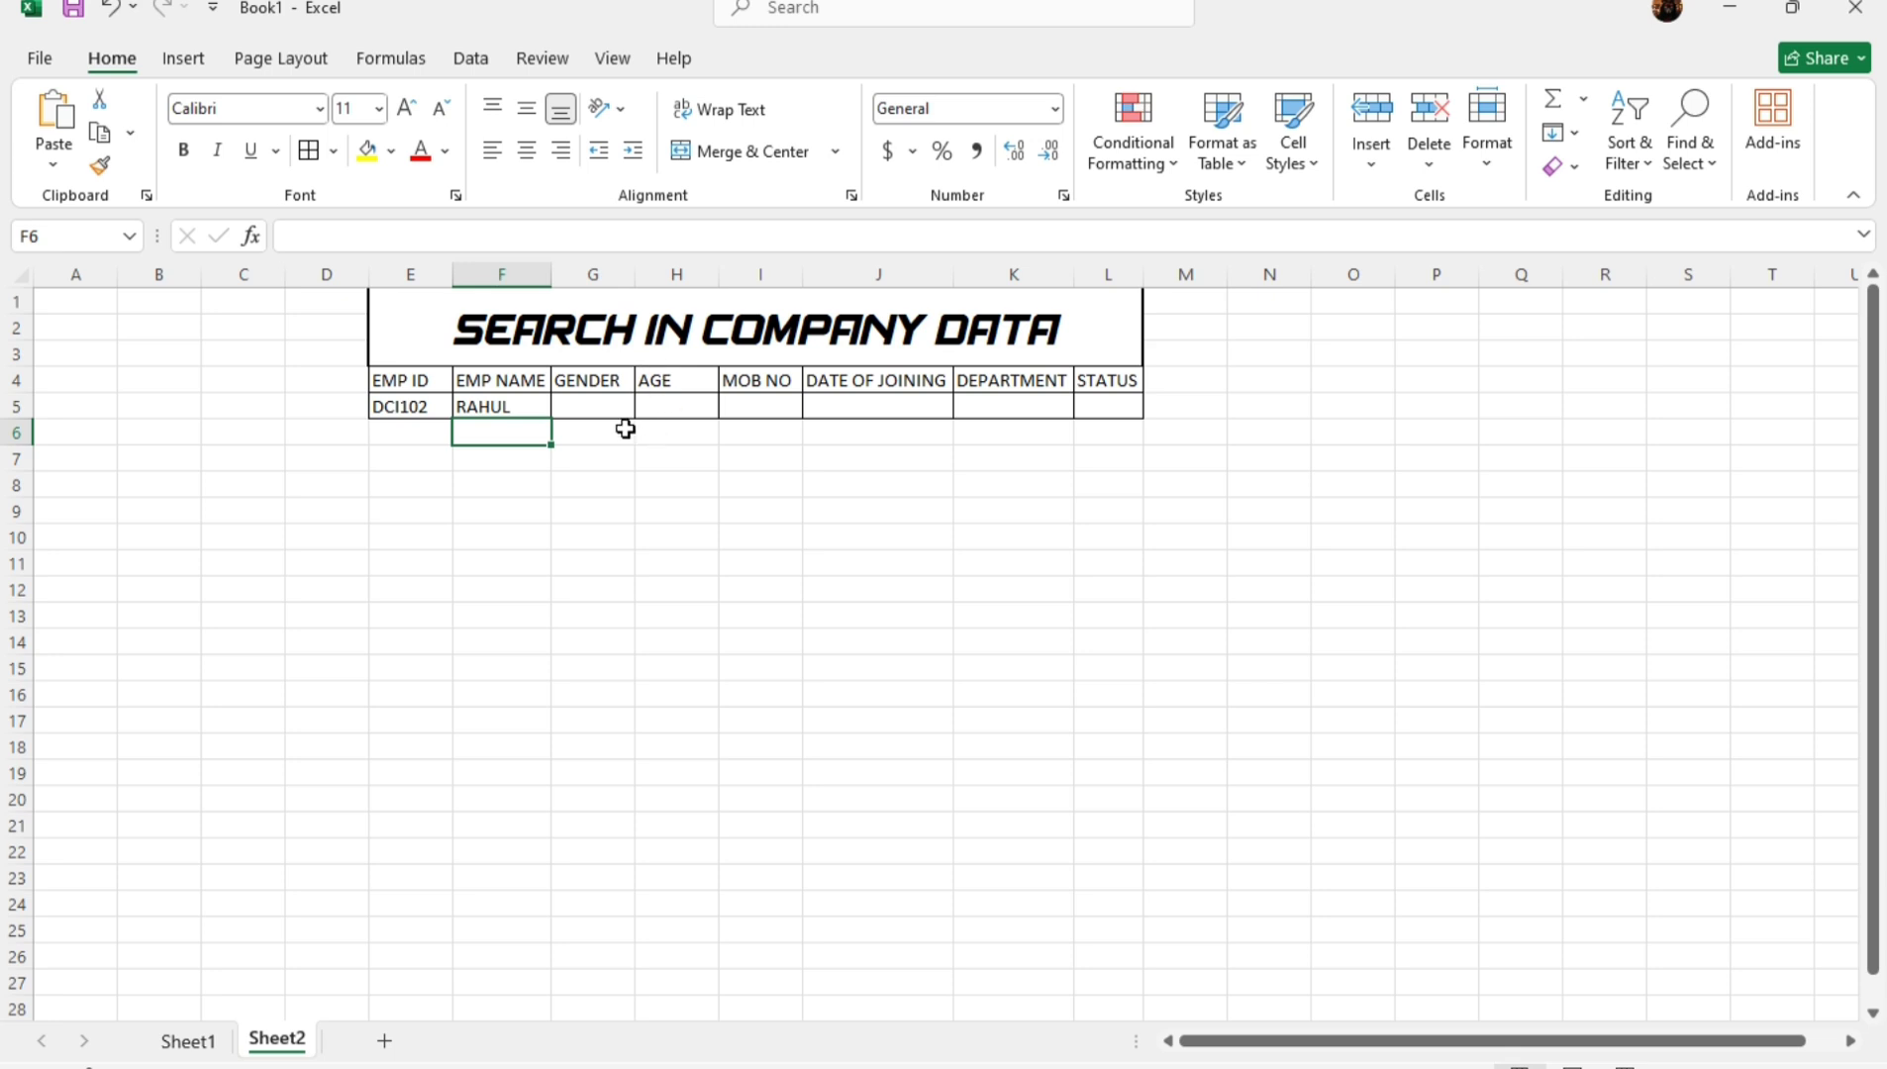
Paste the copied formula into G5 under GENDER and set its column index to 3: =VLOOKUP($E$5,Sheet1!$F$6:$M$15,3,0).
left_click(602, 408)
left_click(524, 237)
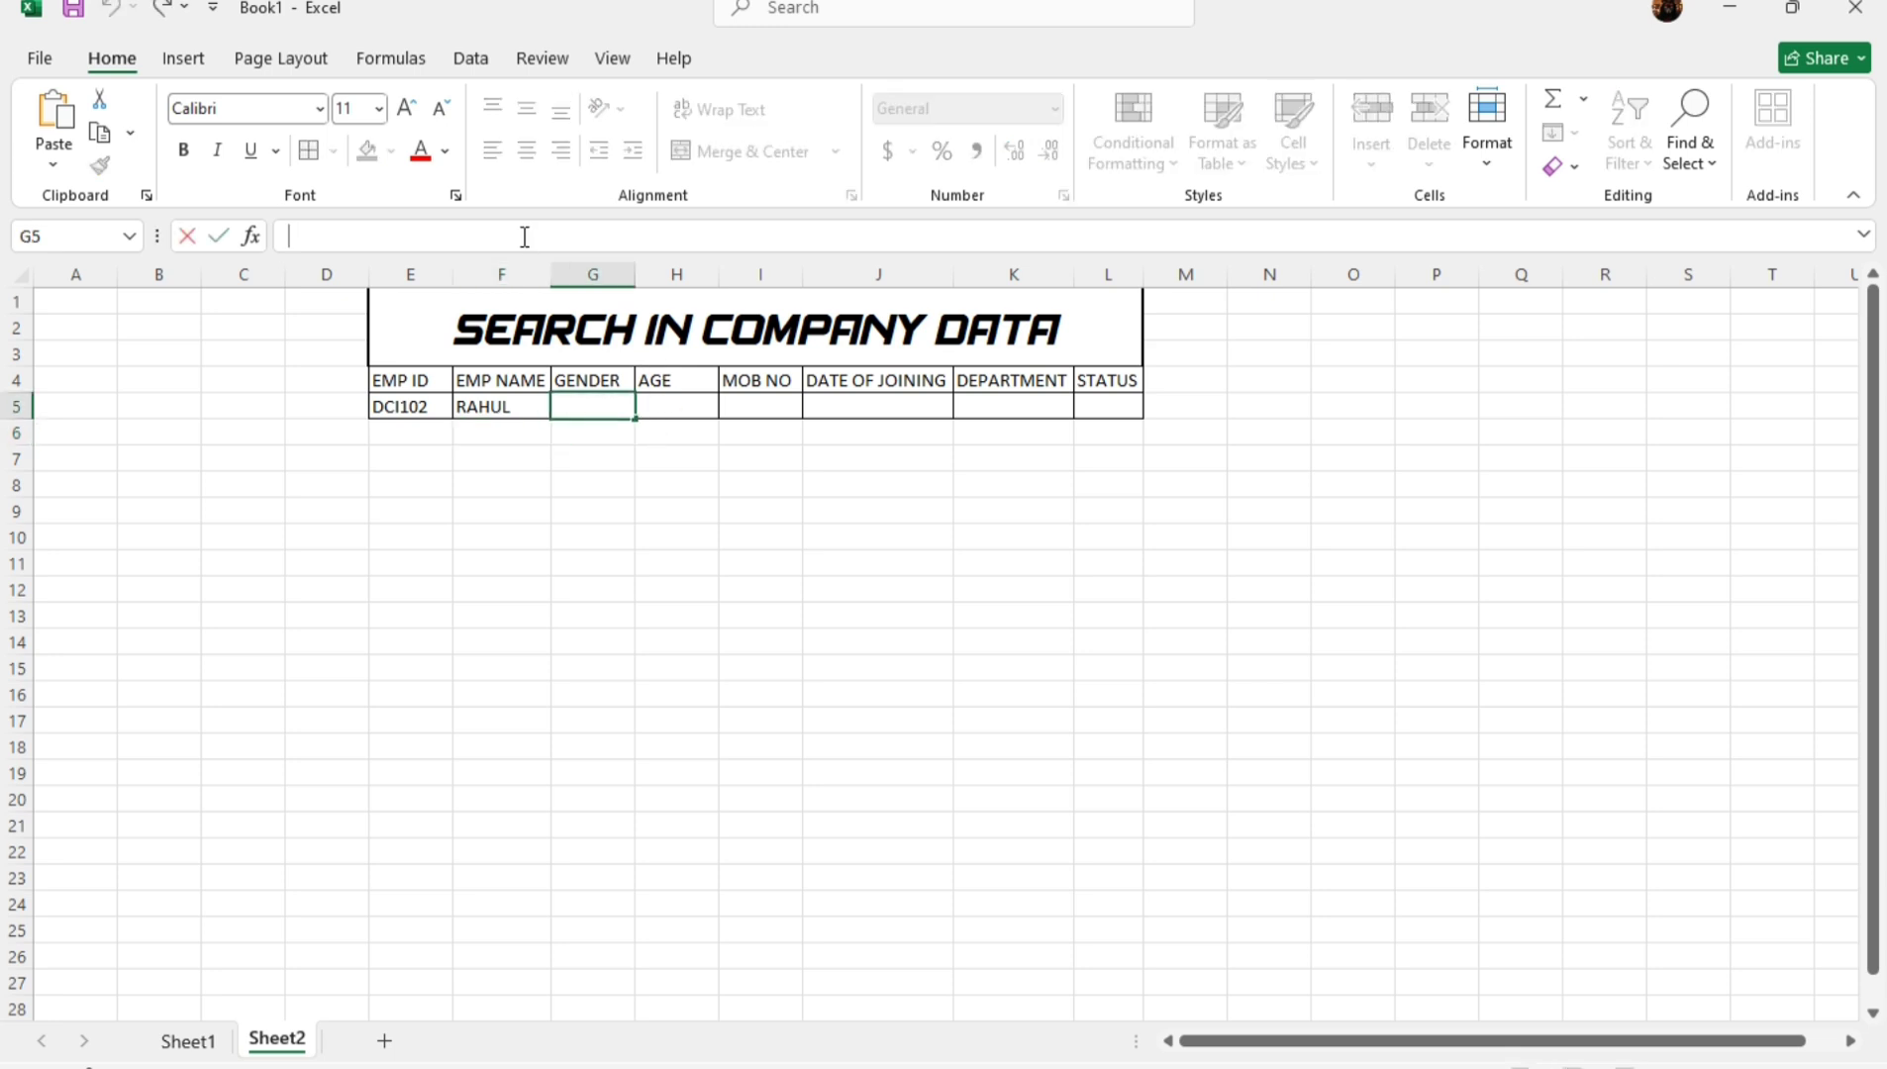
key("ctrl+v")
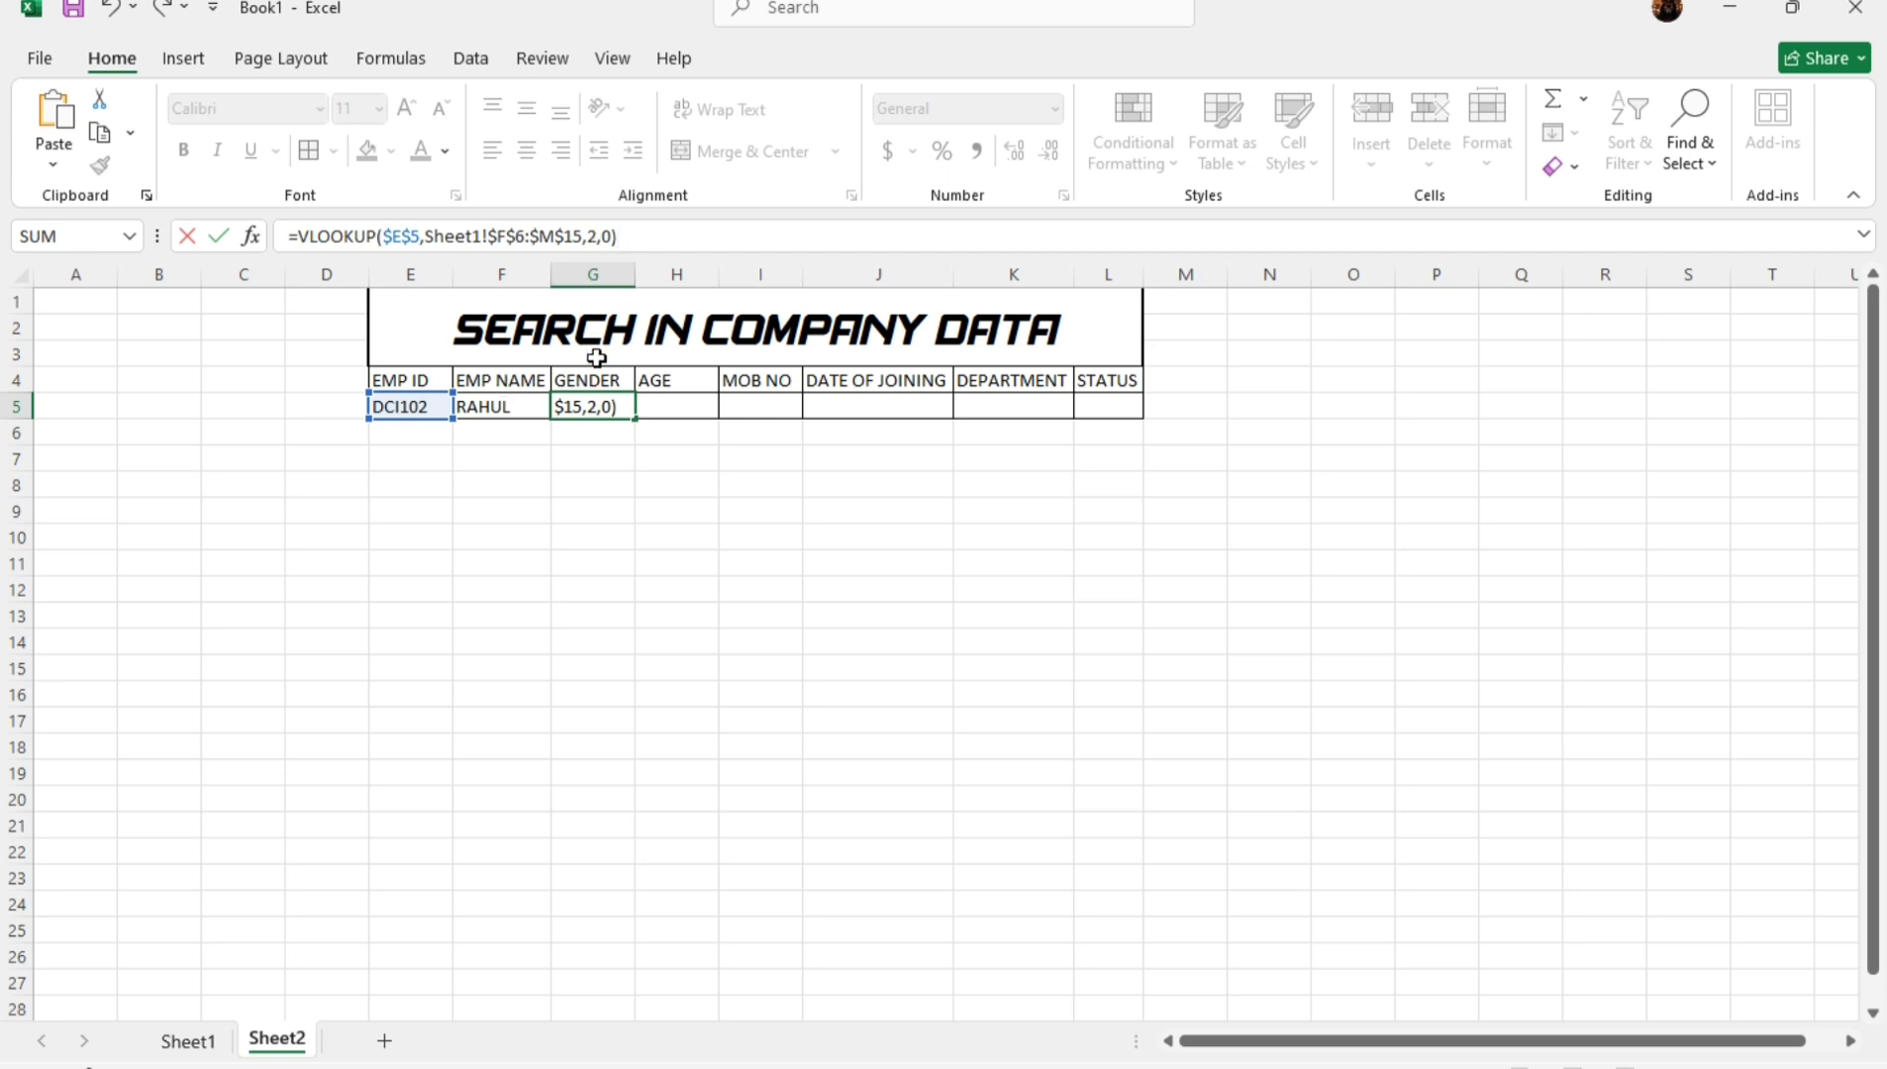
key("Left")
key("Left")
key("Left")
key("Left")
key("Delete")
type("3")
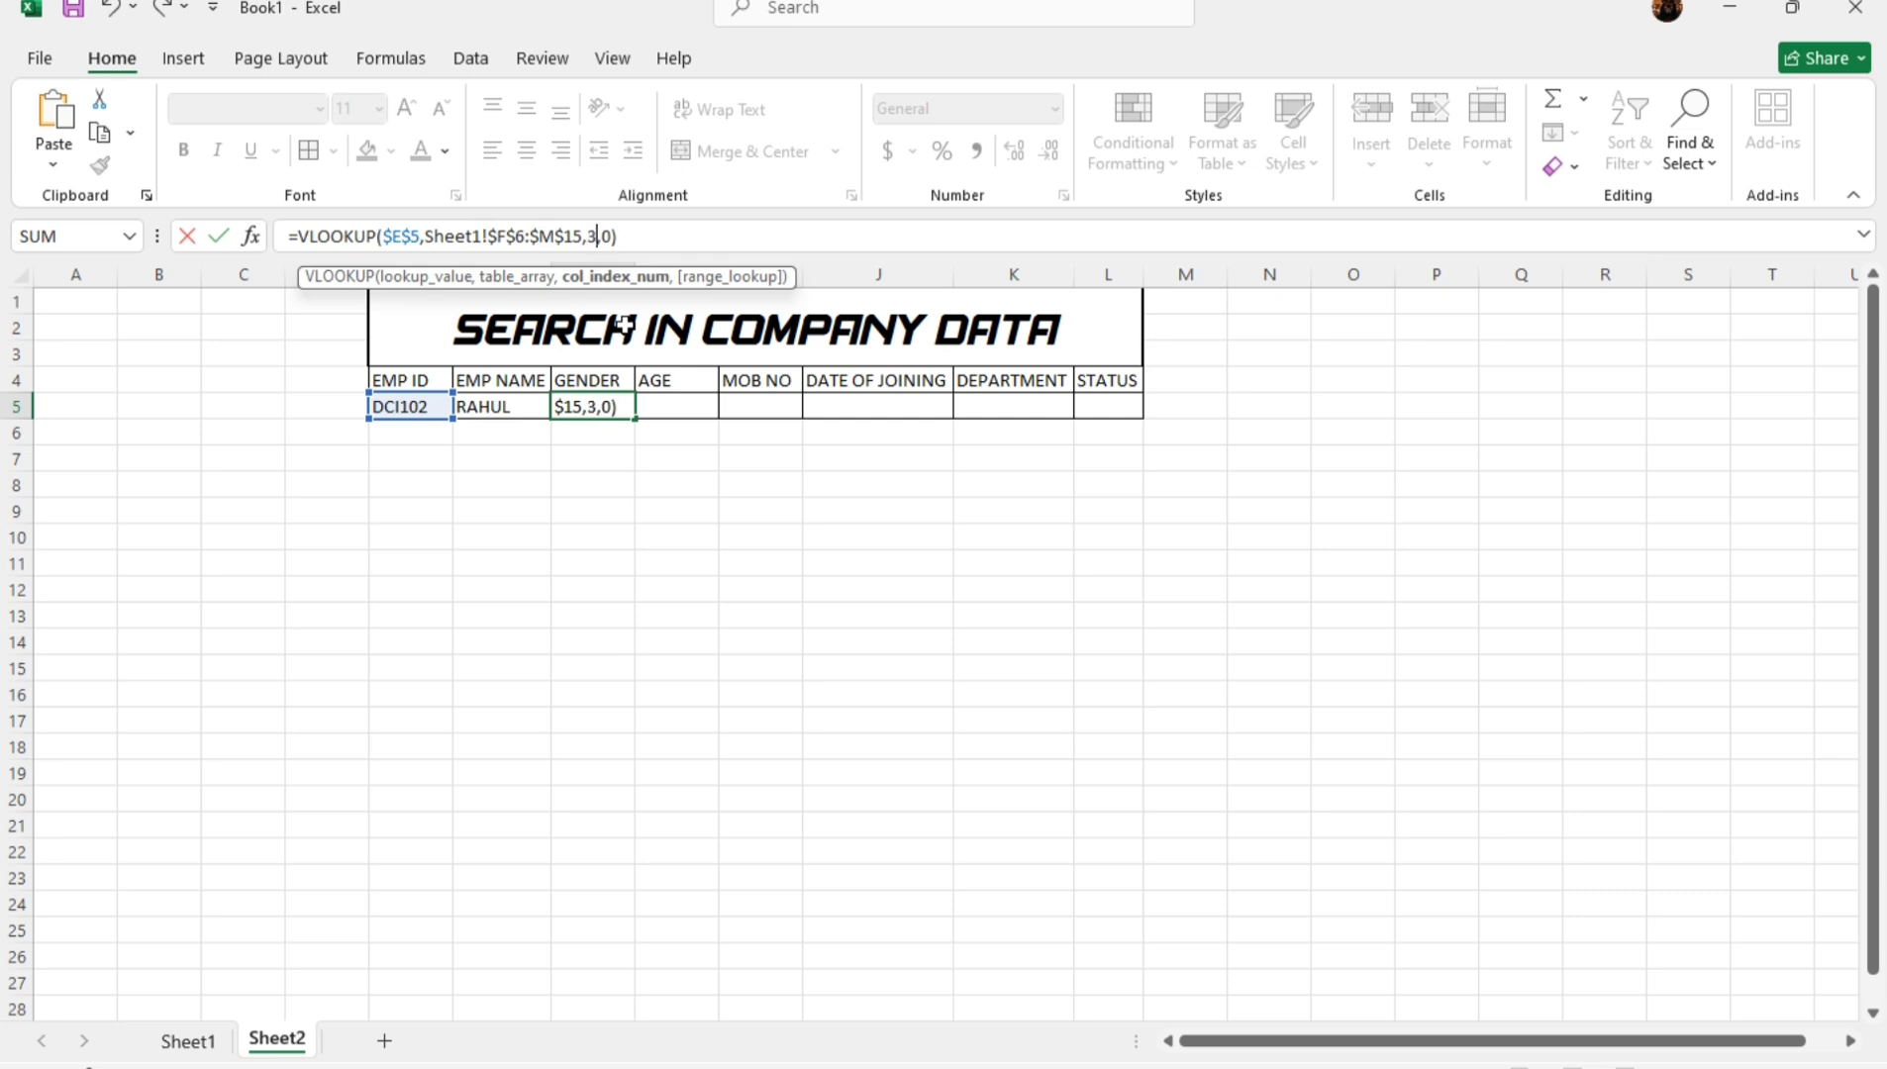
key("Return")
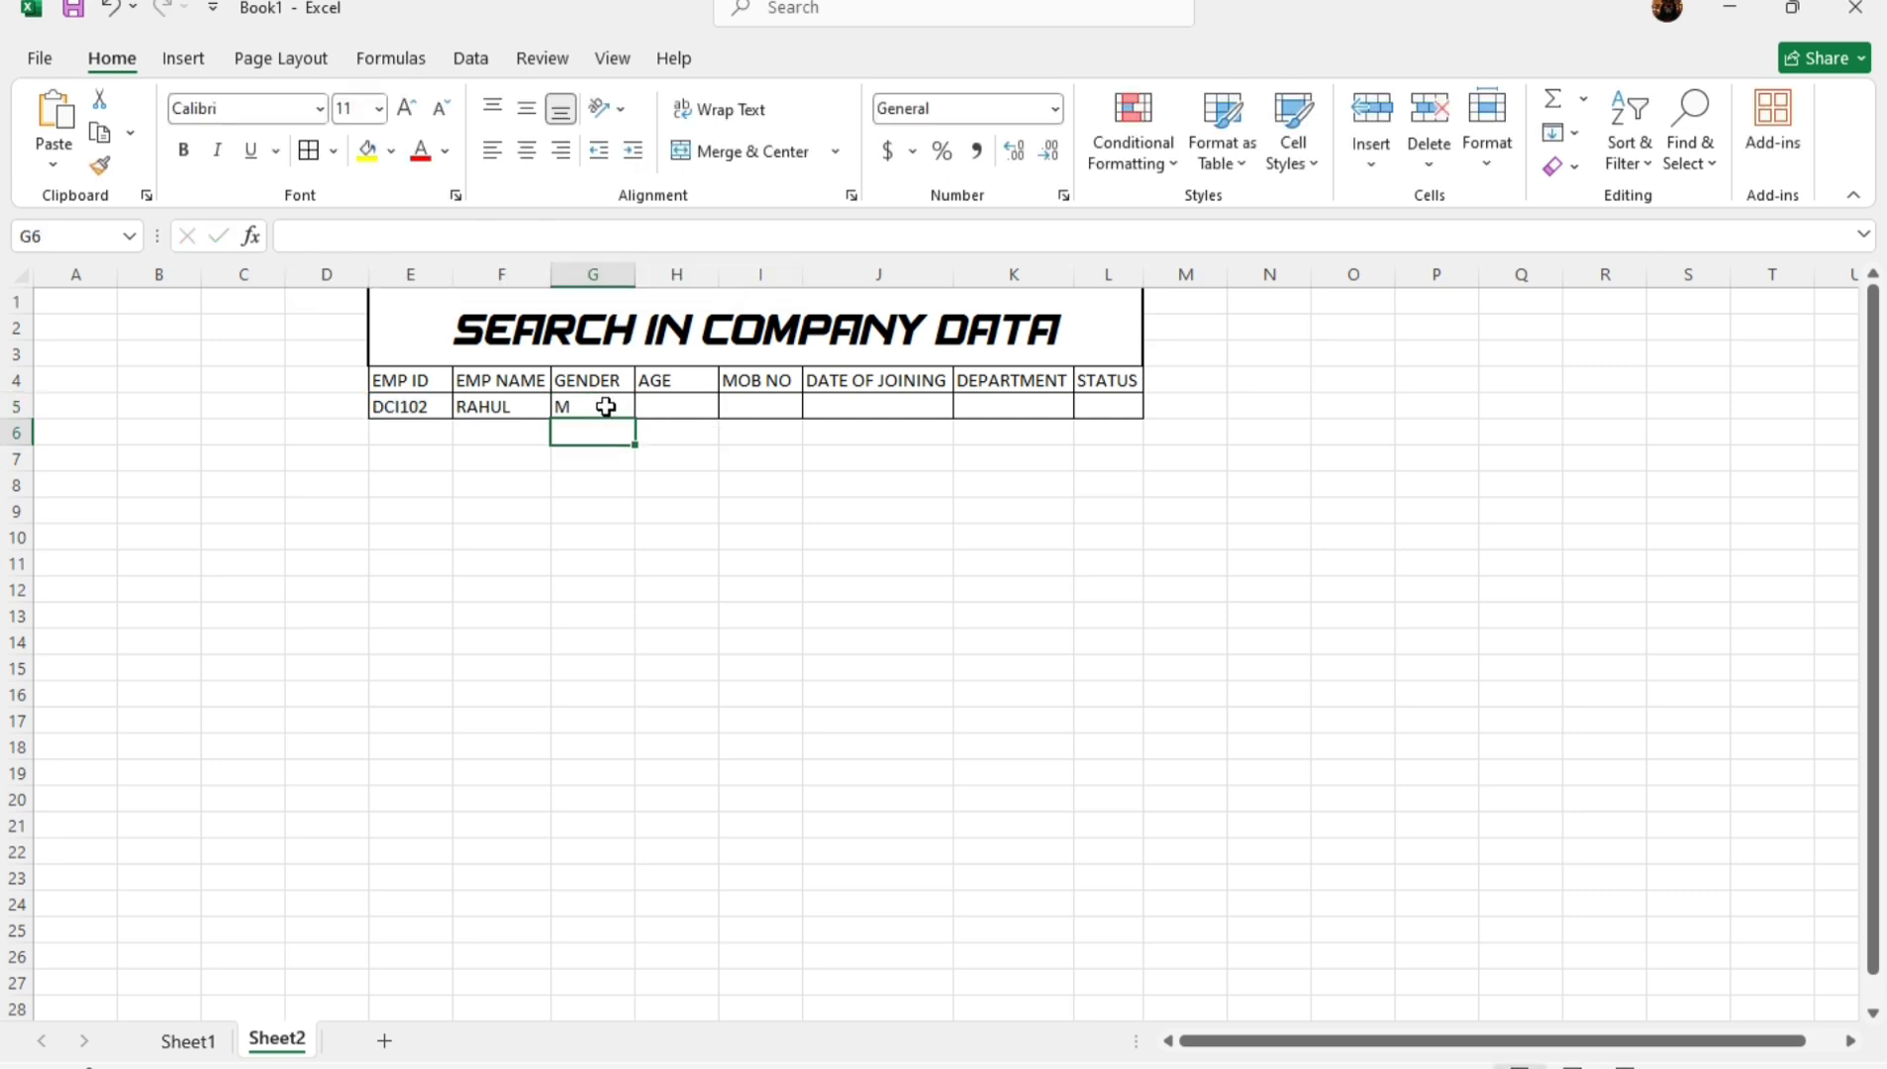
Paste the copied formula into H5 under AGE and set its column index to 4: =VLOOKUP($E$5,Sheet1!$F$6:$M$15,4,0).
left_click(677, 397)
left_click(565, 239)
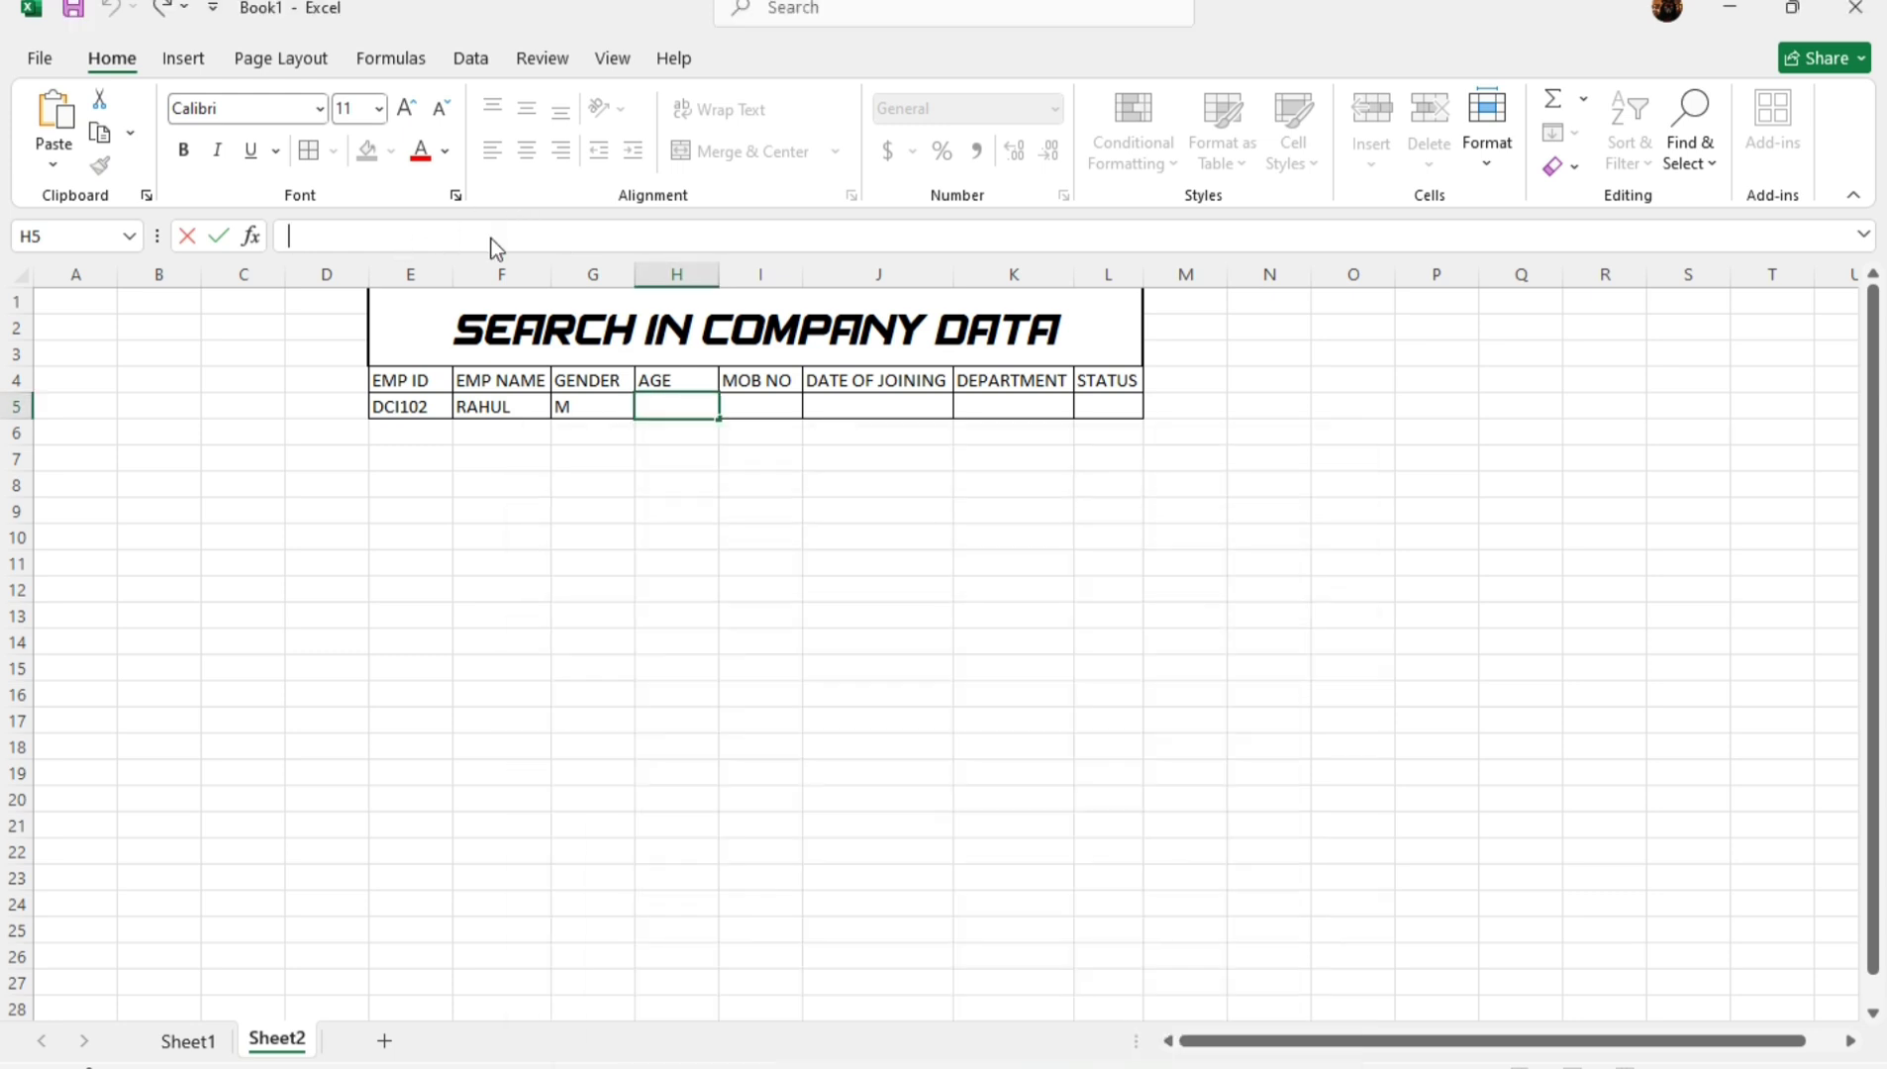
left_click(493, 237)
key("ctrl+v")
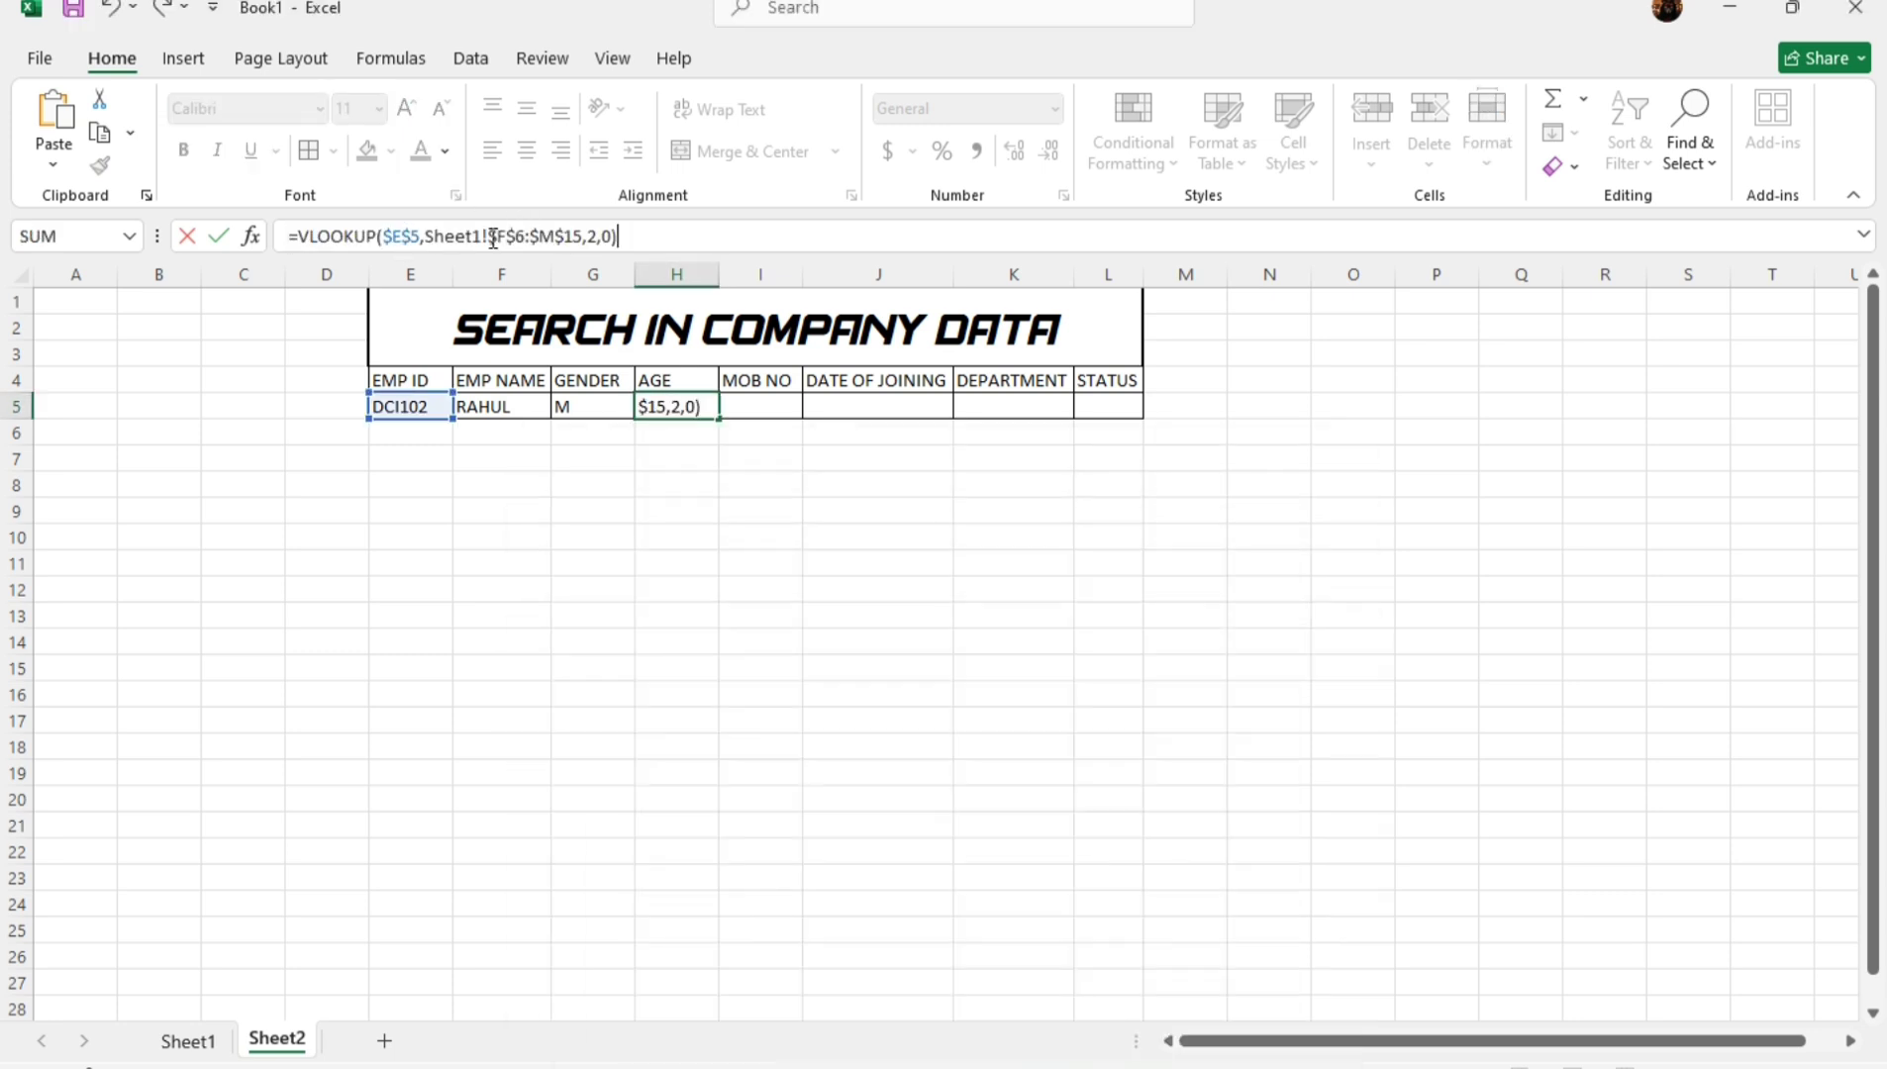
left_click(592, 237)
key("Delete")
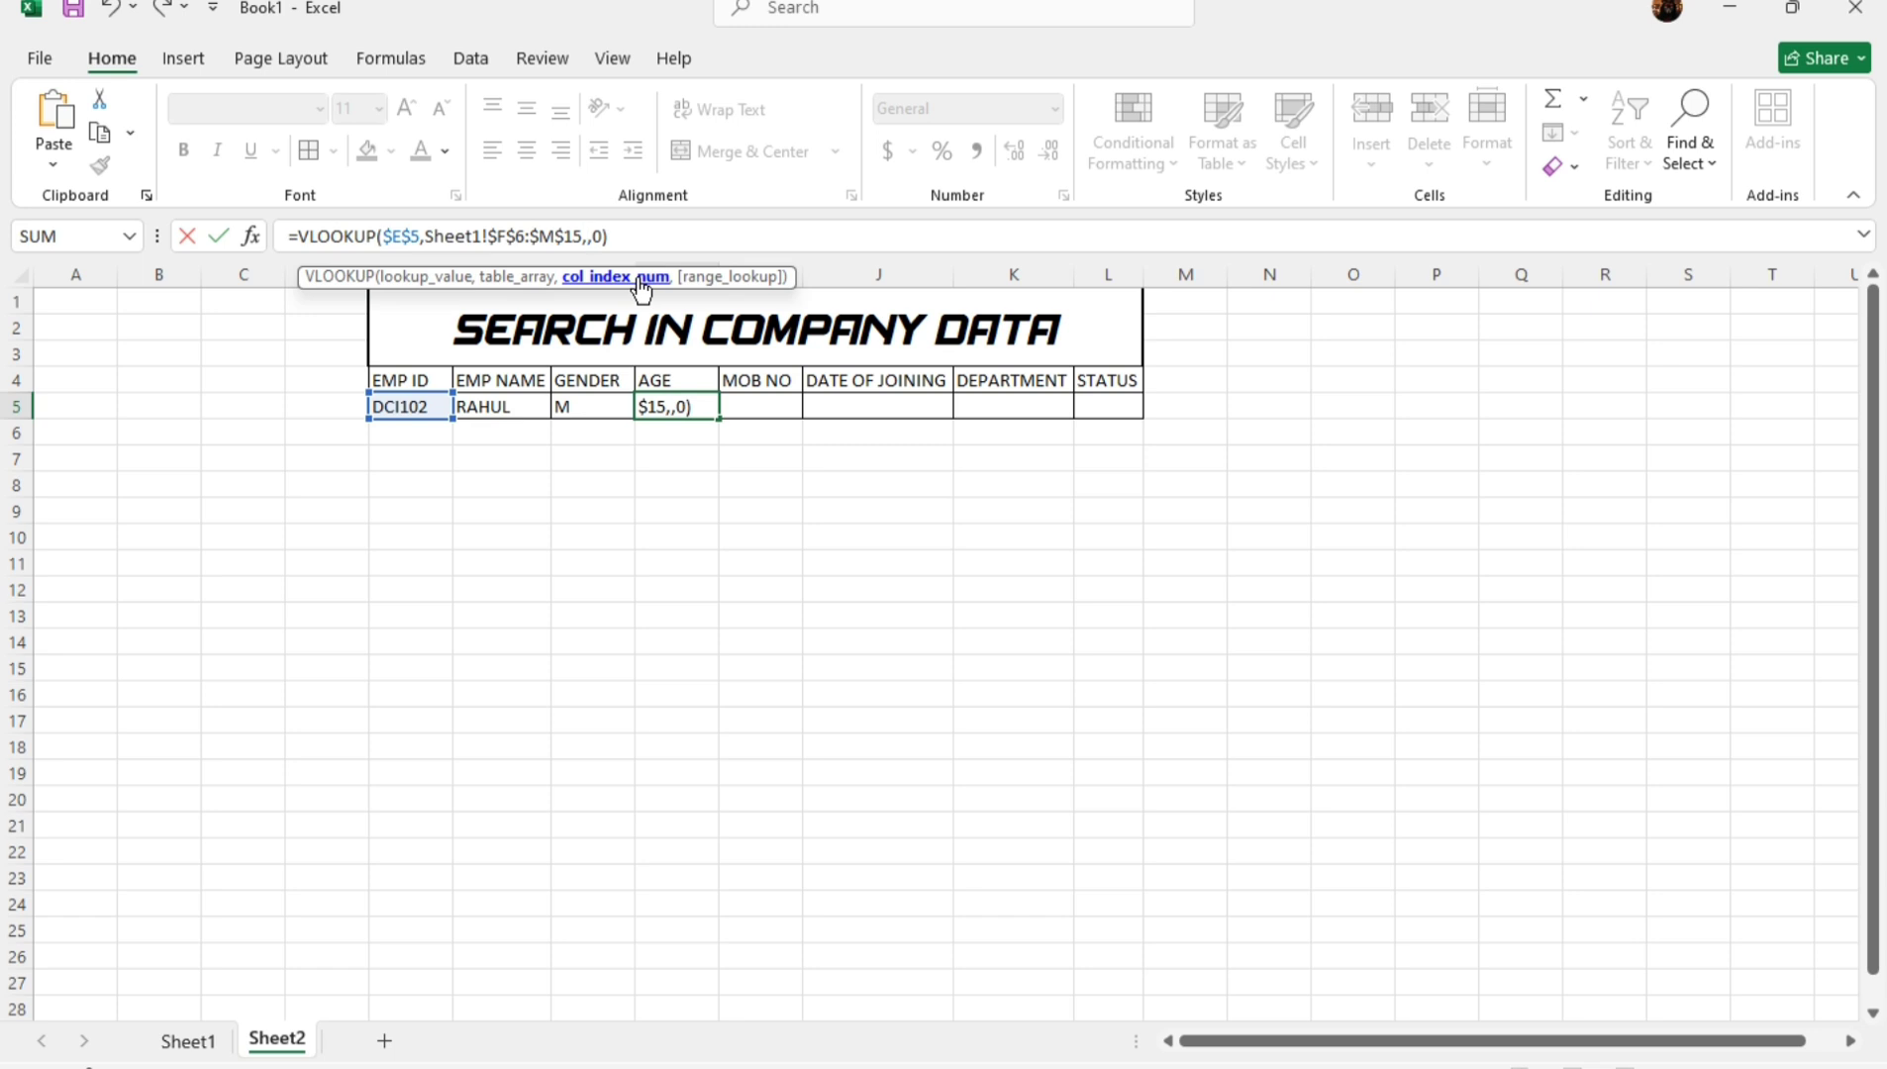
type("4")
key("Return")
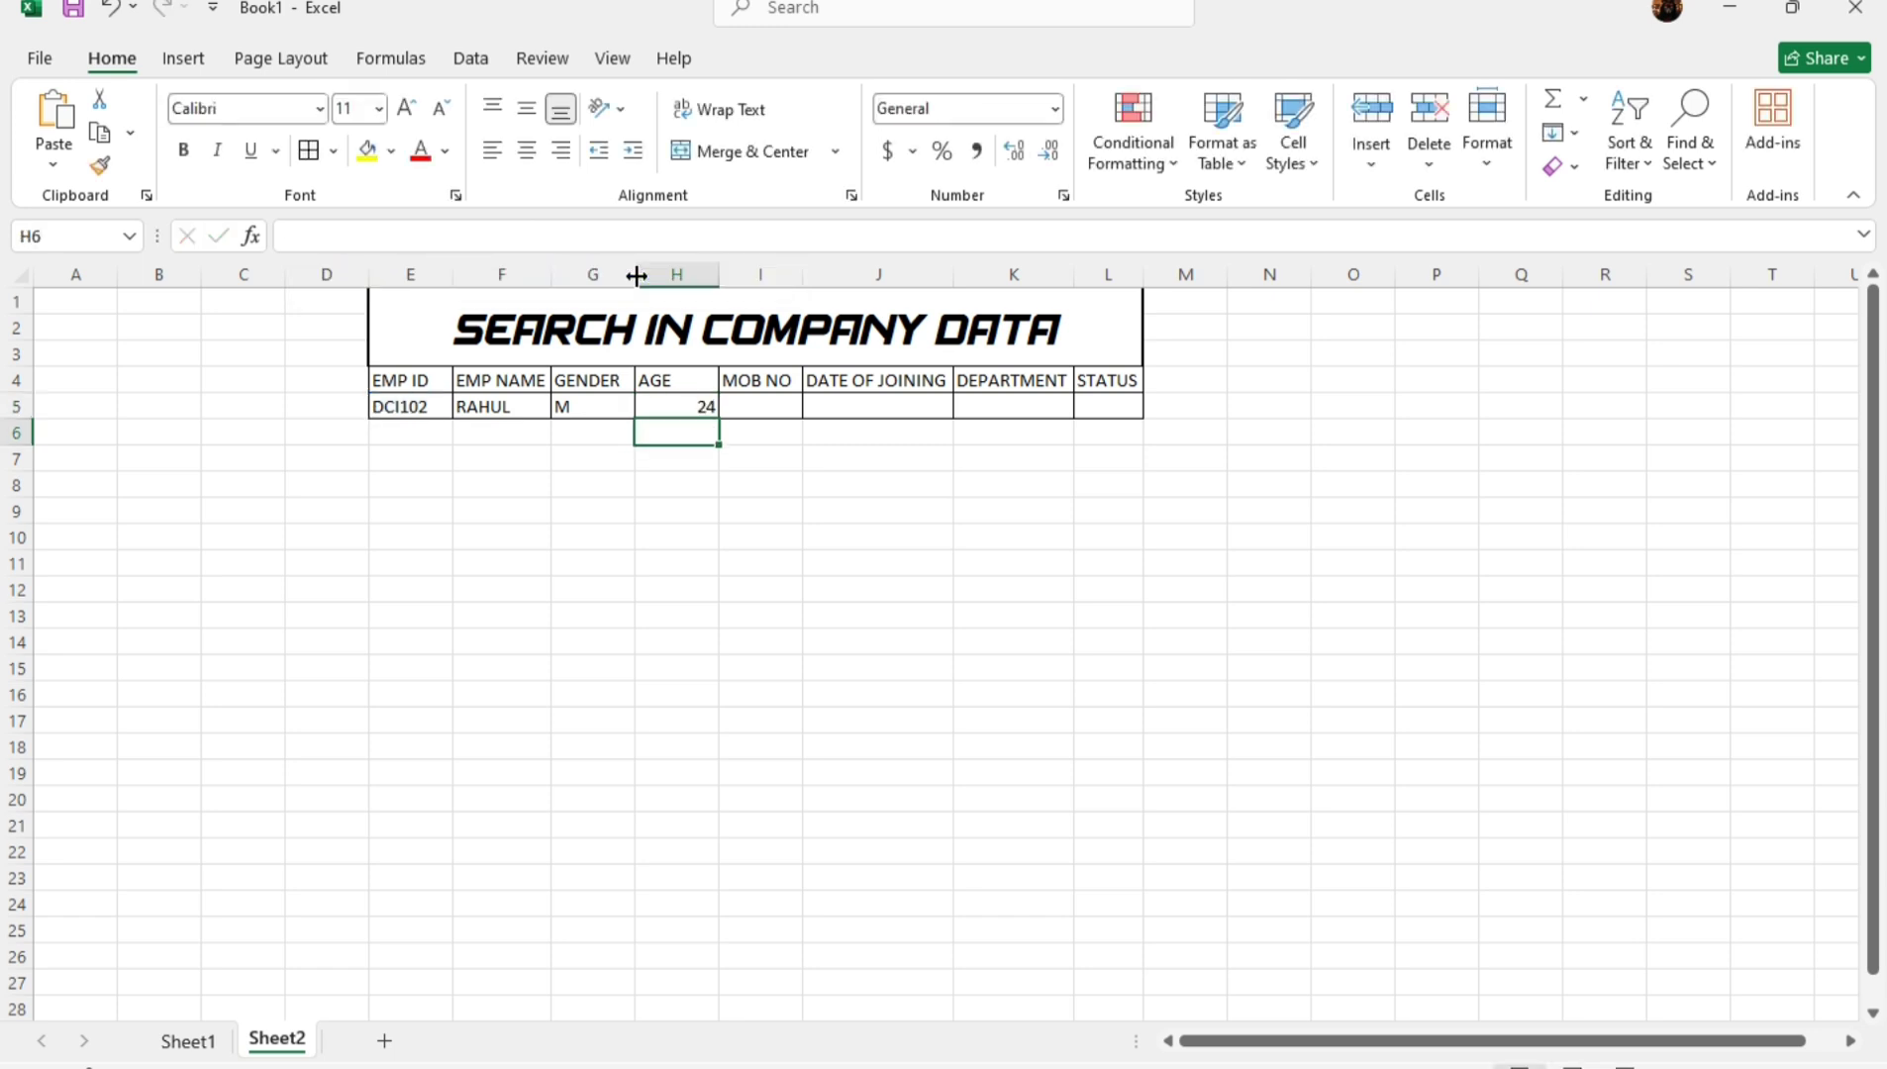
Compare the gender and age returned on Sheet2 with H7 and I7 in the Sheet1 table.
left_click(688, 412)
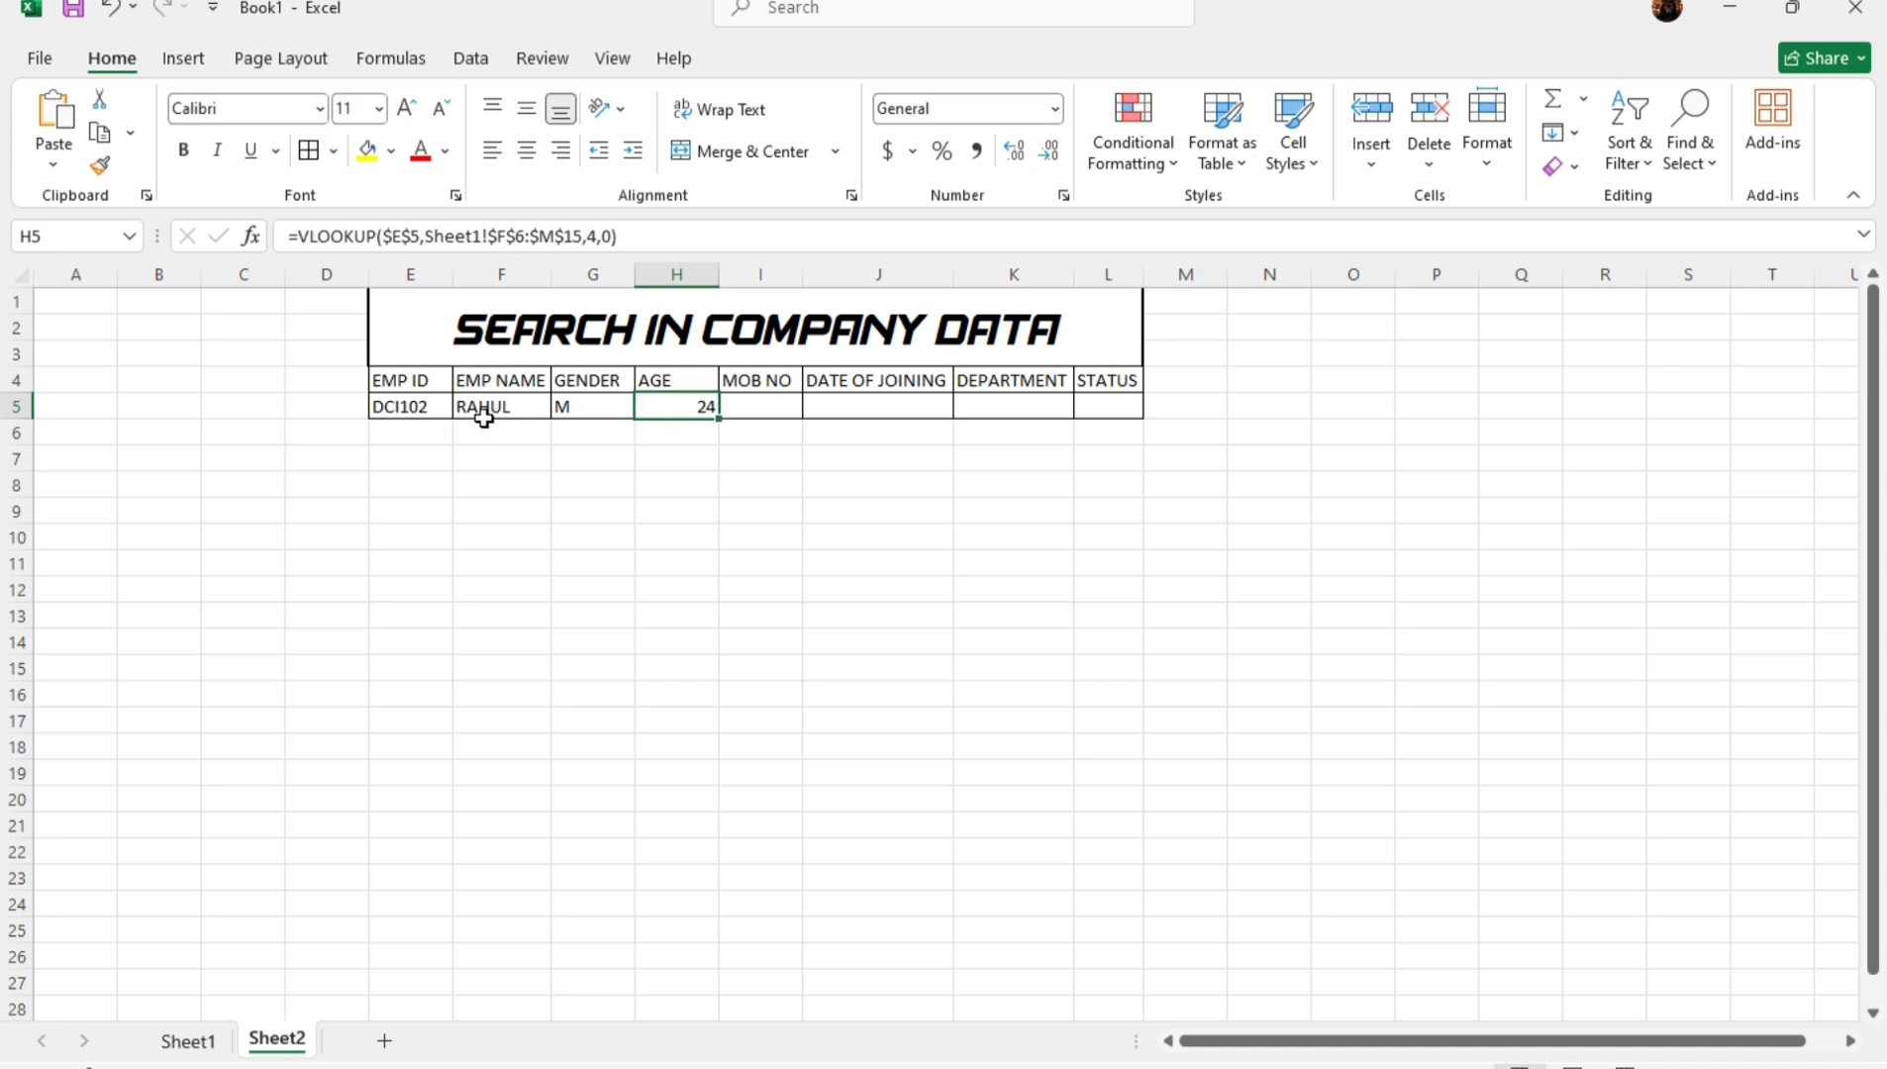
left_click(208, 1048)
left_click(592, 458)
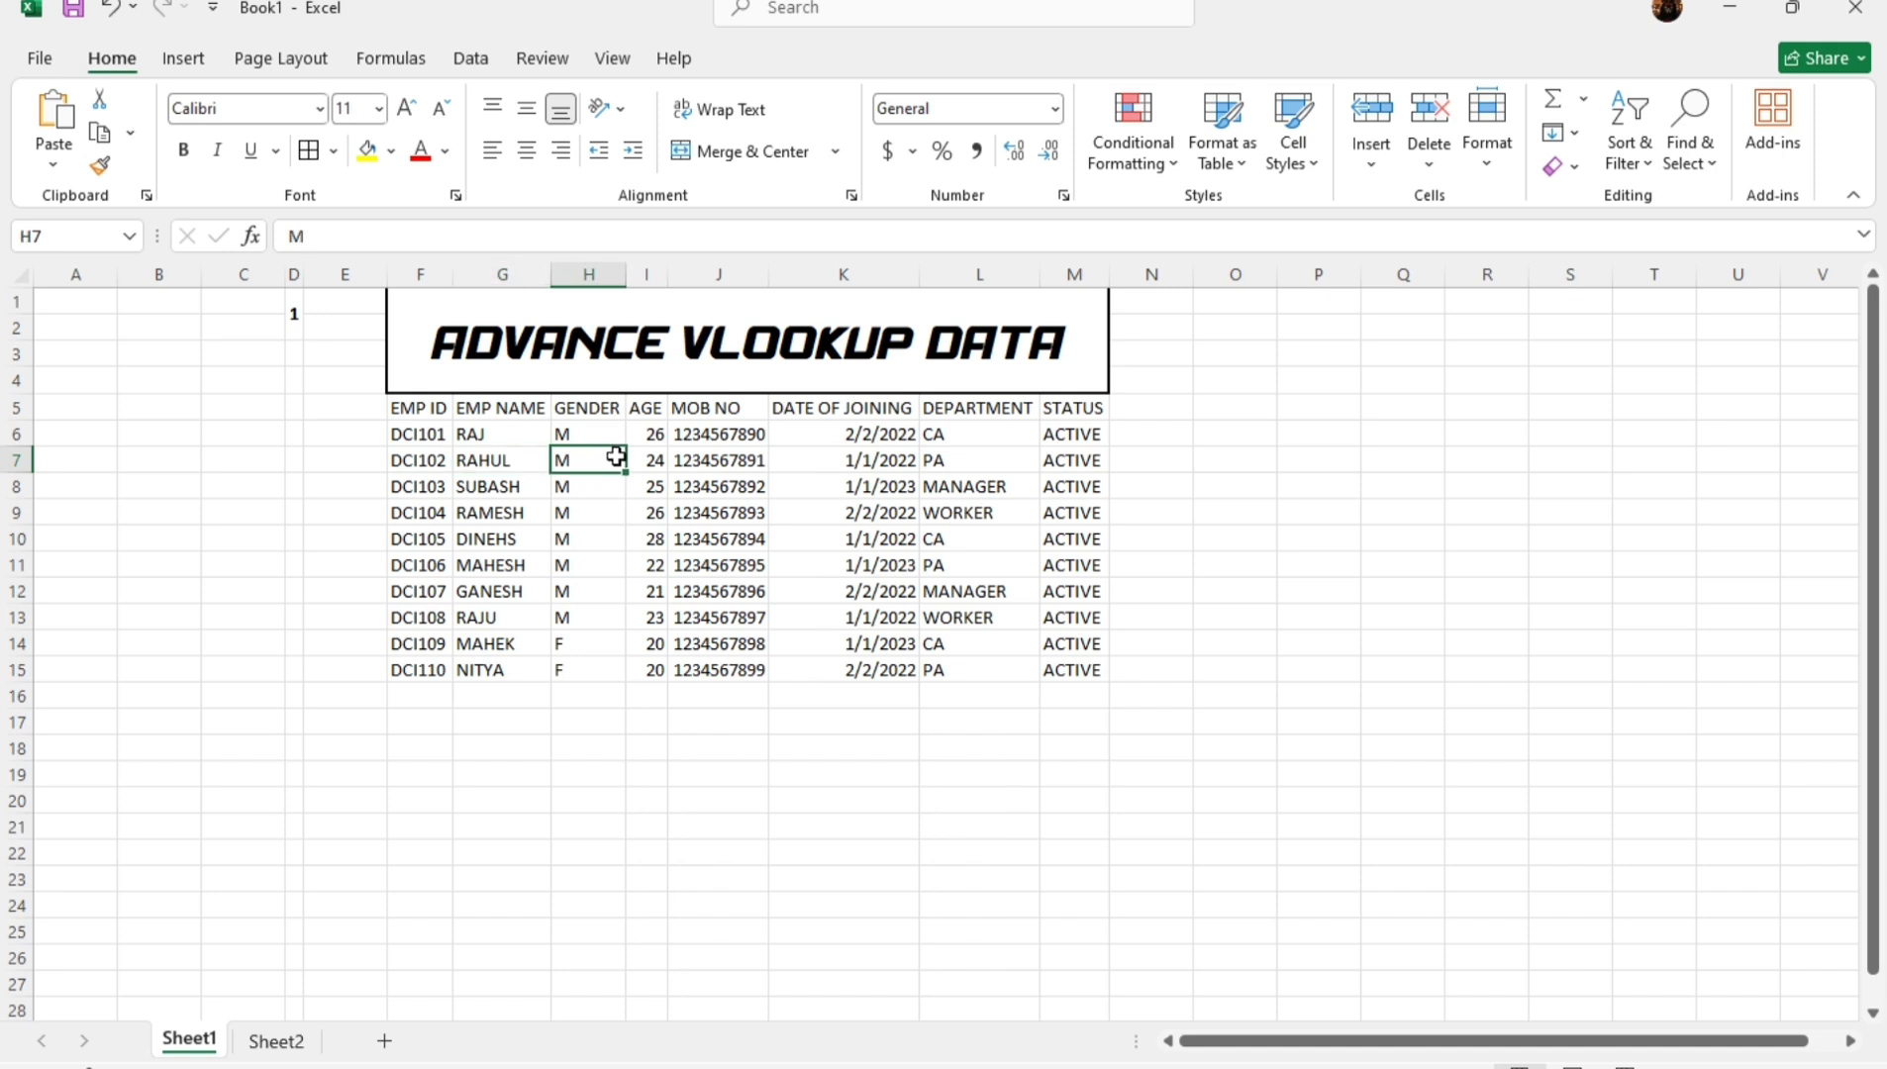
left_click(644, 460)
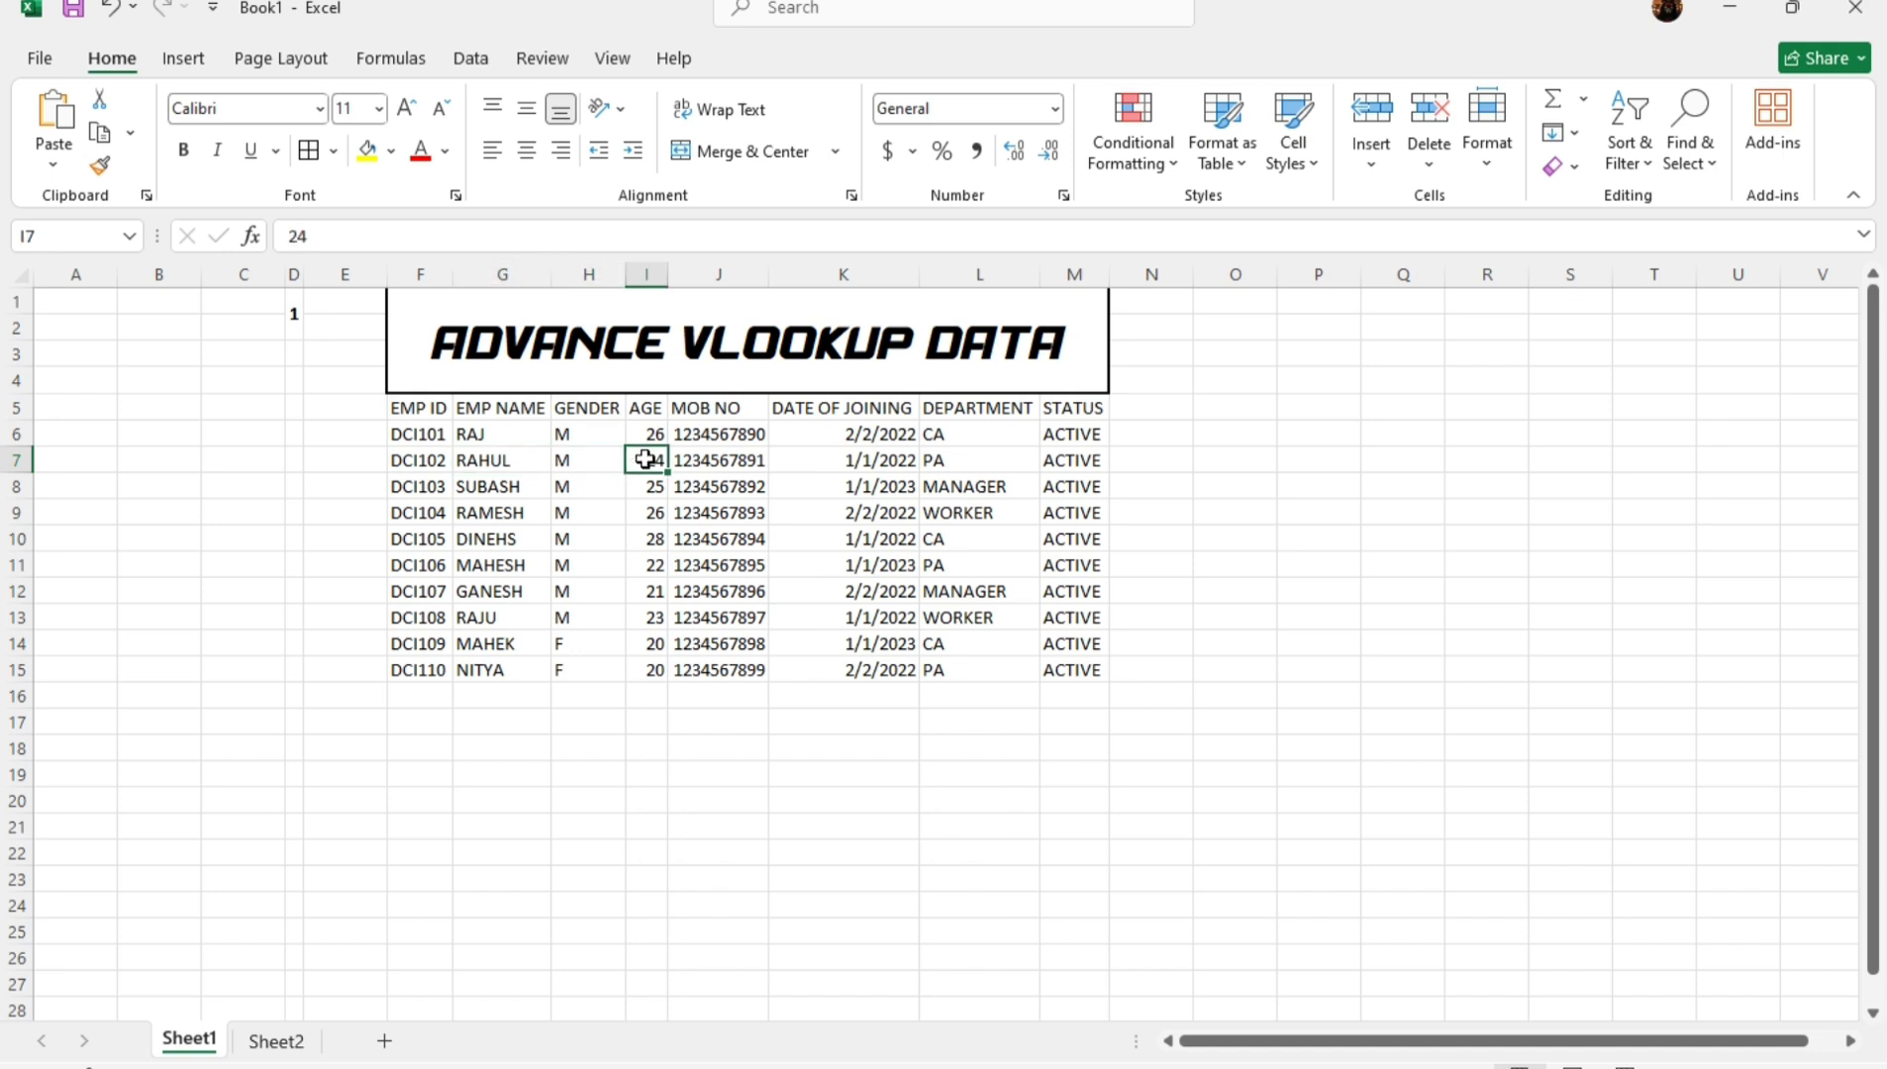
left_click(277, 1042)
Paste the copied formula into I5 under MOB NO and set its column index to 5: =VLOOKUP($E$5,Sheet1!$F$6:$M$15,5,0).
left_click(770, 406)
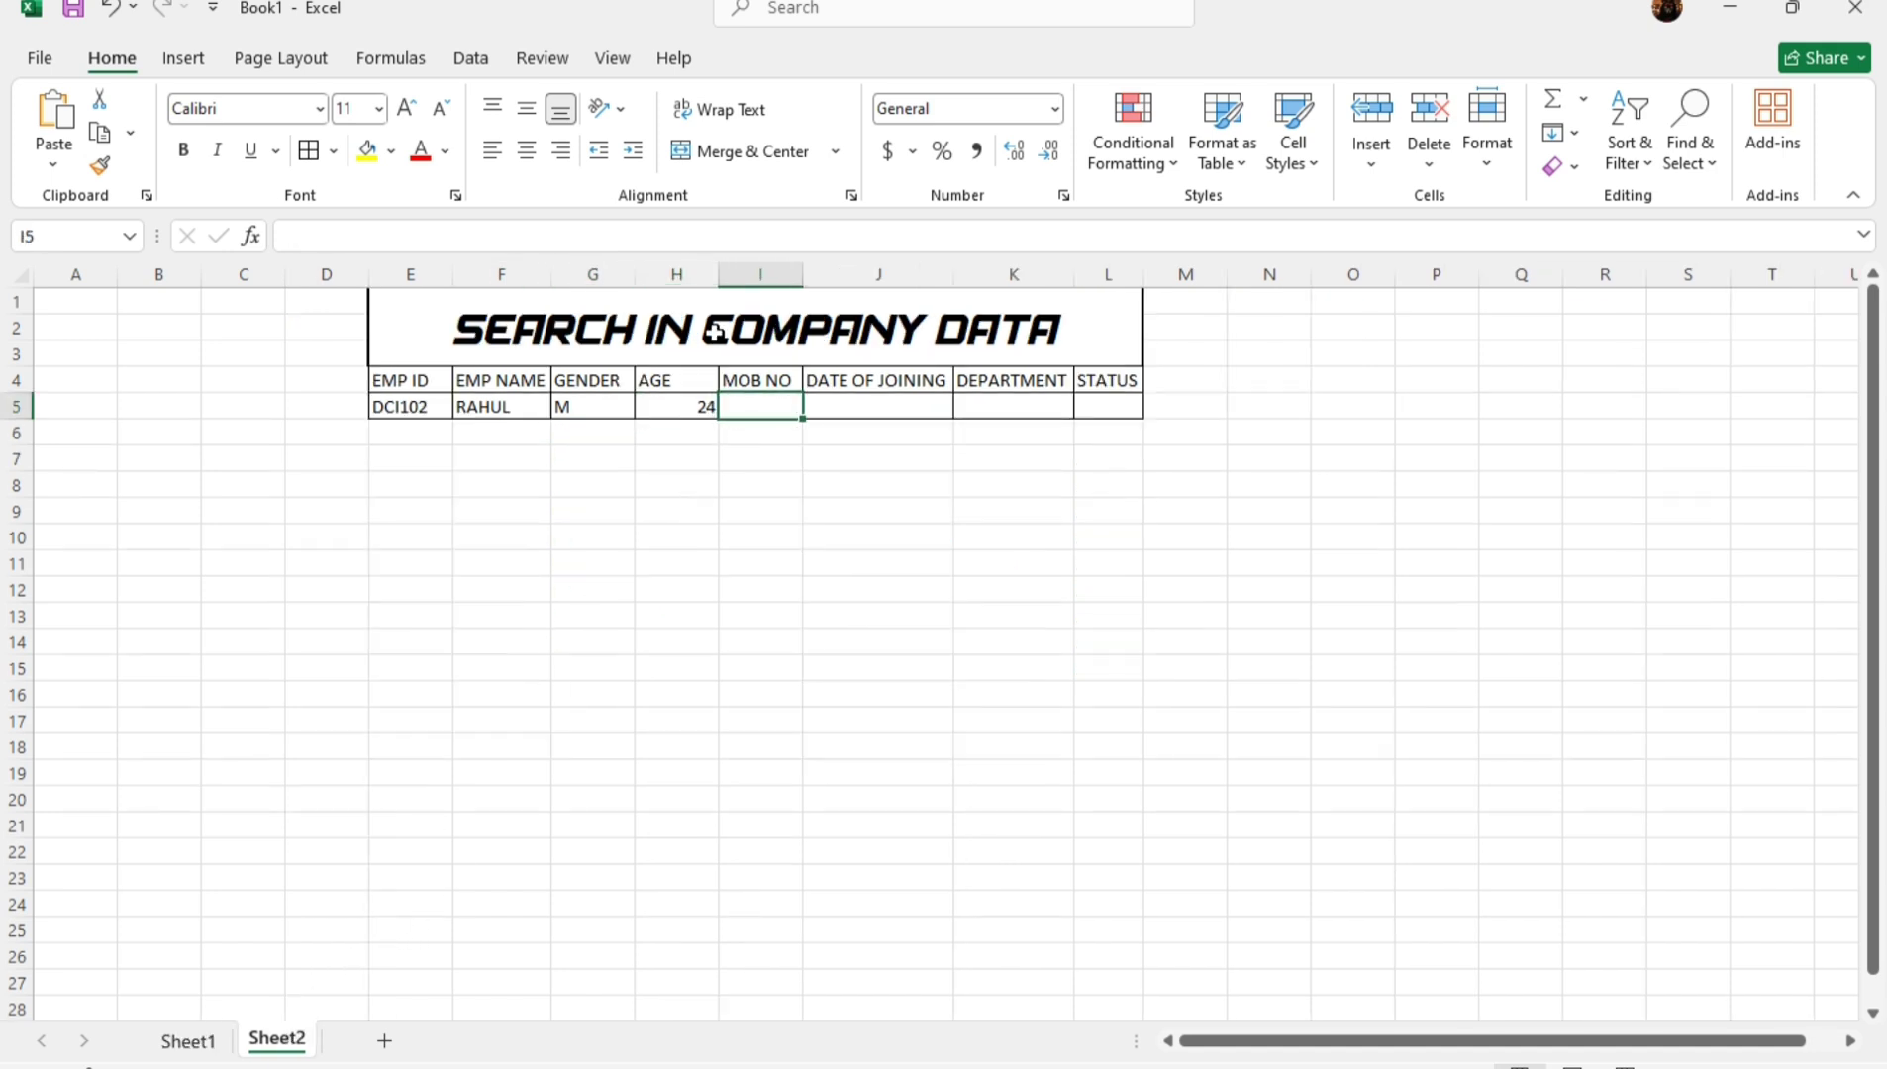
left_click(586, 237)
key("ctrl+v")
left_click(587, 244)
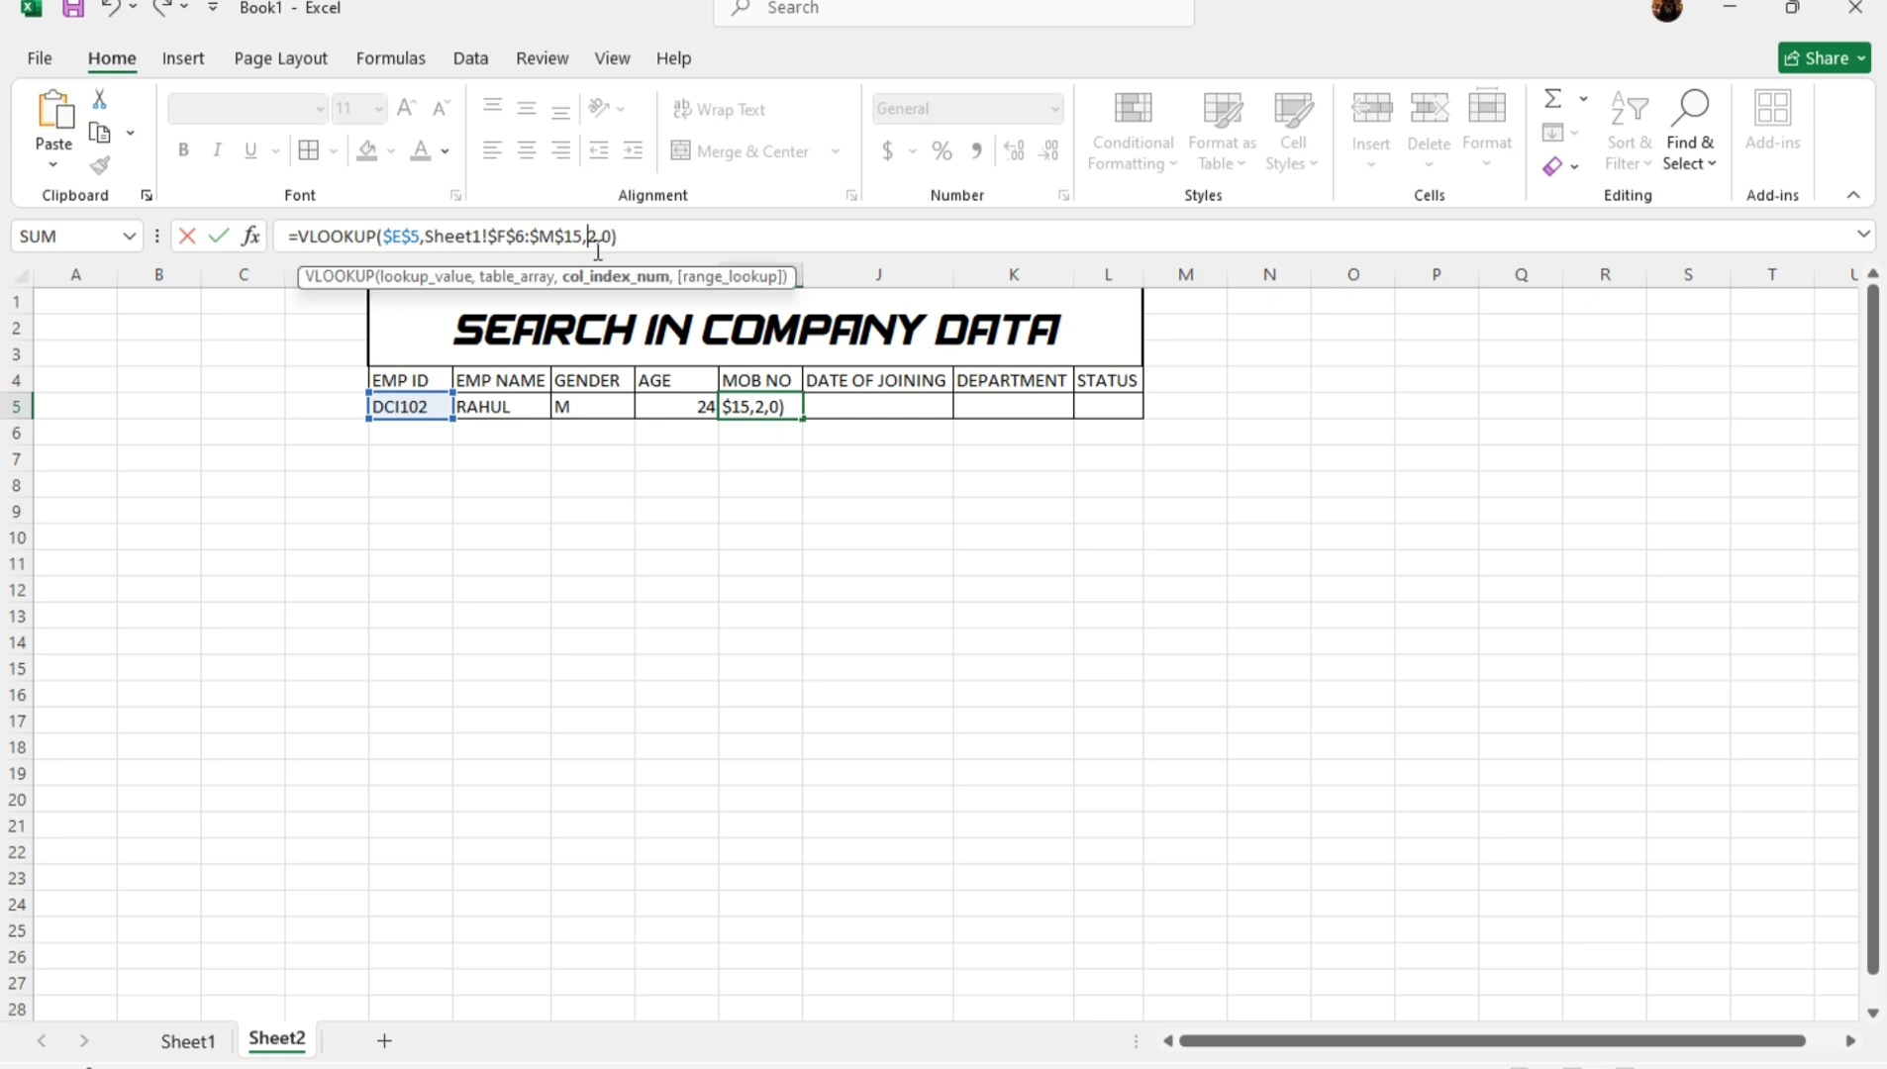
key("Delete")
type("5")
key("Return")
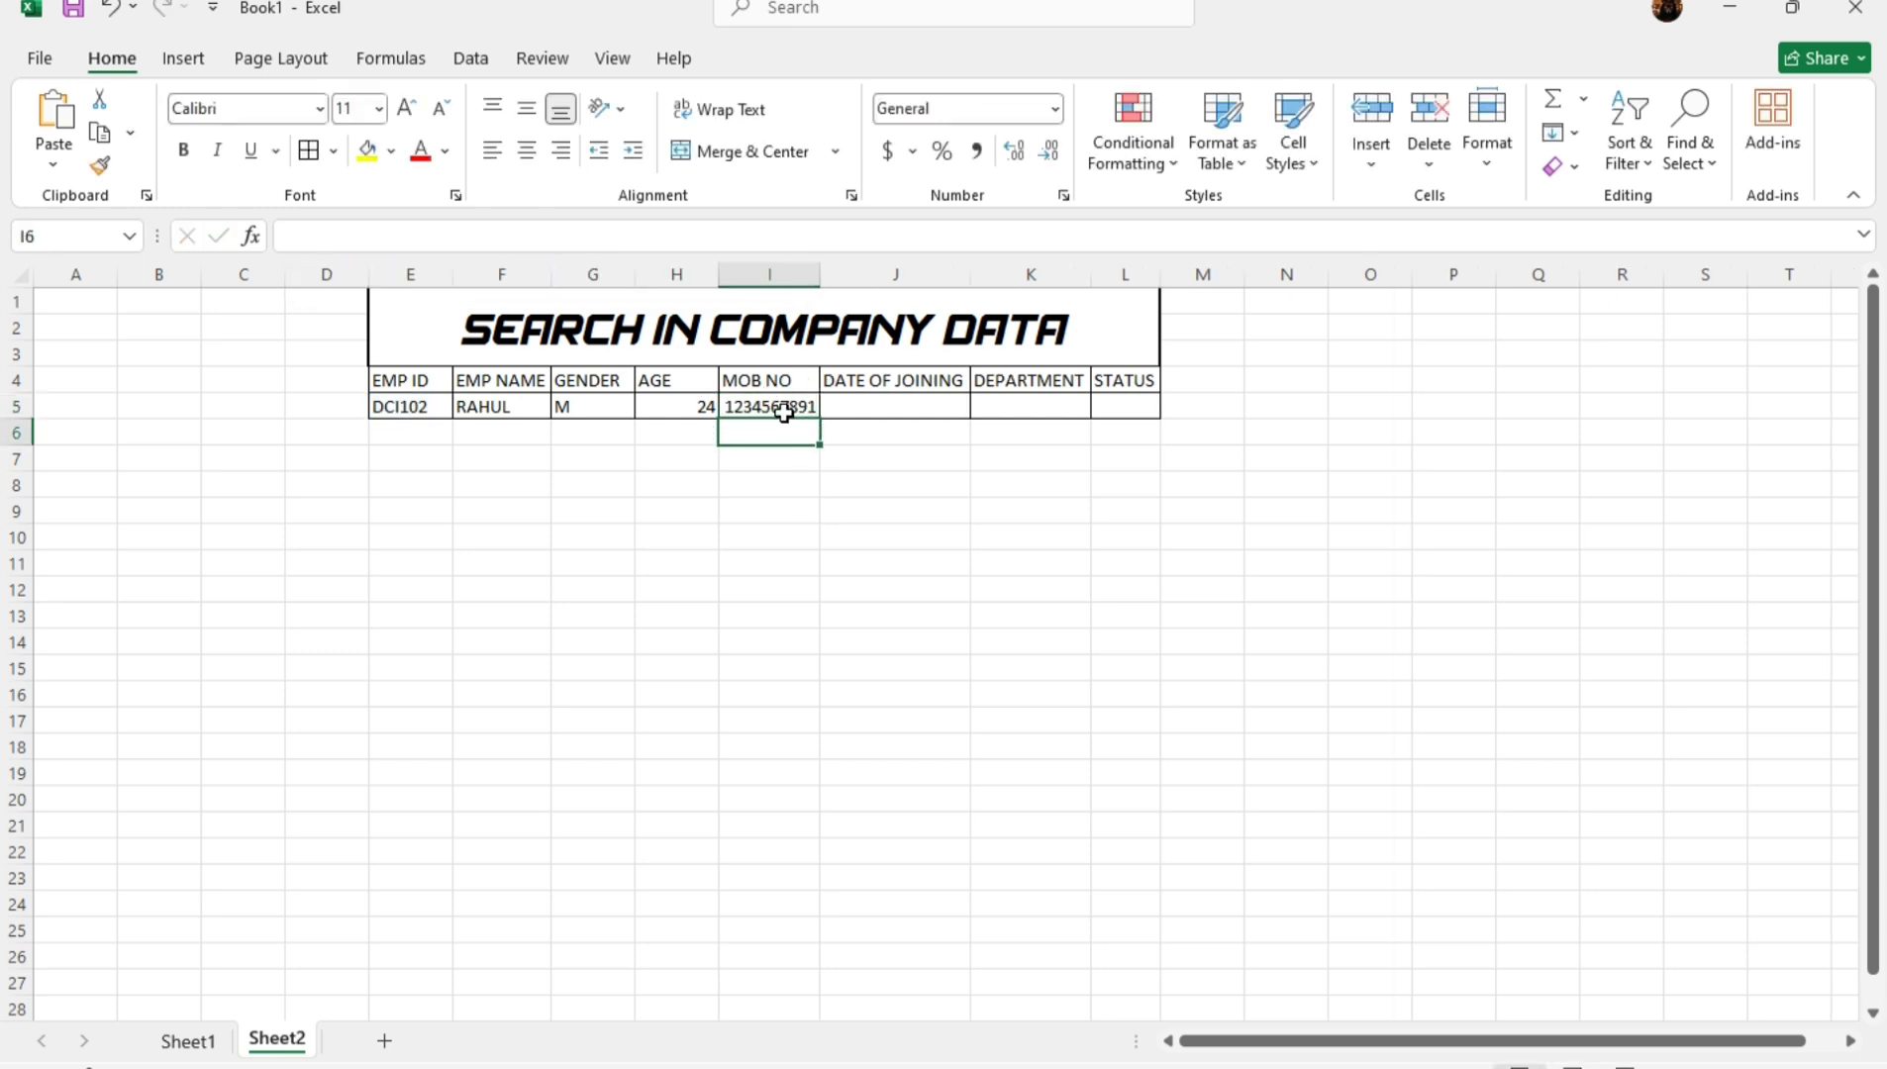
Paste the copied formula into J5 under DATE OF JOINING and set its column index to 6: =VLOOKUP($E$5,Sheet1!$F$6:$M$15,6,0).
left_click(868, 404)
left_click(675, 245)
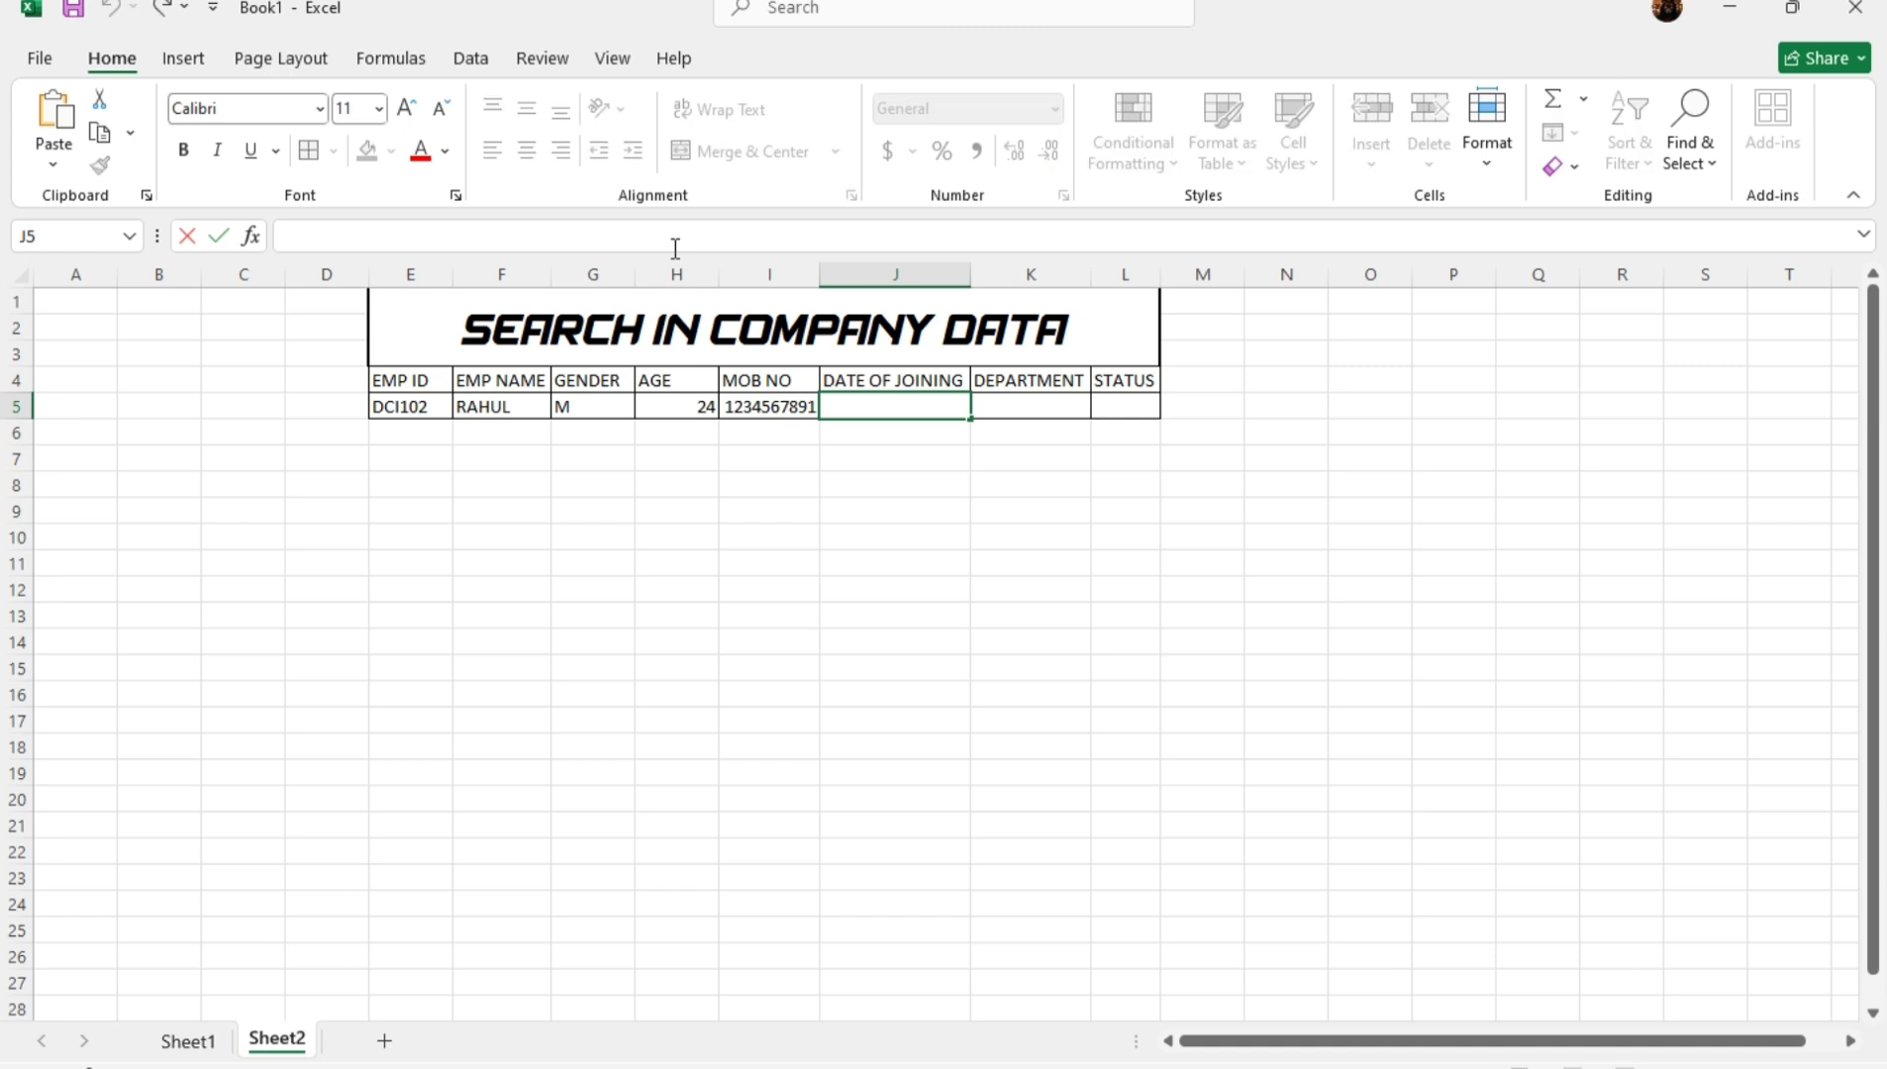
type("=VLOOKUP($E$5,Sheet1!$F$6:$M$15,2,0)")
left_click(592, 237)
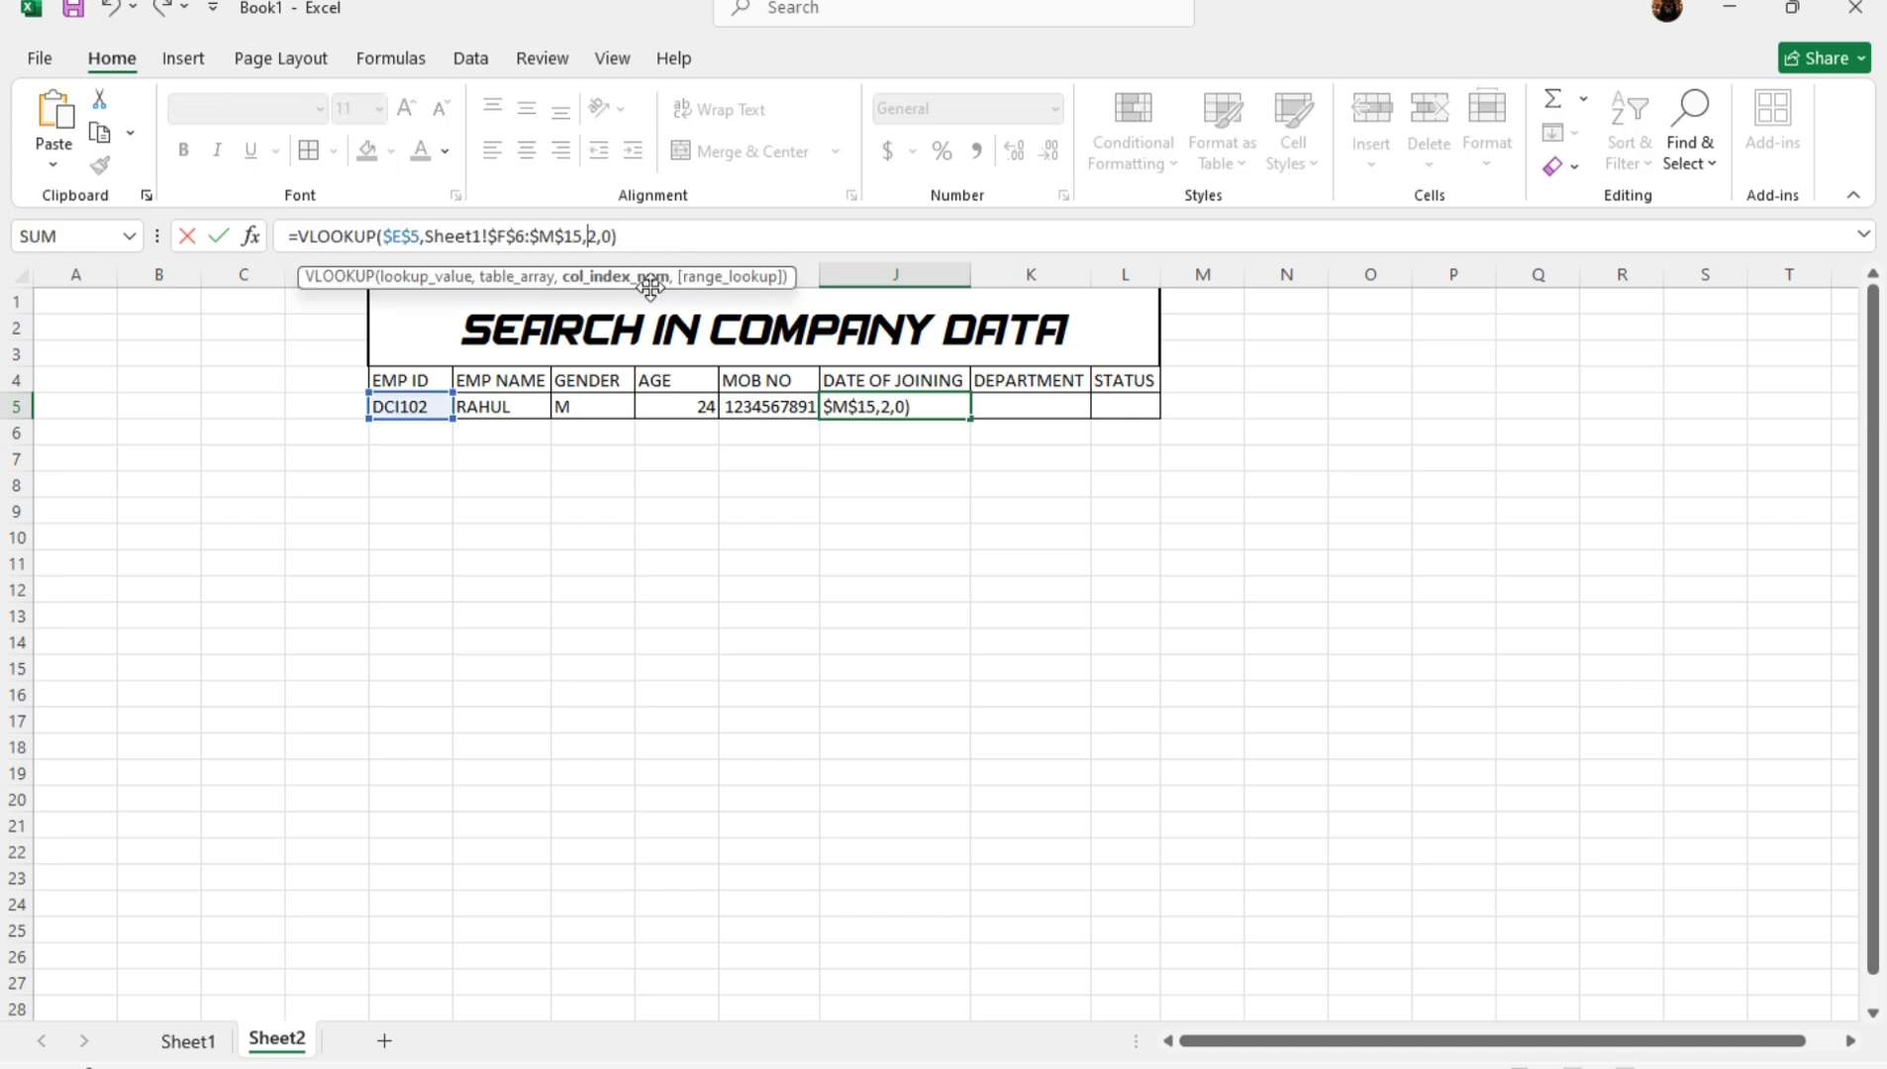
key("BackSpace")
type("6")
key("Return")
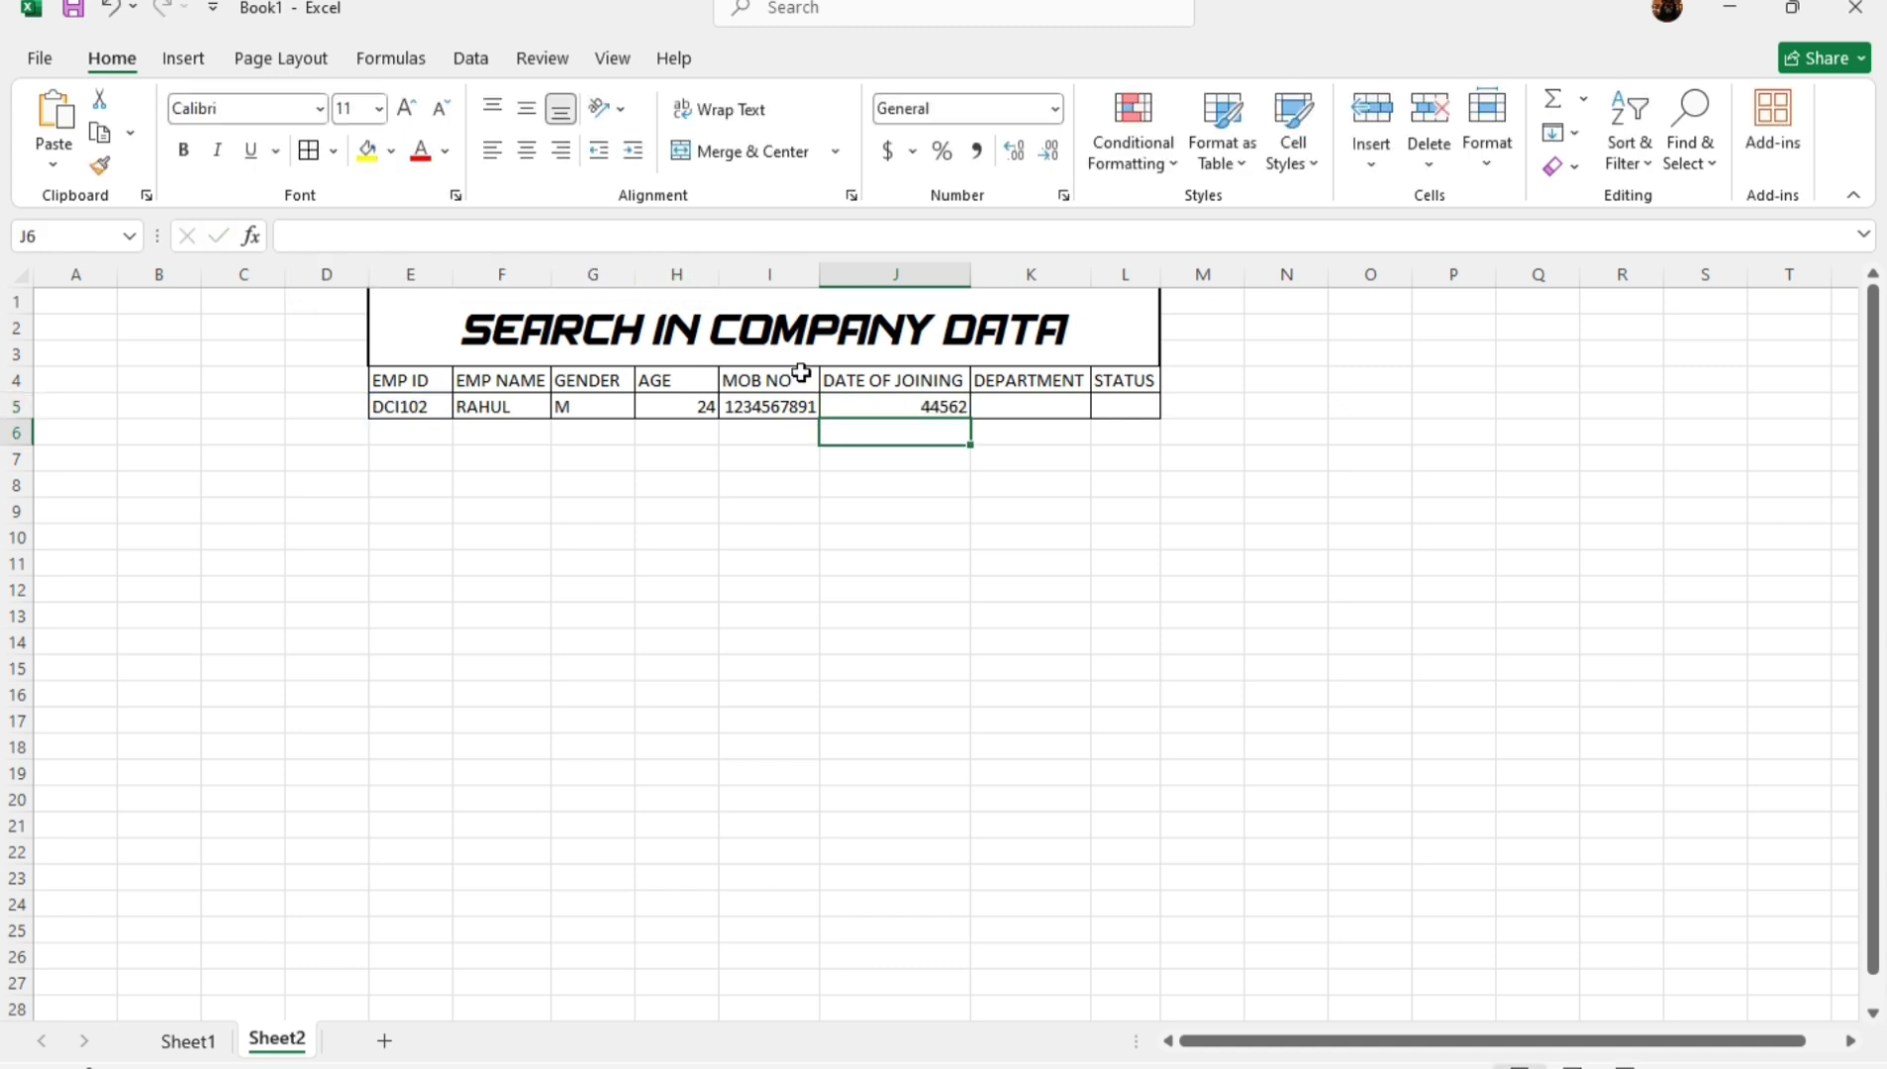
Format the DATE OF JOINING result in J5 of Sheet2 as Short Date.
left_click(907, 409)
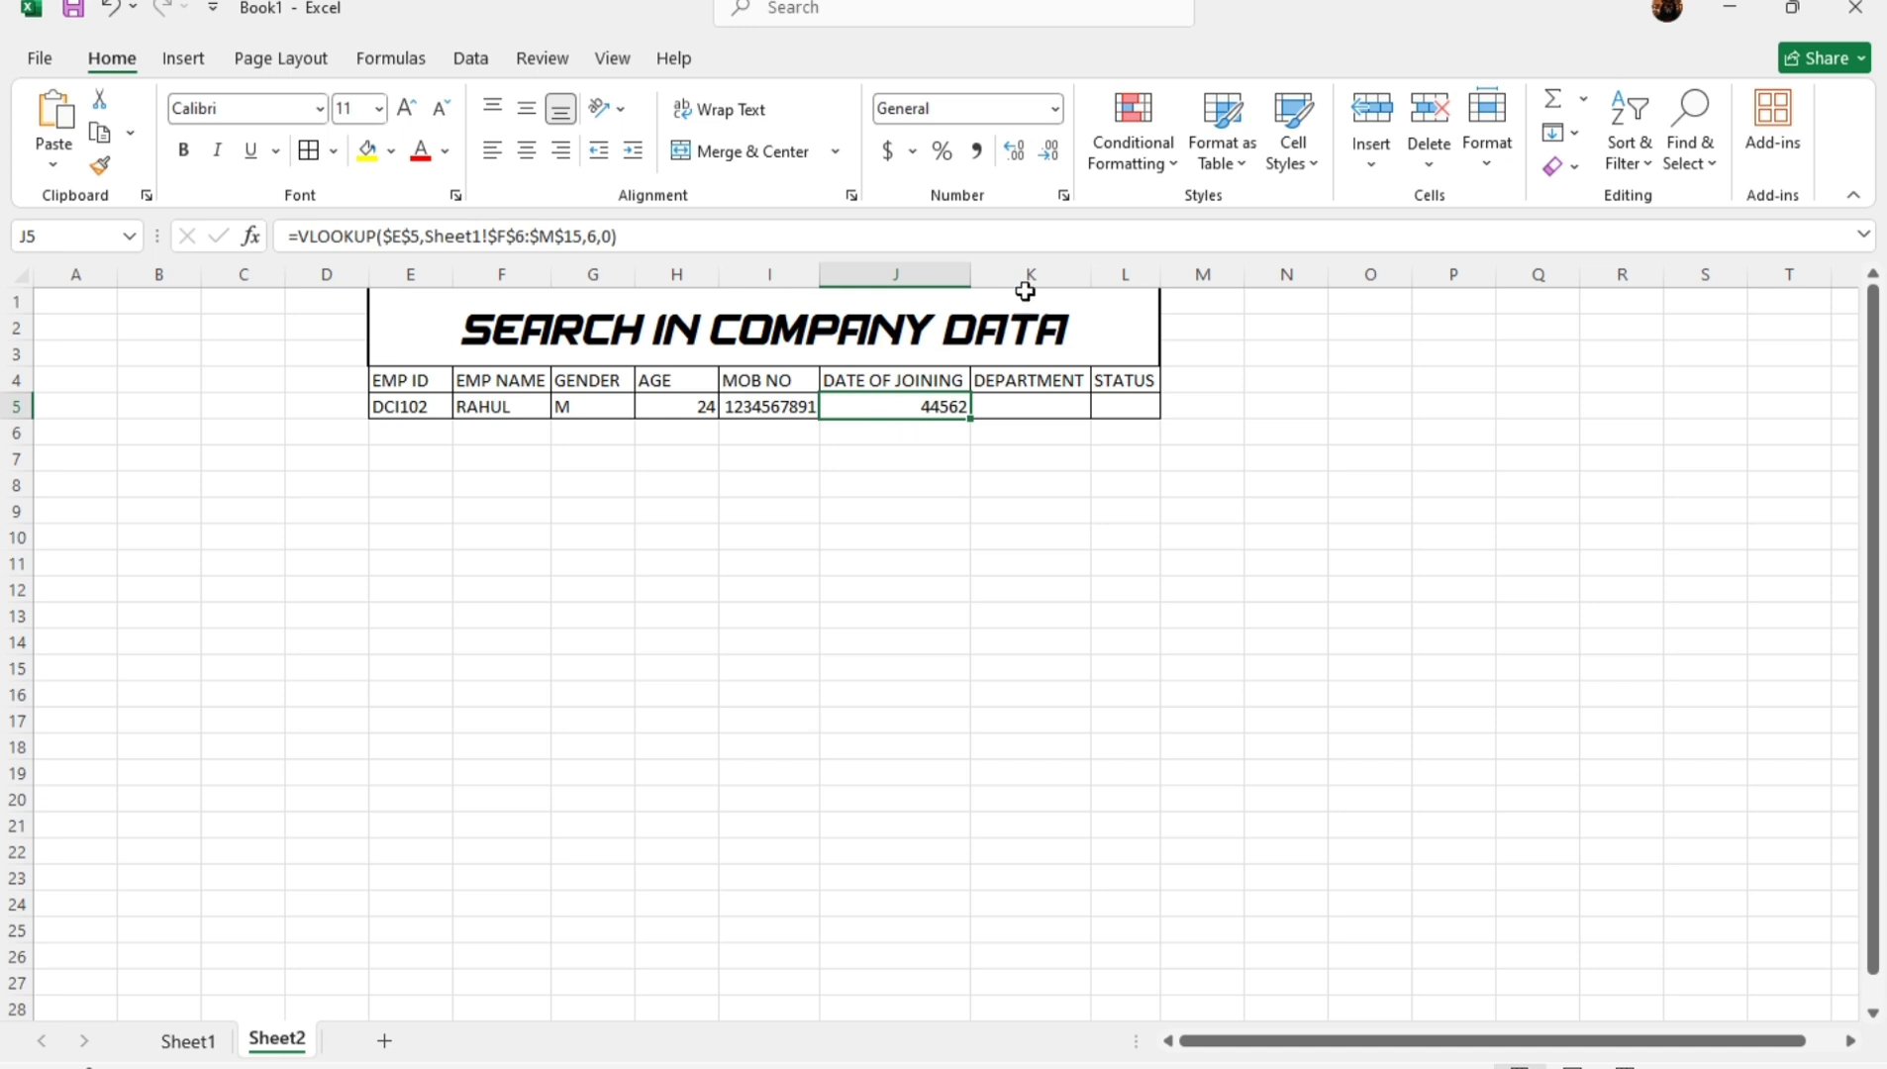
left_click(1054, 111)
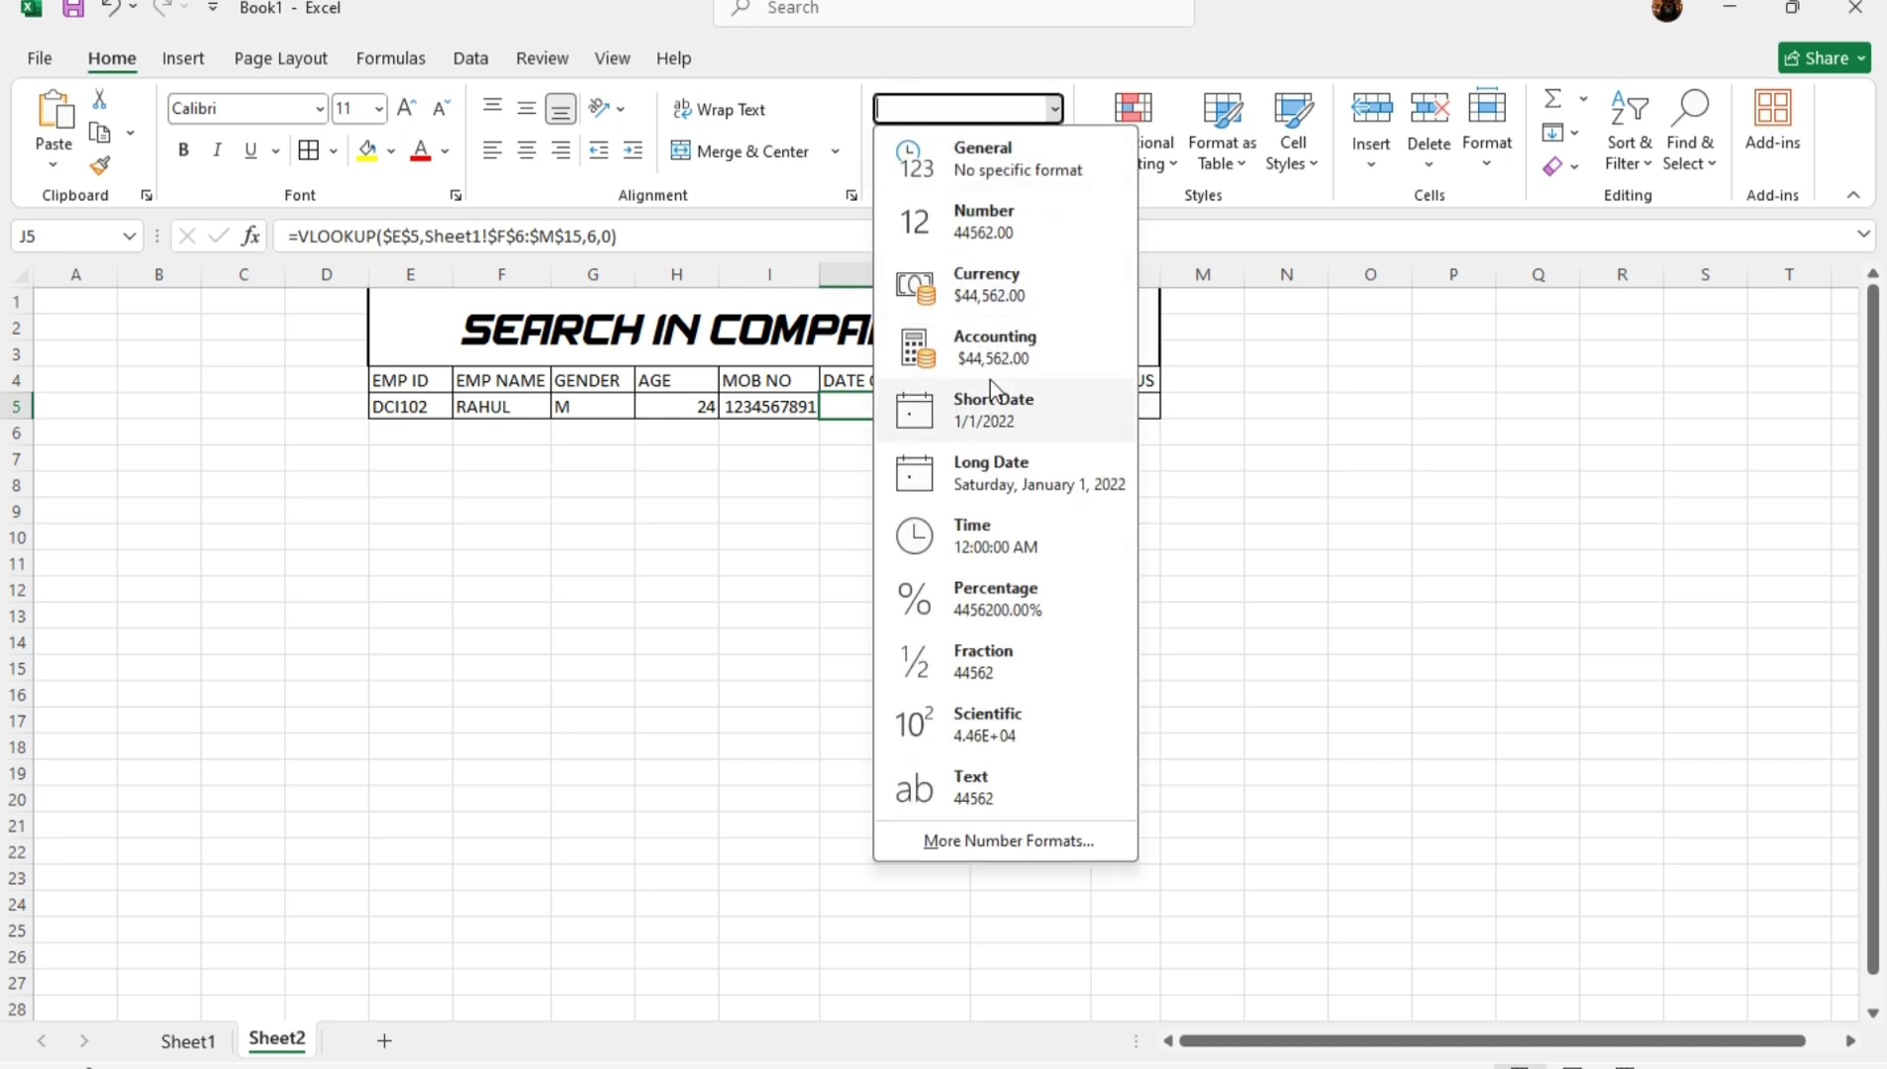
left_click(1006, 420)
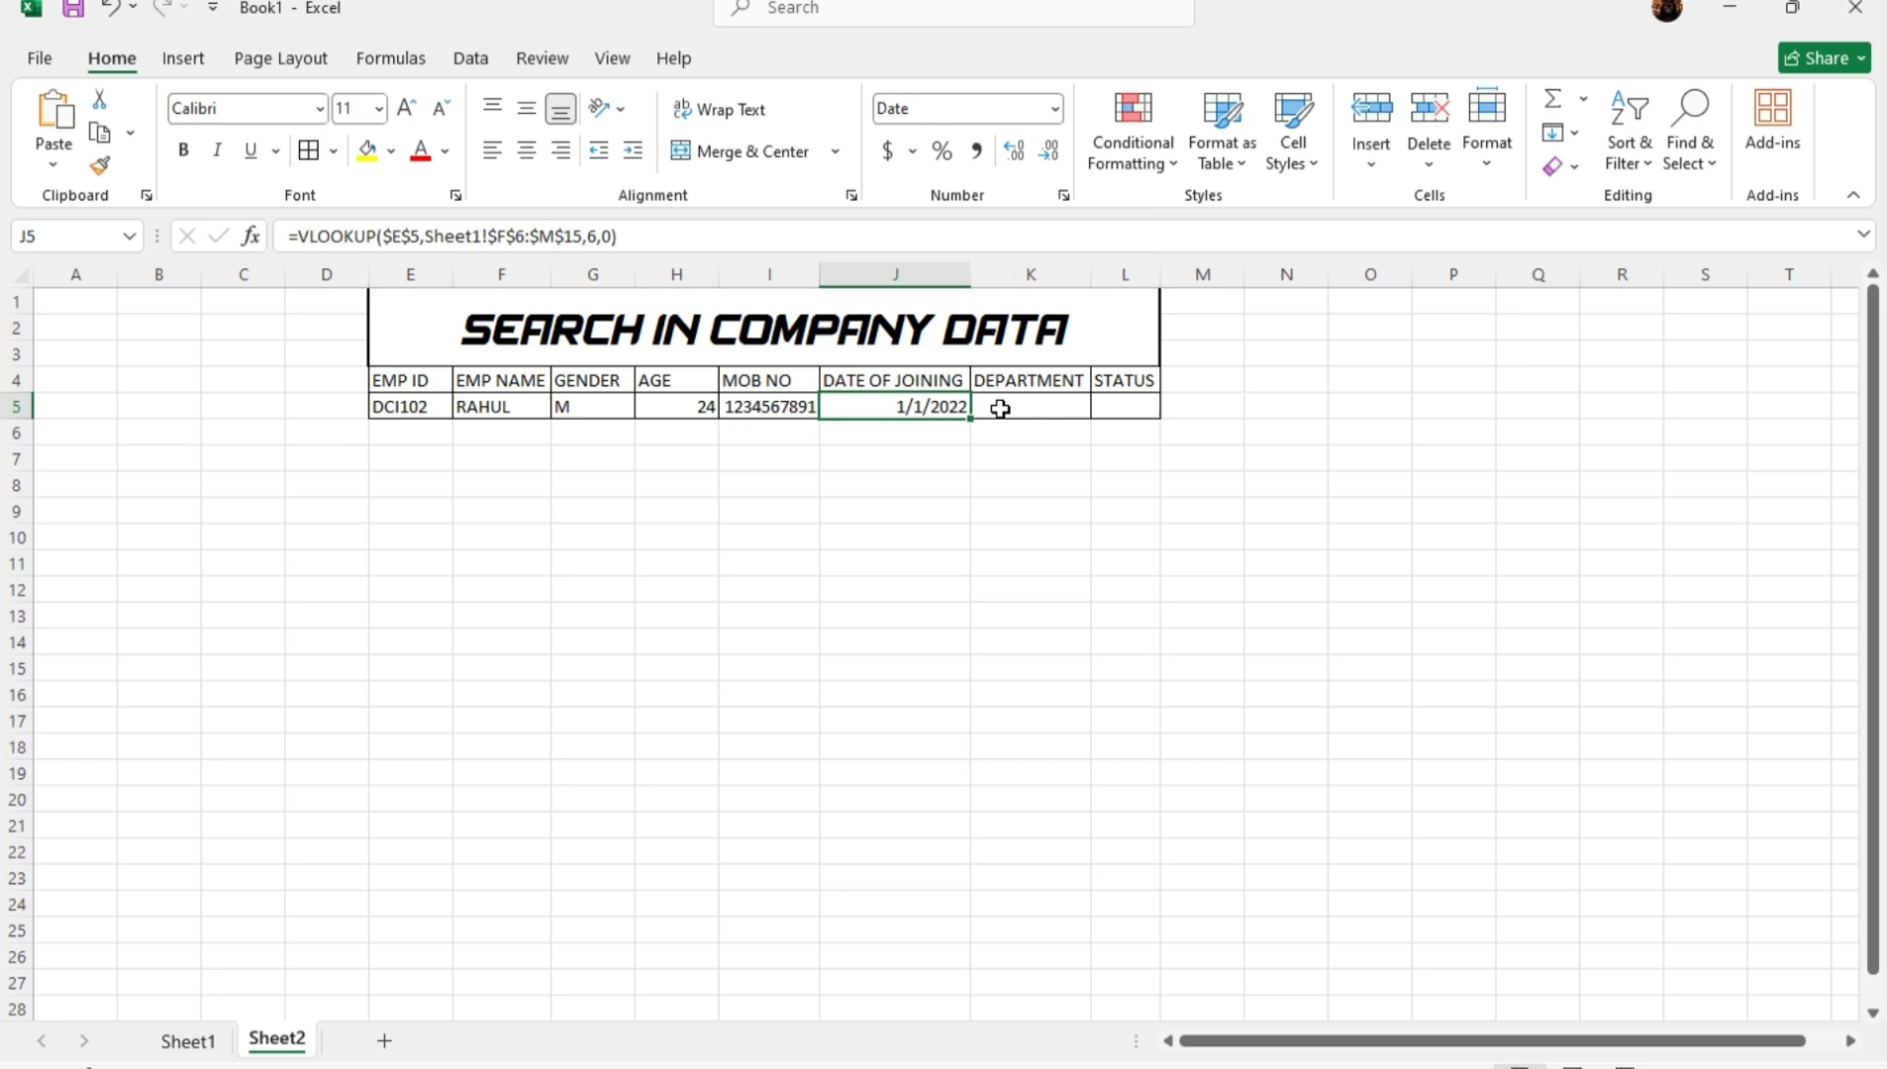
left_click(898, 457)
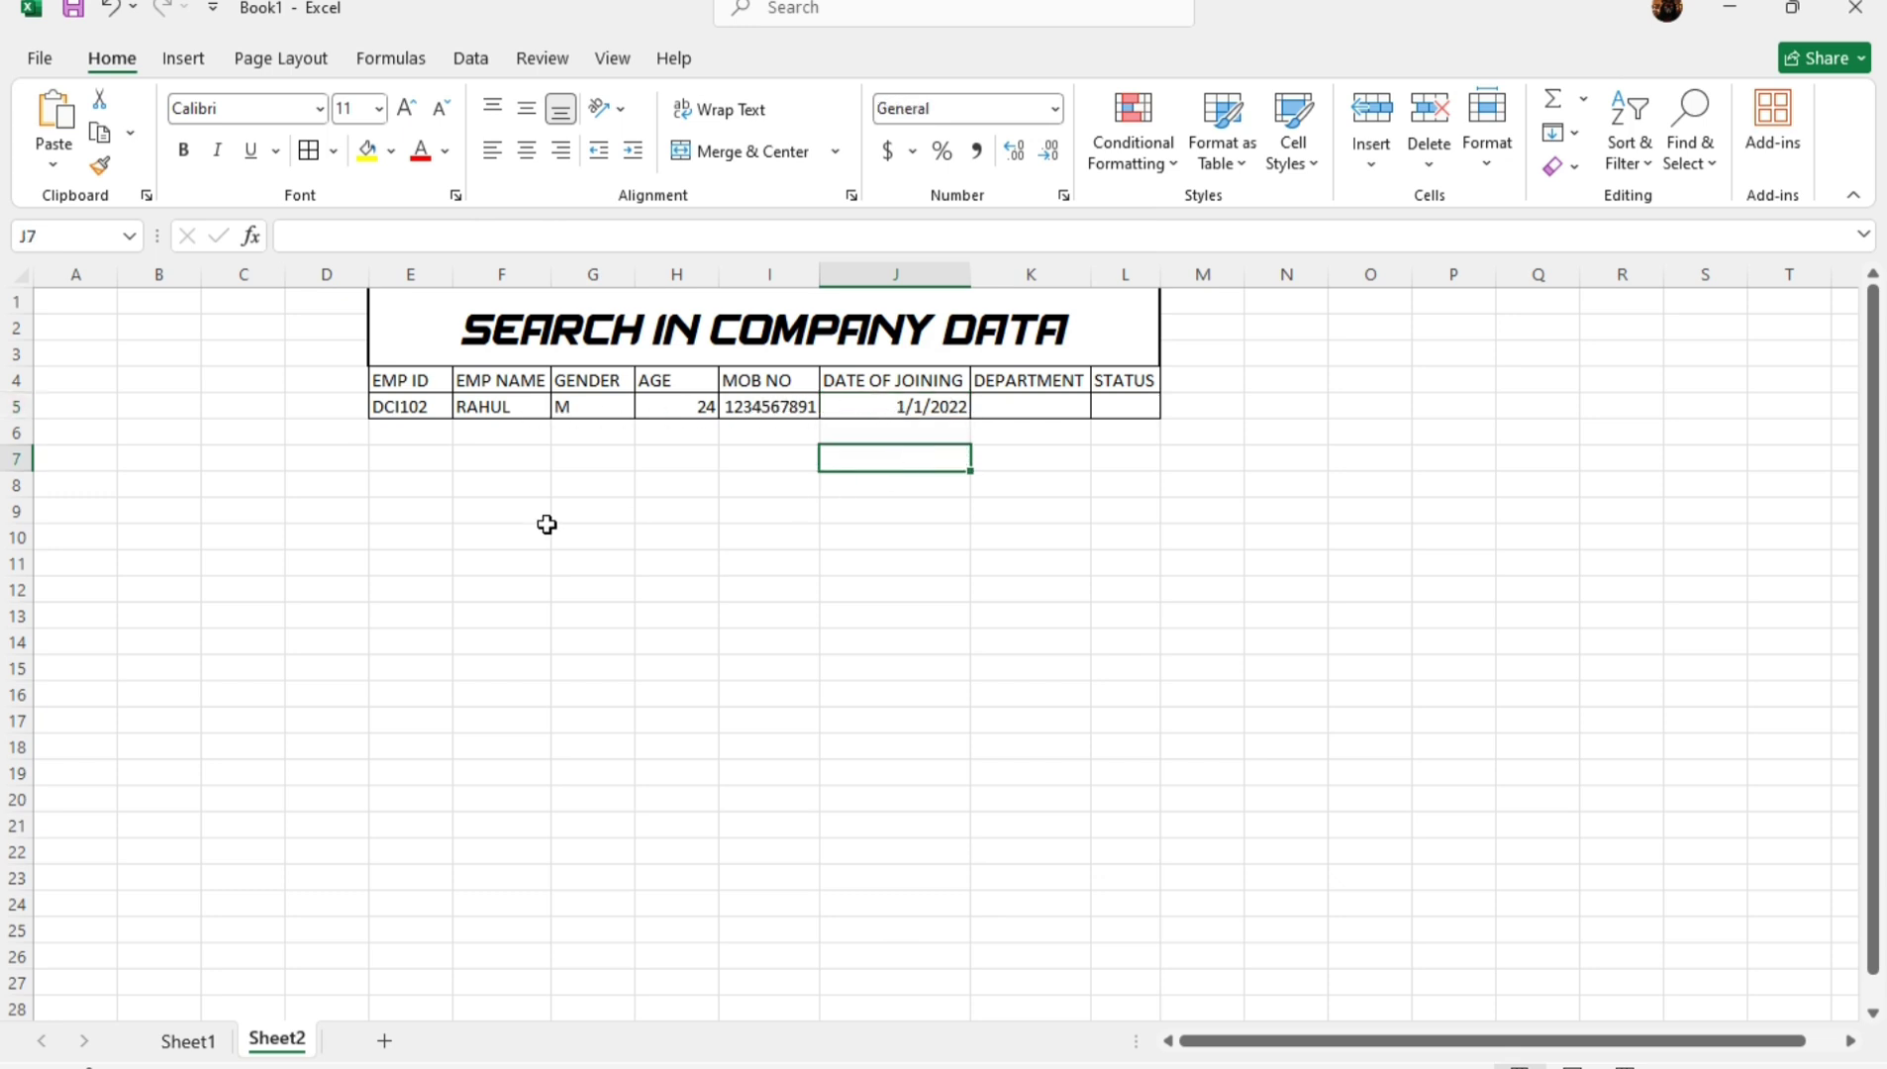
Check the returned joining date against K7 in the Sheet1 table.
left_click(187, 1041)
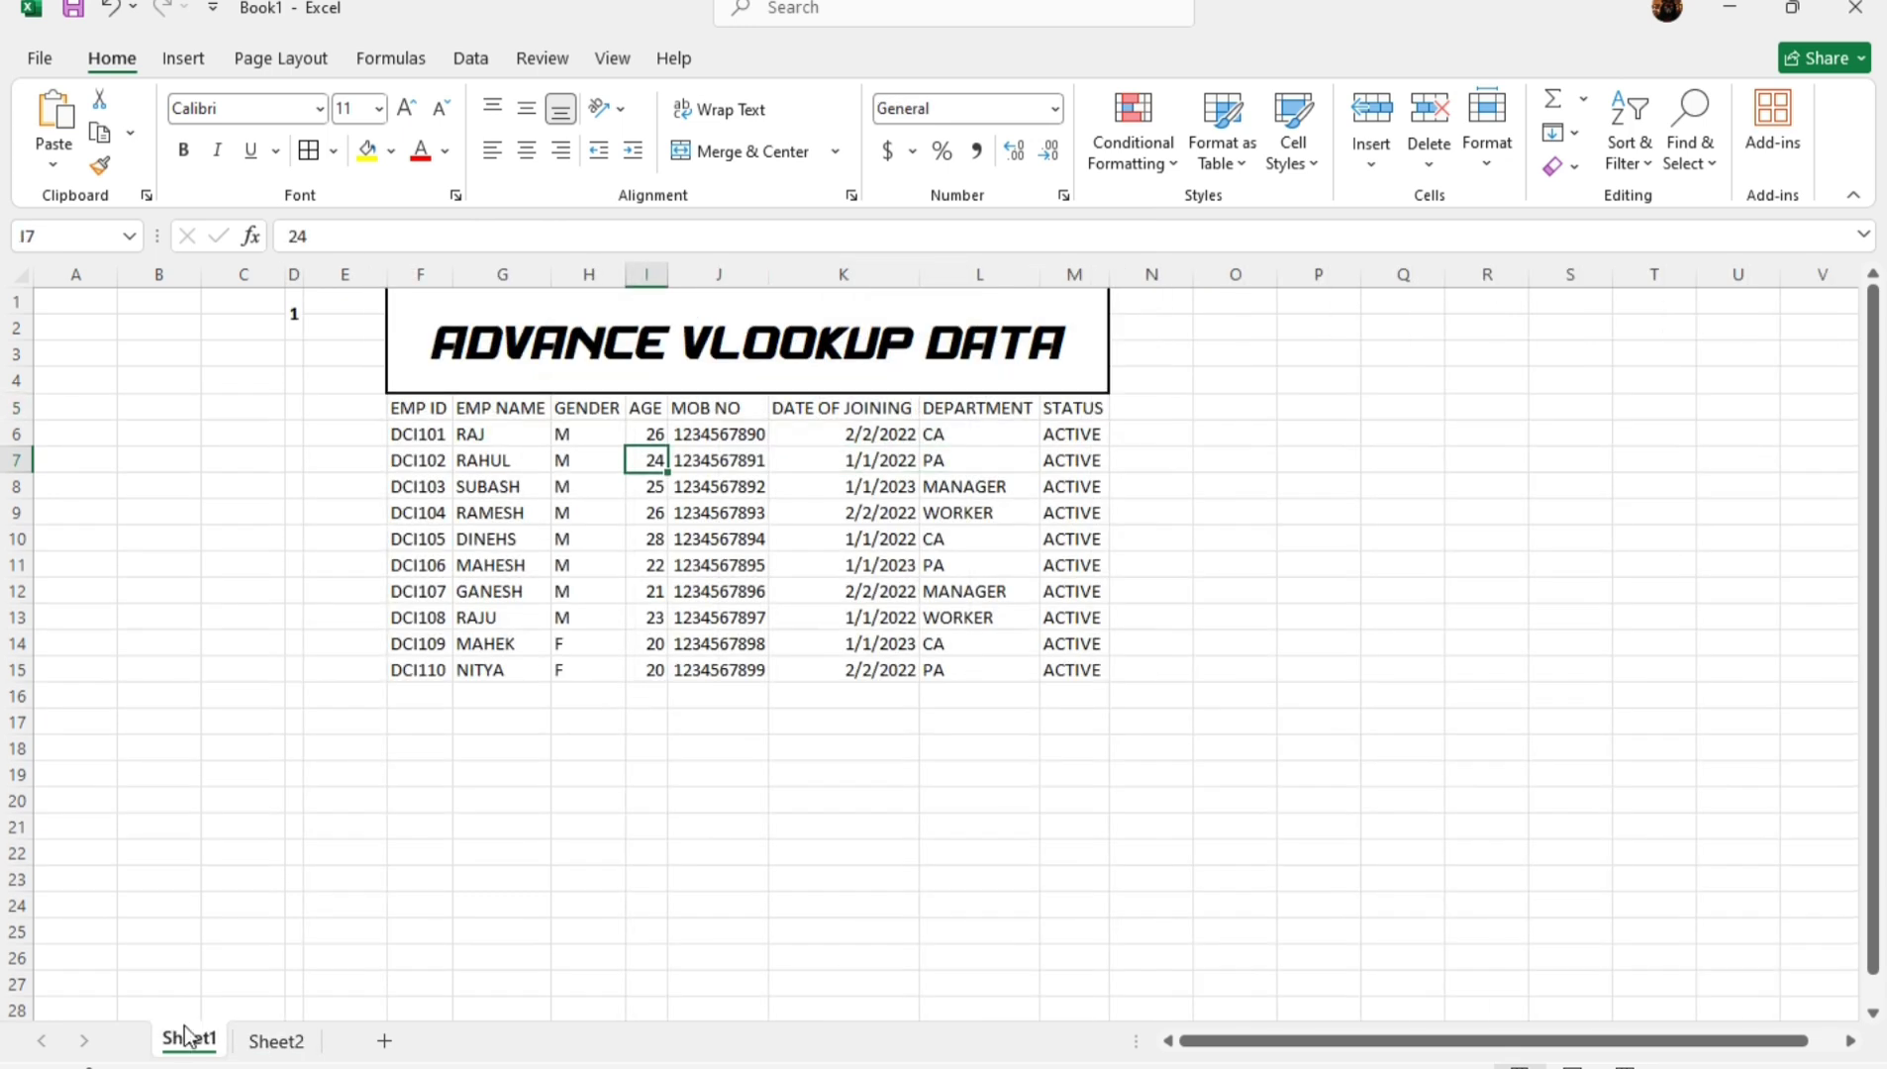
left_click(850, 461)
left_click(277, 1041)
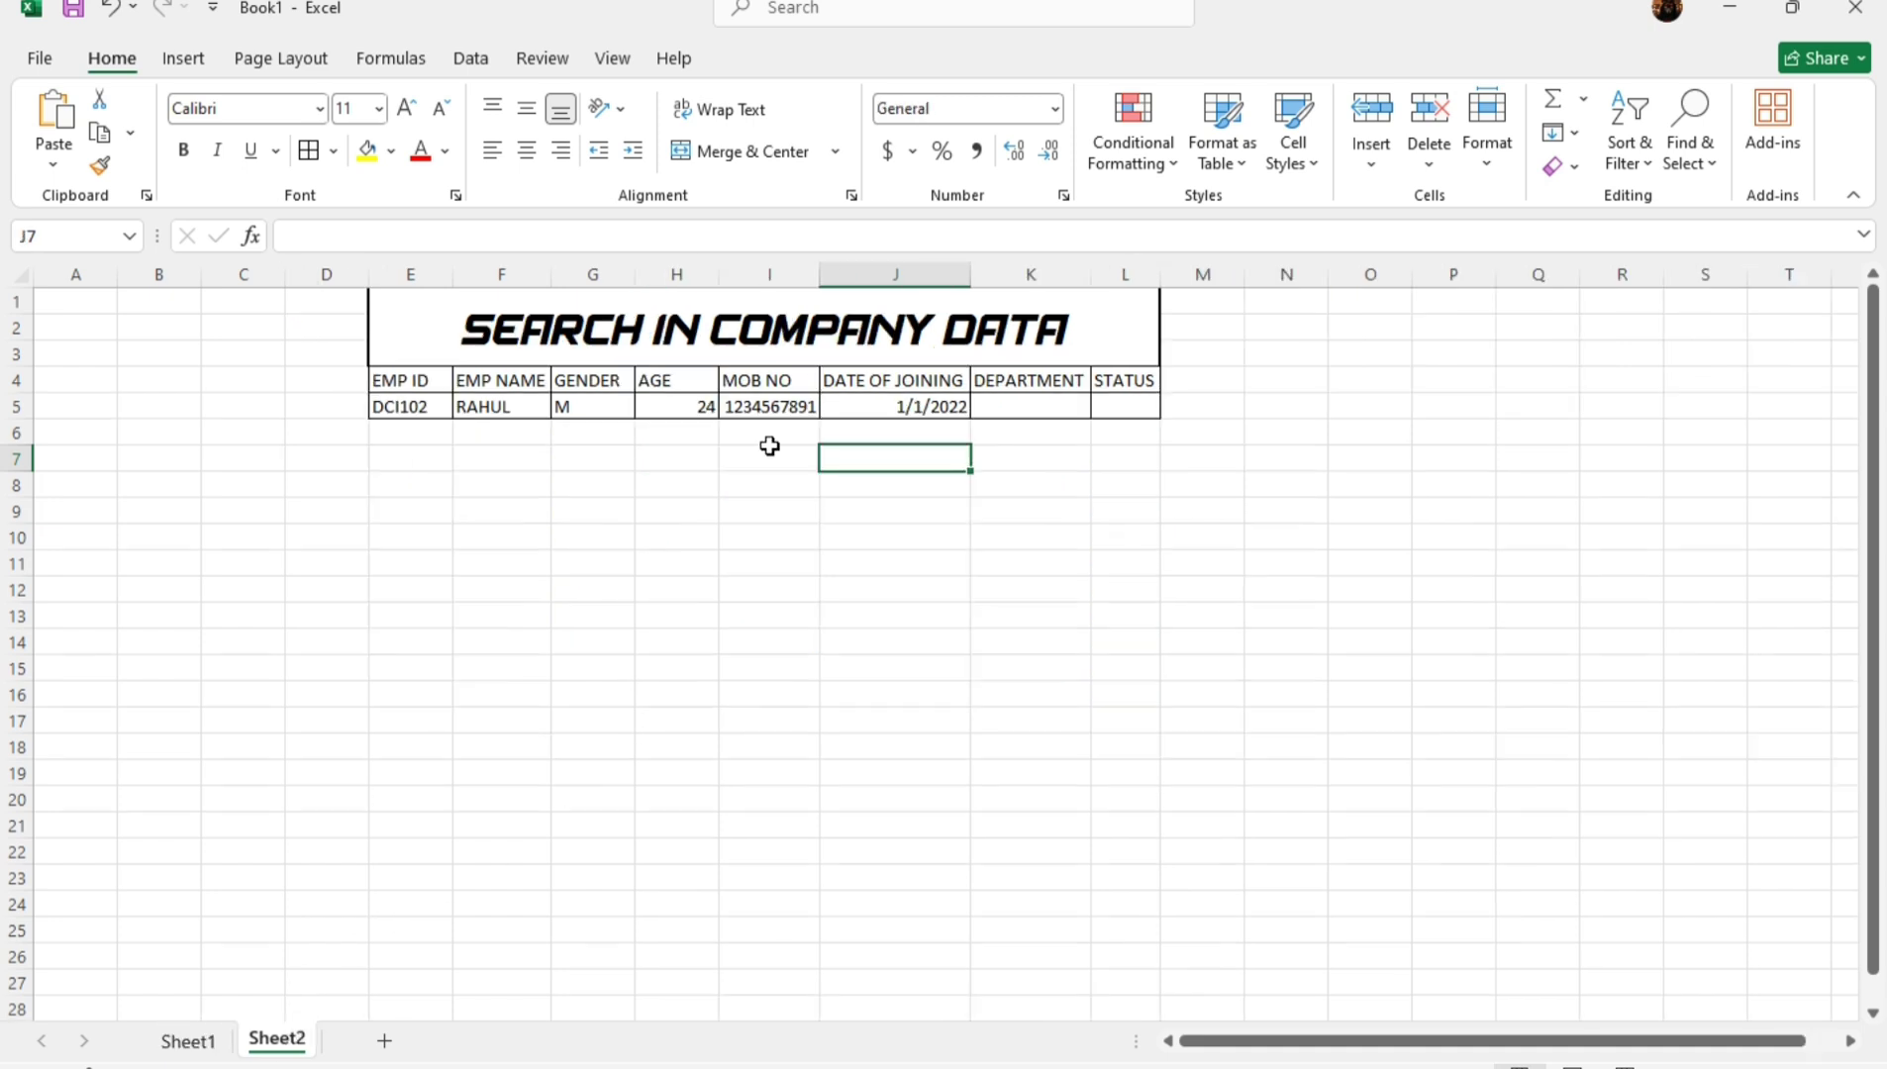
Paste the copied formula into K5 under DEPARTMENT and set its column index to 7: =VLOOKUP($E$5,Sheet1!$F$6:$M$15,7,0).
left_click(1023, 401)
left_click(745, 242)
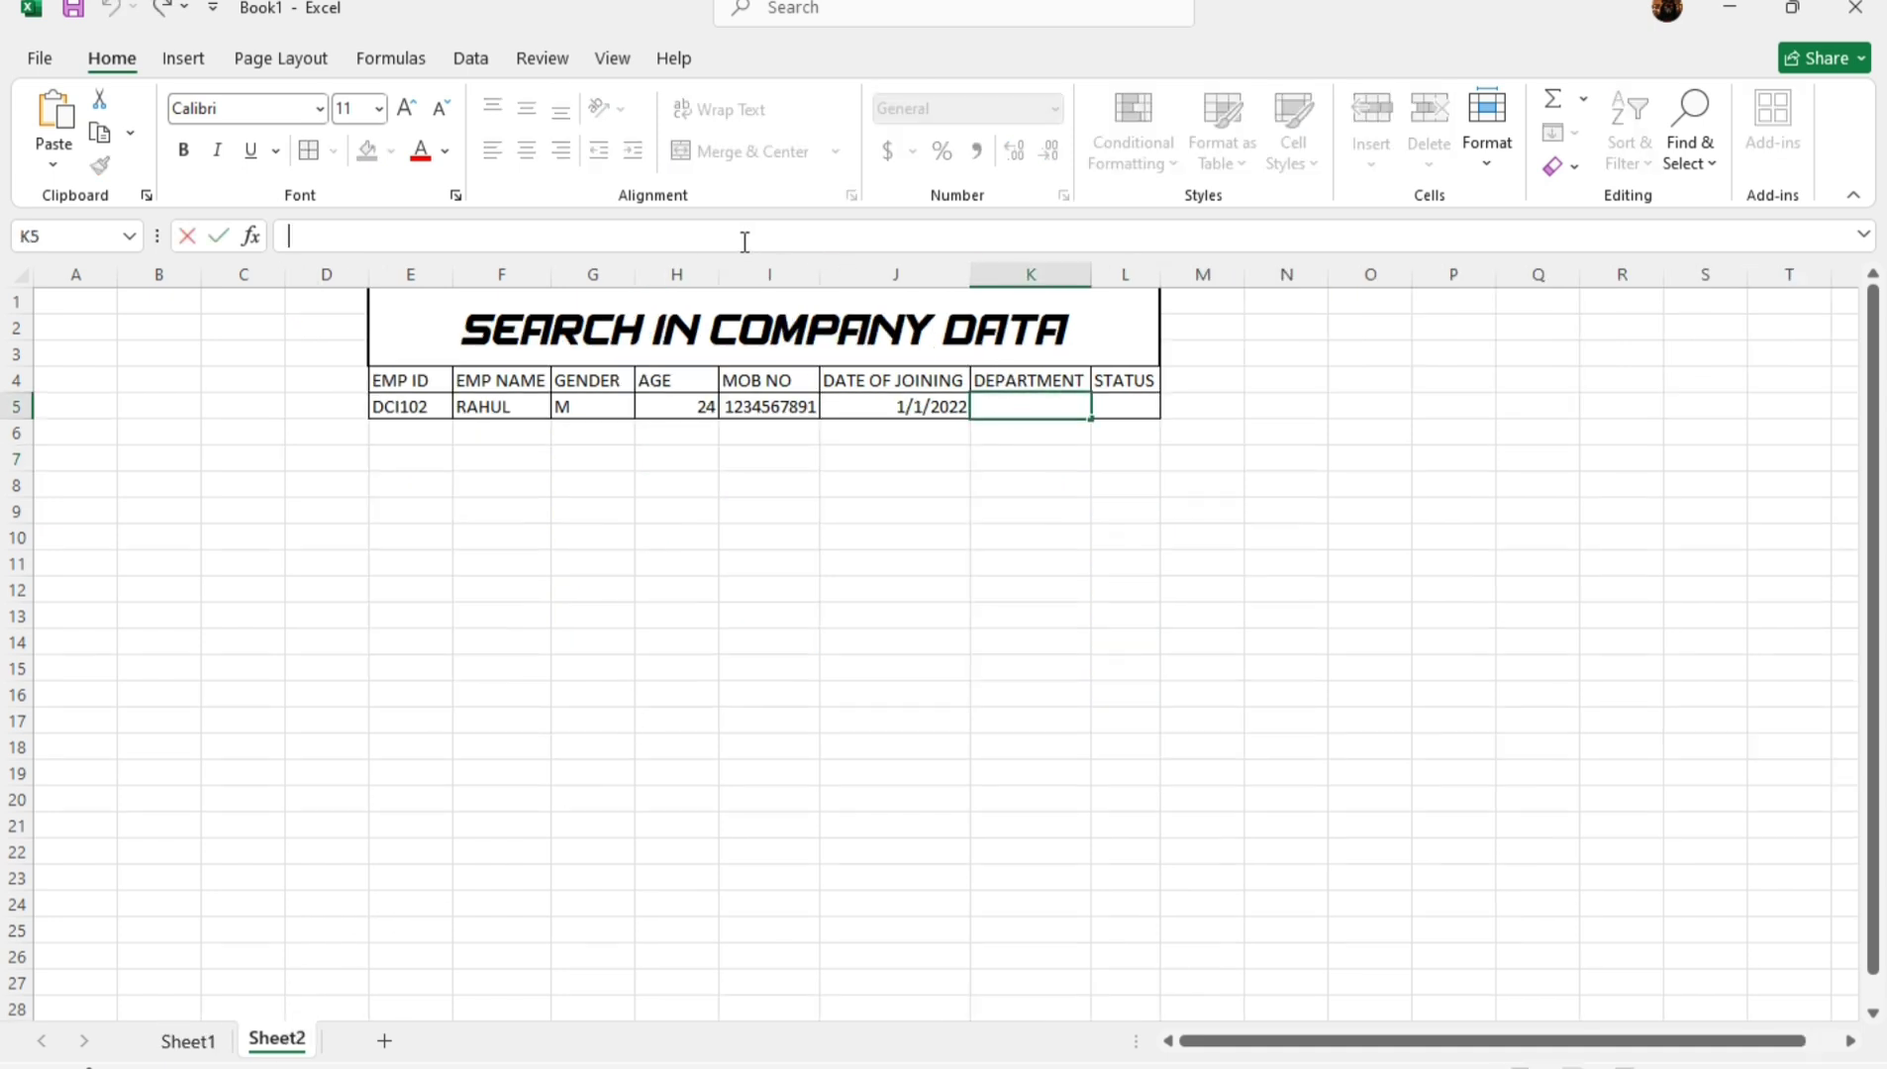
type("=VLOOKUP($E$5,Sheet1!$F$6:$M$15,2,0)")
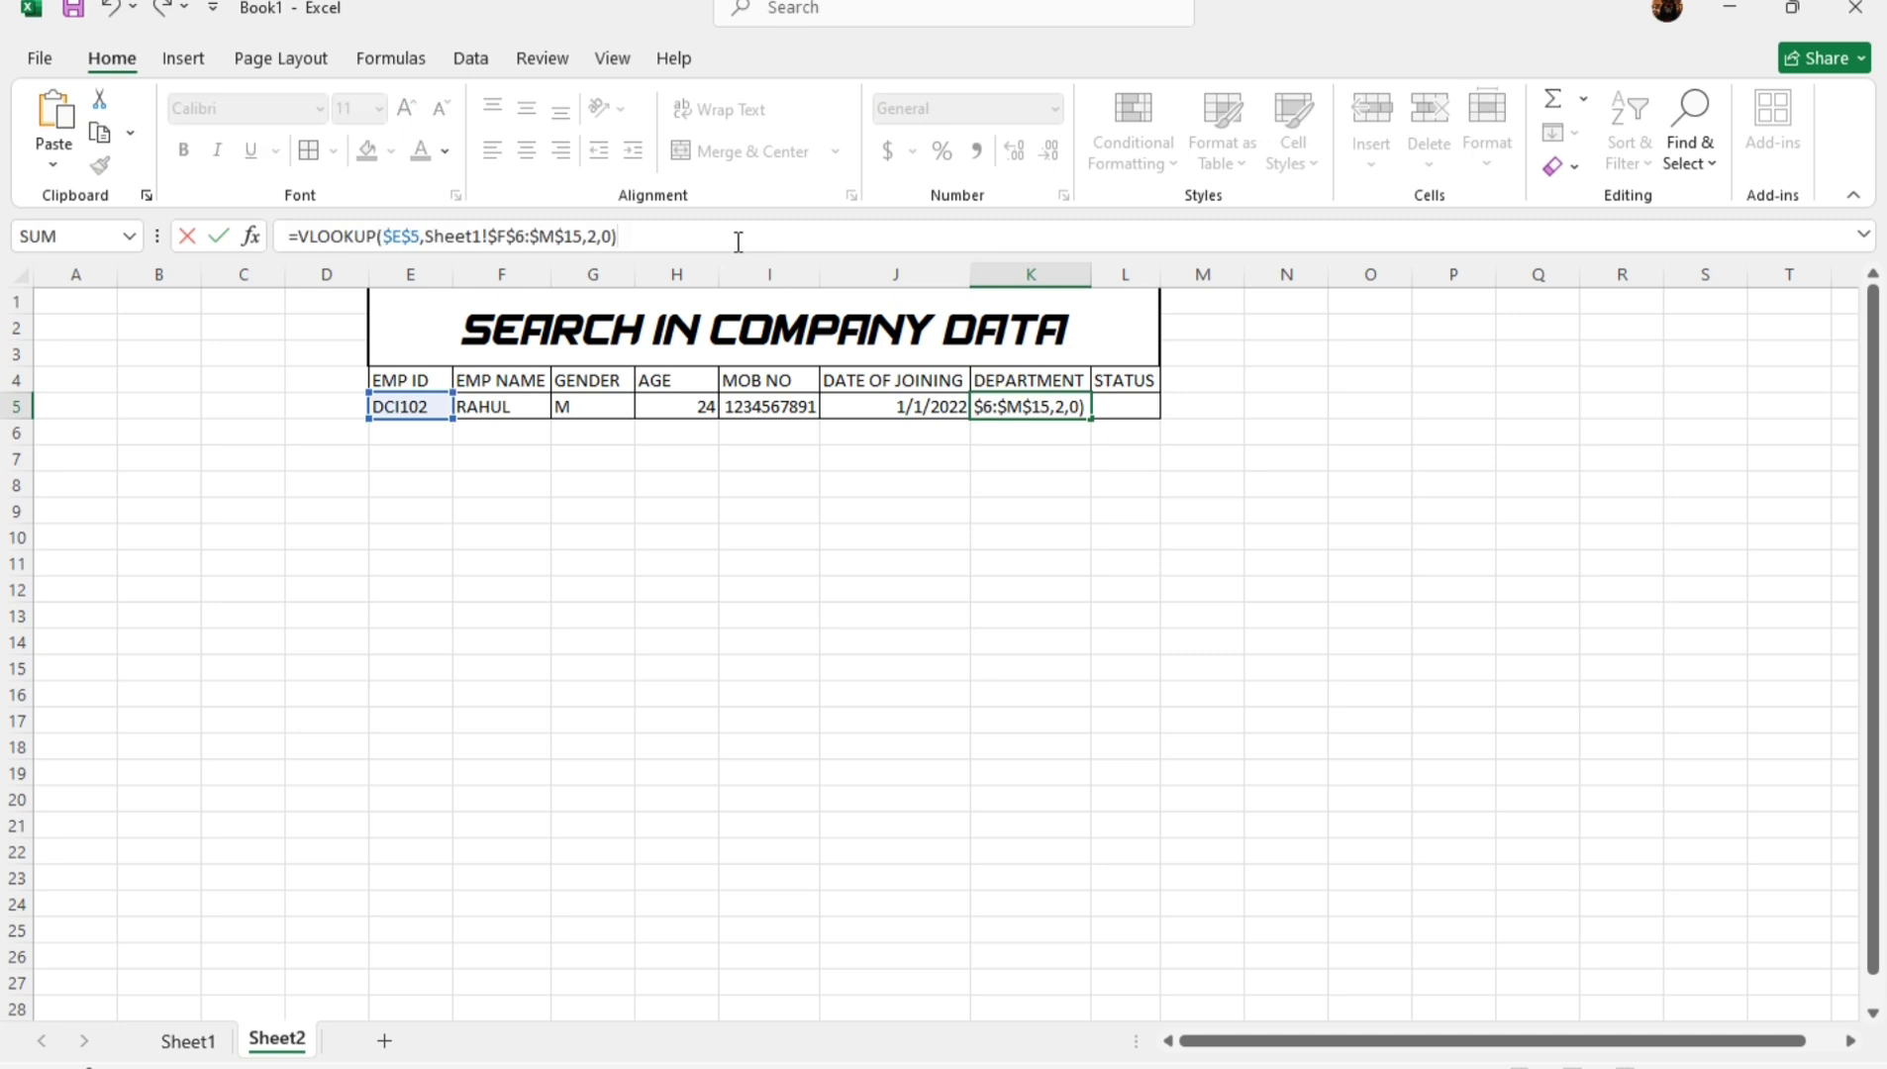
left_click(598, 238)
key("BackSpace")
type("7")
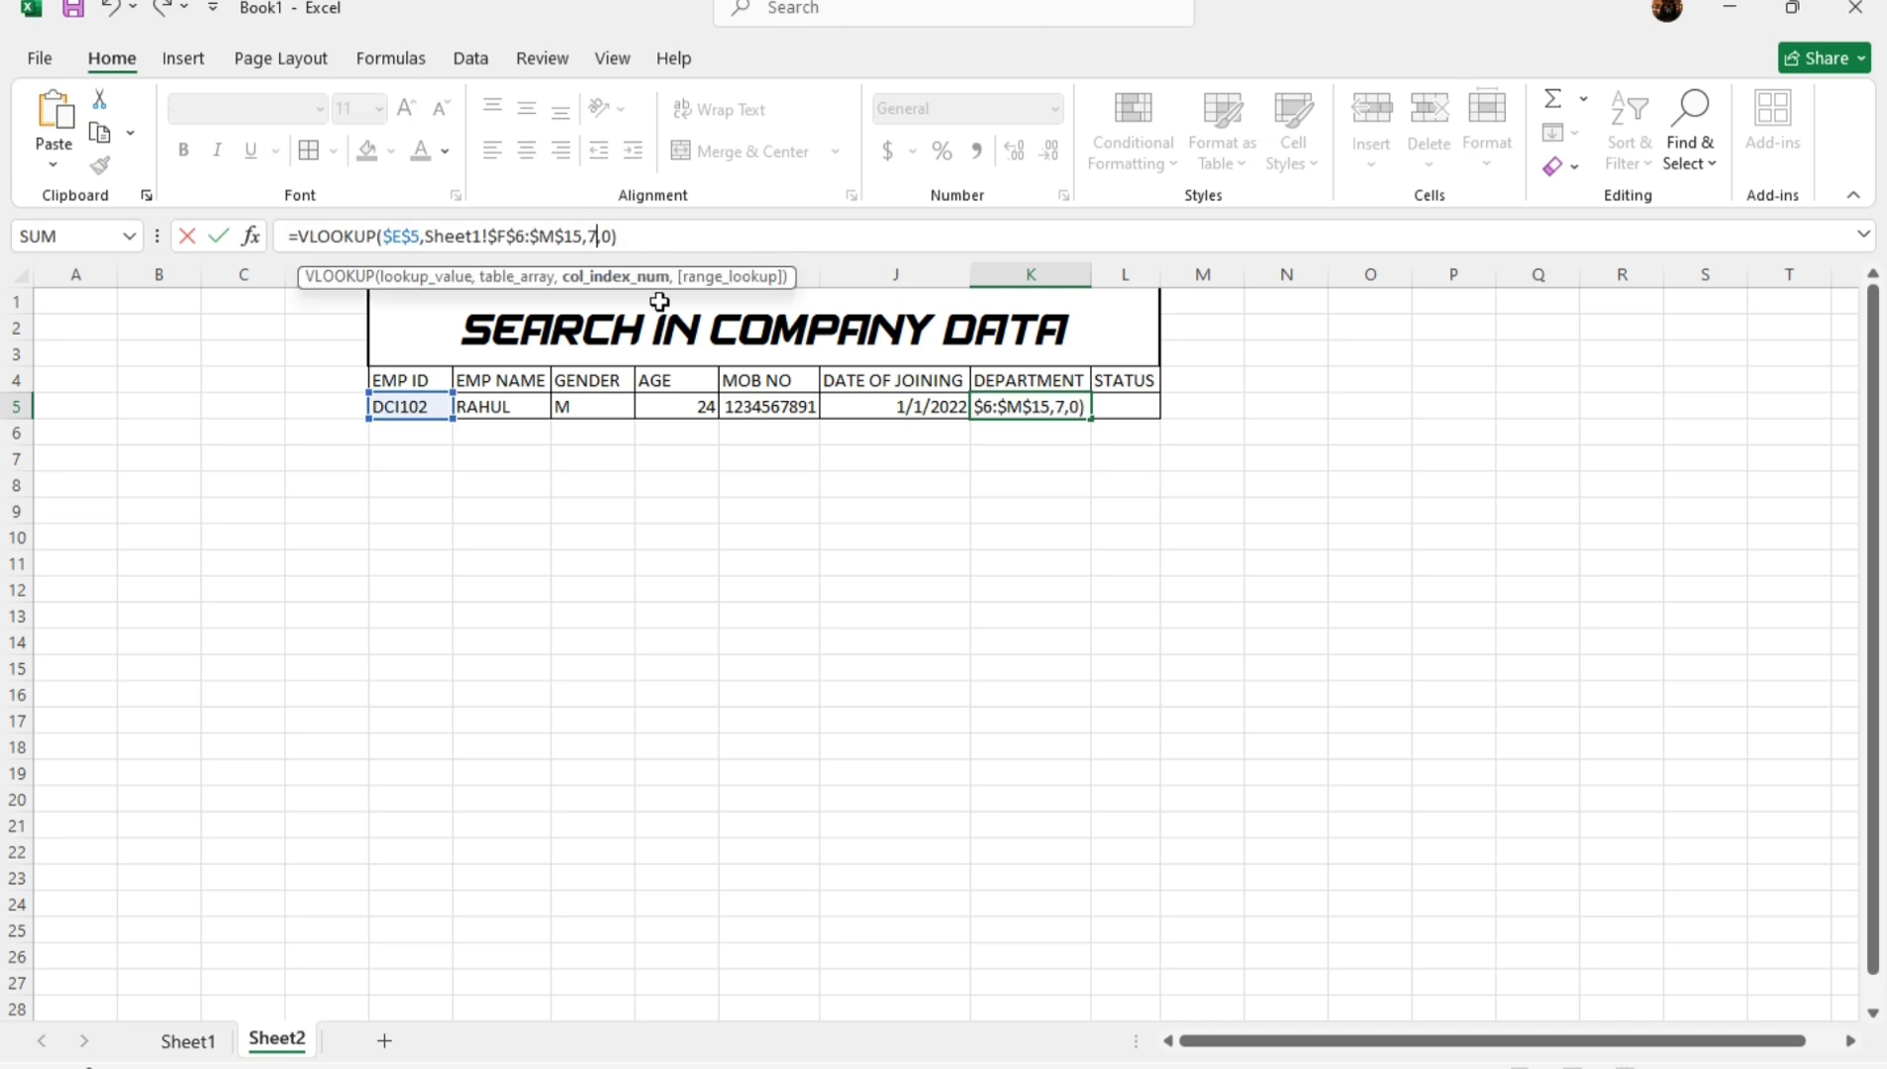
key("Return")
Compare the department returned in K5 of Sheet2 with L7 in the Sheet1 table.
left_click(990, 401)
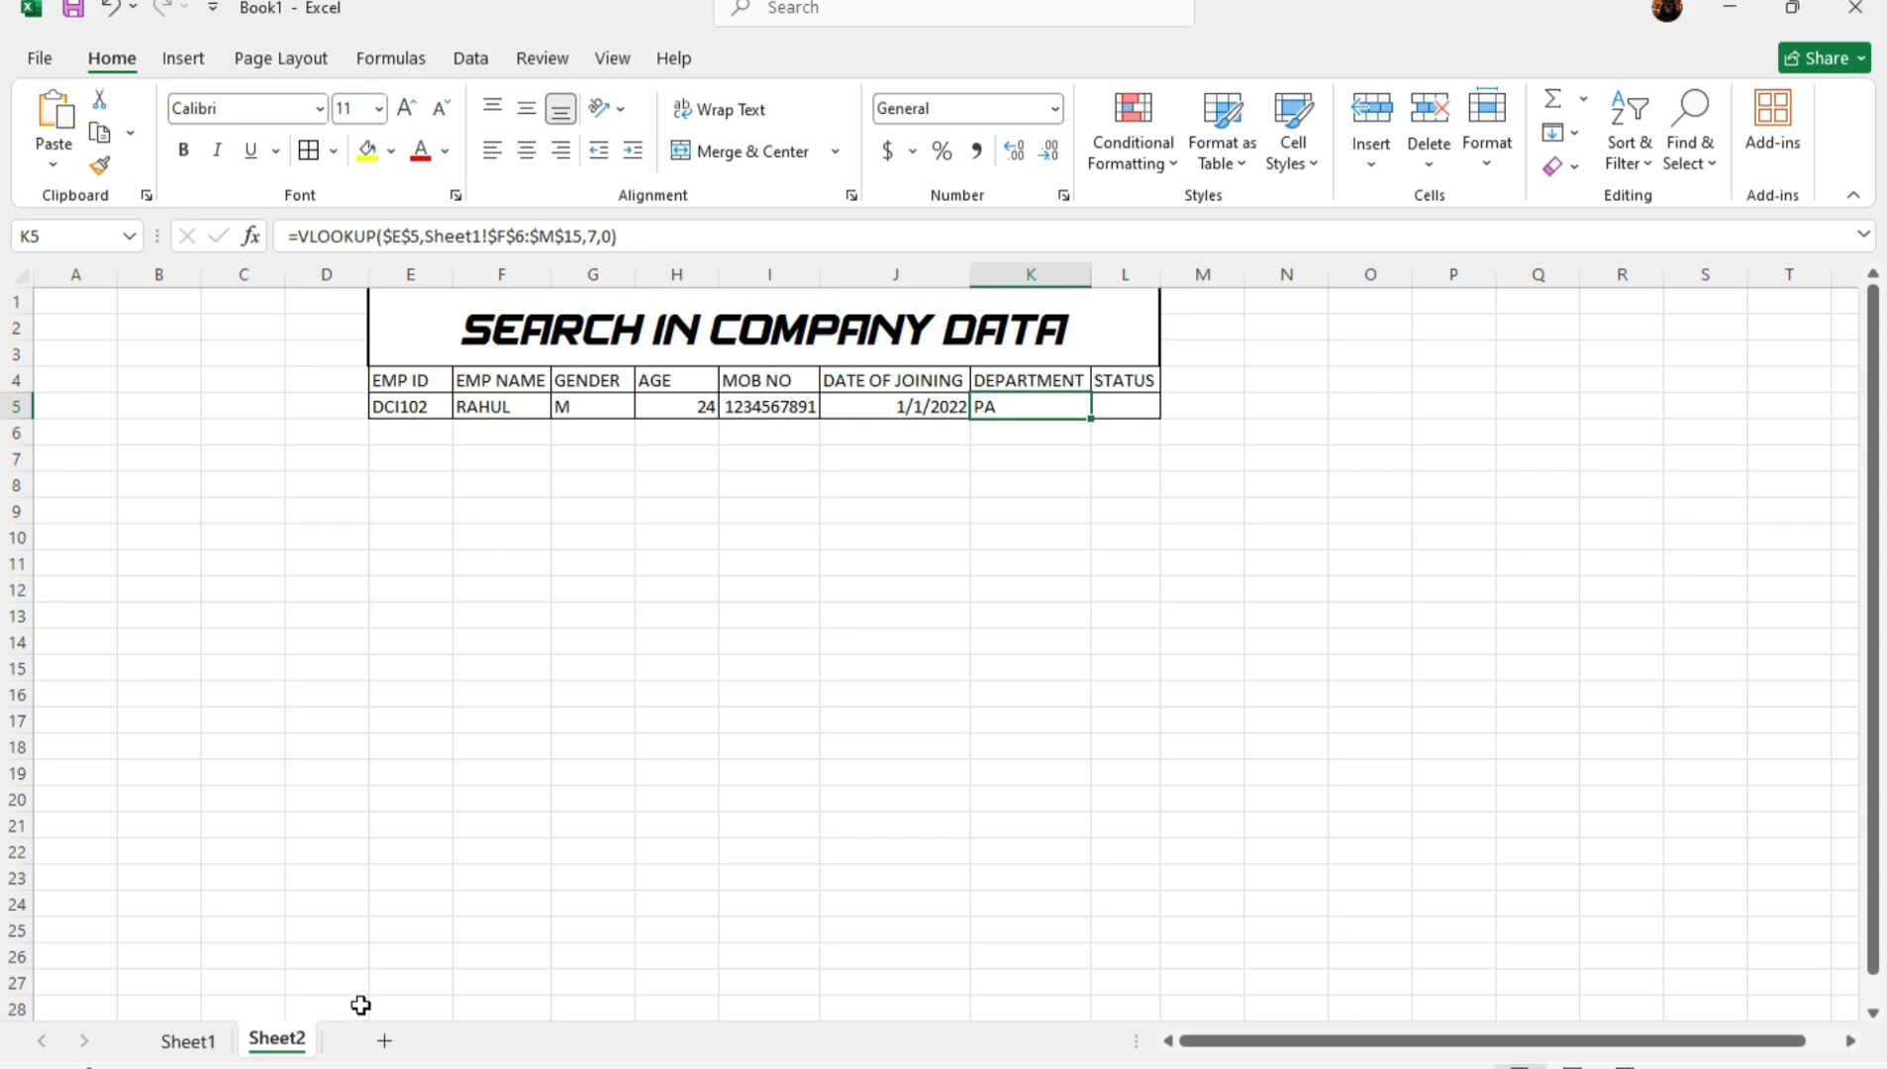
left_click(203, 1041)
left_click(941, 463)
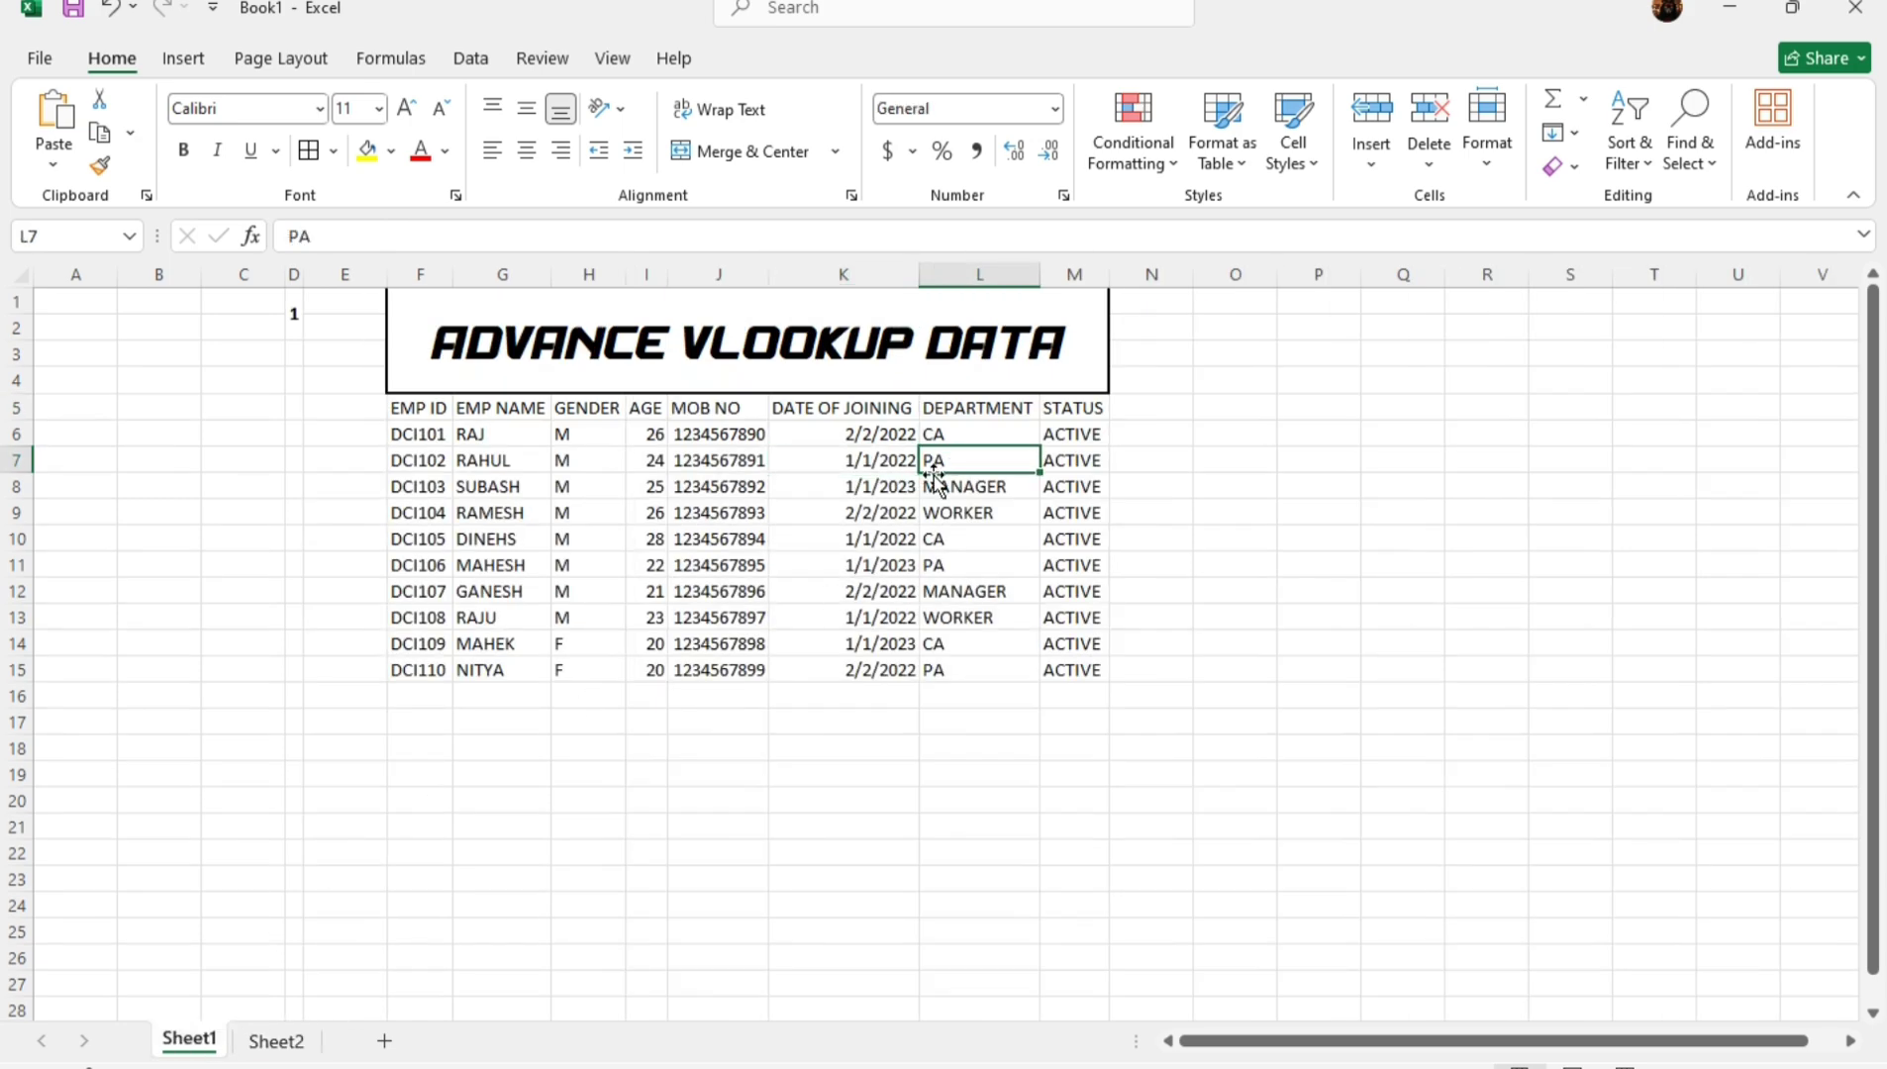
left_click(277, 1041)
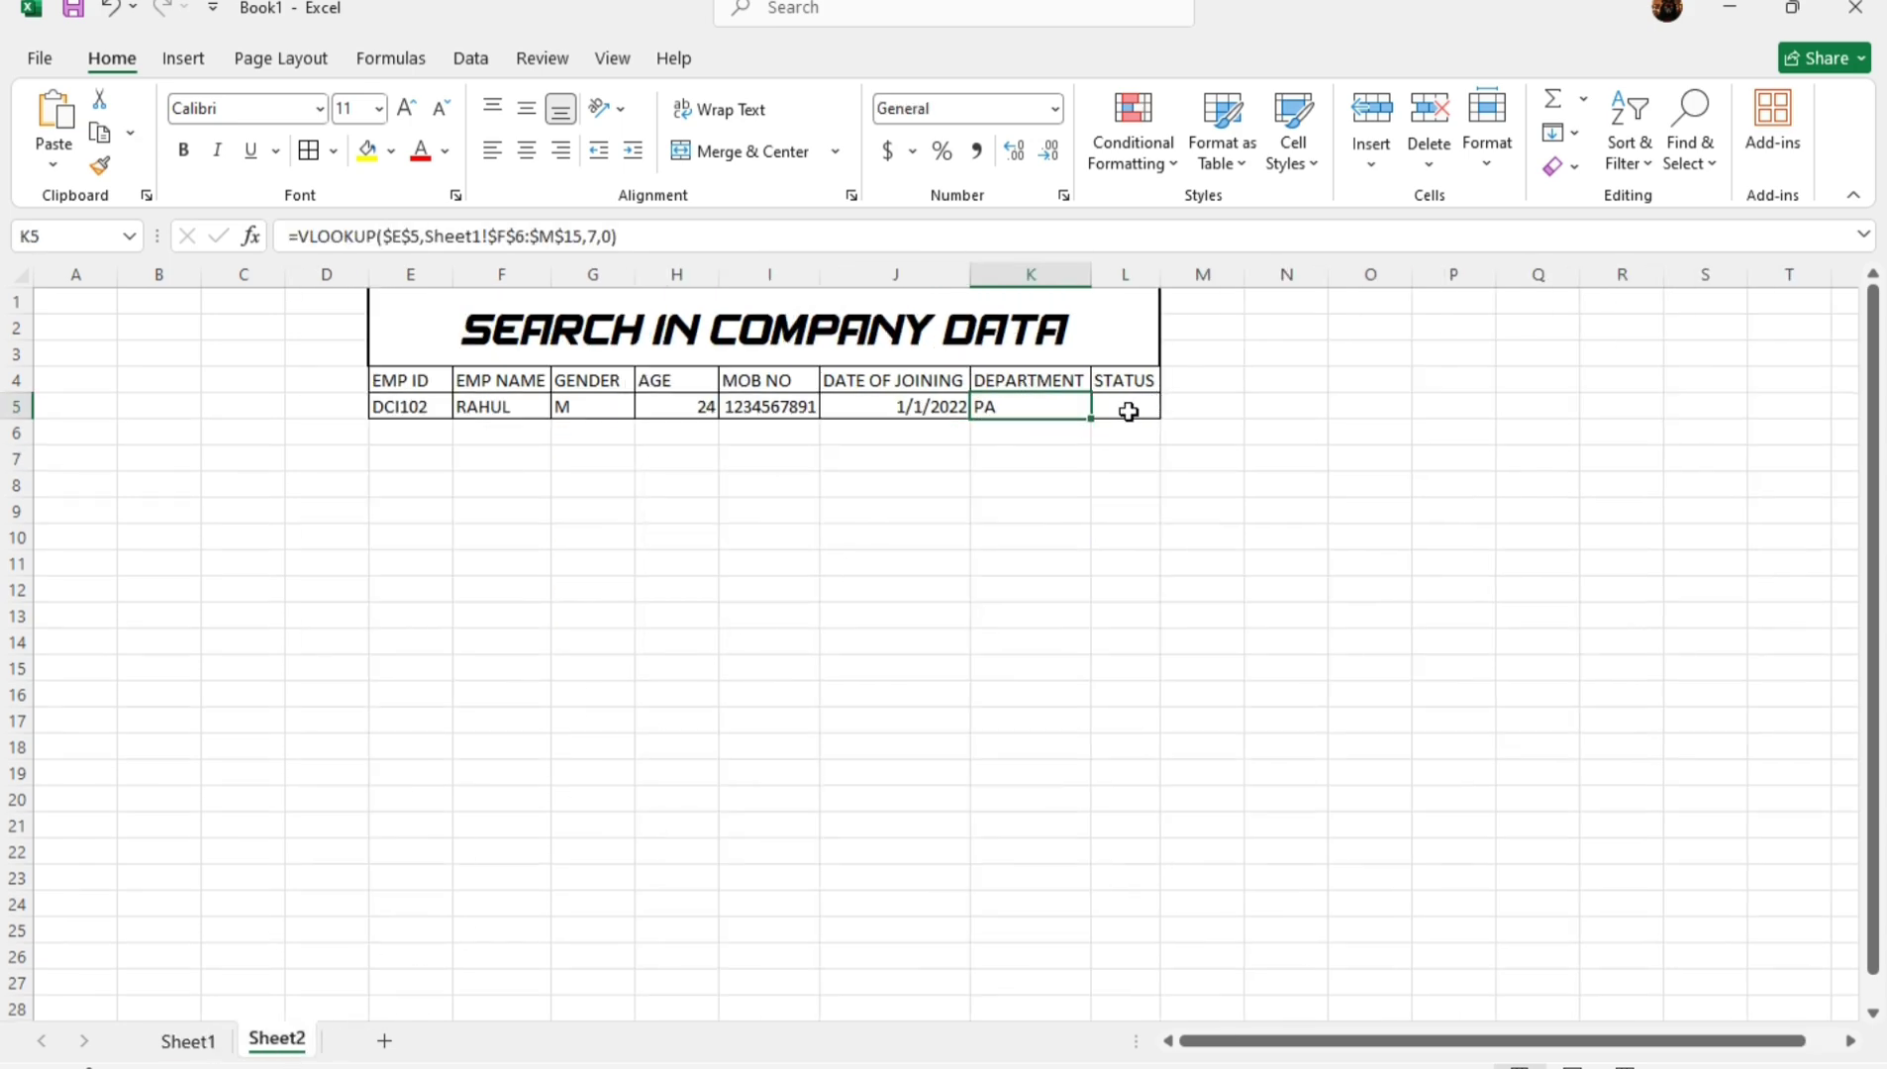
Paste the copied lookup formula into L5 under STATUS and set its column index to 8: =VLOOKUP($E$5,Sheet1!$F$6:$M$15,8,0).
left_click(1126, 407)
left_click(600, 244)
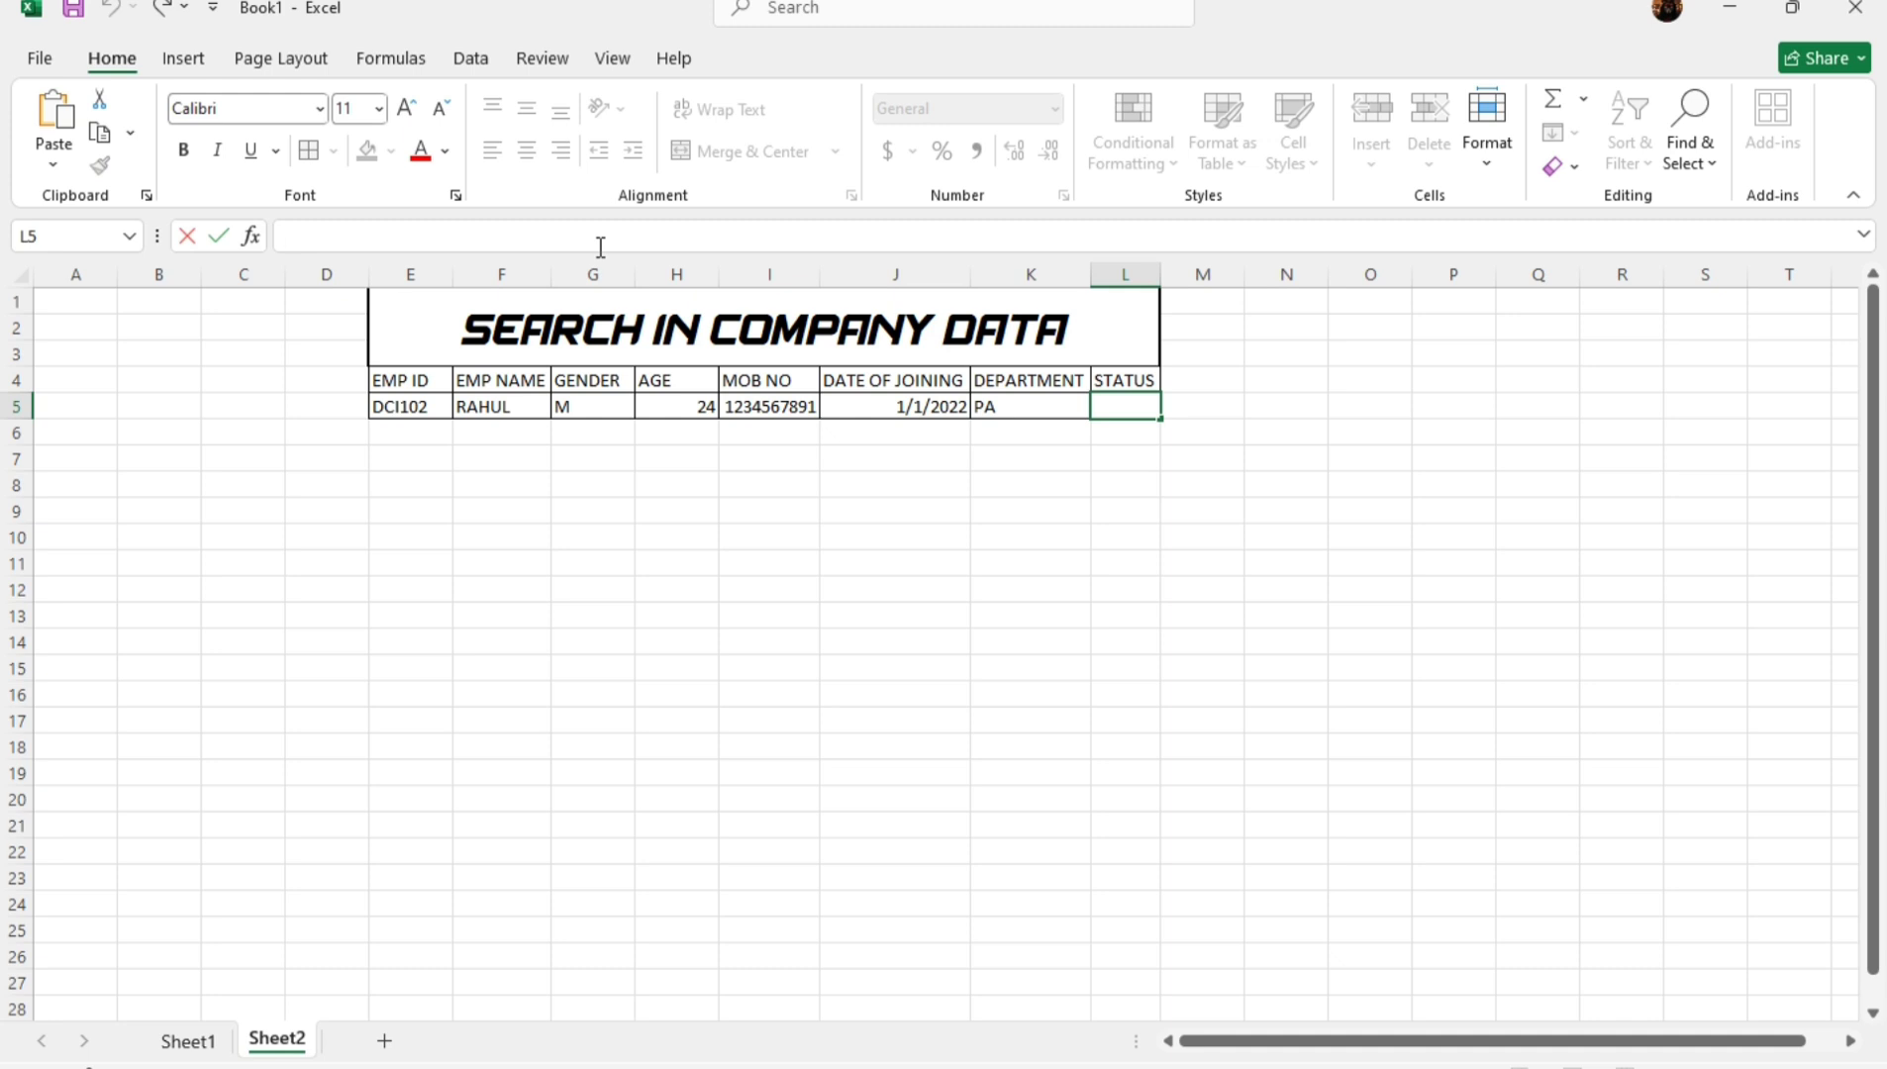
type("=VLOOKUP($E$5,Sheet1!$F$6:$M$15,2,0)")
left_click(571, 245)
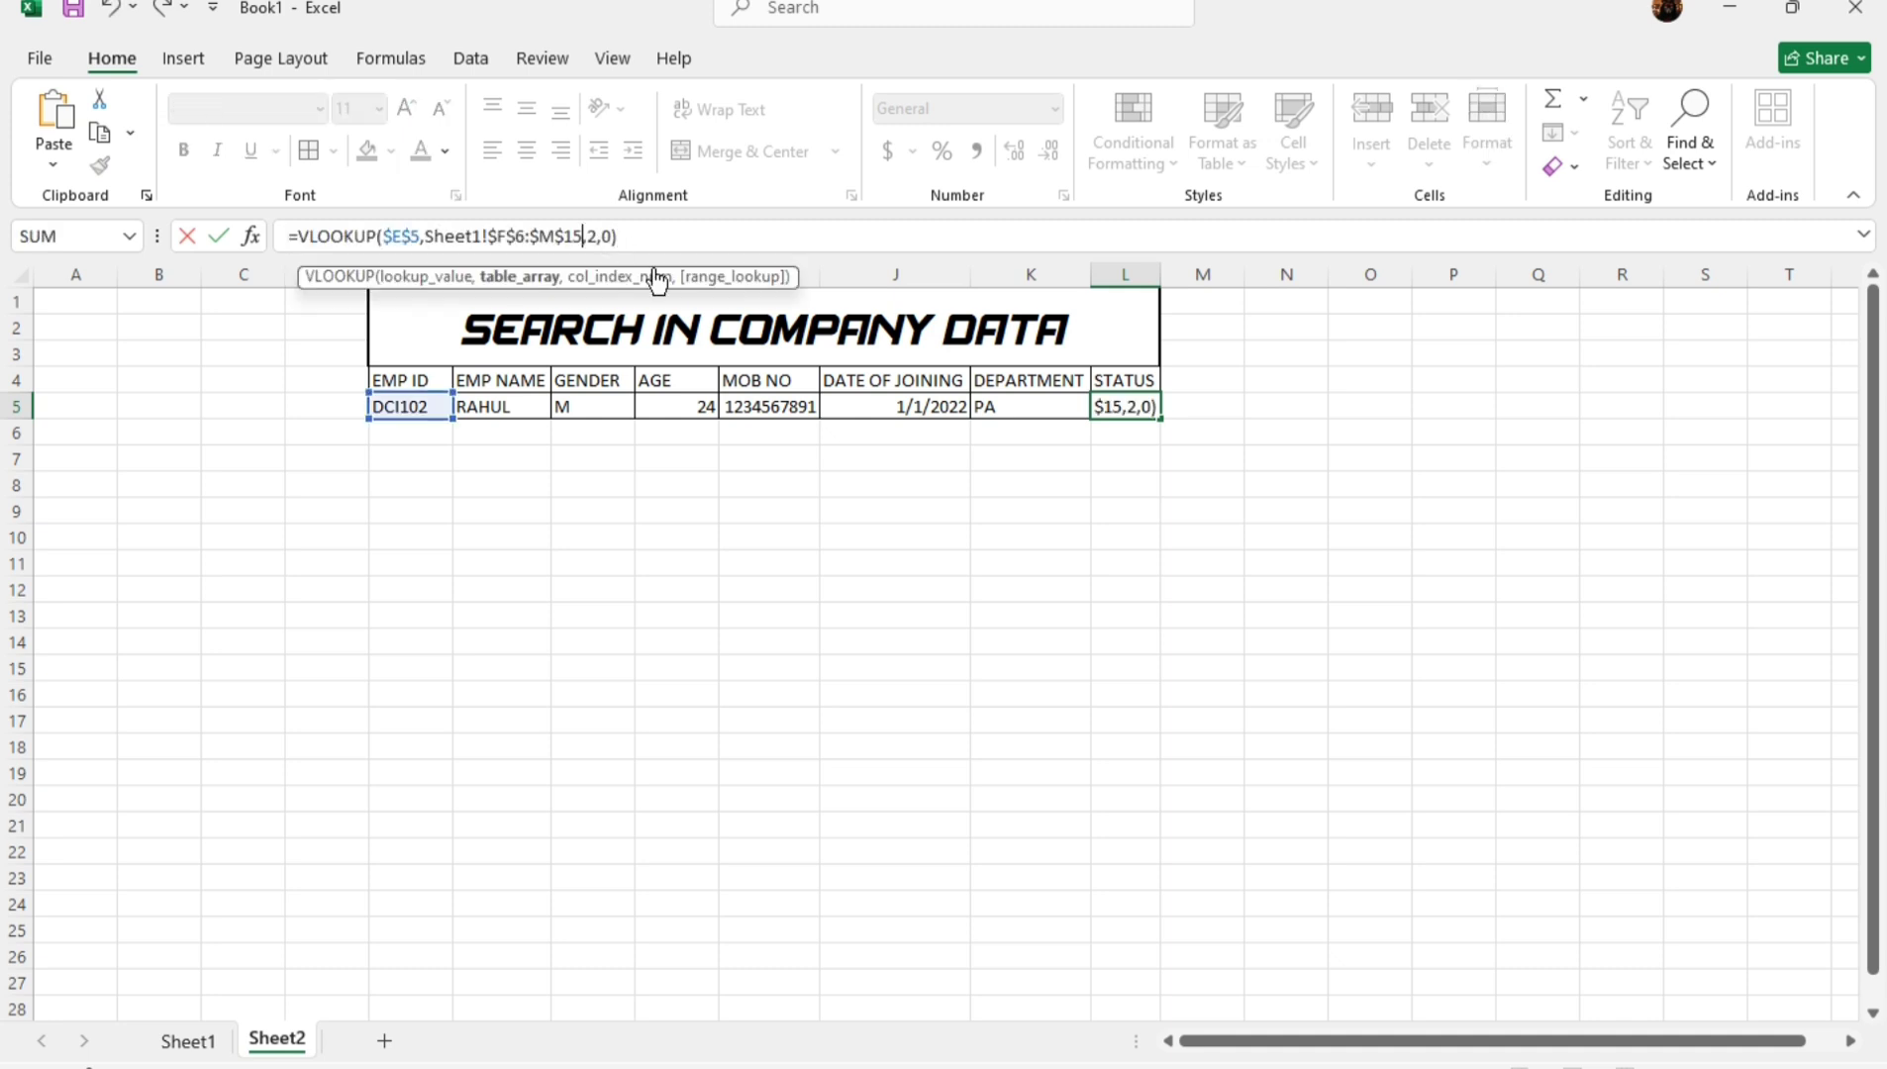
left_click(591, 238)
key("BackSpace")
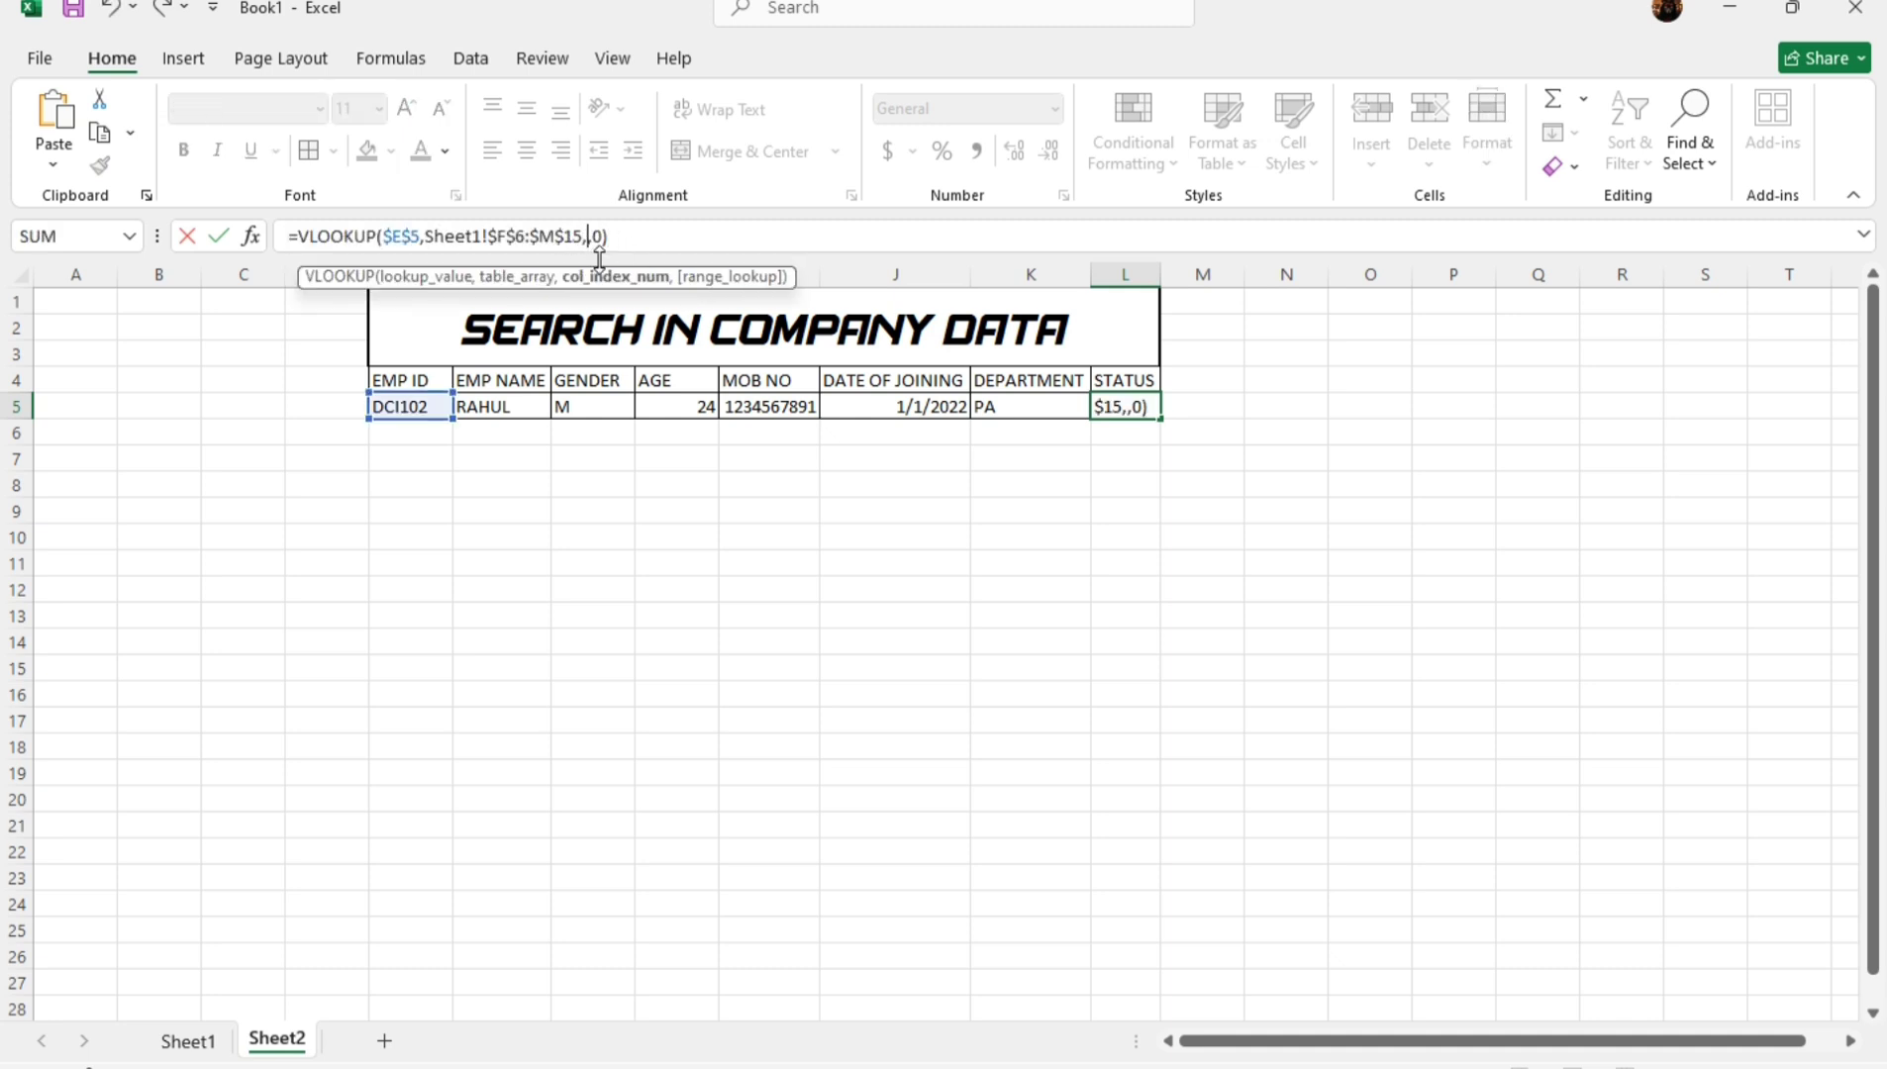
type("8")
key("Return")
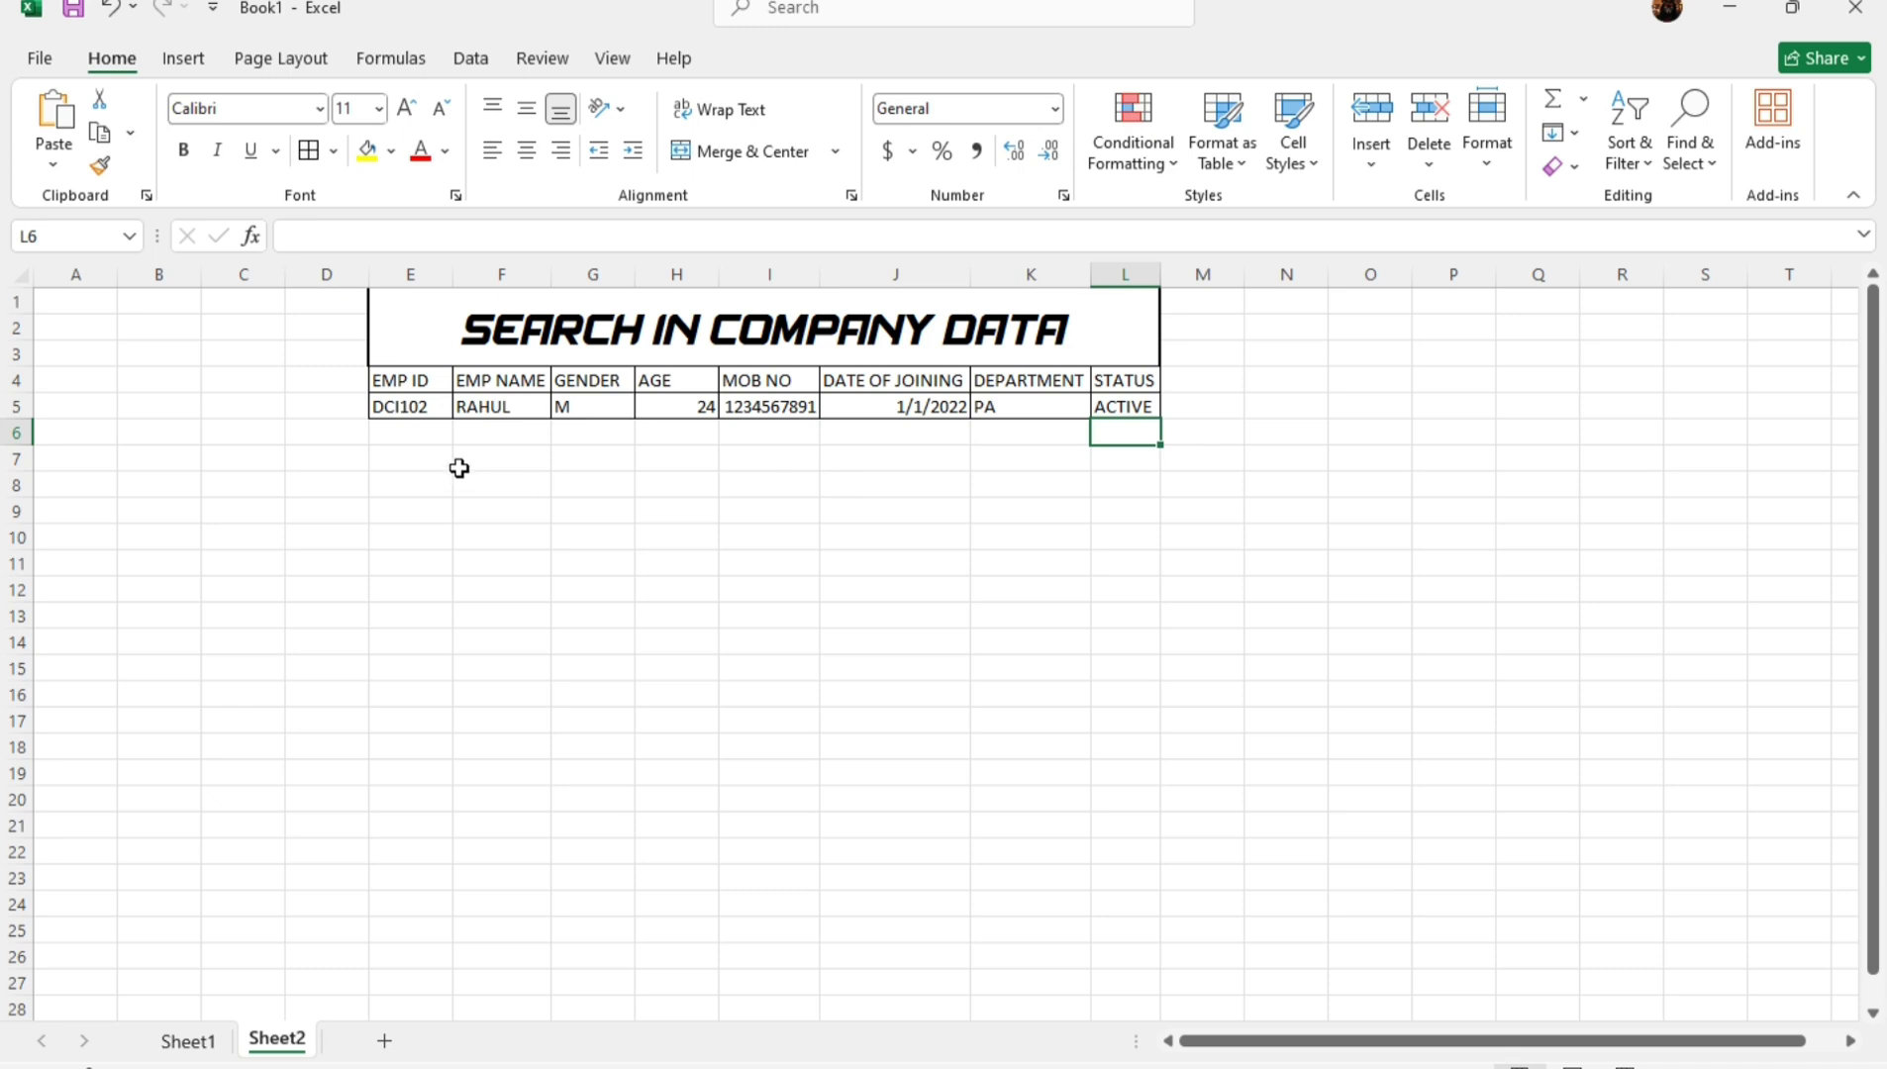
Test the search form by replacing the EMP ID in E5 with a different employee's ID from the Sheet1 table.
left_click(424, 410)
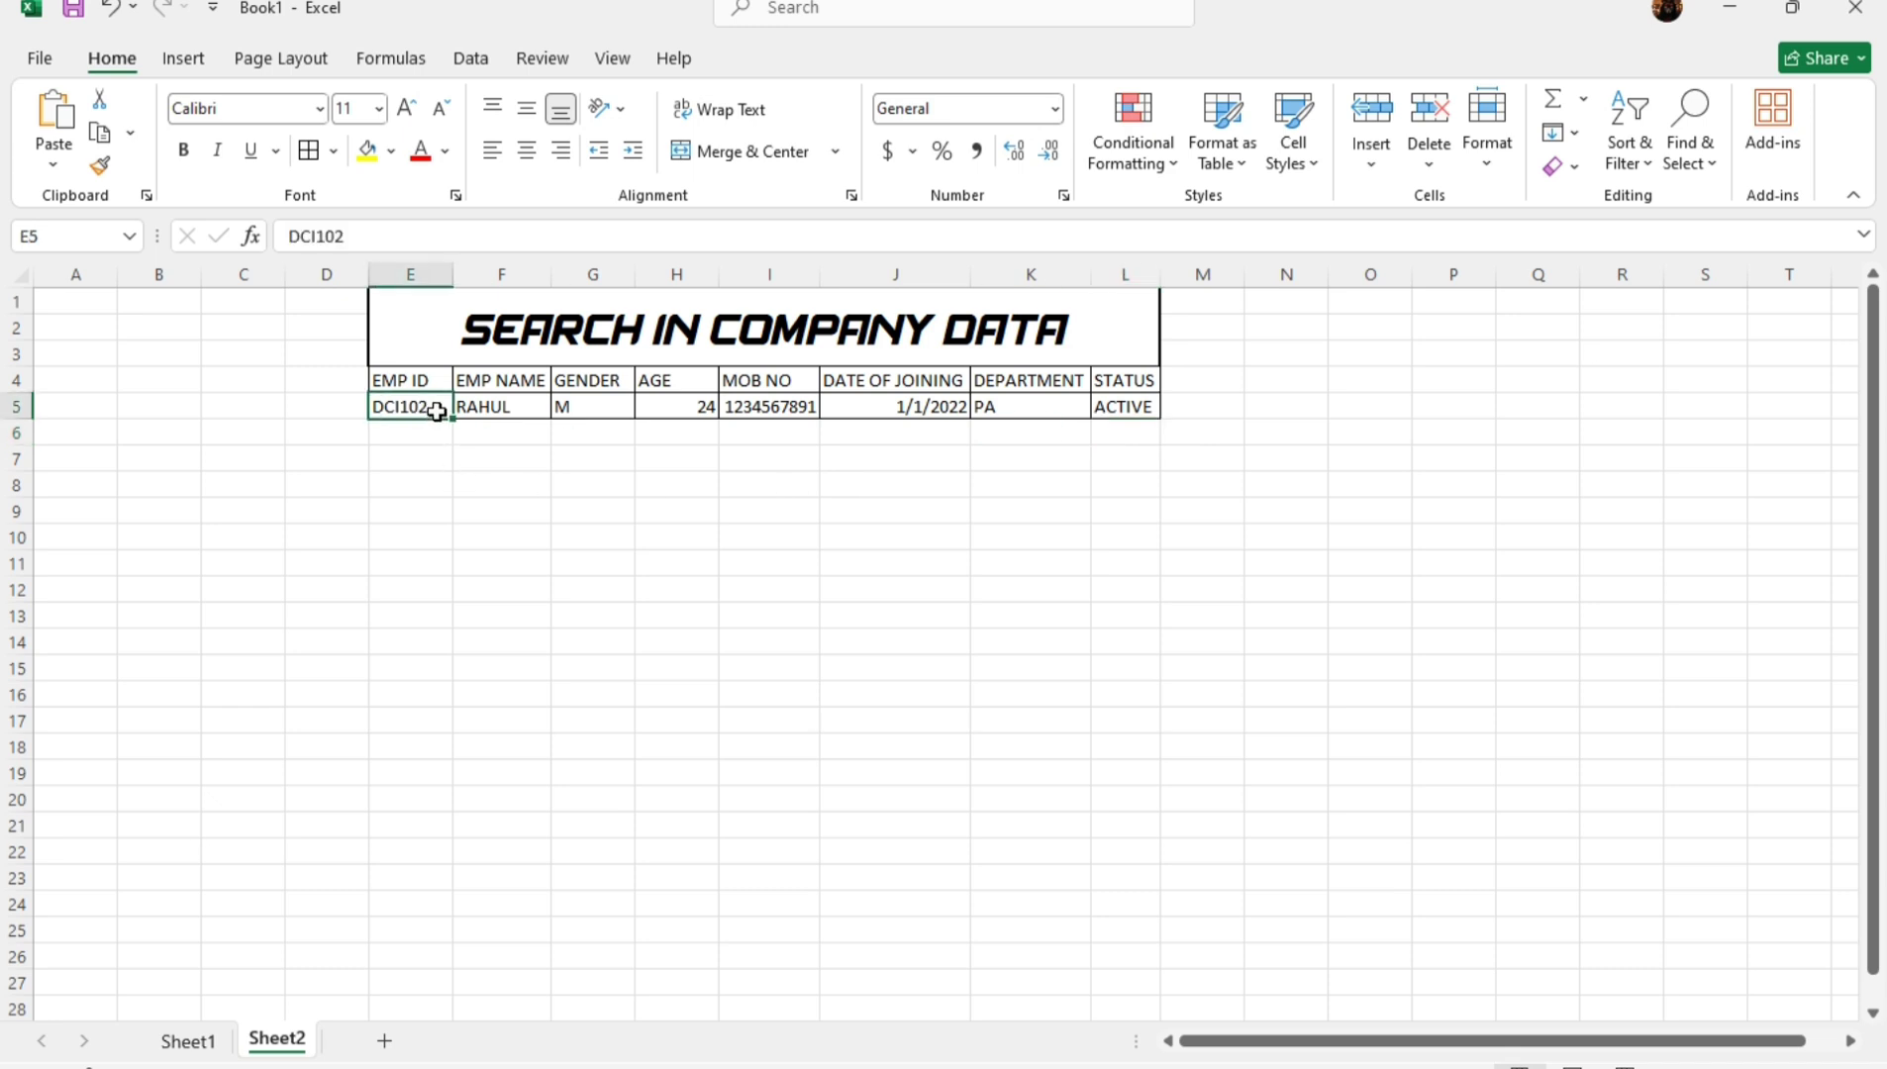
double_click(438, 409)
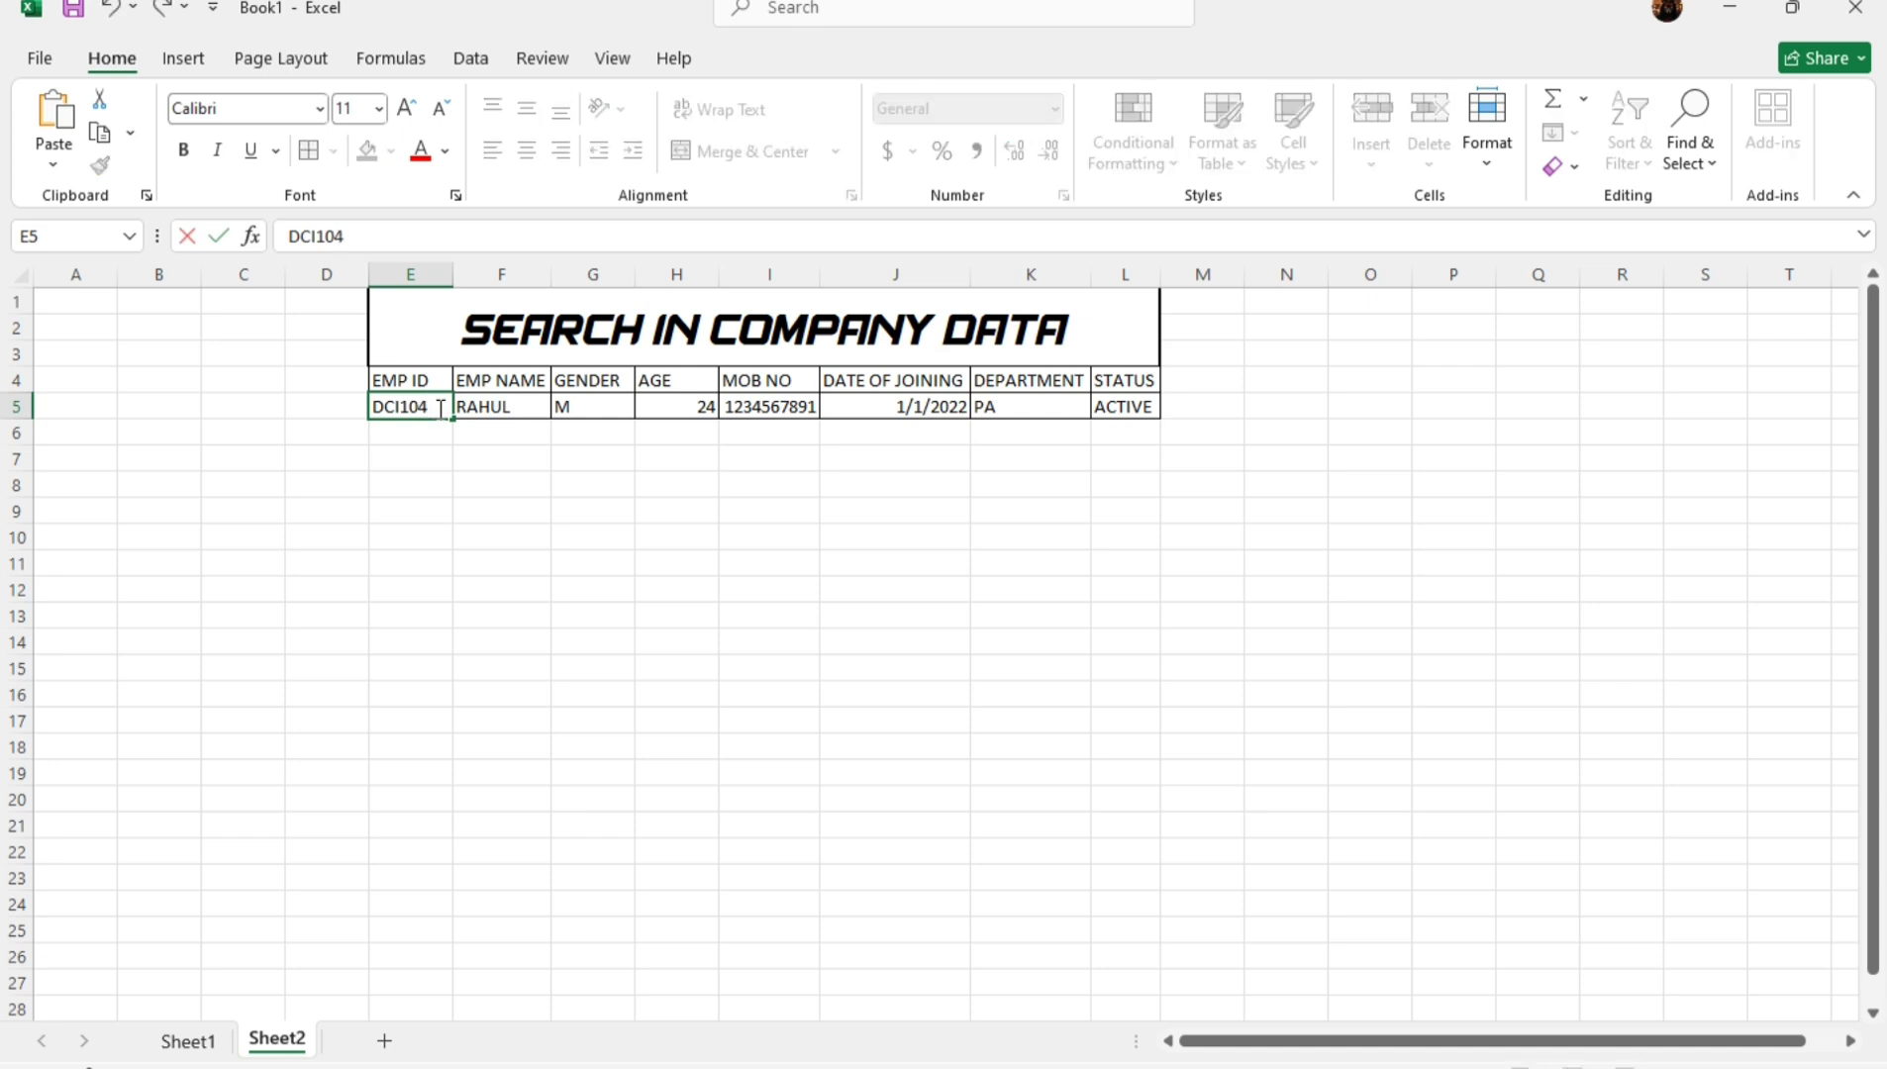
key("Return")
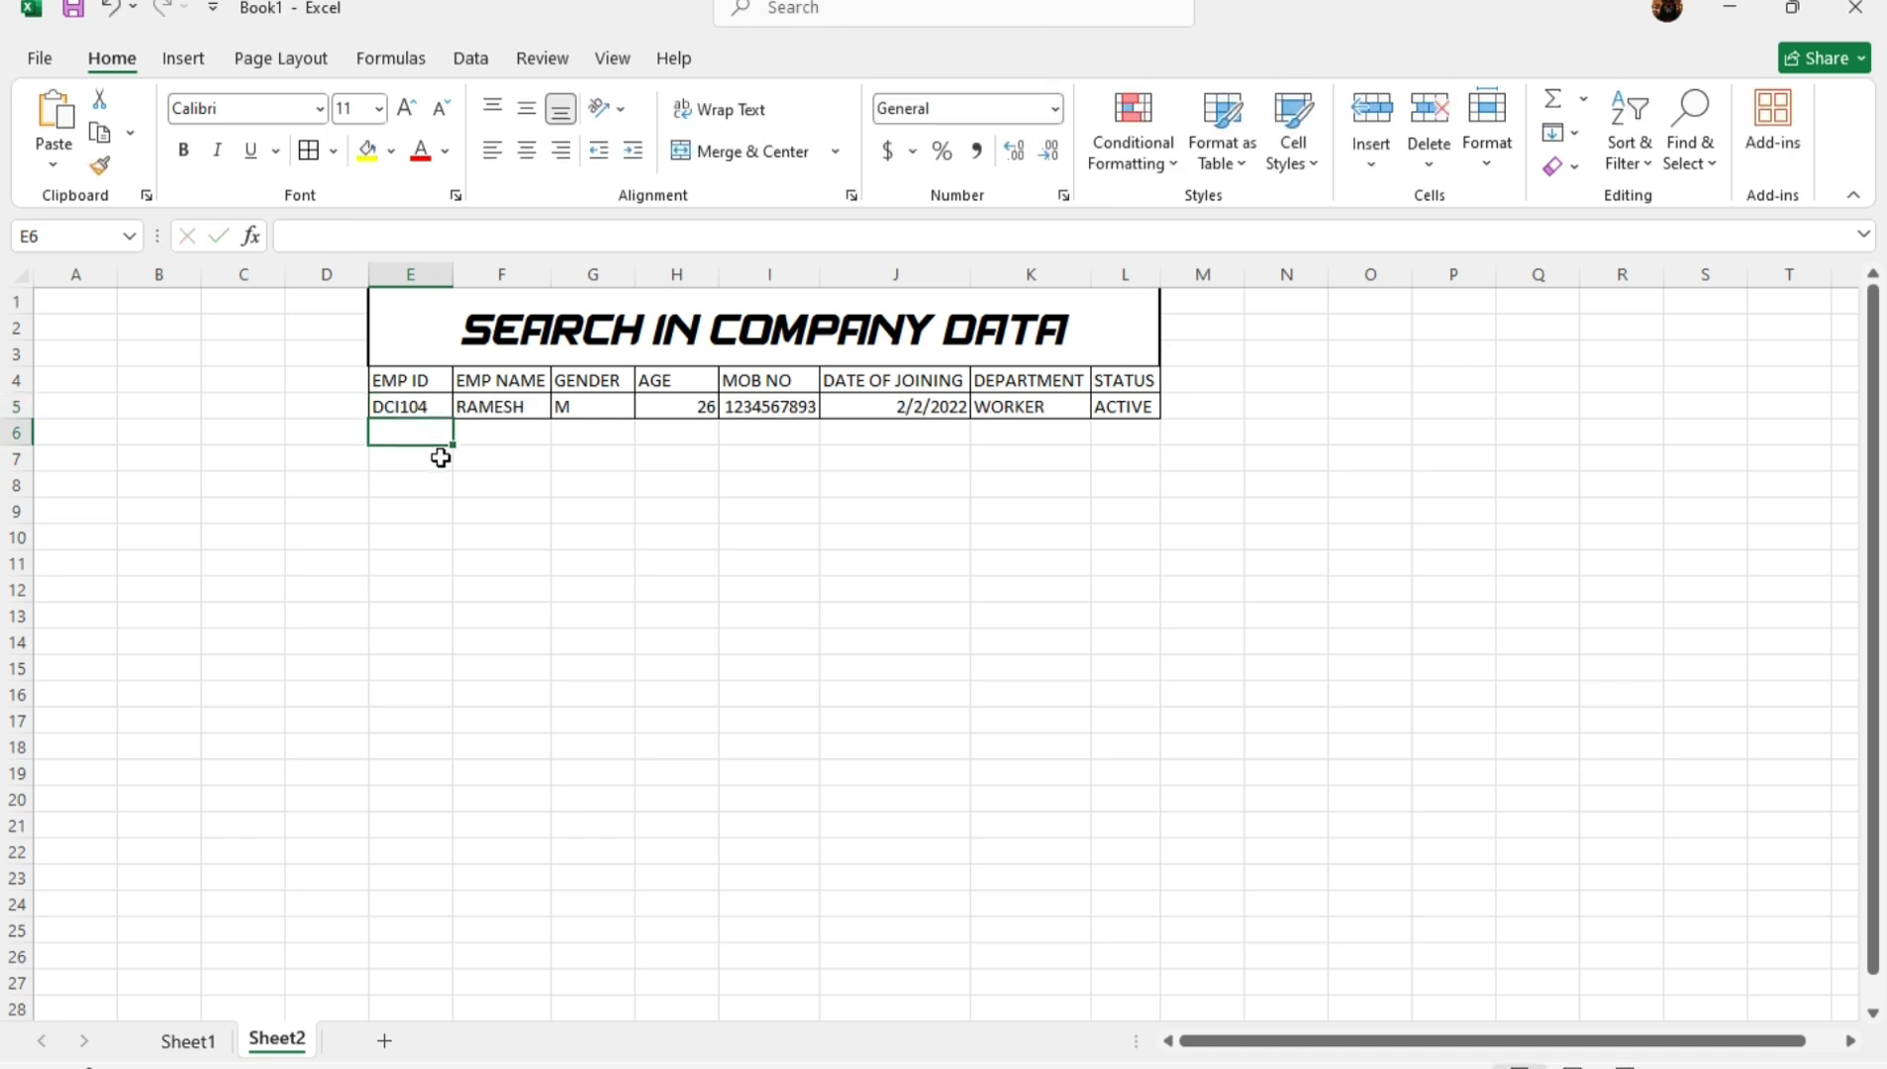